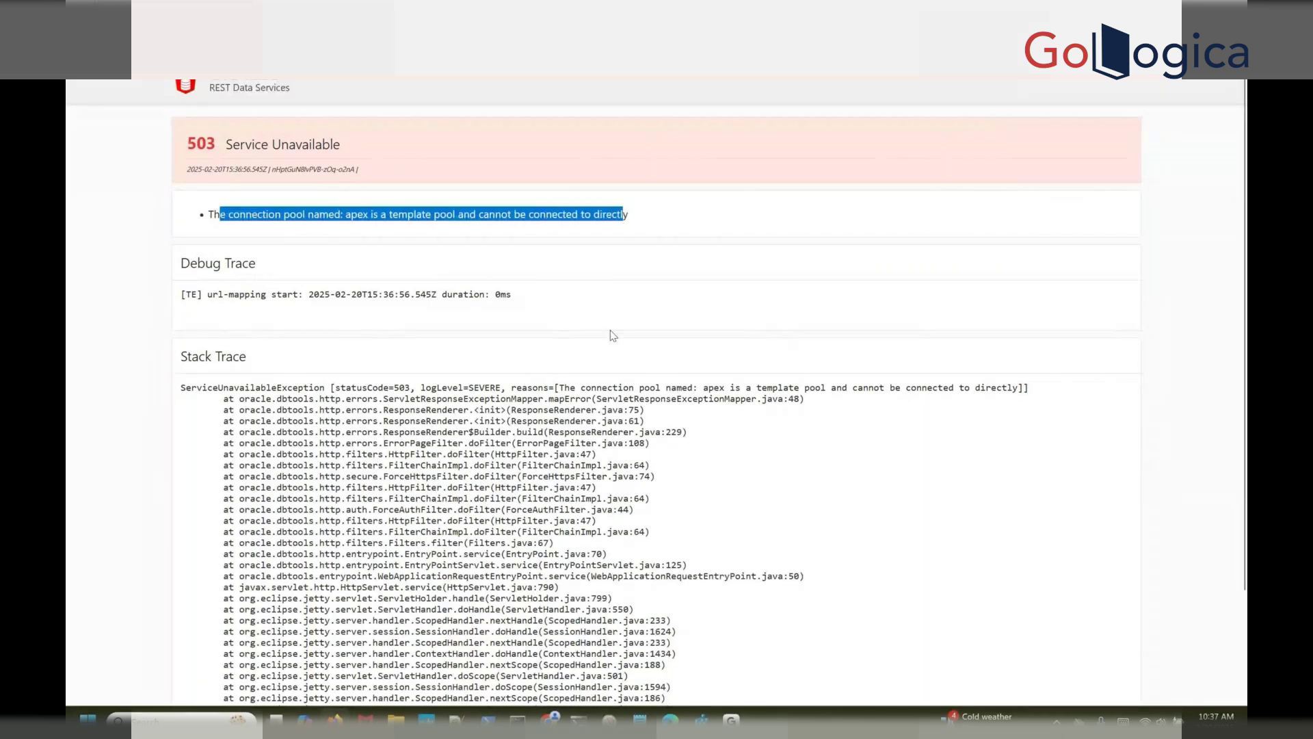
Step: Examine the 503 error page's stack trace for the template pool exception and its underlying SQL exception
drag(425, 387, 442, 387)
mouse_move(508, 415)
mouse_down()
mouse_move(778, 419)
mouse_move(908, 387)
mouse_up()
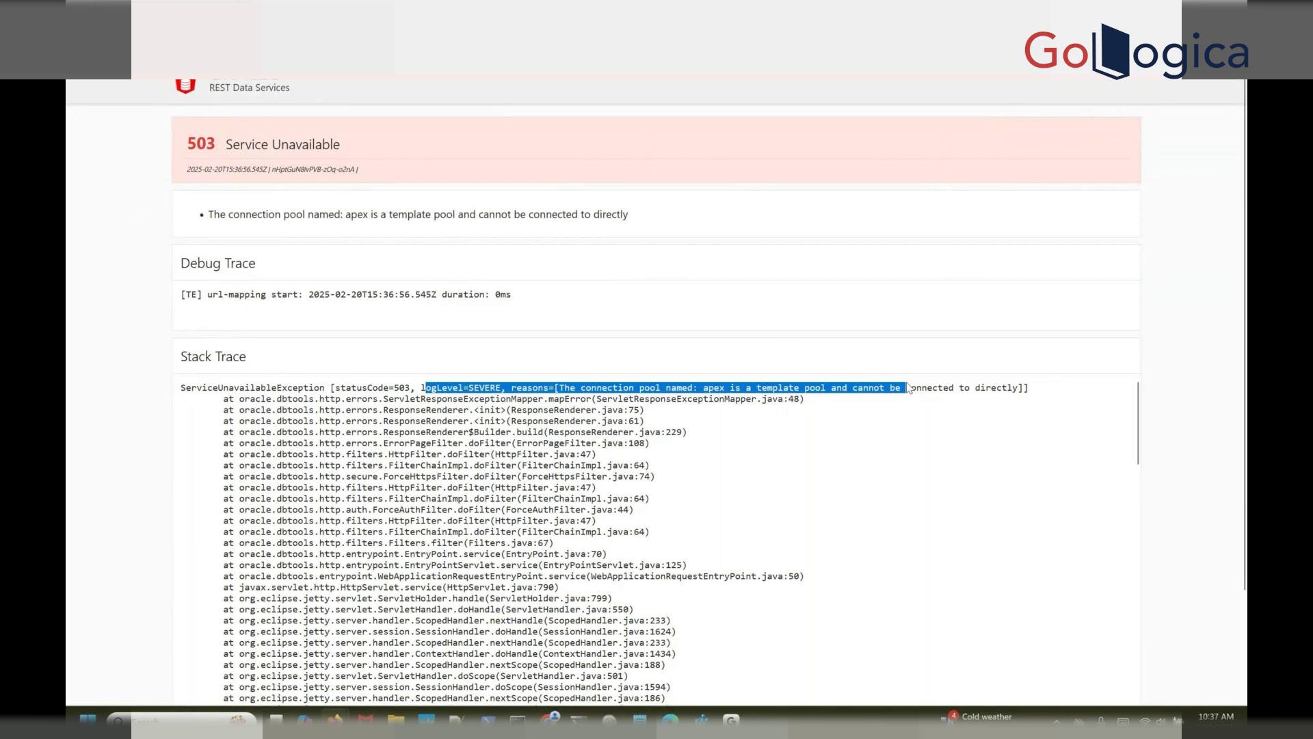
click(964, 409)
scroll(964, 409, down, 2)
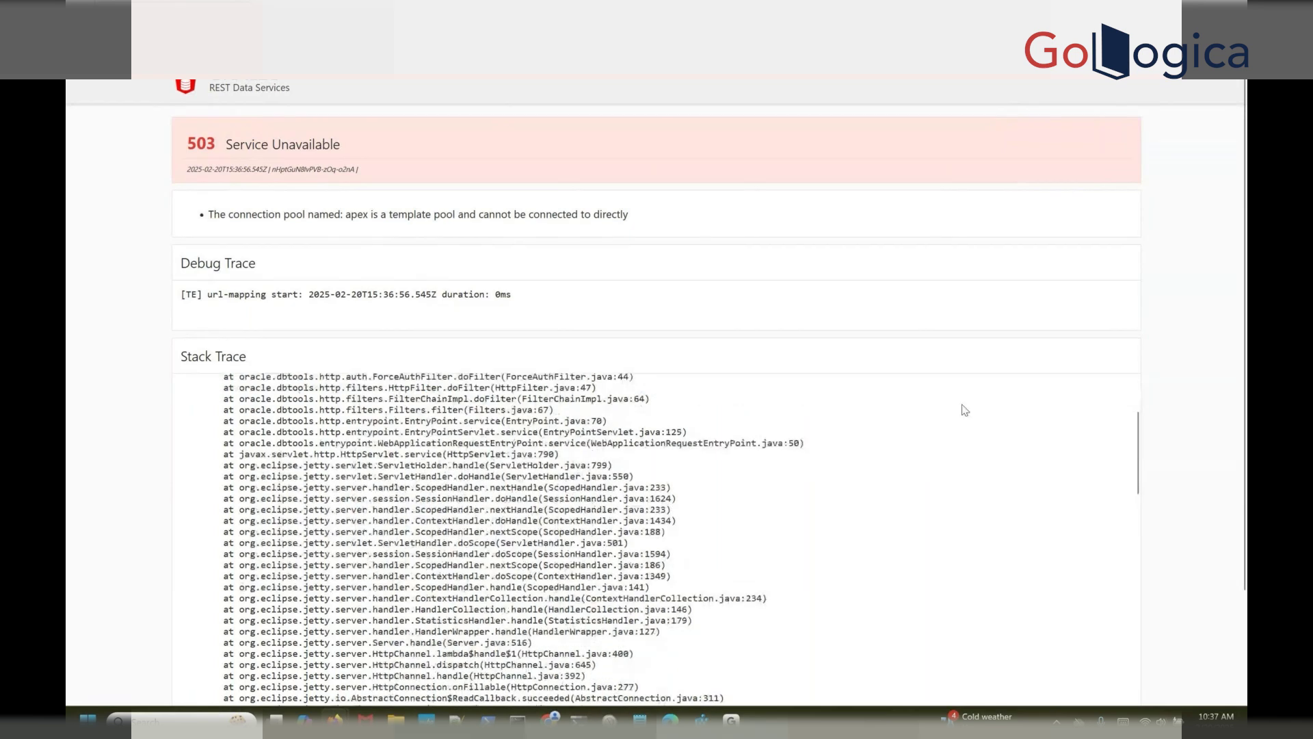
scroll(965, 410, down, 5)
scroll(964, 410, down, 6)
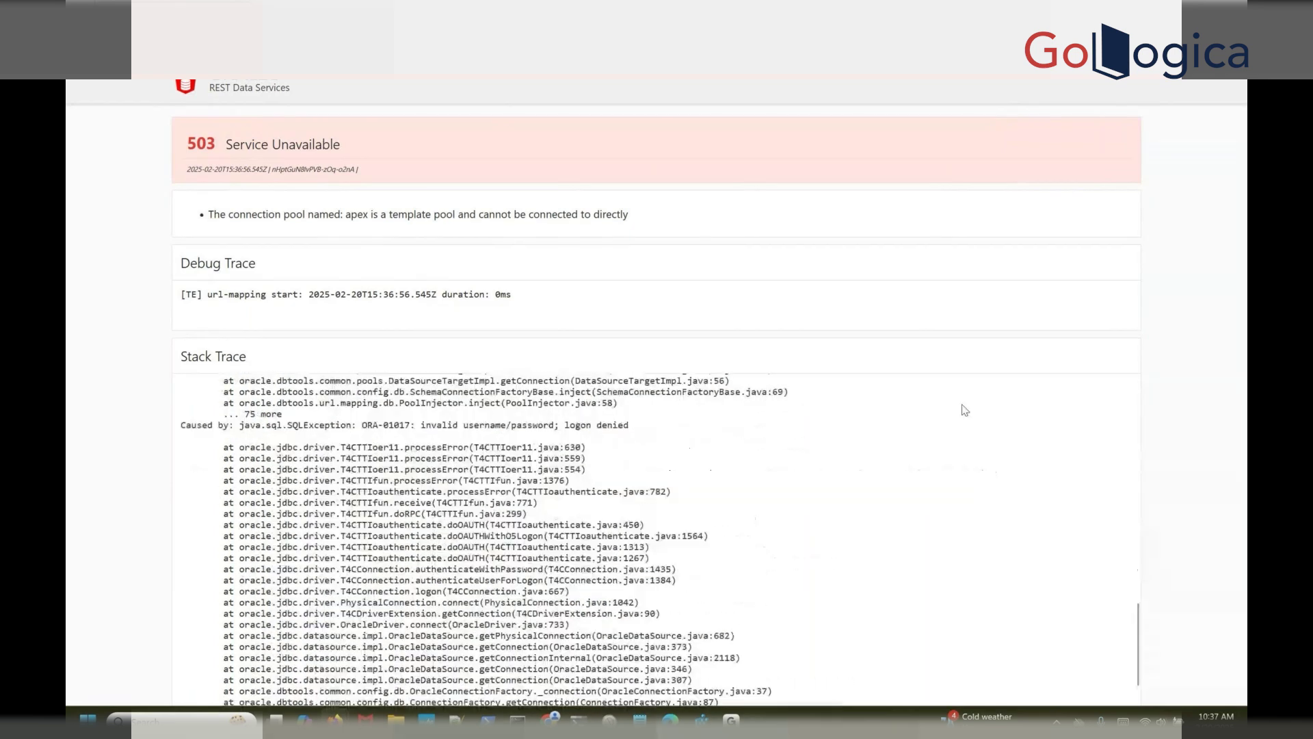
scroll(964, 410, up, 1)
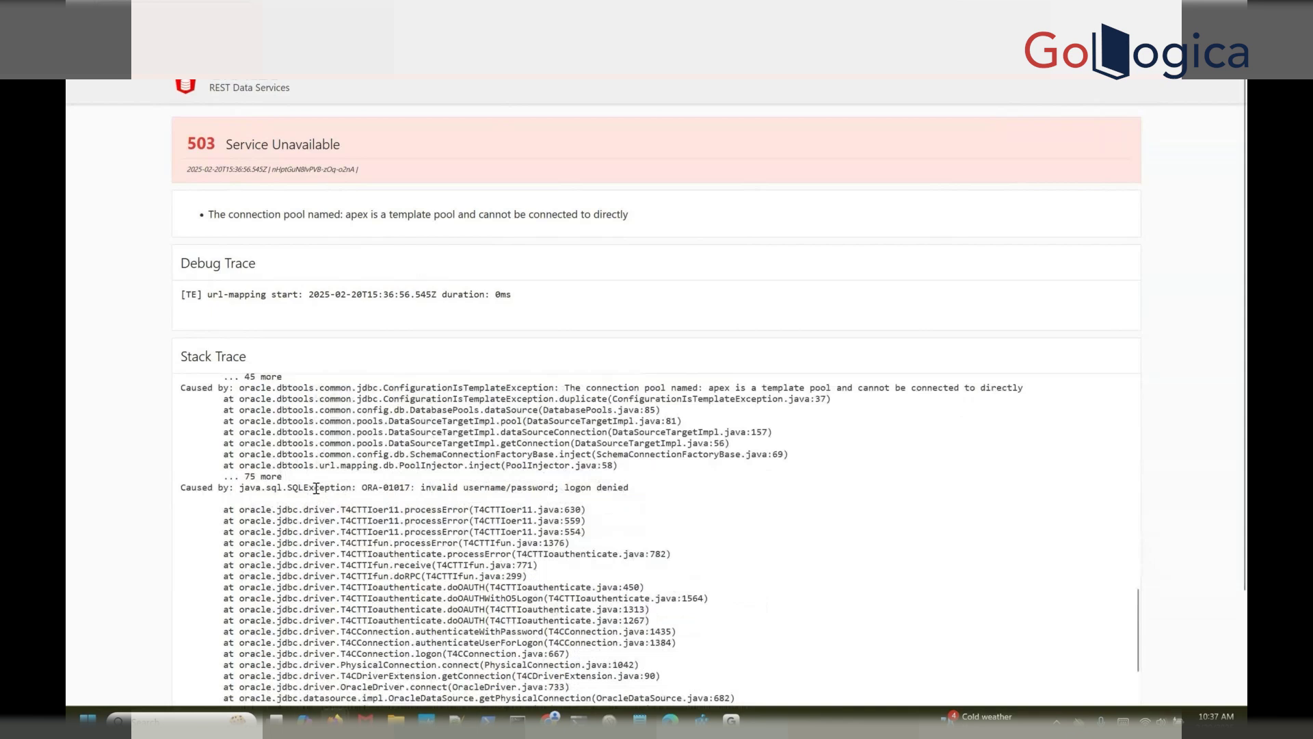
drag(313, 487, 629, 506)
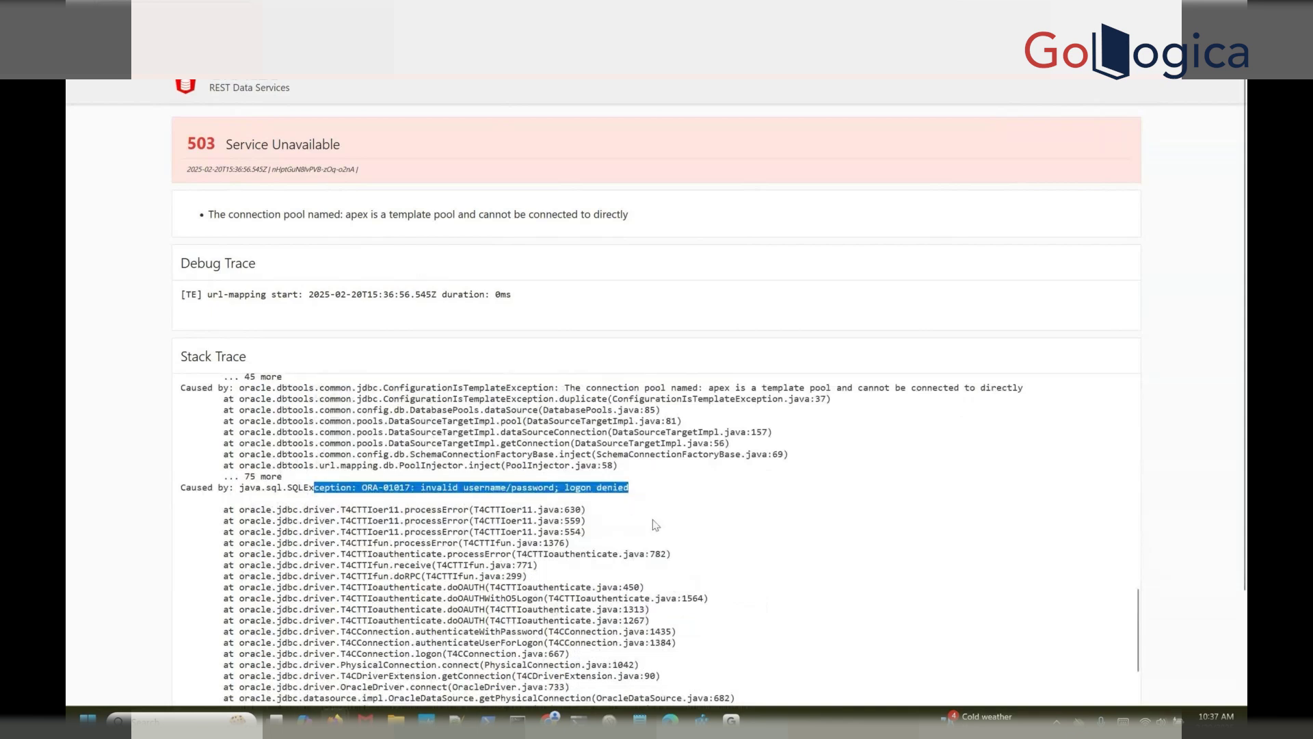
Step: Open the apex file in the configuration folder and inspect its database username and password entries
mouse_move(396, 719)
click(546, 643)
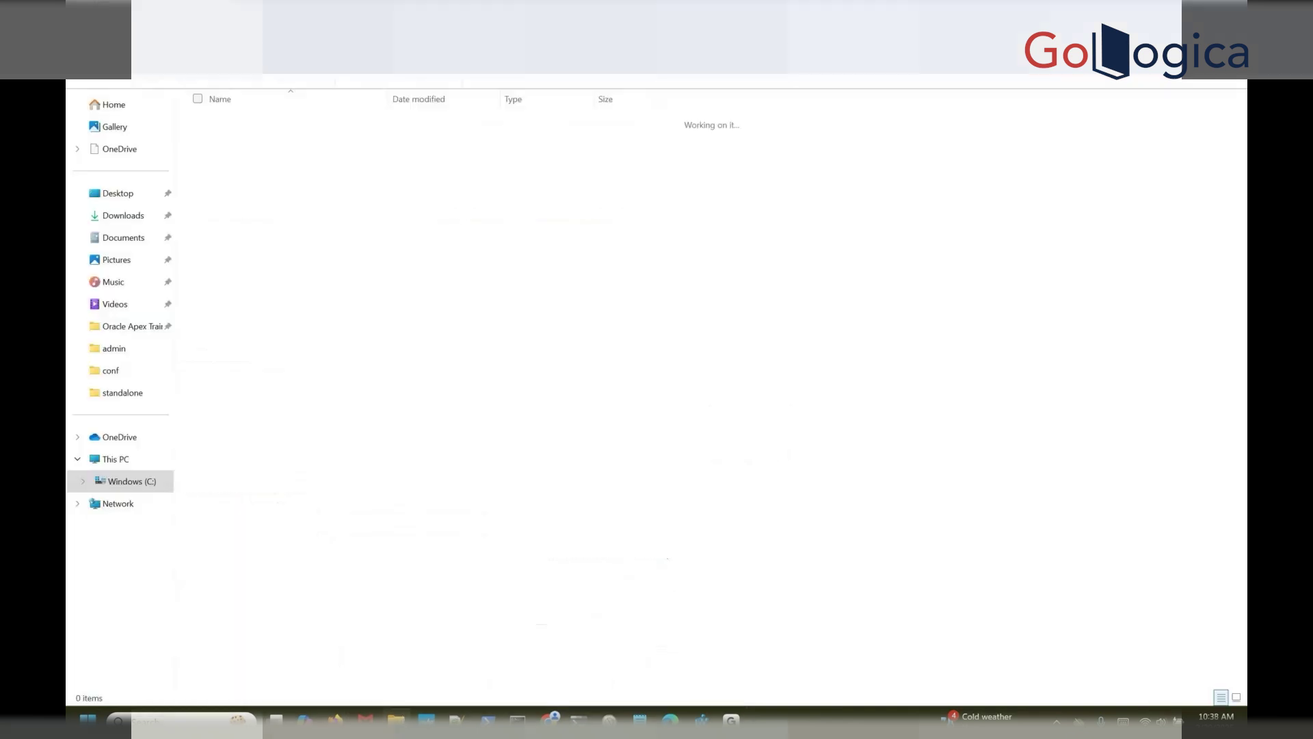
double_click(264, 118)
click(253, 122)
double_click(253, 122)
double_click(237, 122)
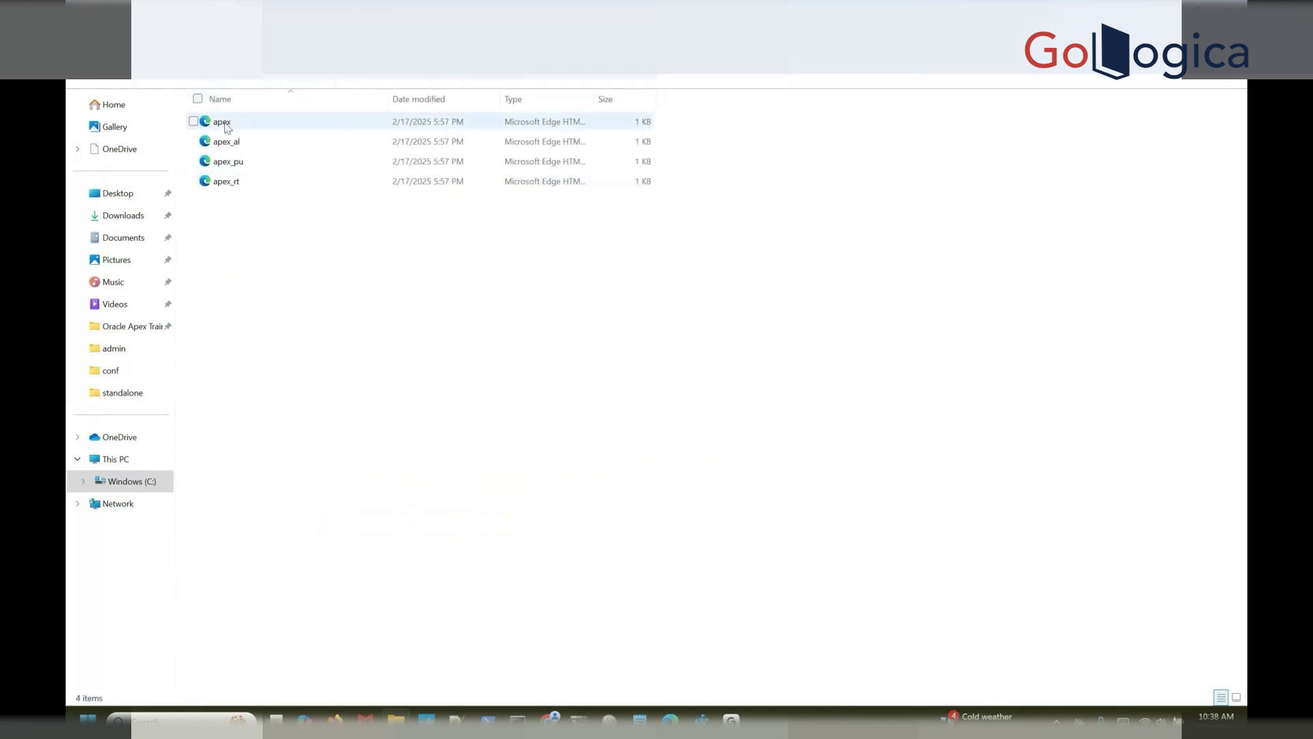
click(227, 126)
double_click(227, 126)
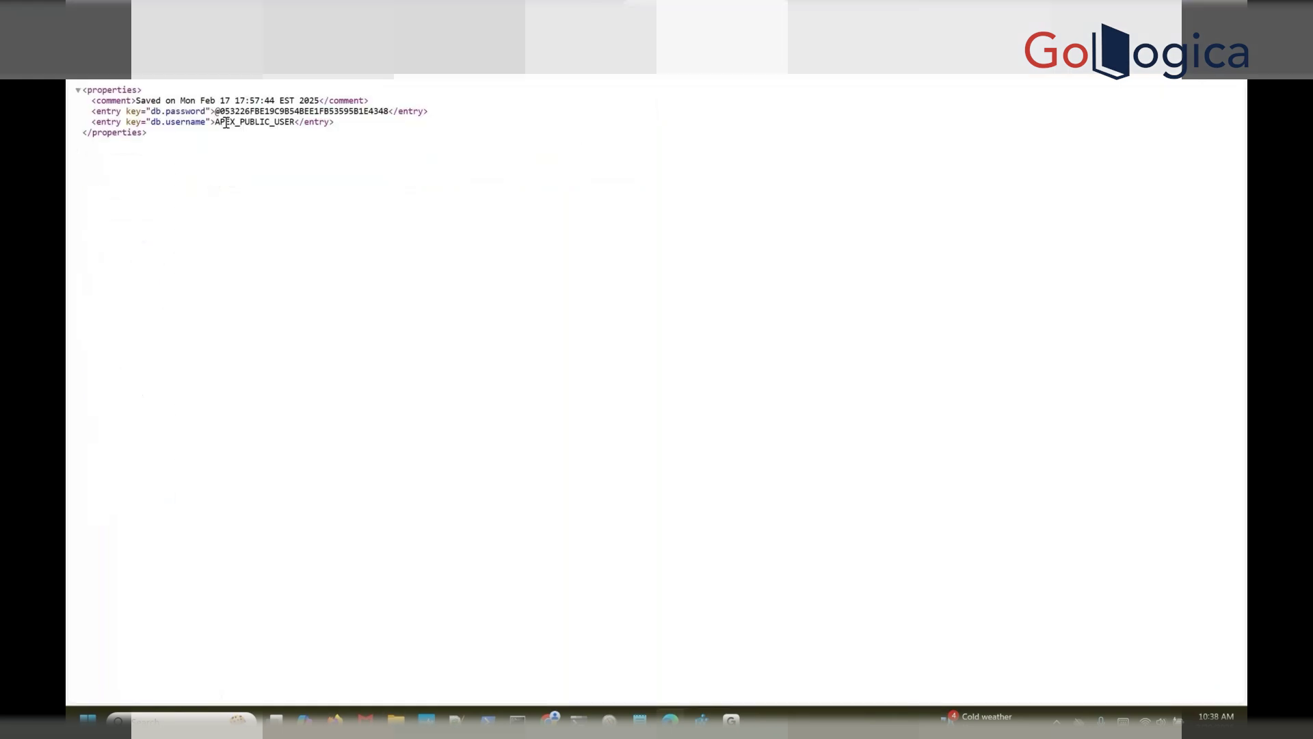
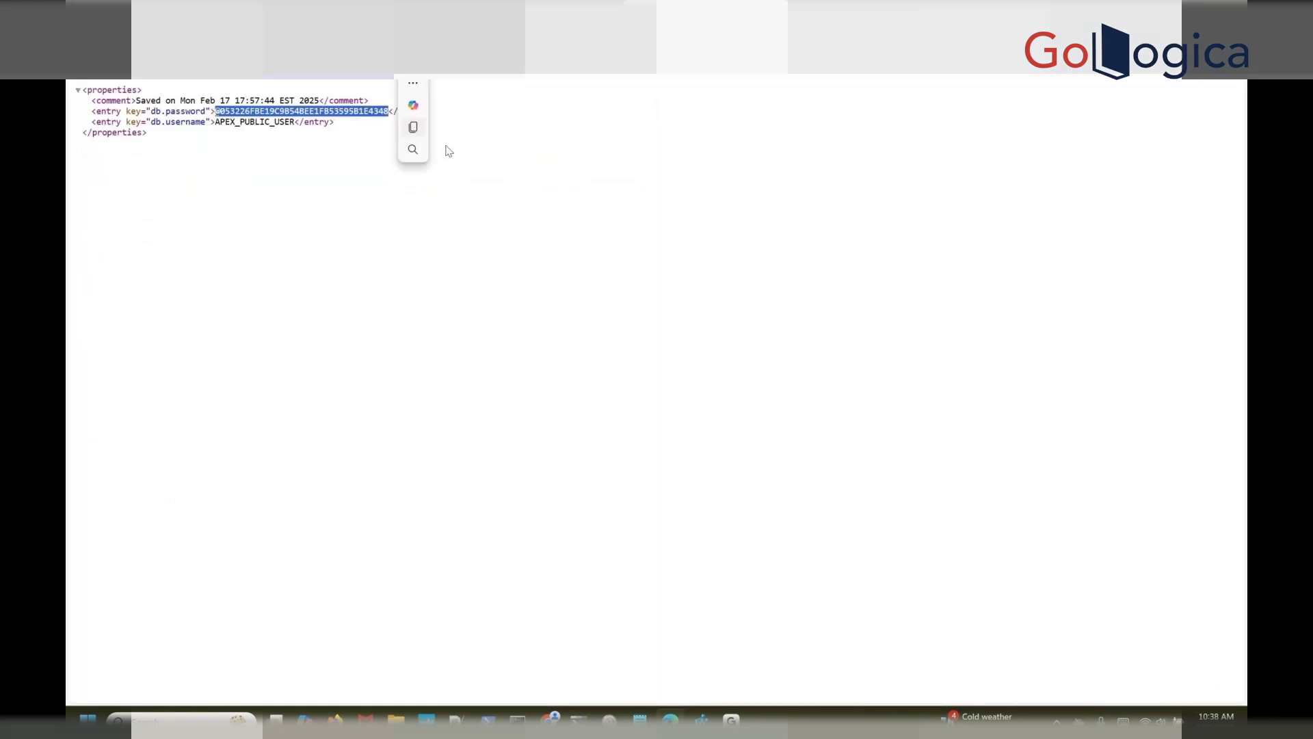
click(519, 199)
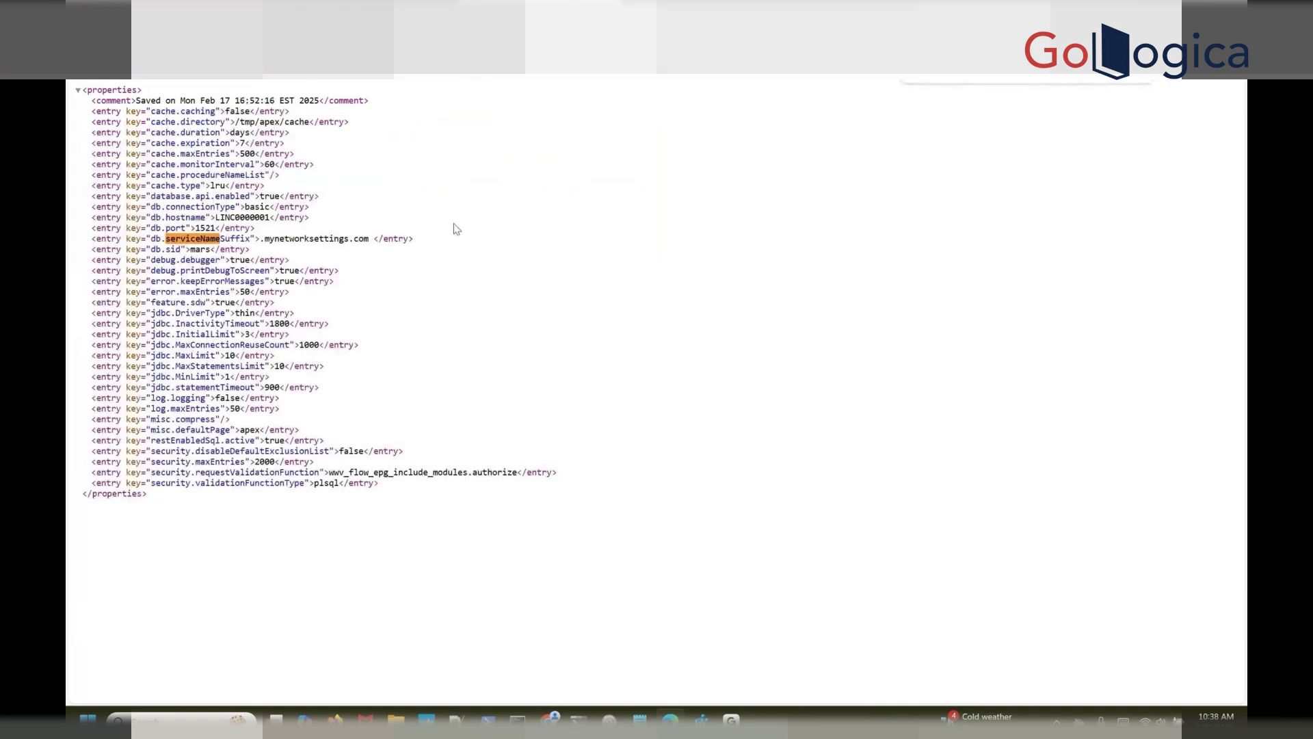
Step: Return to the conf folder and check the apex_al, apex_pu and apex_rt pool files
key(alt+Tab)
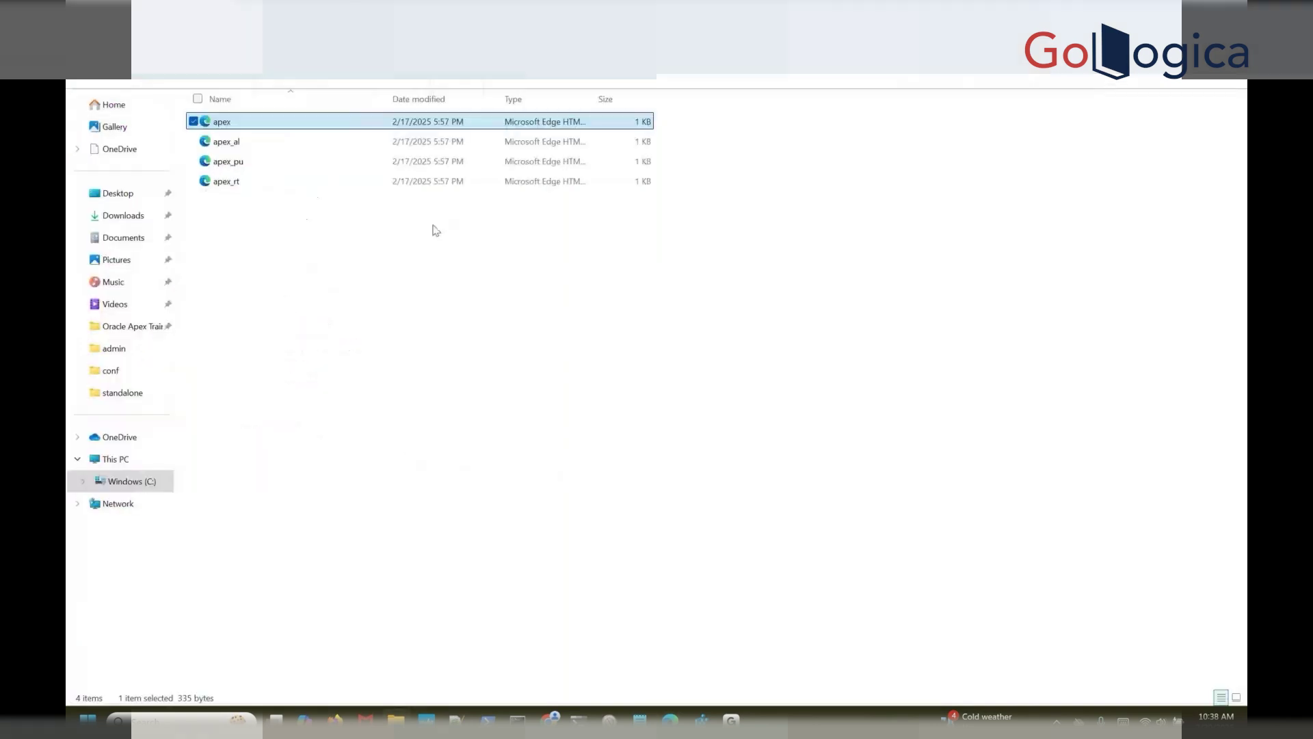
click(248, 144)
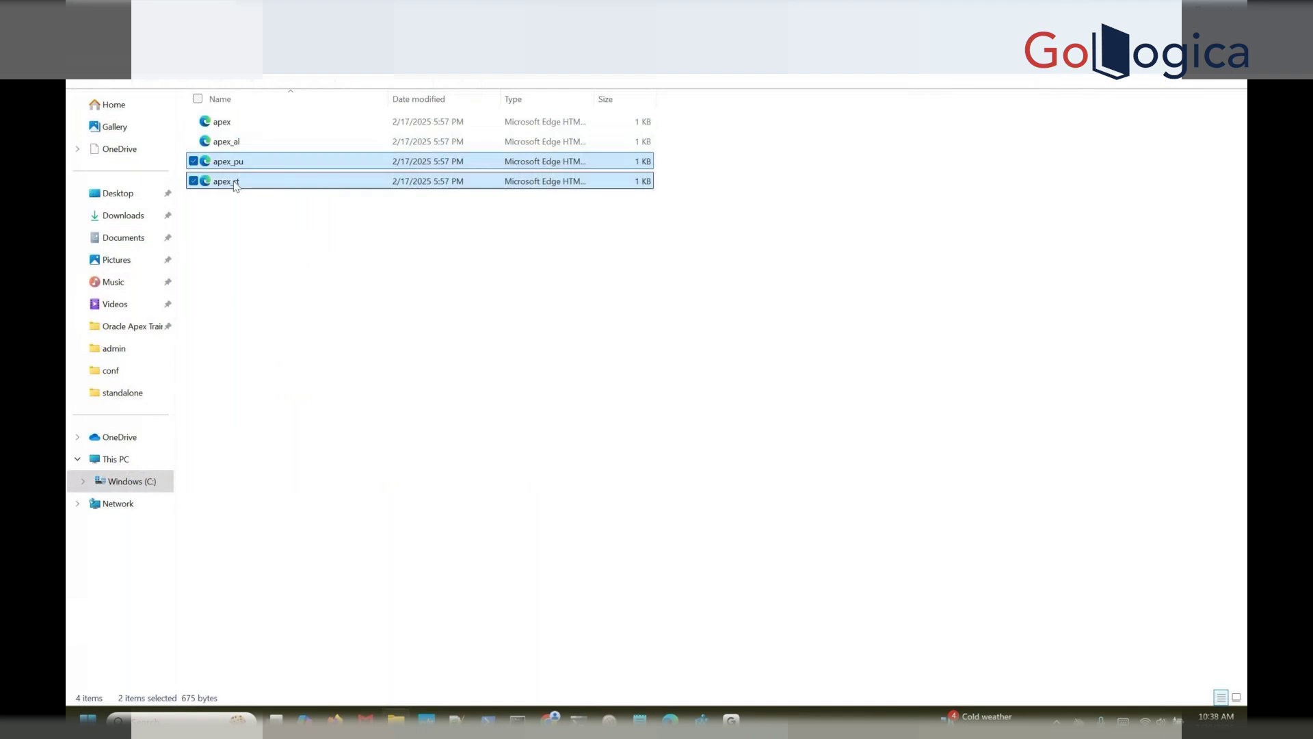
double_click(216, 143)
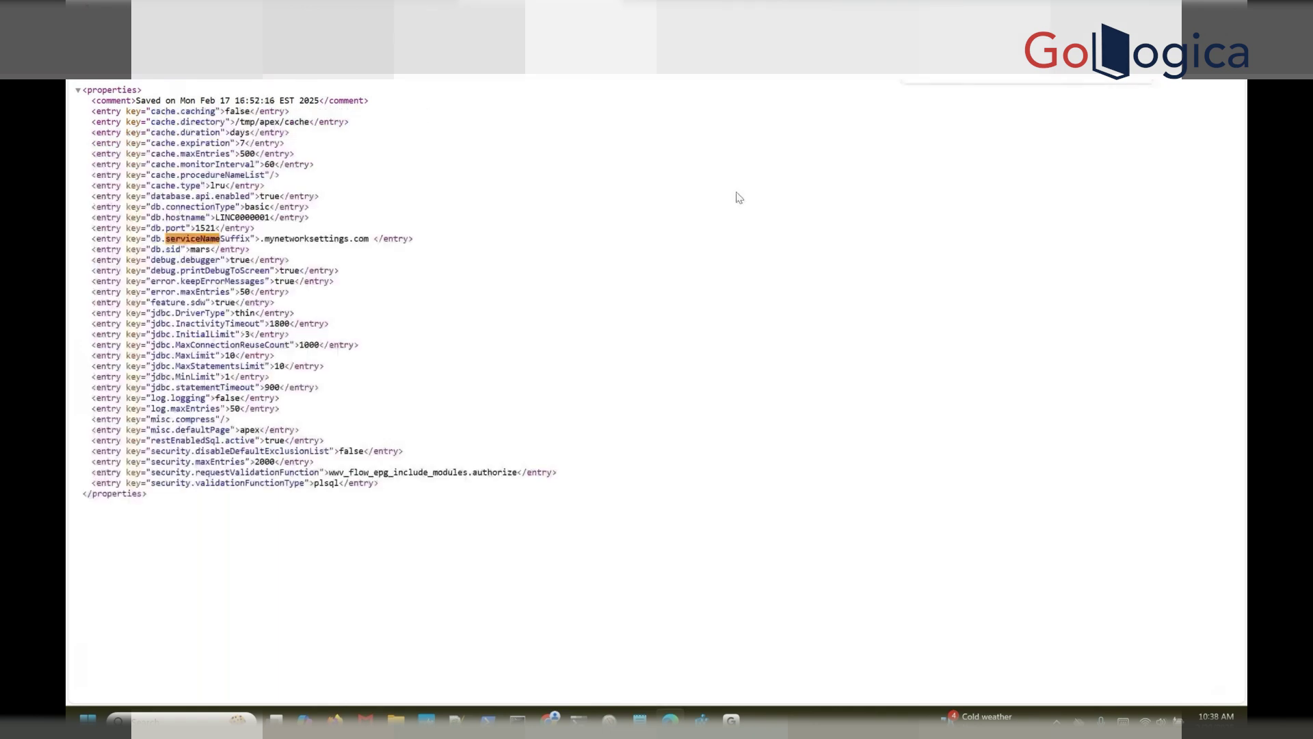
Step: Switch back to the Service Unavailable page in Firefox and reread the connection pool error, debug trace and stack trace
key(alt+Tab)
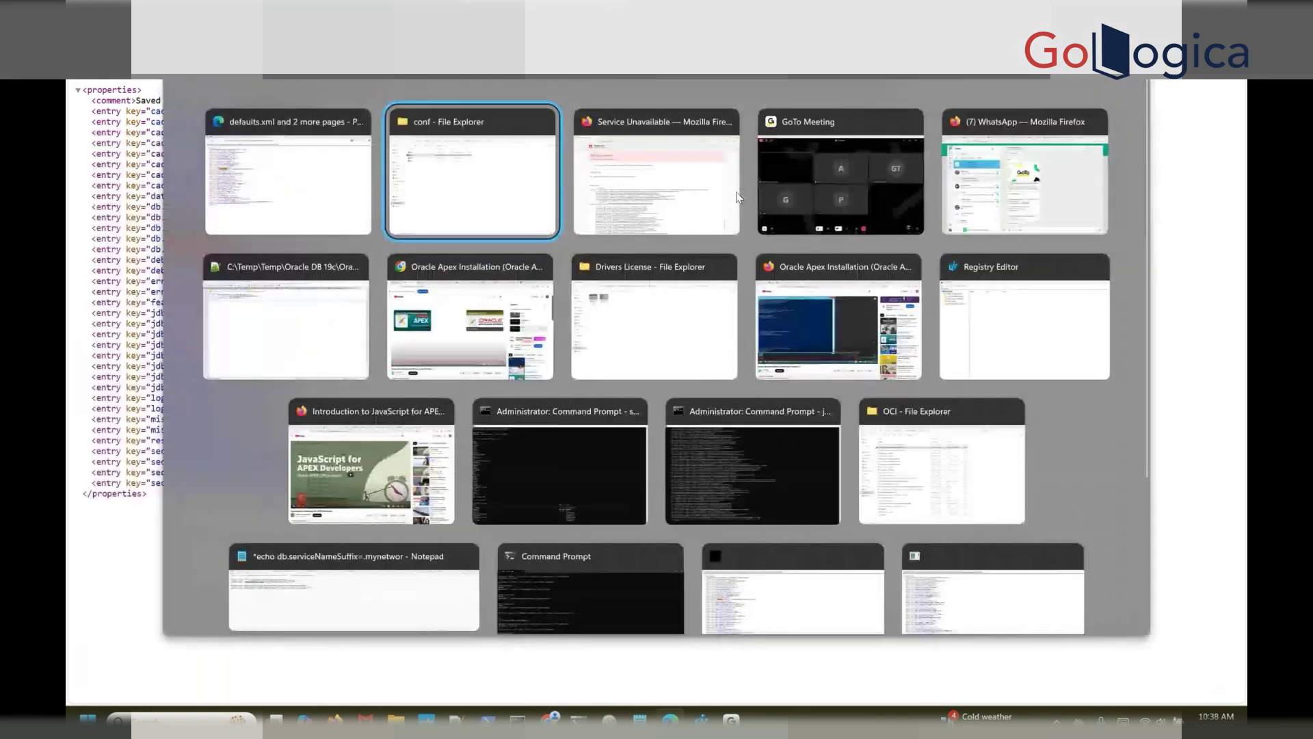
click(733, 200)
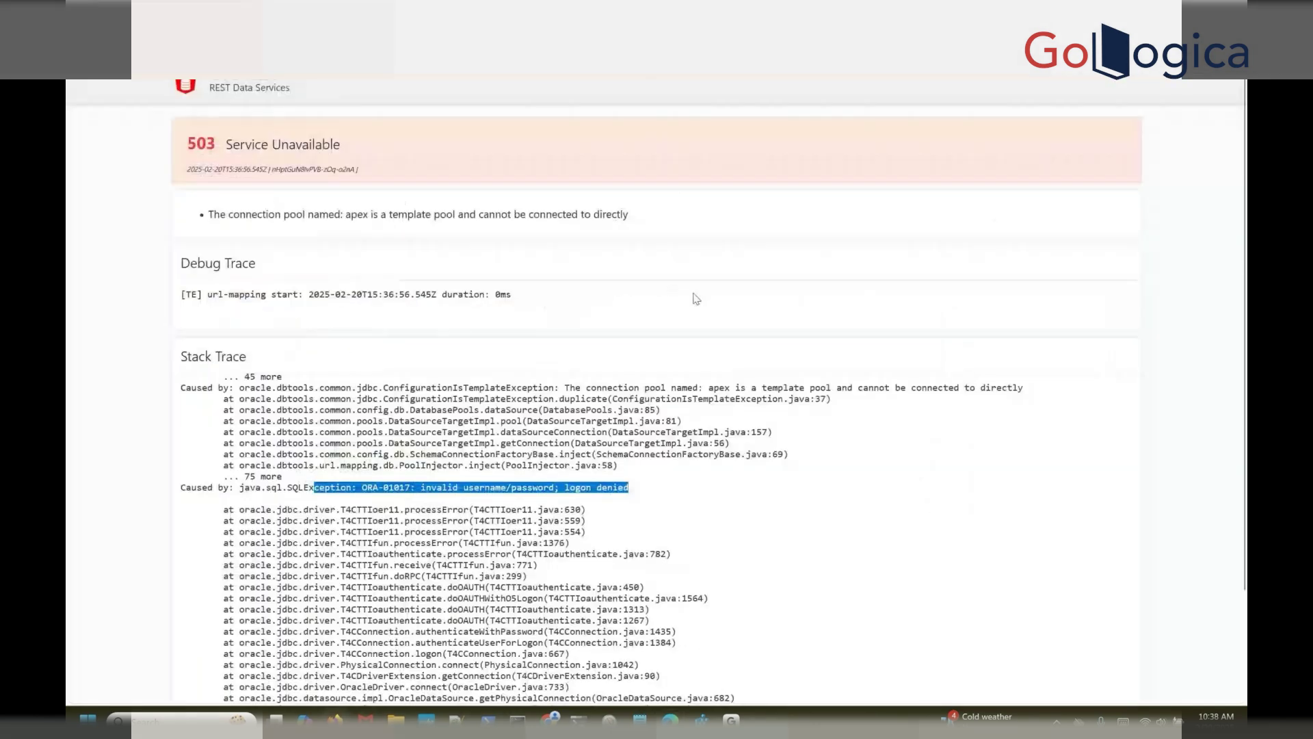
click(354, 220)
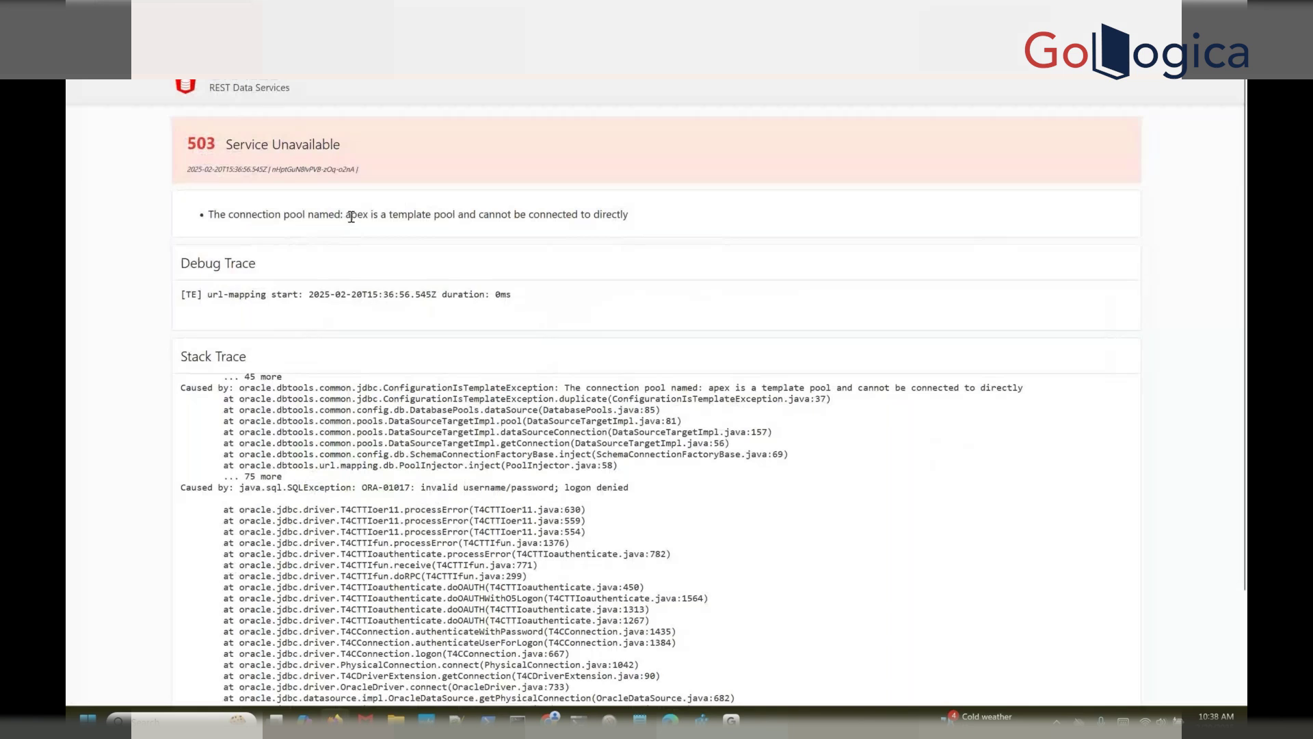
drag(351, 217, 493, 252)
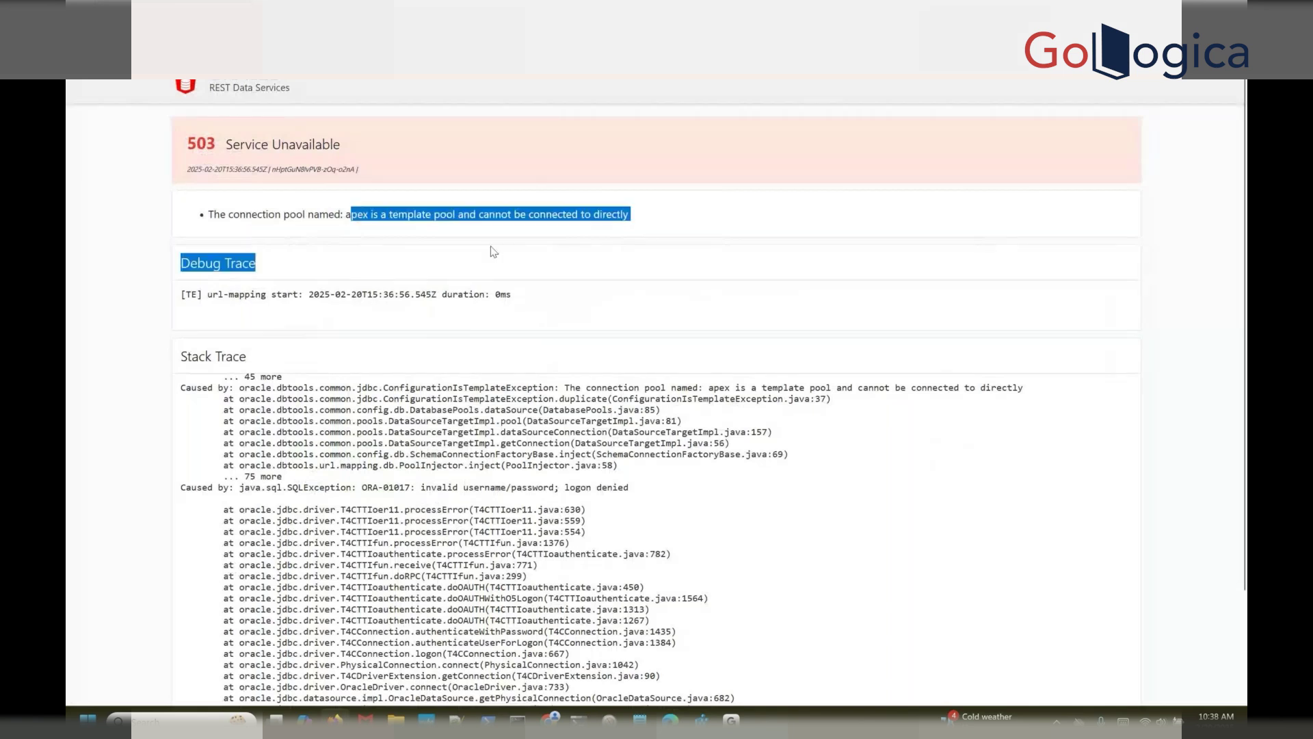
click(493, 251)
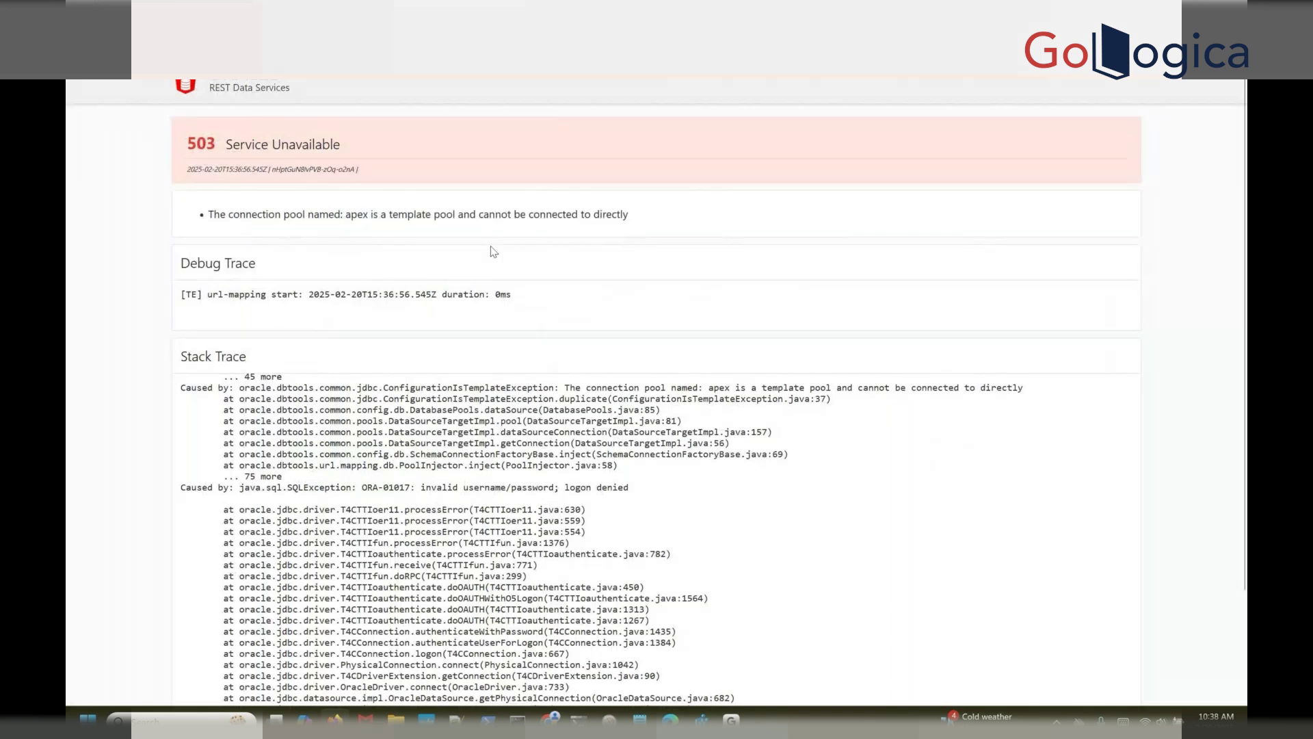
scroll(493, 252, down, 1)
scroll(493, 252, down, 1)
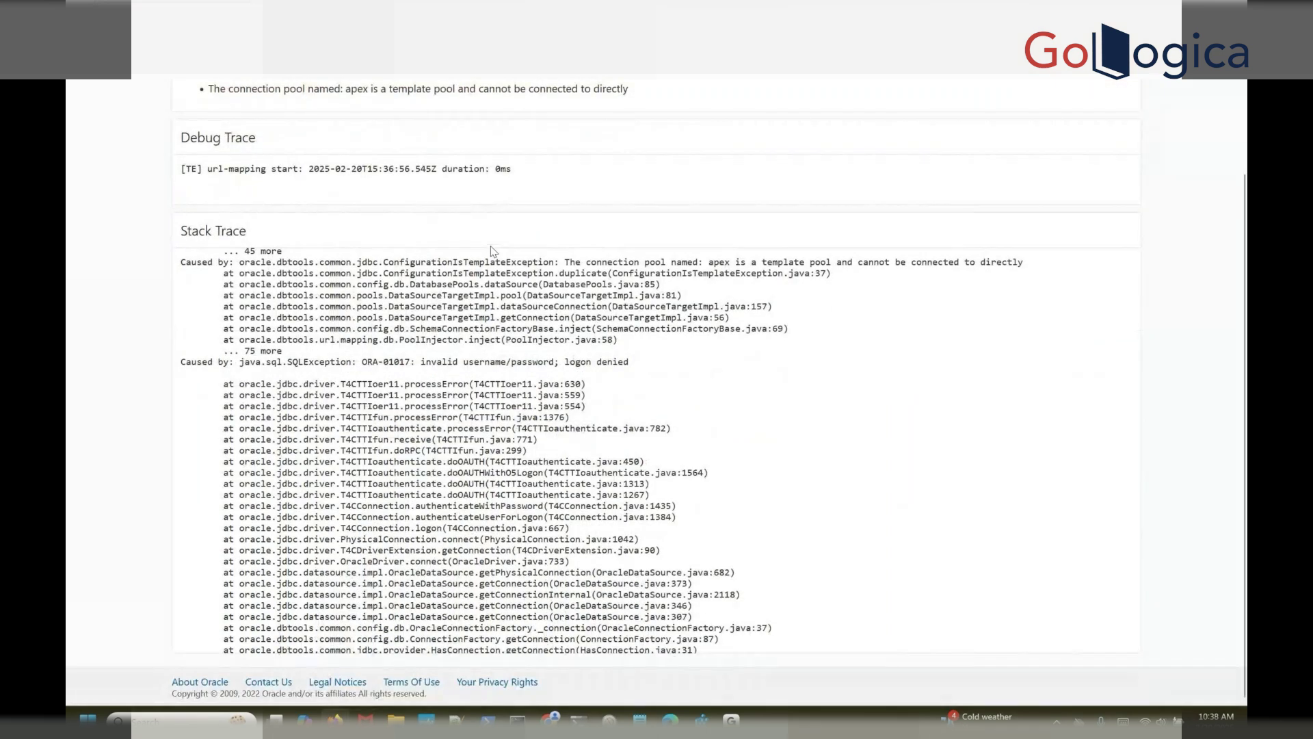
scroll(493, 252, up, 1)
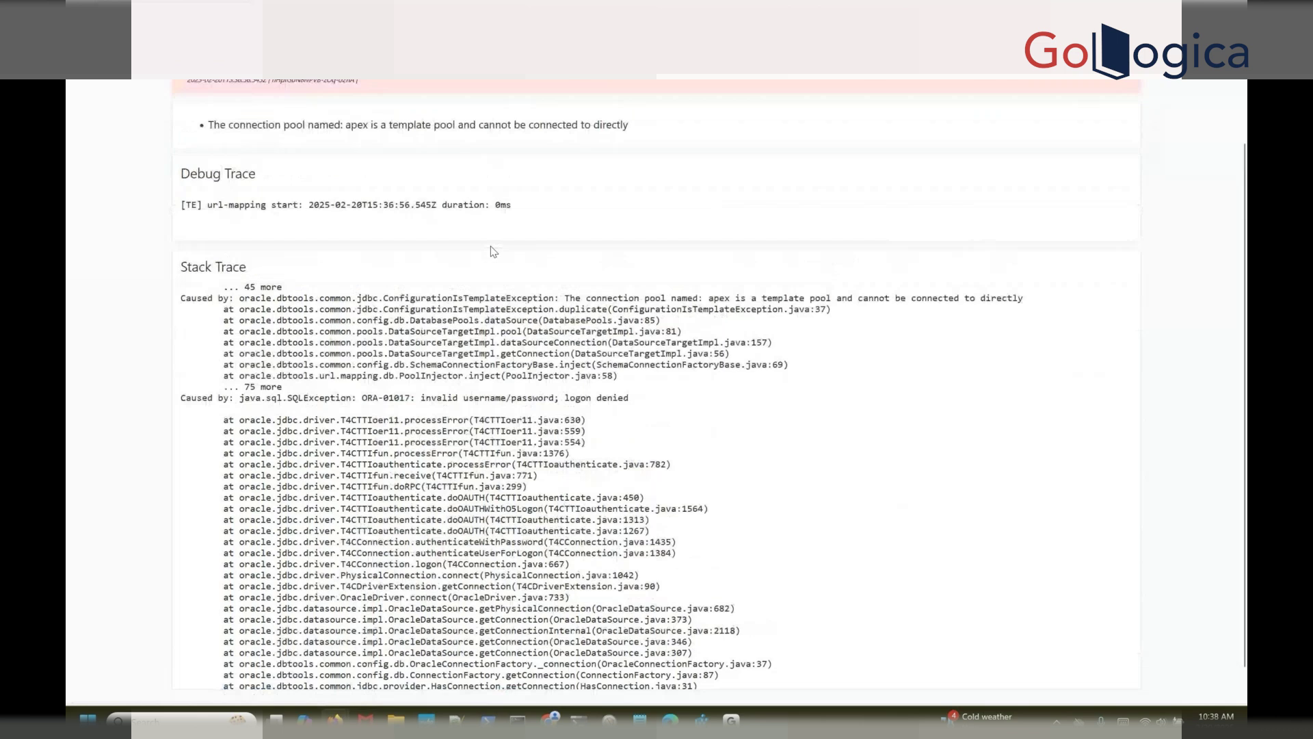
scroll(493, 251, down, 1)
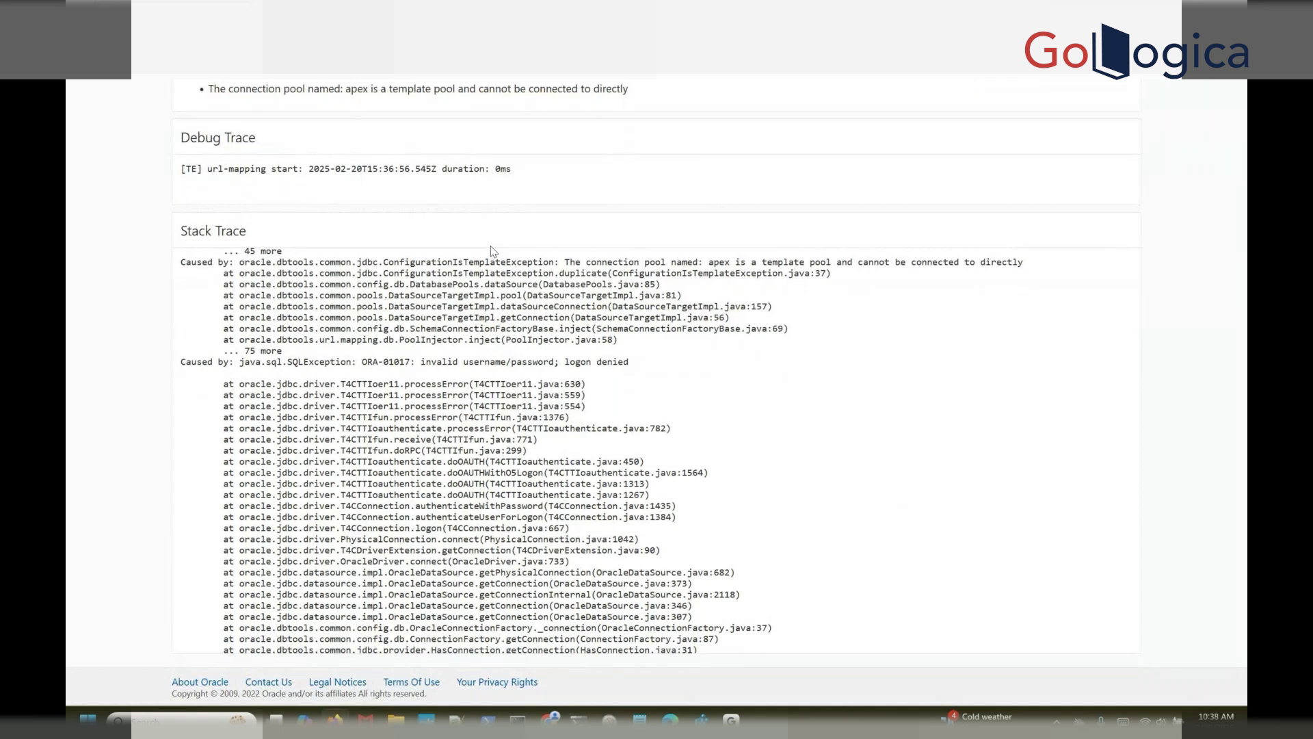
scroll(493, 251, up, 2)
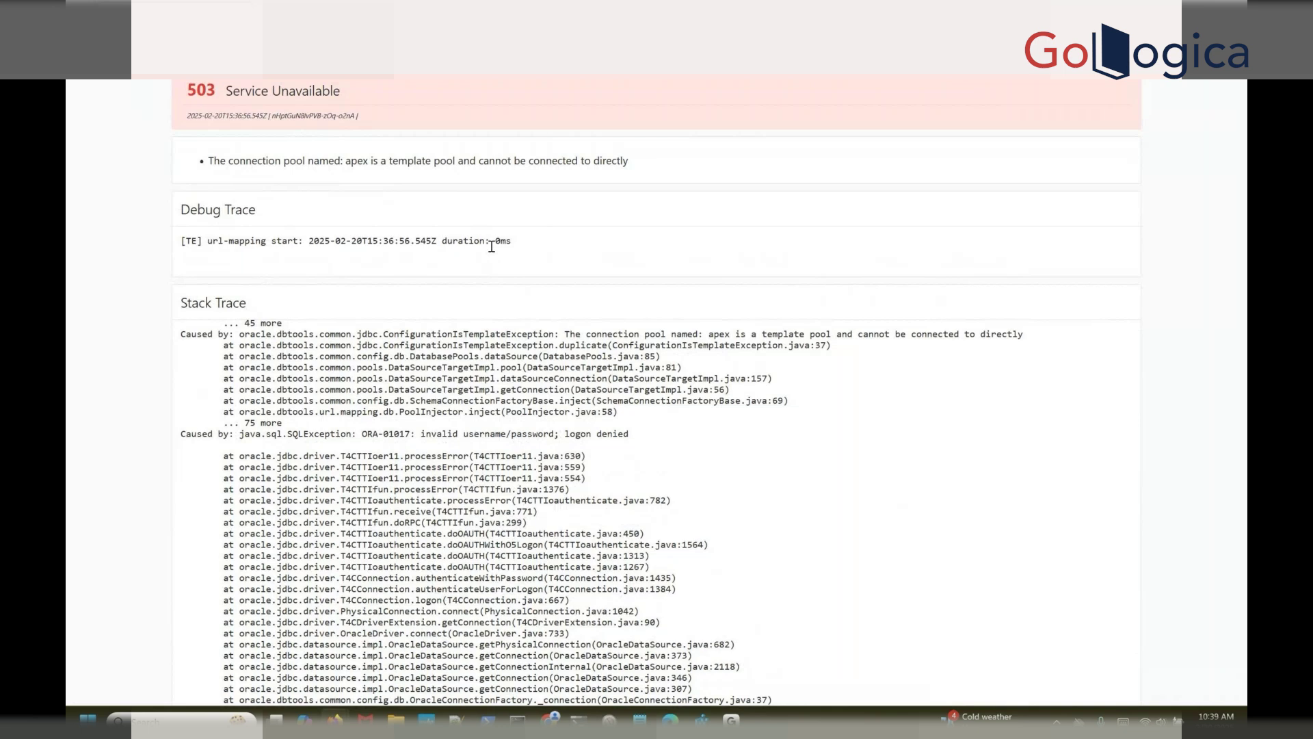
scroll(493, 249, up, 1)
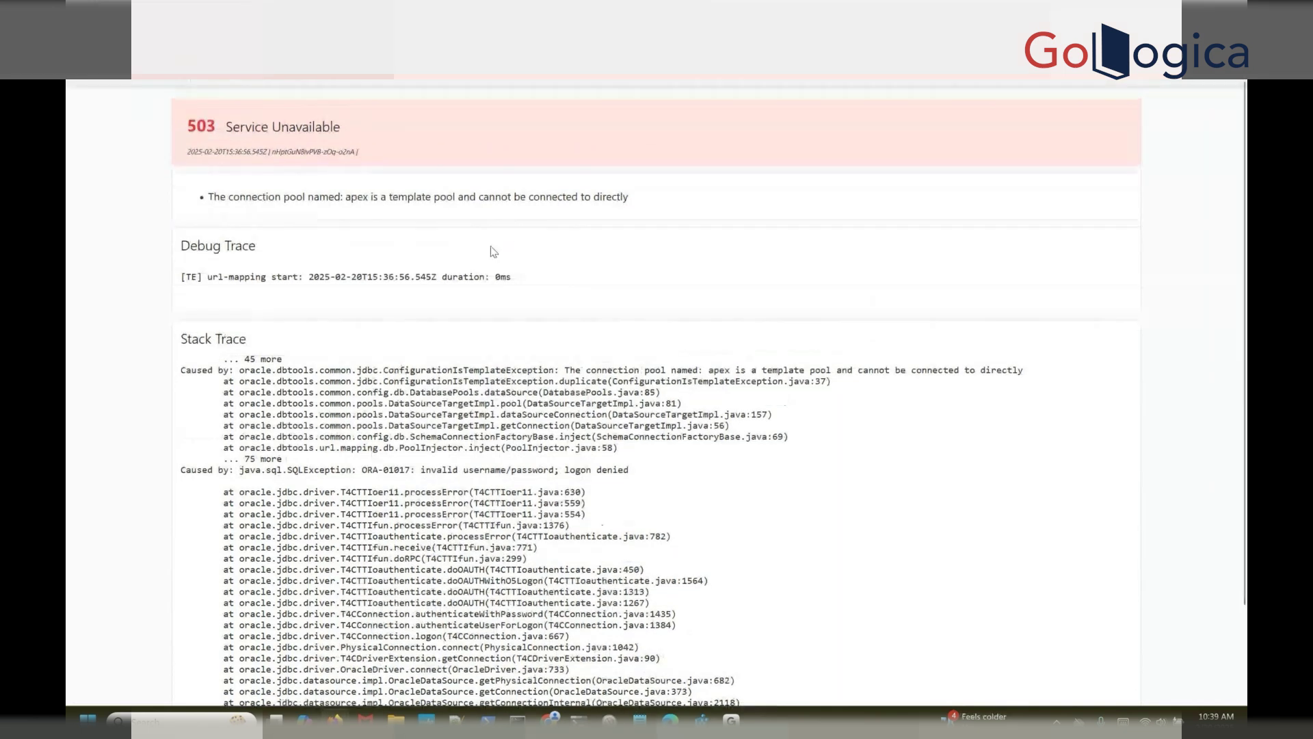
scroll(492, 251, up, 1)
scroll(493, 251, up, 1)
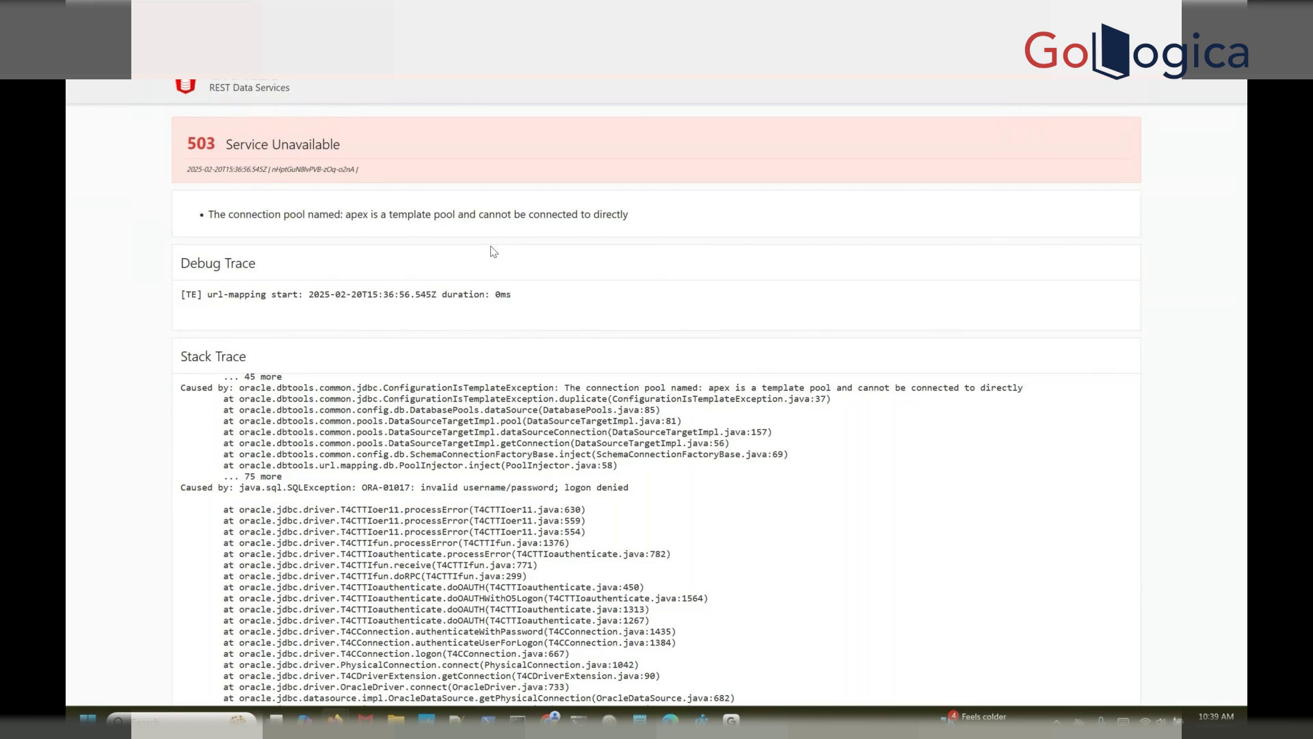
Step: Bring up the PowerShell window with the listener control session, check the registered services, and return to the error page
mouse_move(550, 720)
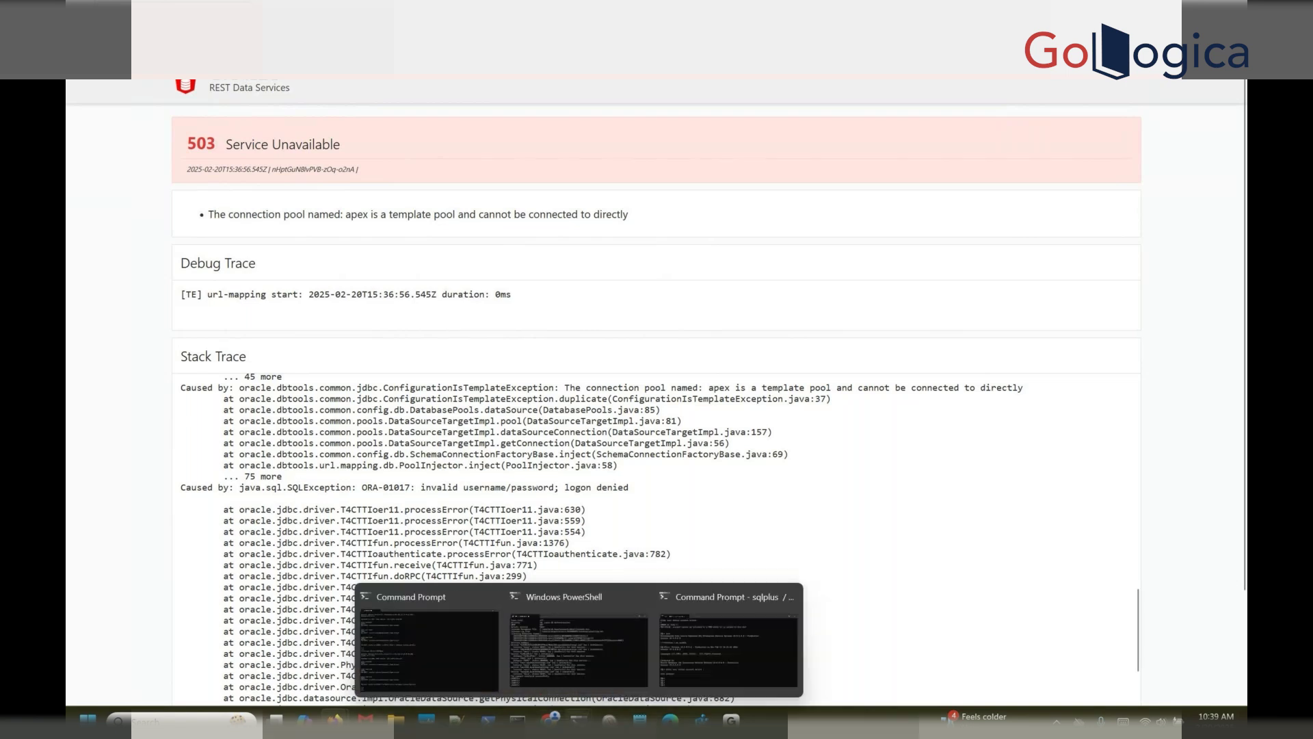
click(720, 634)
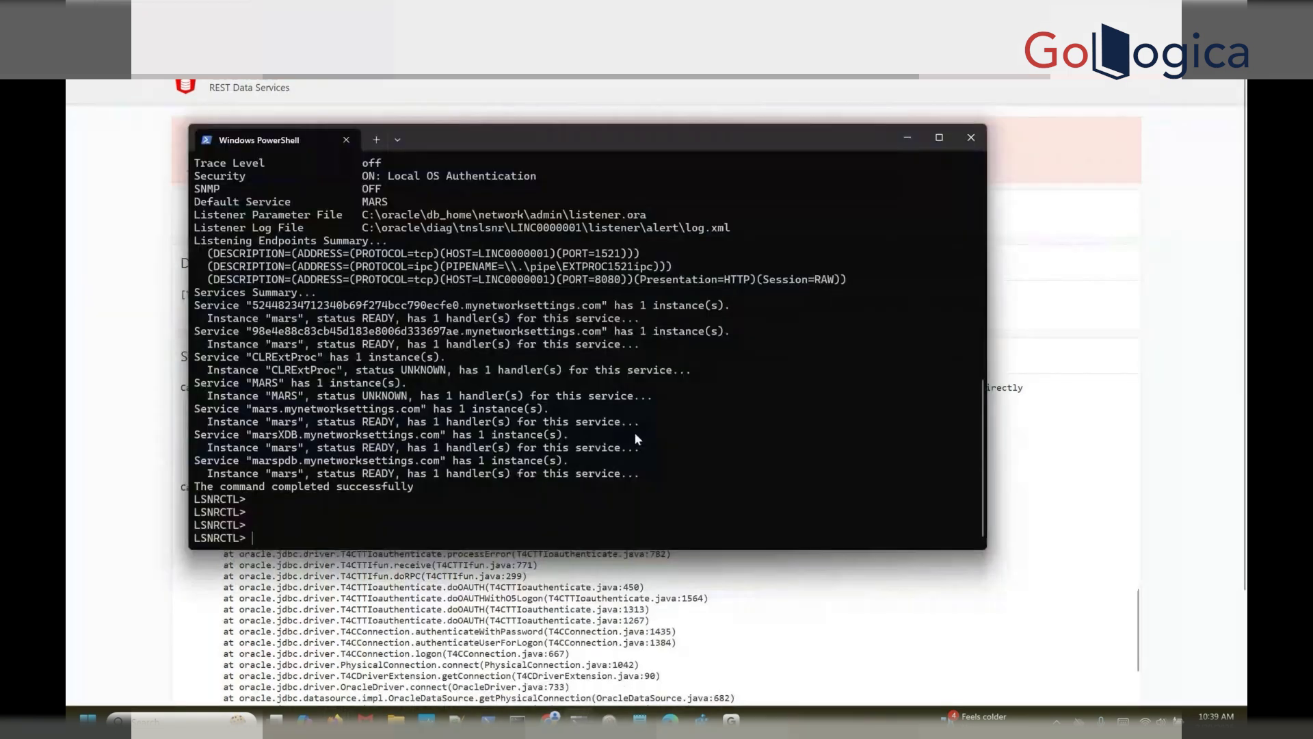
click(1065, 411)
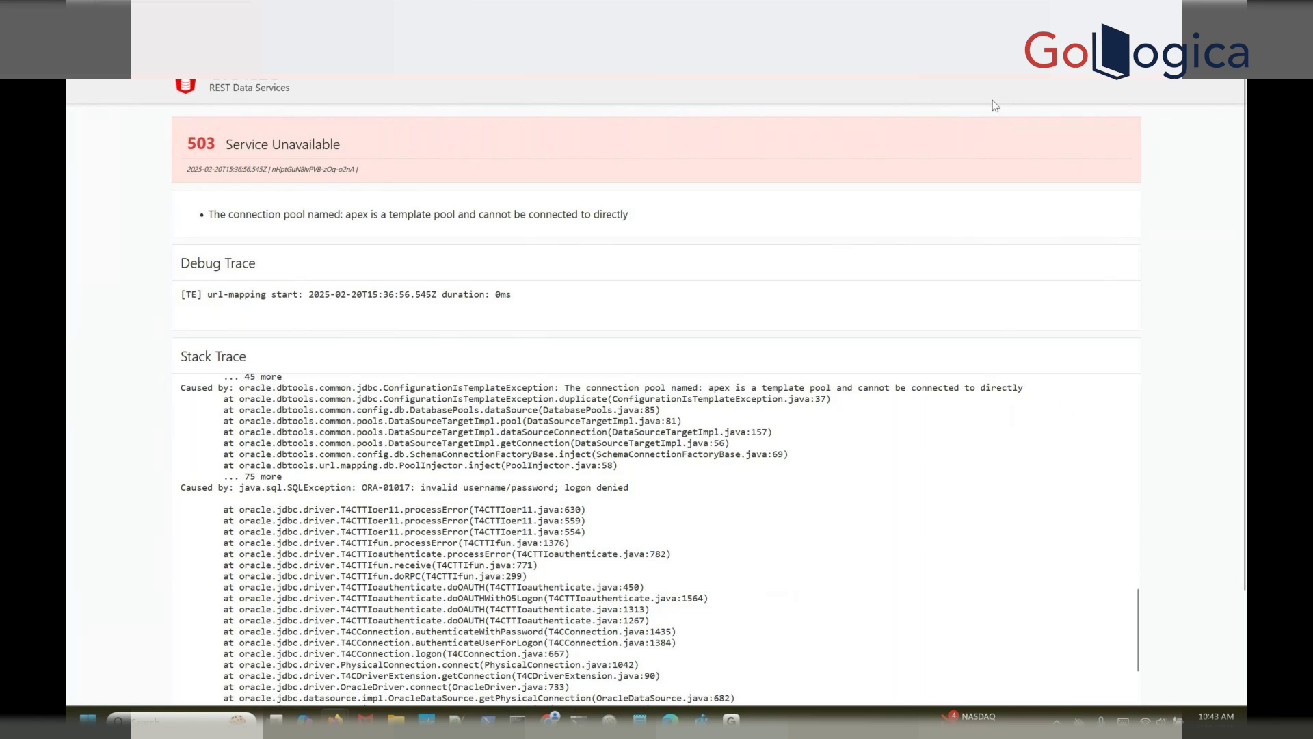
key(alt+Tab)
key(Tab)
key(Tab)
key(Tab)
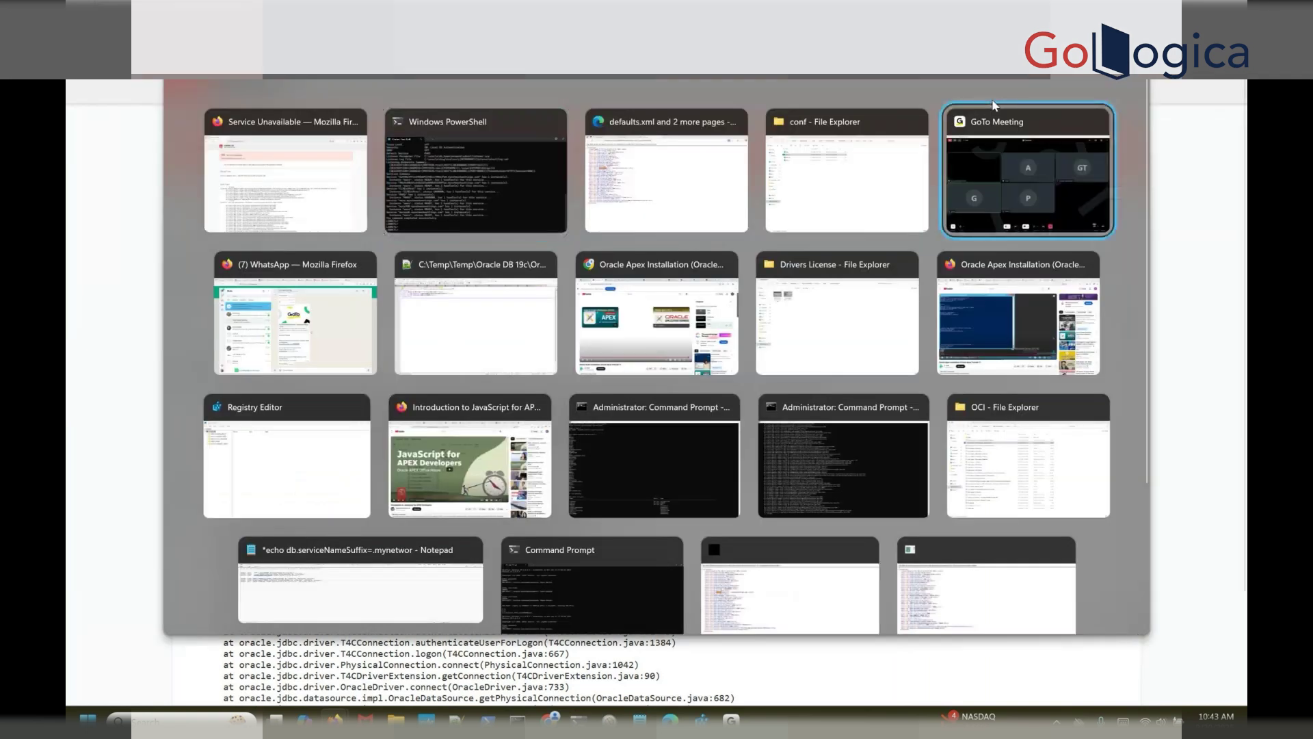
key(Escape)
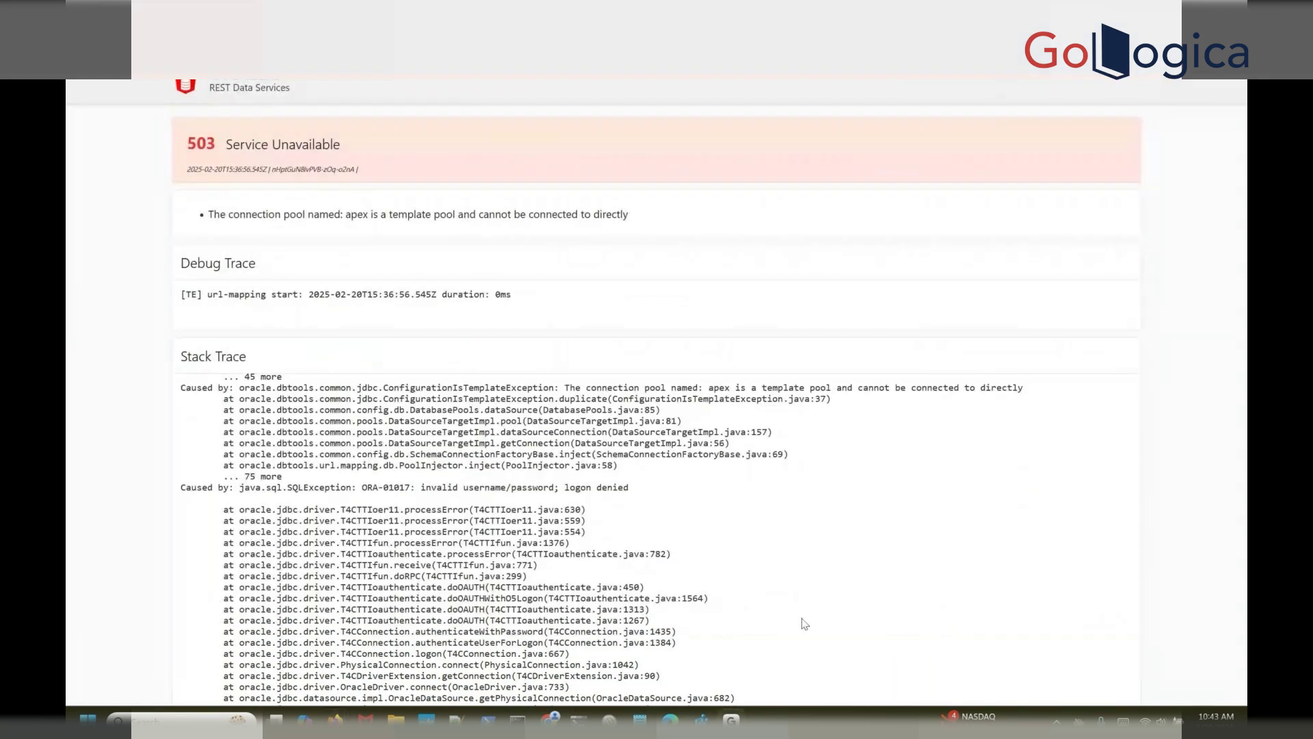
key(alt+Tab)
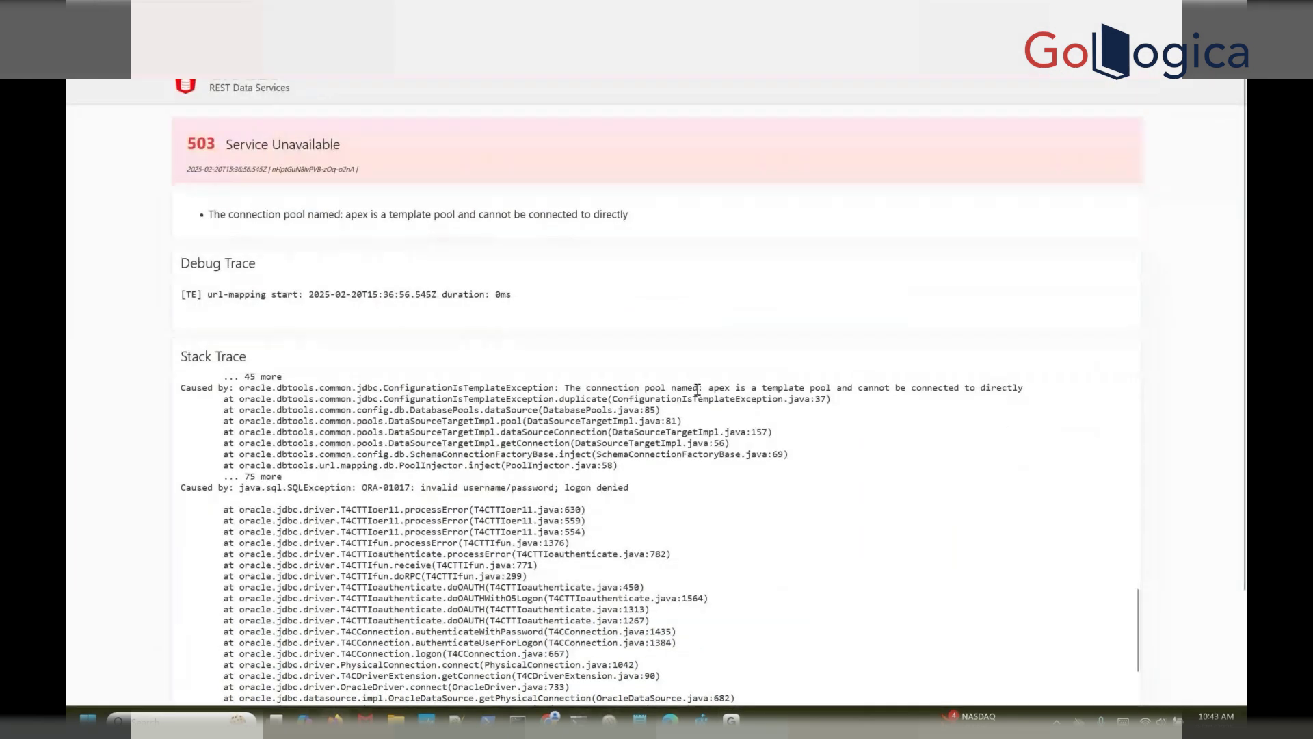
mouse_move(731, 719)
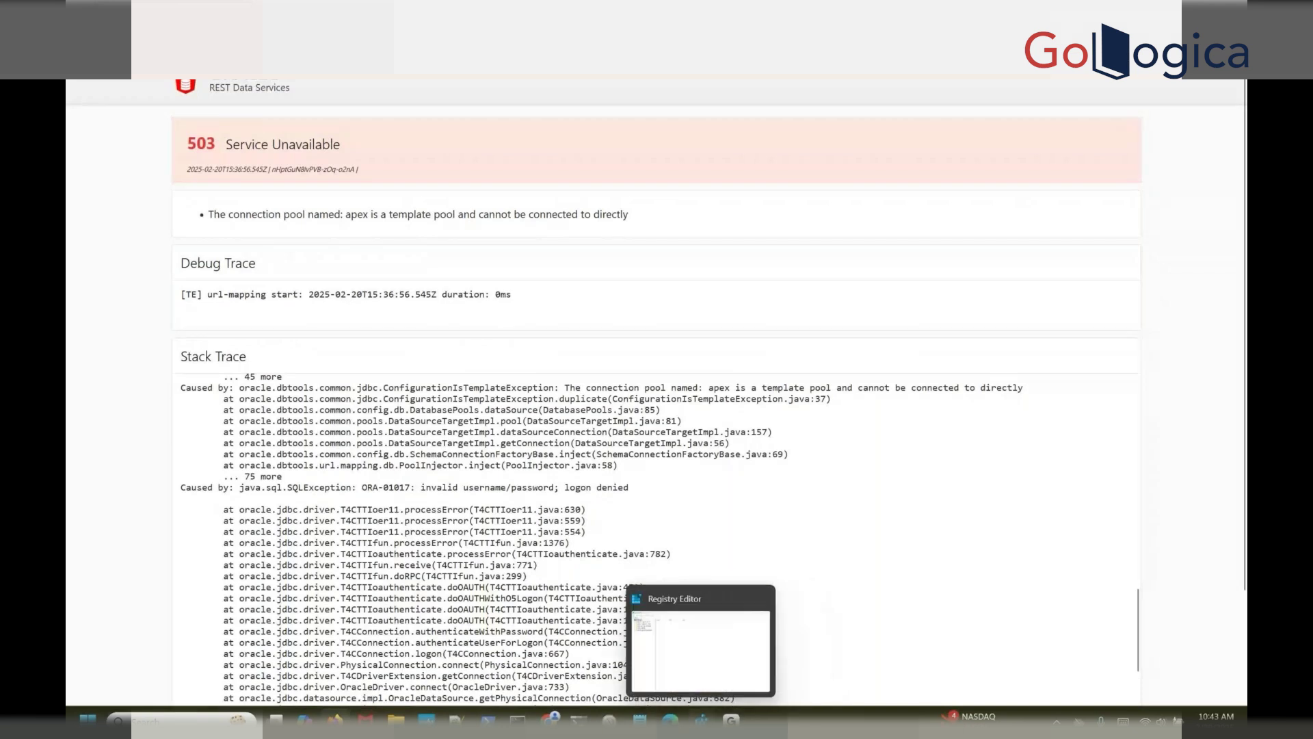
click(701, 650)
click(1205, 302)
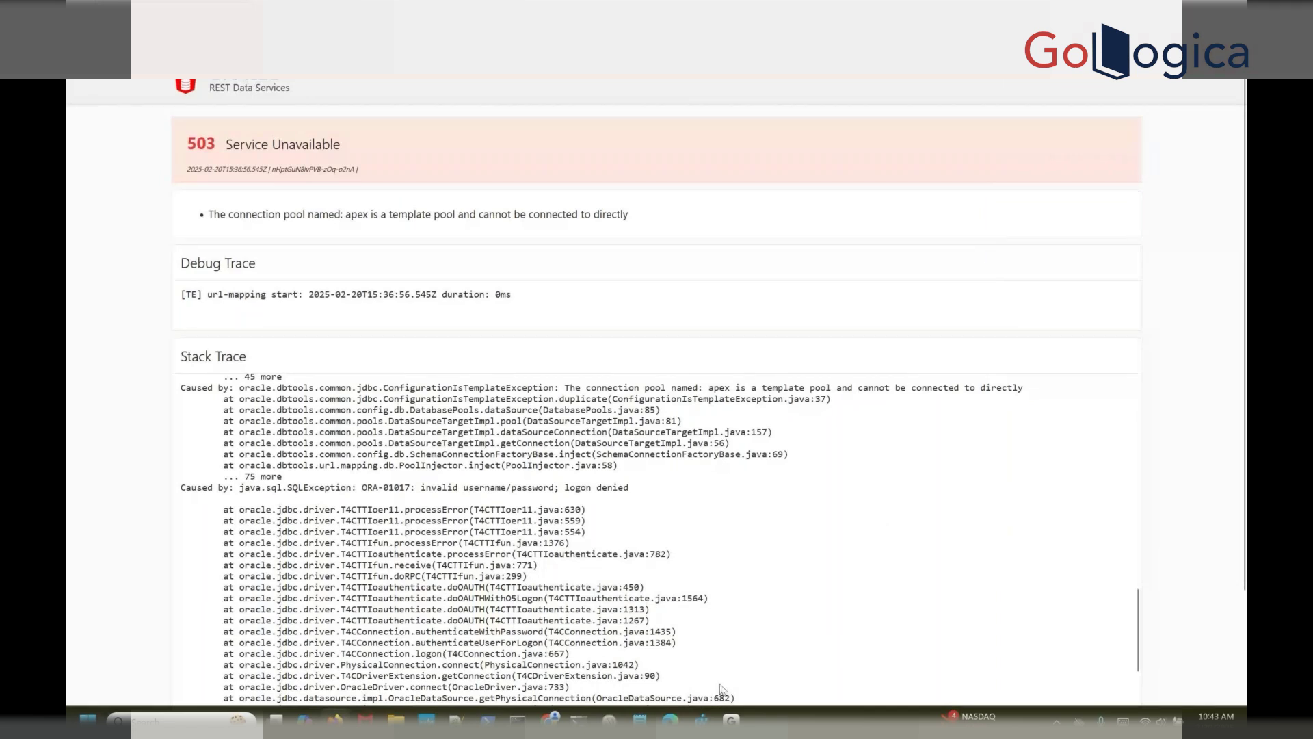
mouse_move(731, 719)
click(688, 665)
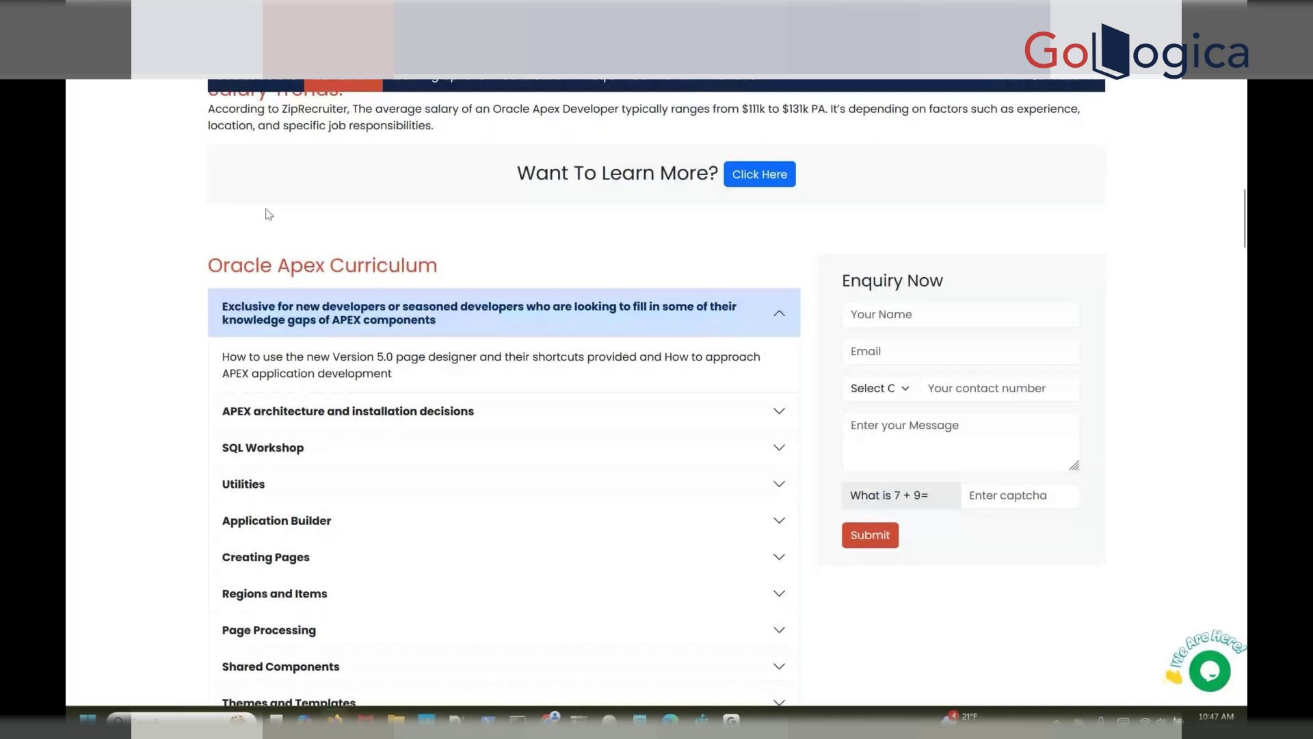
Step: Review the overview, salary trends and curriculum sections on the Oracle Apex course page
scroll(269, 215, down, 1)
scroll(269, 215, up, 2)
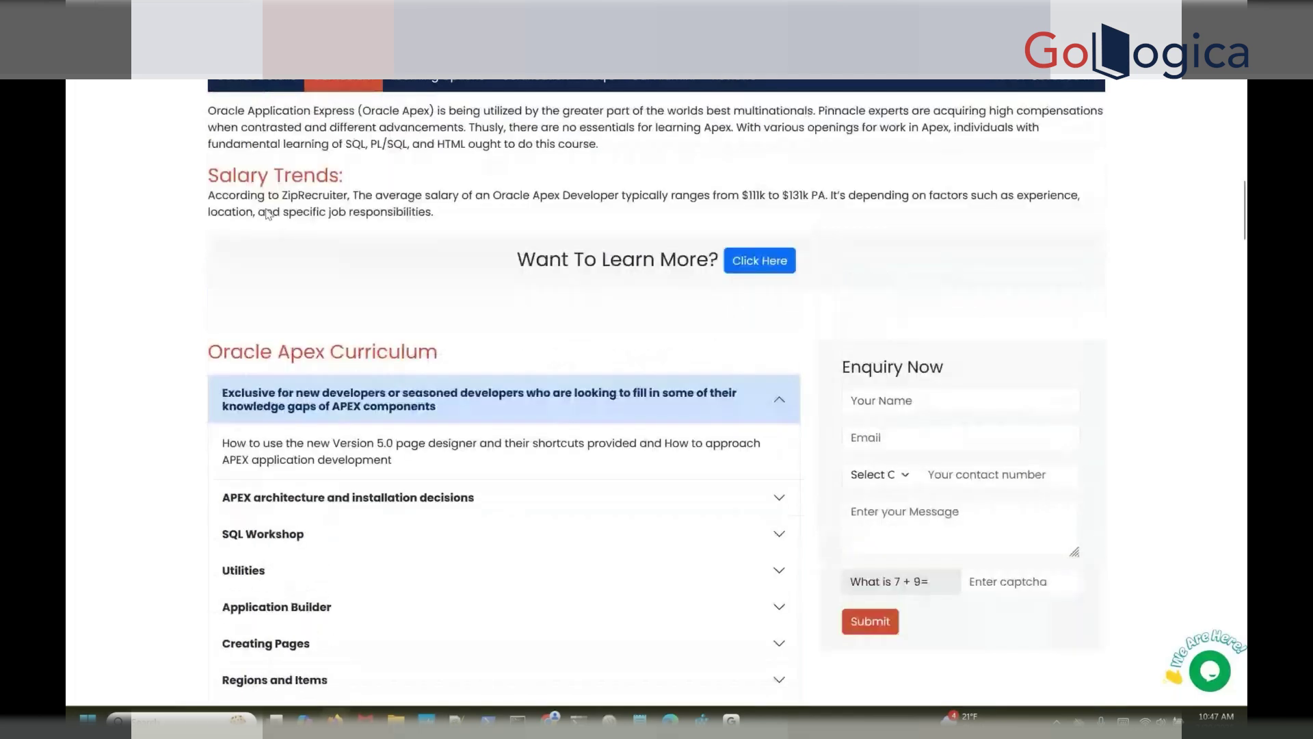
scroll(268, 214, up, 3)
scroll(268, 209, up, 1)
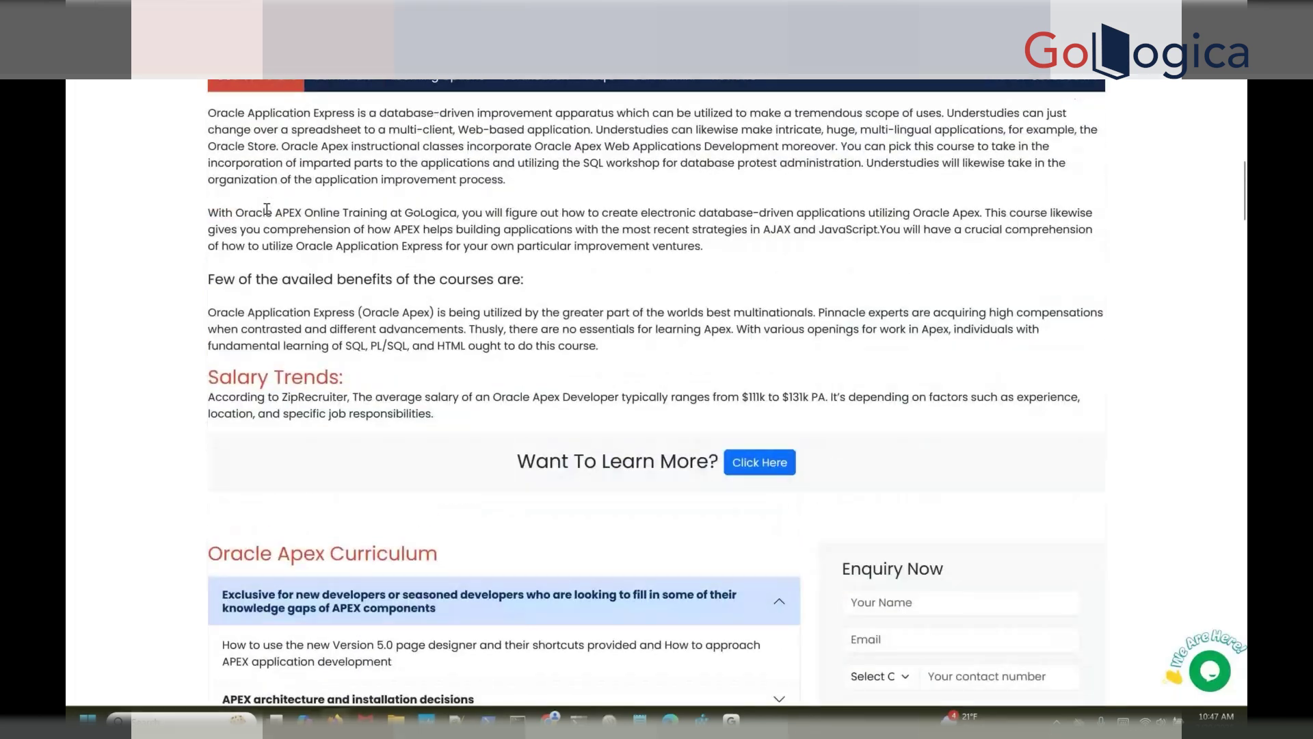
Step: Review the batch schedule, course details and full curriculum topic list on the Oracle Apex course page
scroll(267, 209, up, 6)
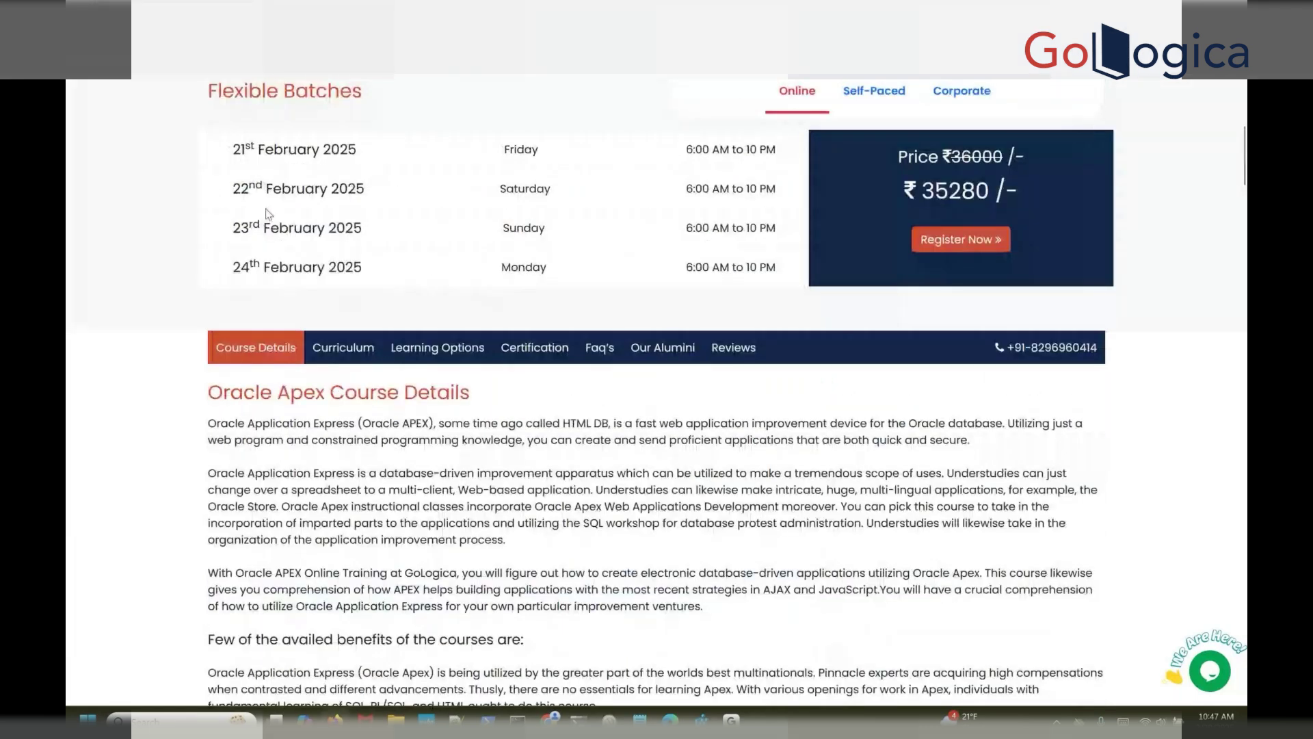
scroll(267, 214, down, 1)
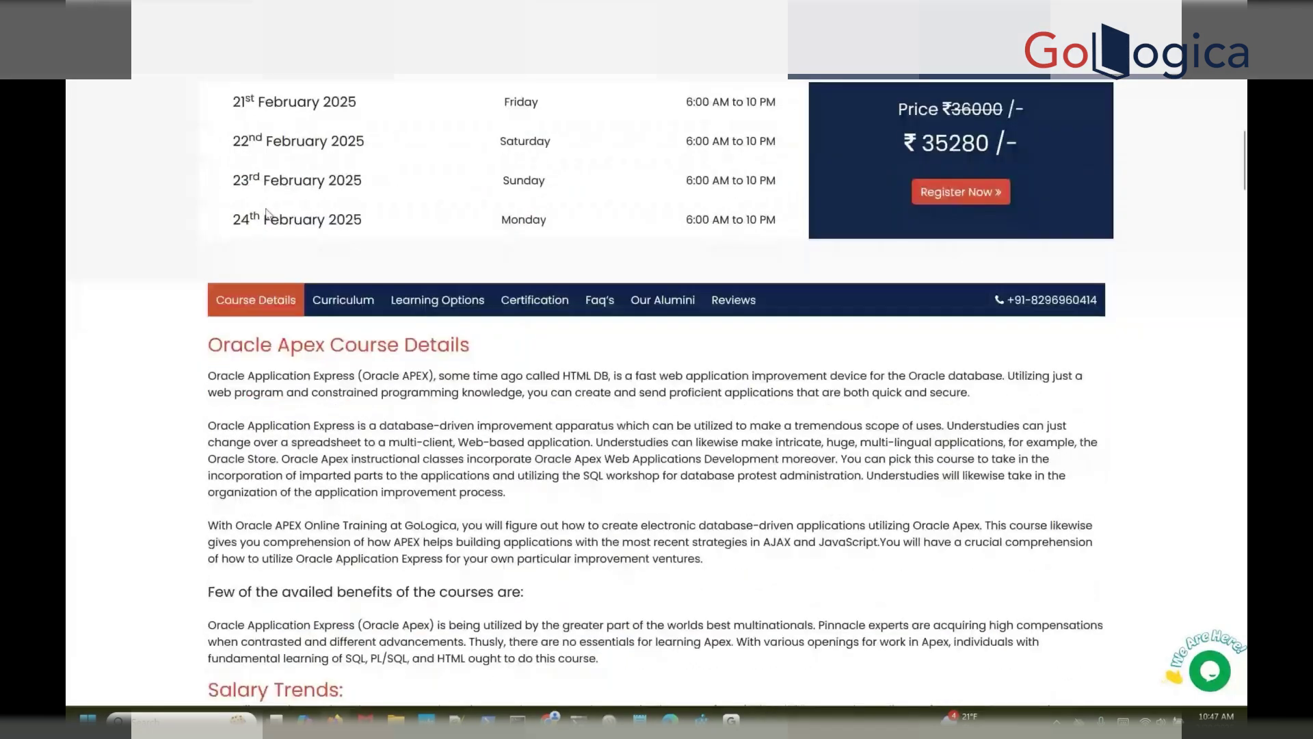
scroll(267, 212, down, 12)
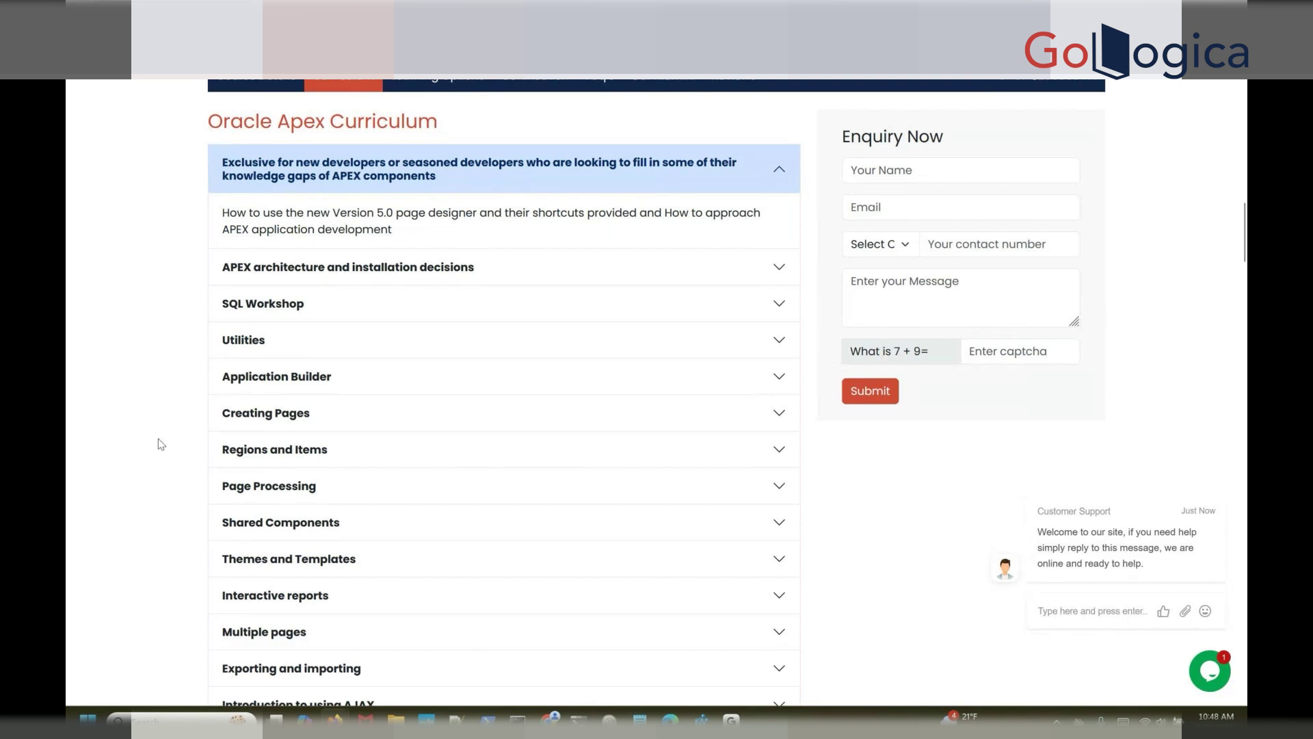
scroll(161, 444, down, 1)
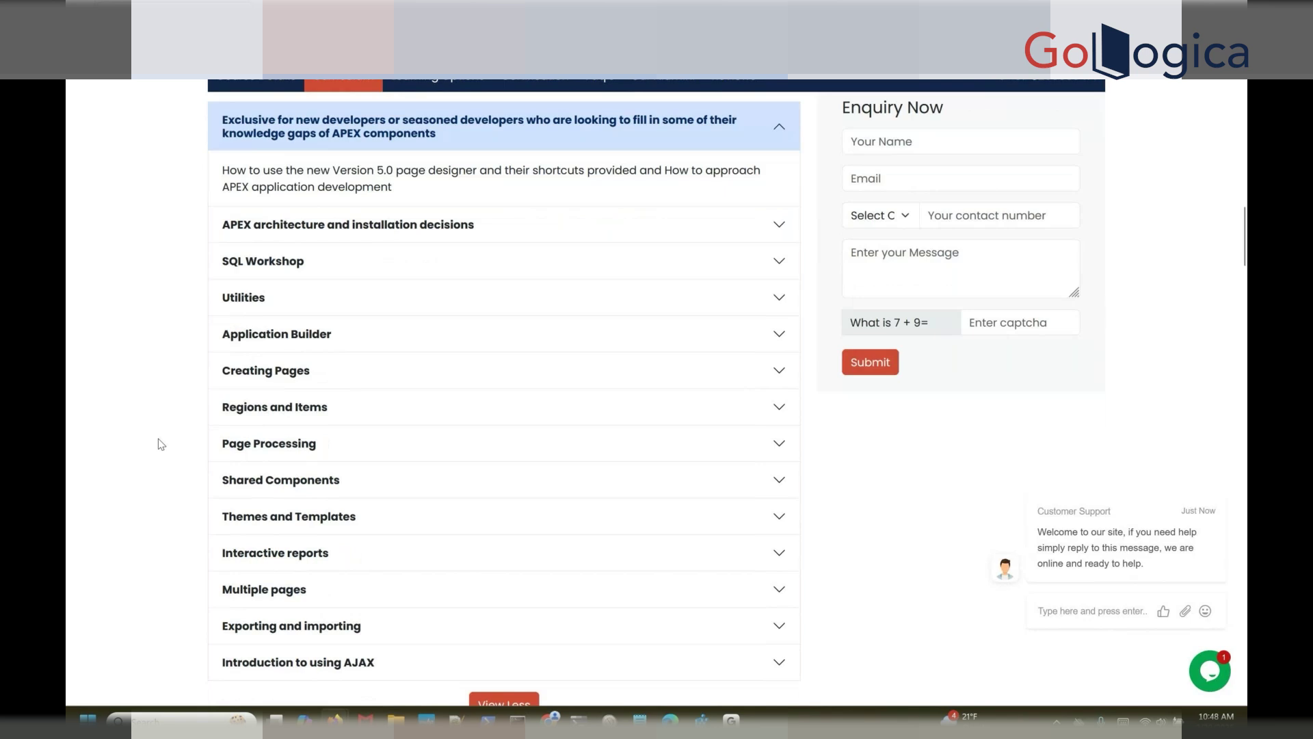
scroll(161, 444, down, 1)
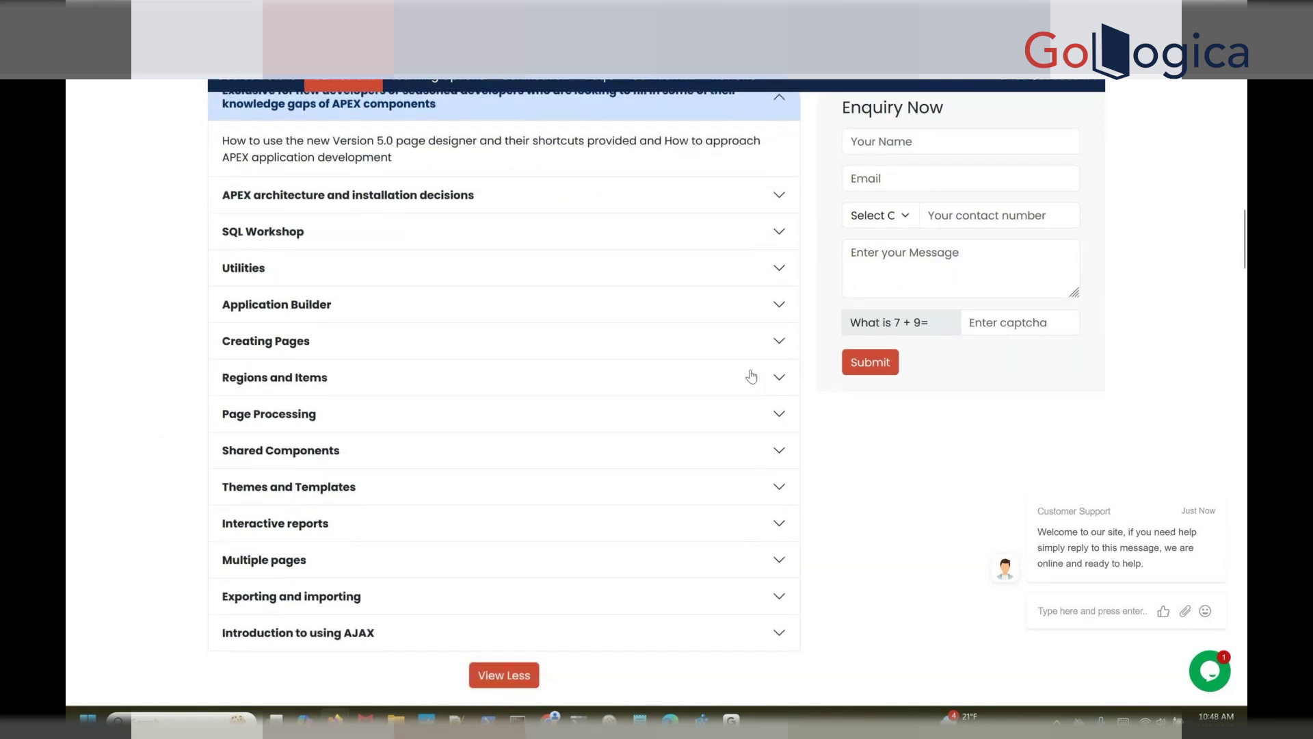
Step: Expand the Creating Pages, Application Builder and Utilities topics of the curriculum one after another and read their contents
click(779, 343)
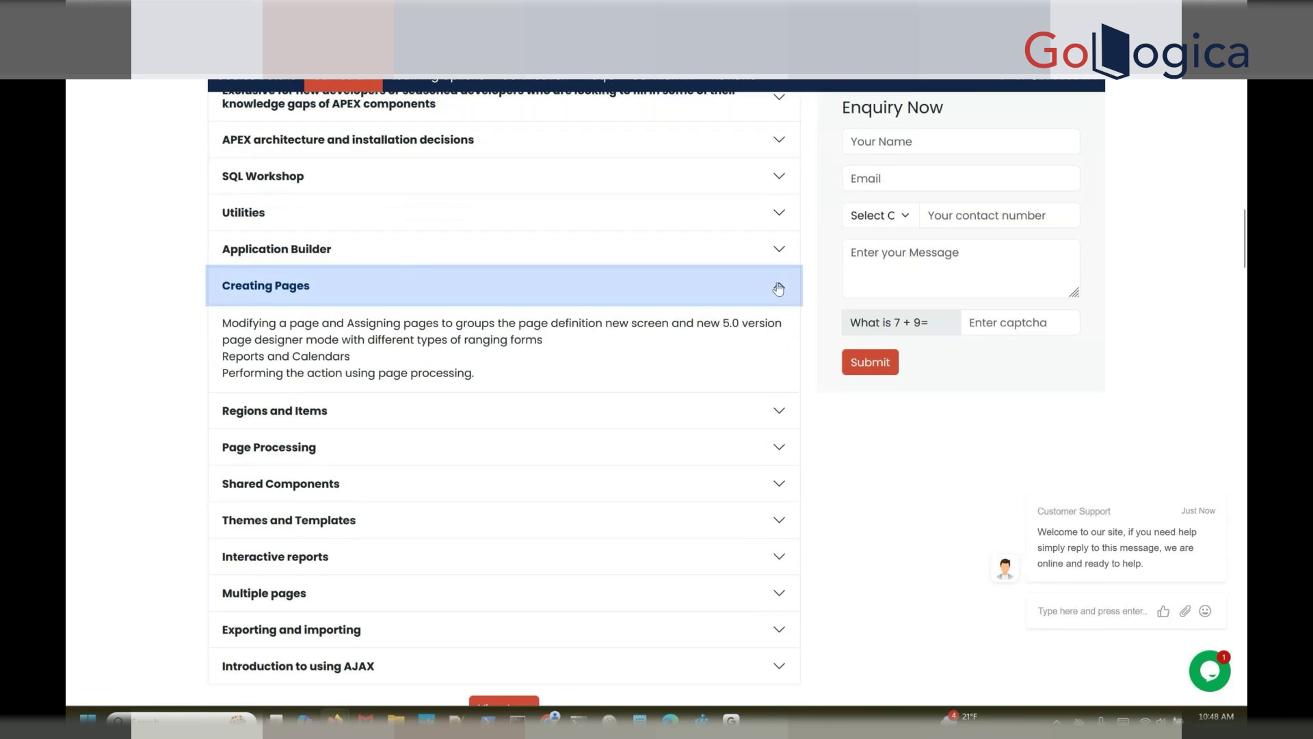
click(779, 250)
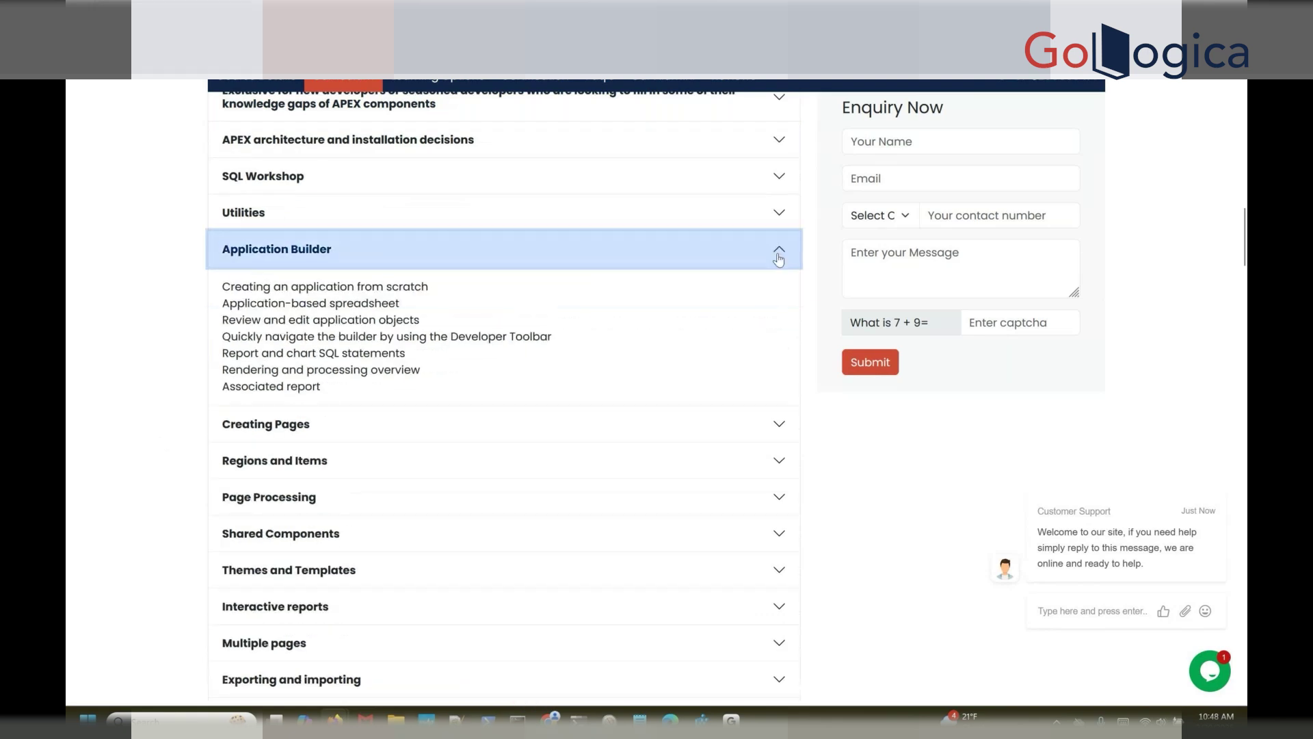
click(779, 214)
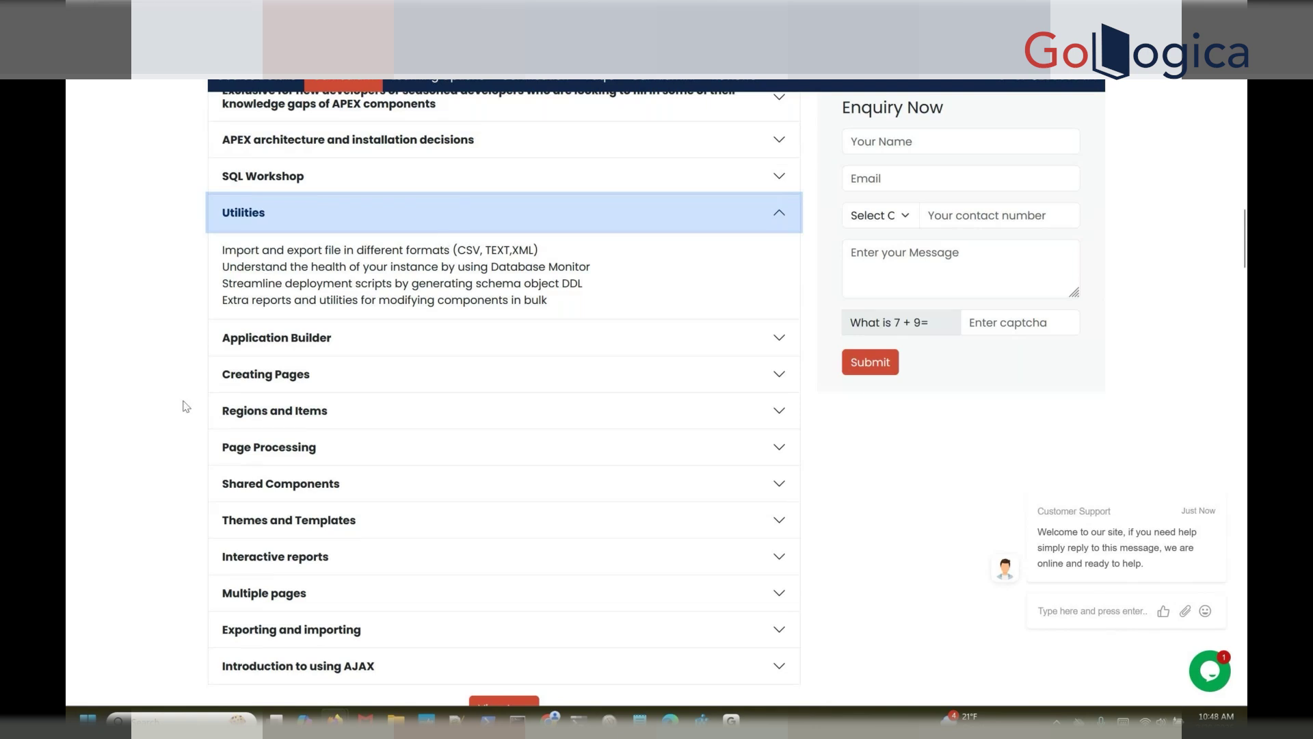
Step: Expand the Introduction to using AJAX and Multiple pages topics and look over the rest of the curriculum list
click(260, 673)
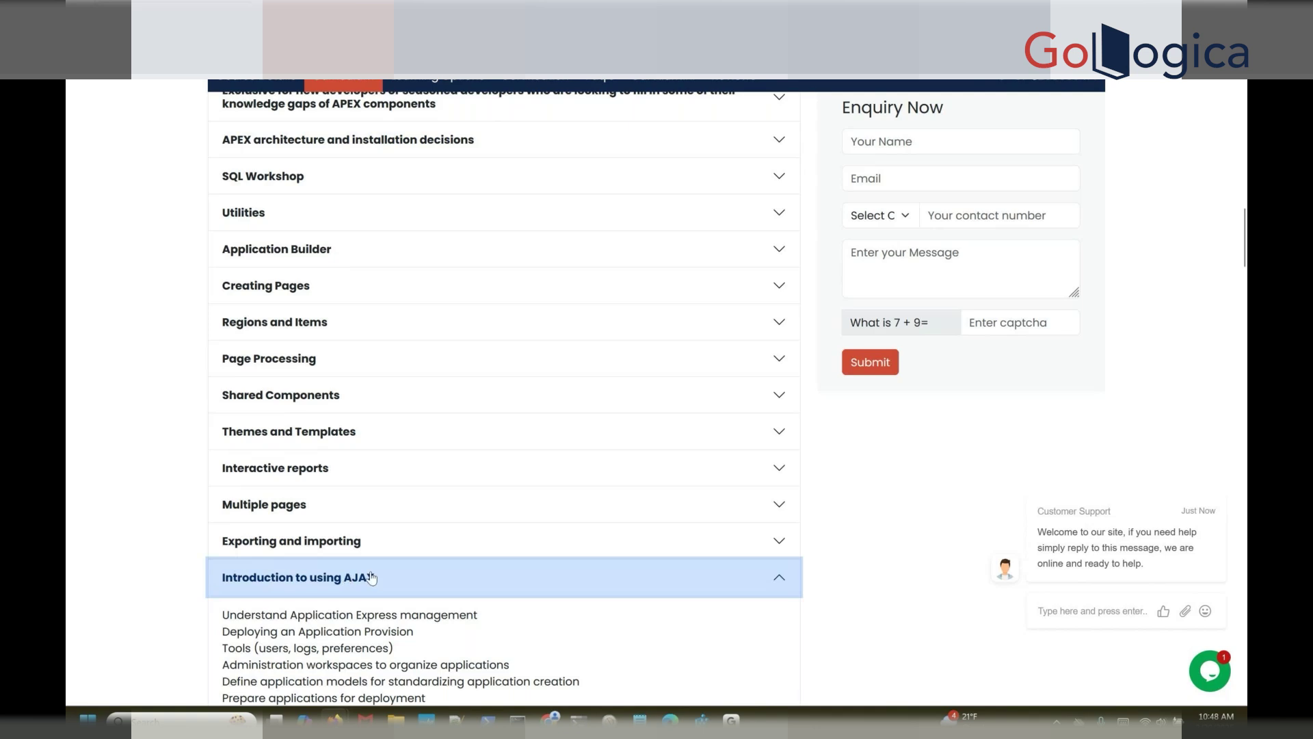
click(257, 506)
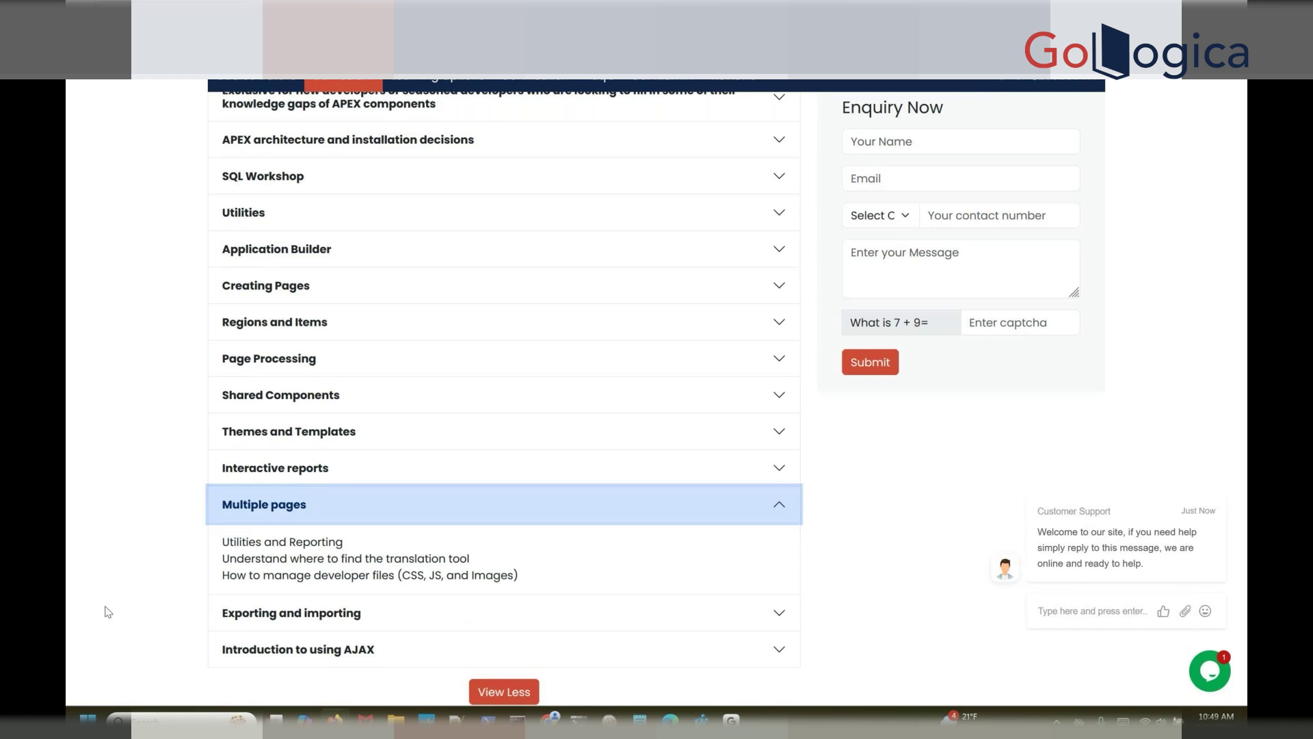
scroll(108, 611, up, 1)
scroll(108, 611, up, 2)
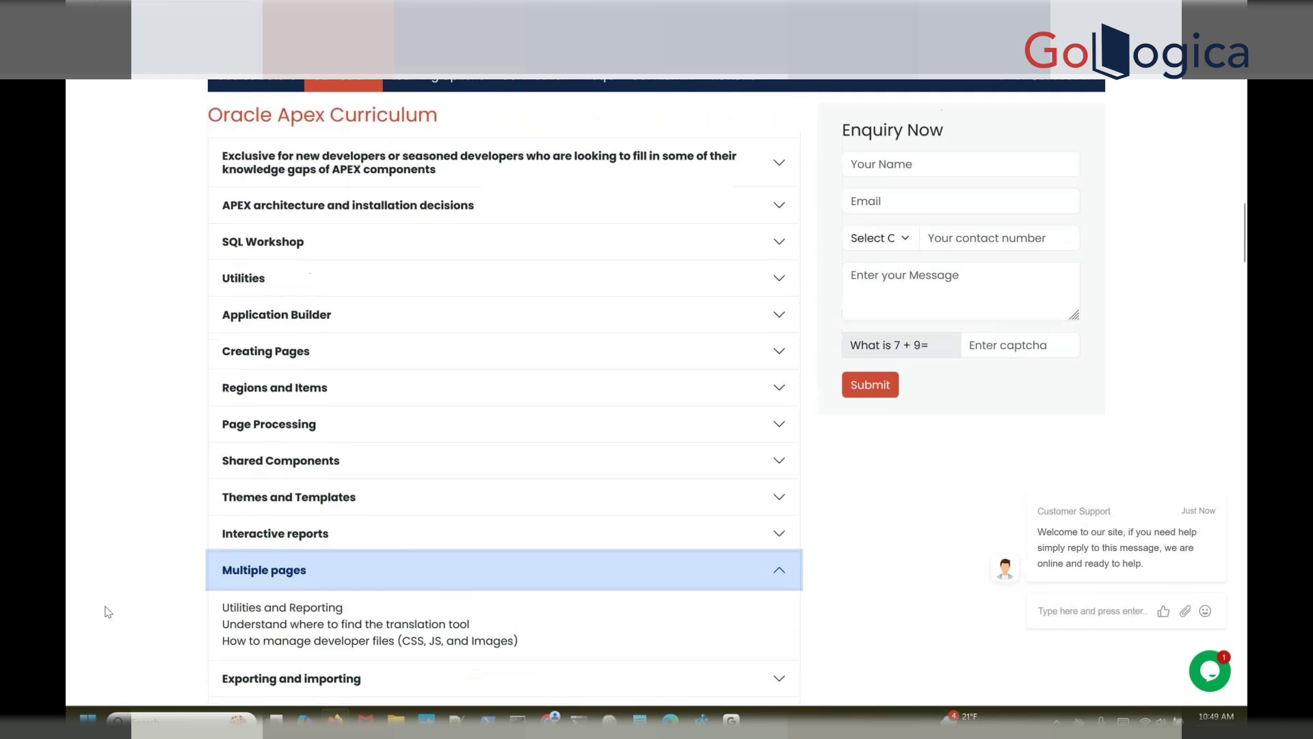
scroll(108, 611, up, 1)
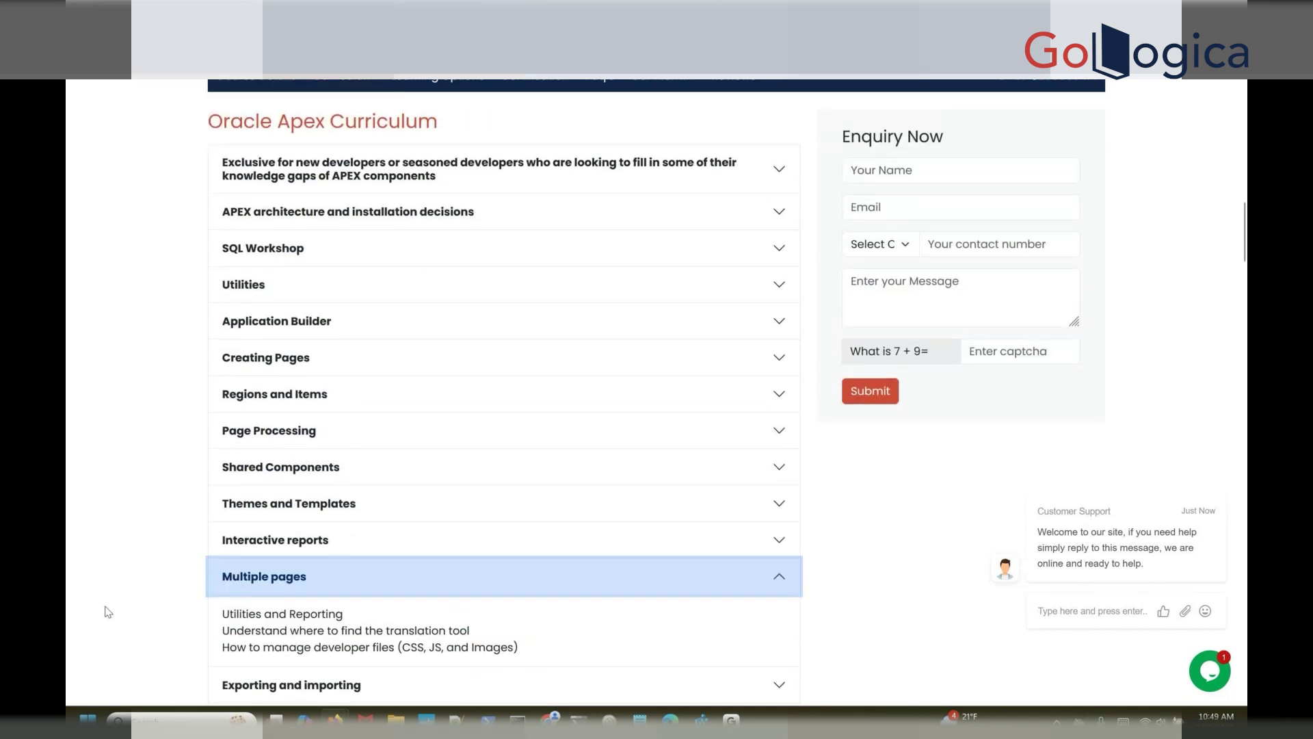
scroll(107, 611, down, 1)
scroll(107, 610, down, 3)
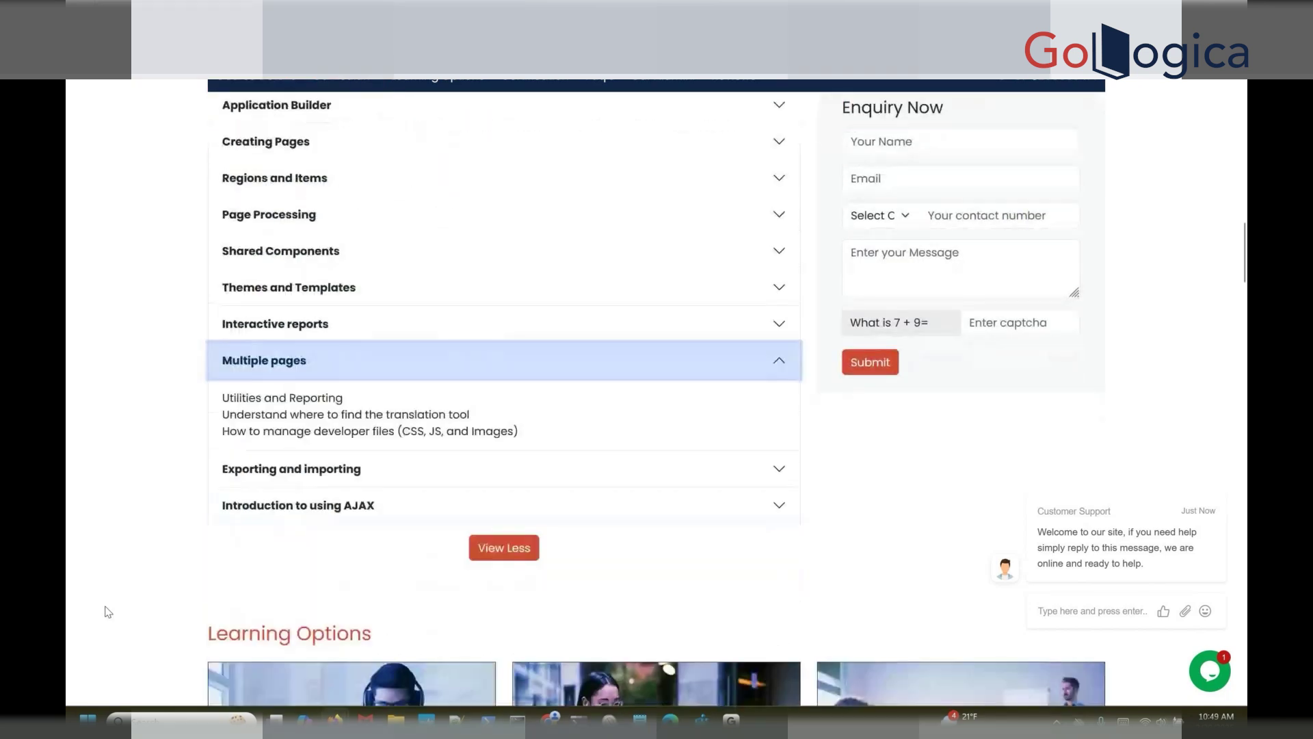
scroll(107, 610, up, 1)
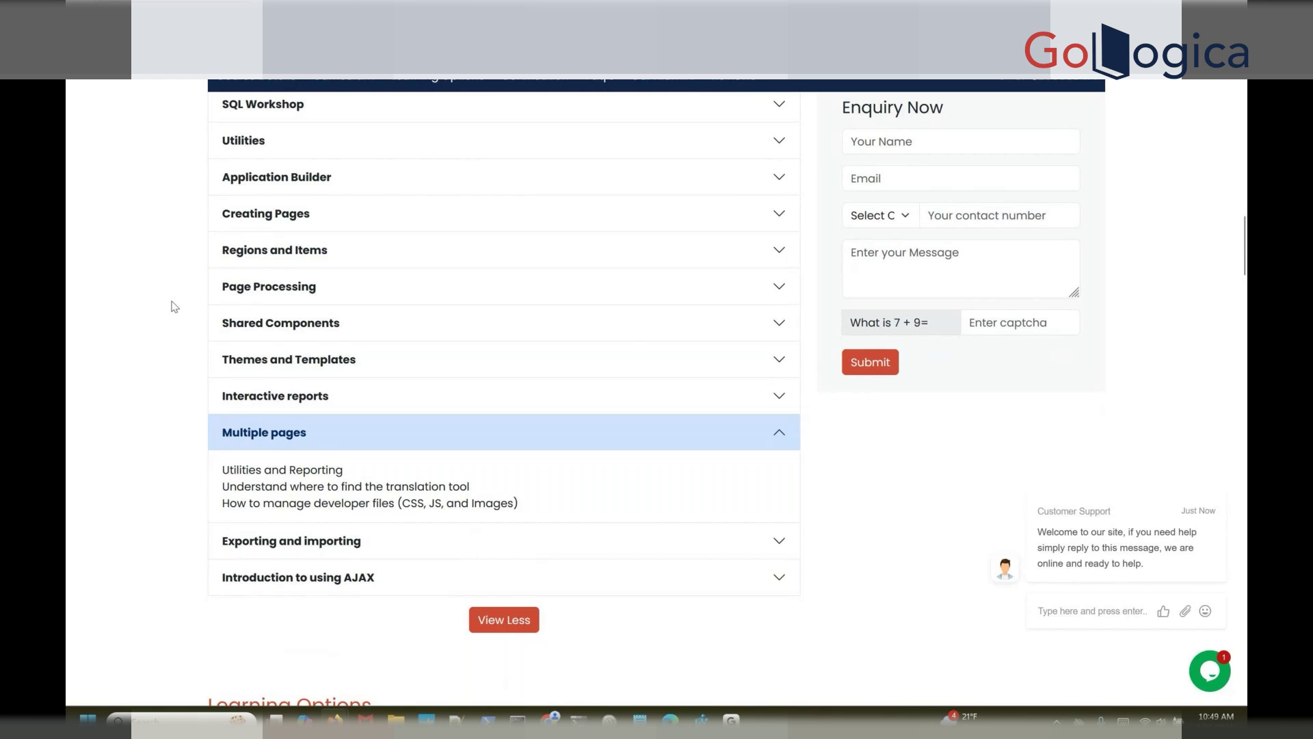
scroll(174, 307, up, 2)
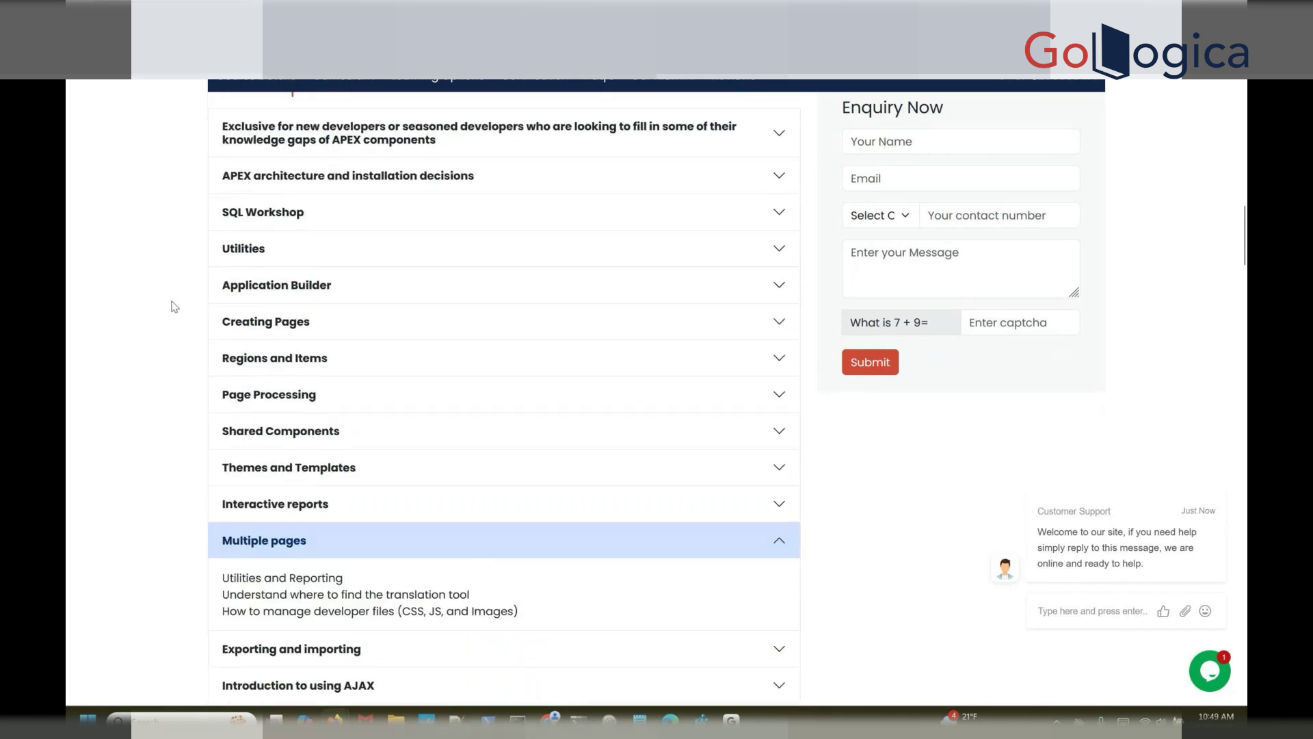
scroll(175, 306, up, 1)
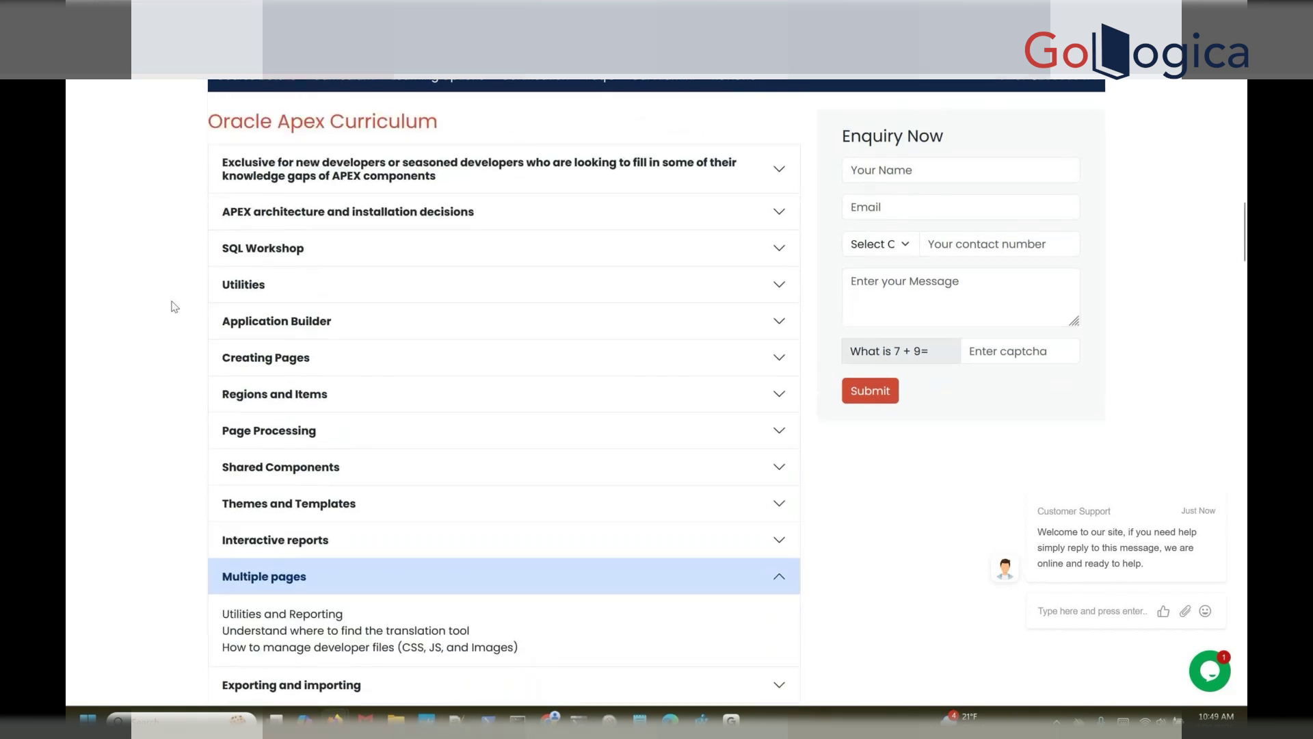
Step: Expand the APEX architecture and installation decisions topic and read its contents
click(444, 216)
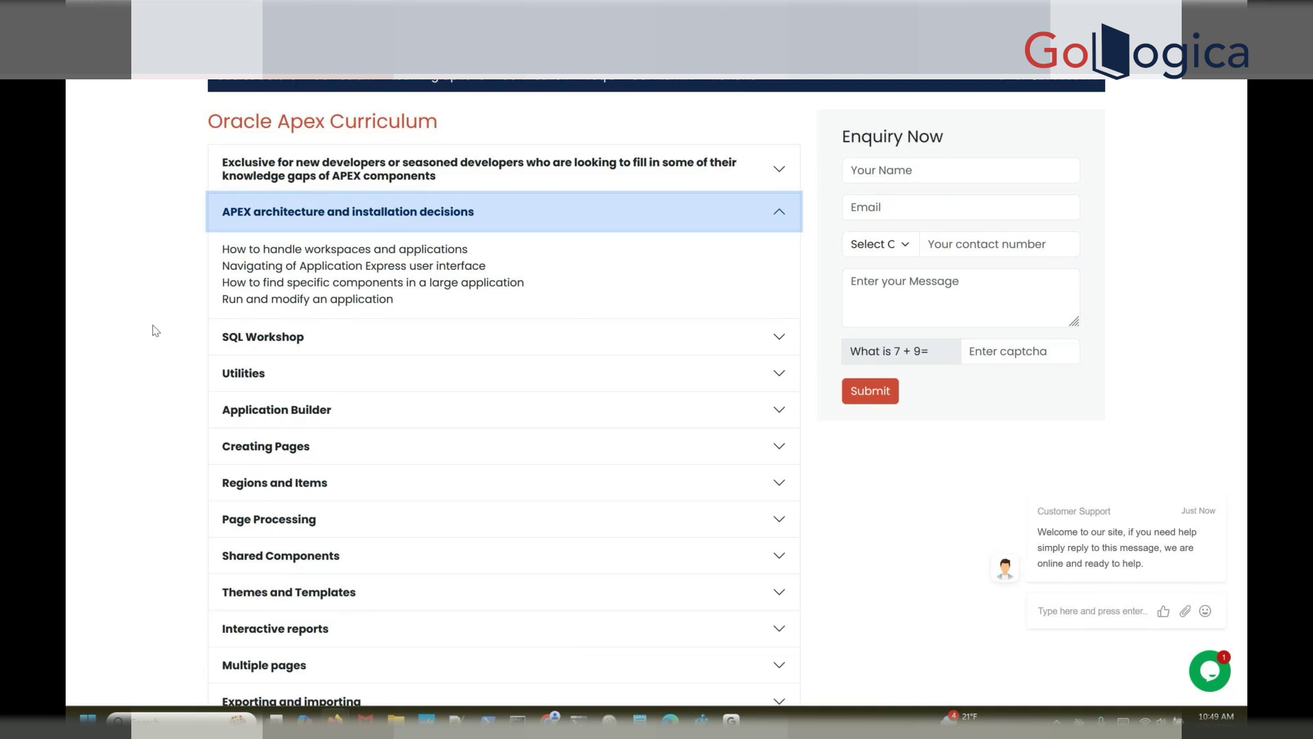
scroll(153, 326, down, 1)
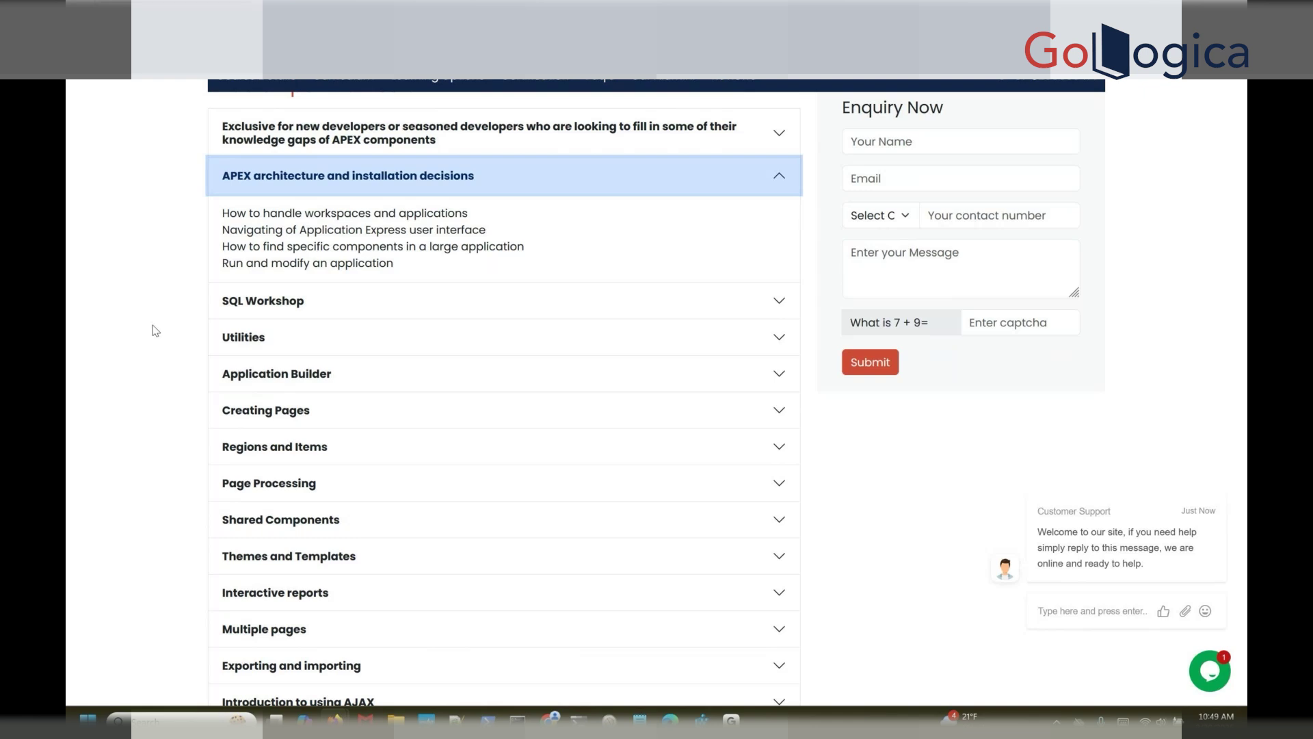
scroll(153, 326, down, 1)
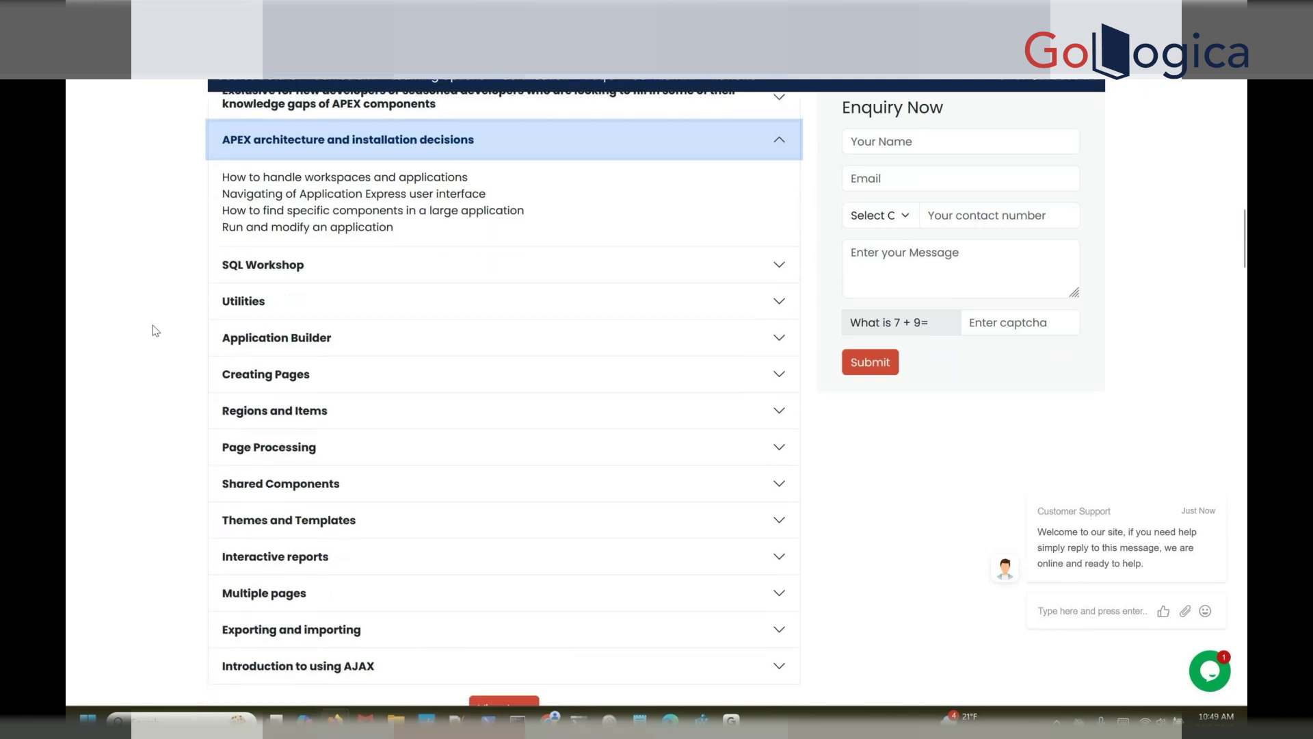
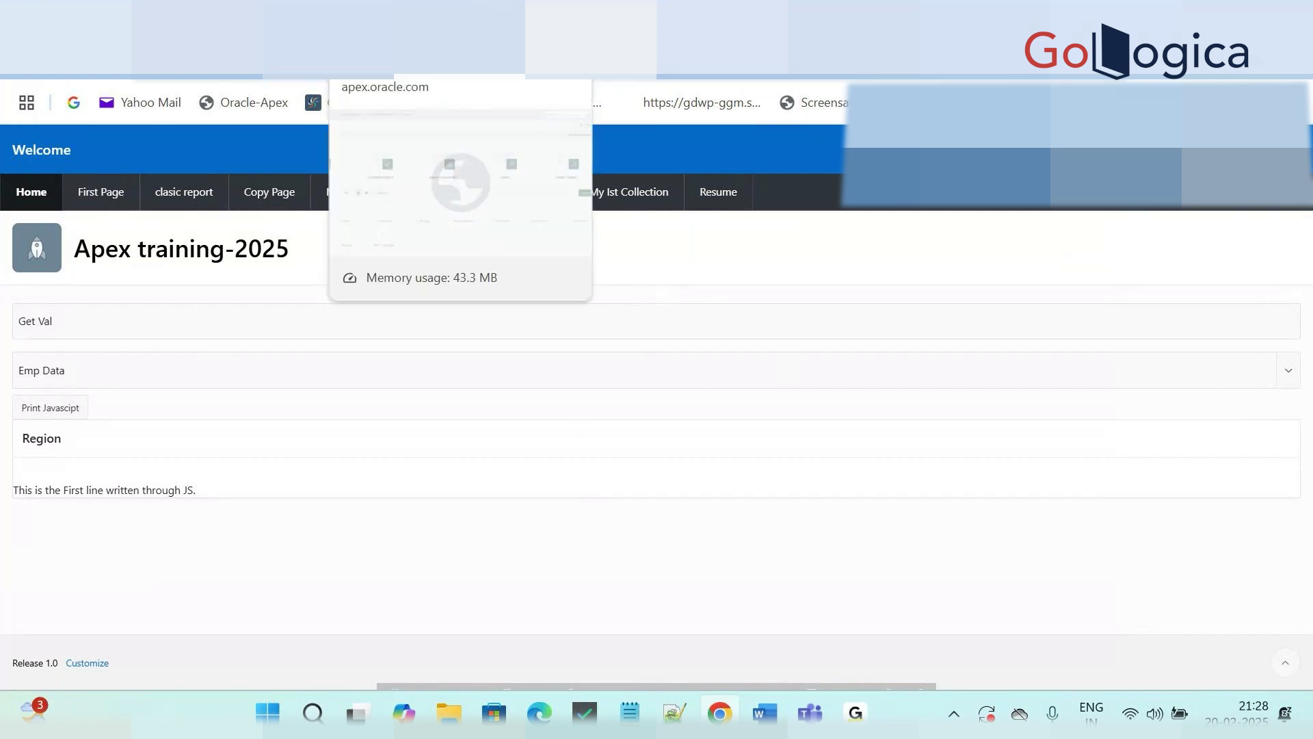
Step: Compare the Apex training-2025 application in App Builder with its running Home page, switching between the two
click(397, 49)
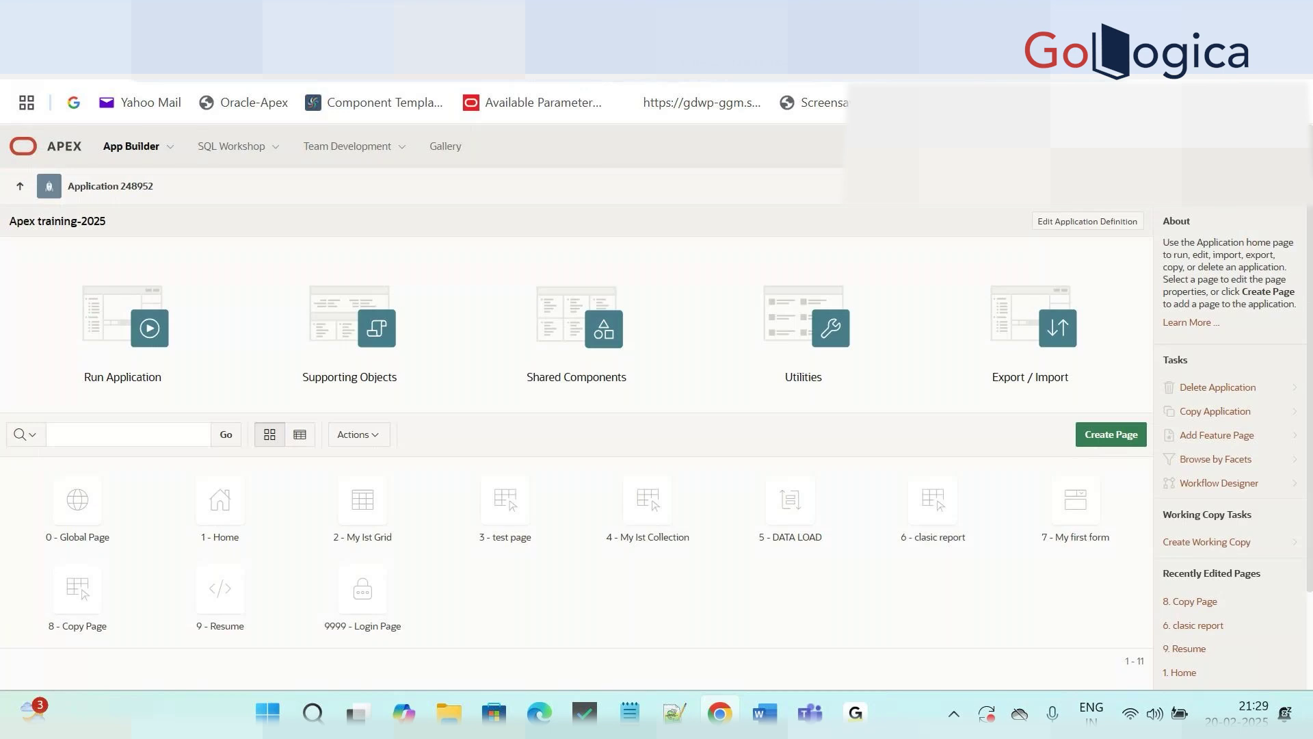
key(ctrl+Tab)
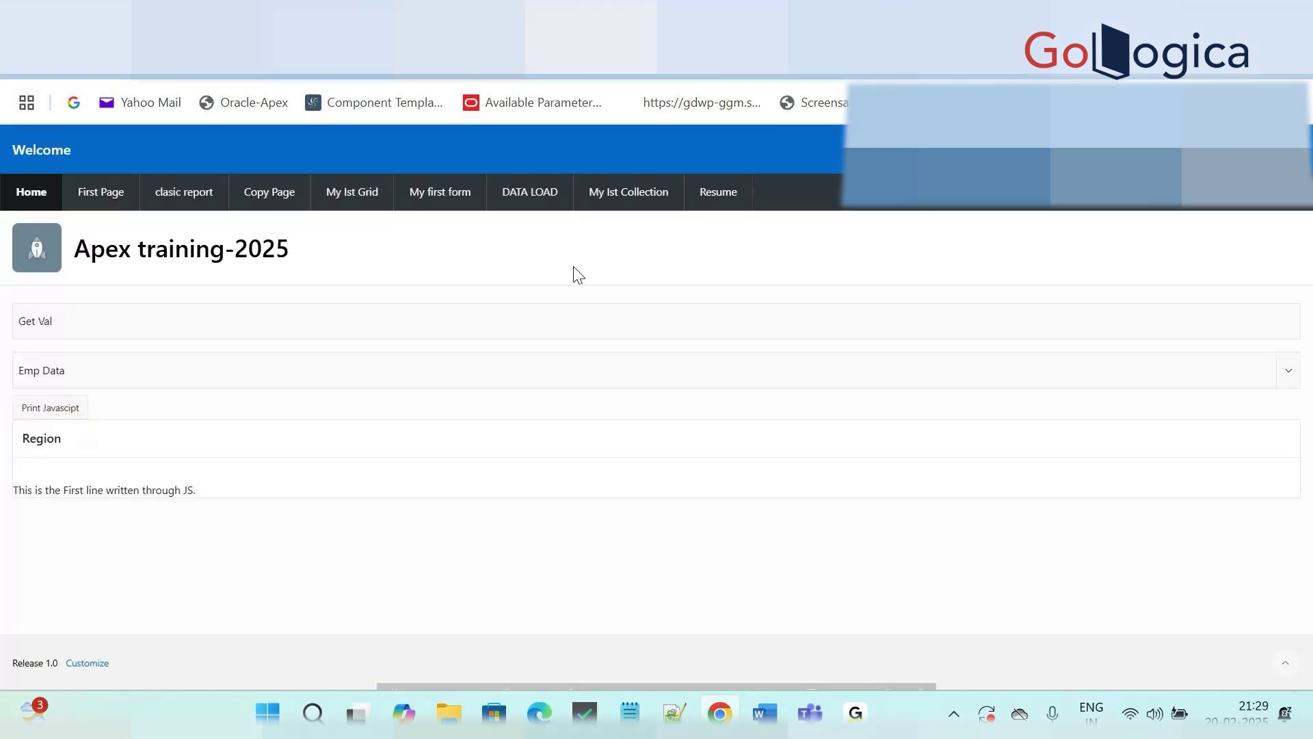
key(ctrl+shift+Tab)
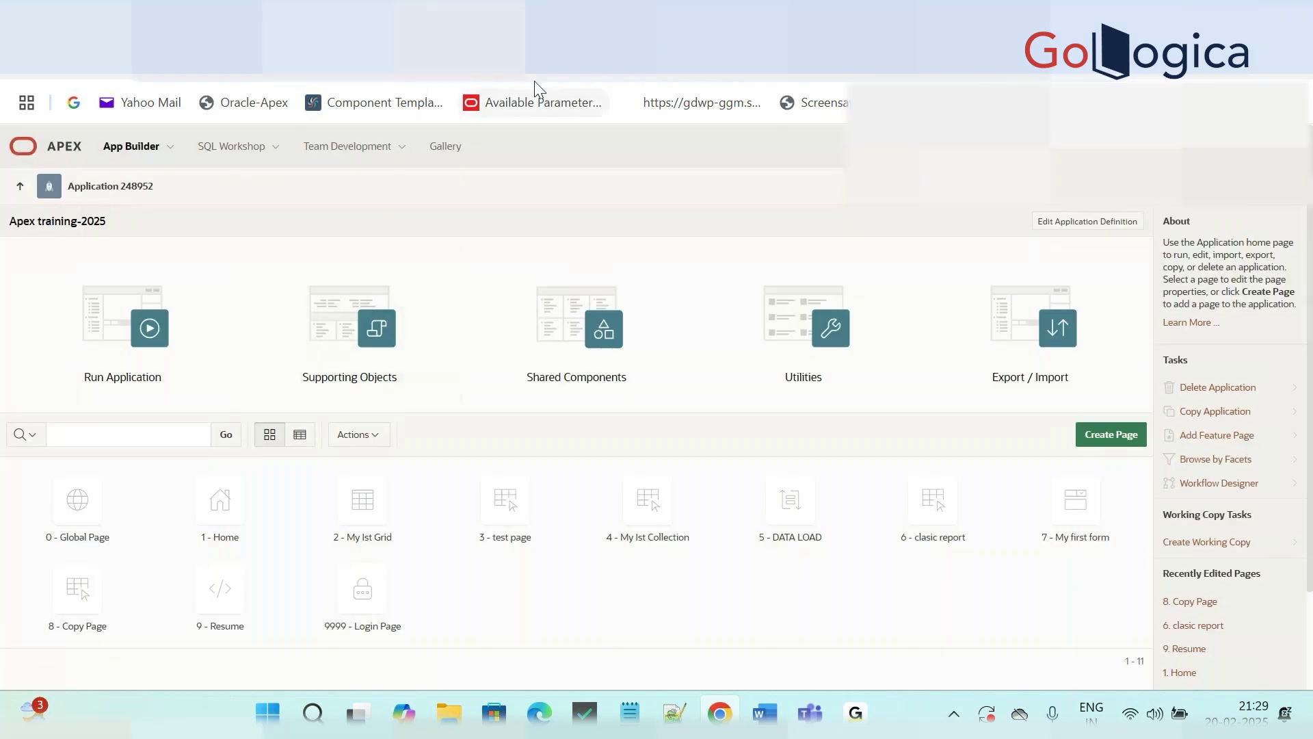
key(ctrl+Tab)
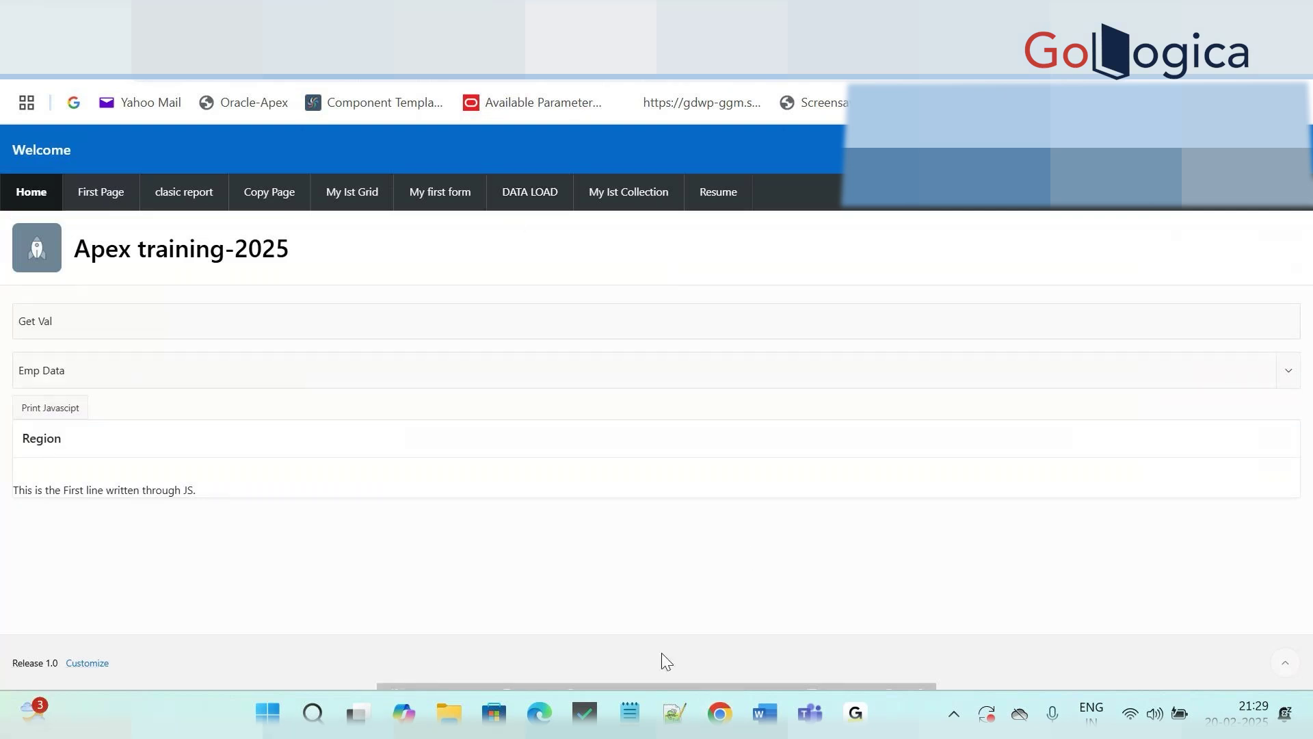
mouse_move(558, 690)
key(ctrl+Tab)
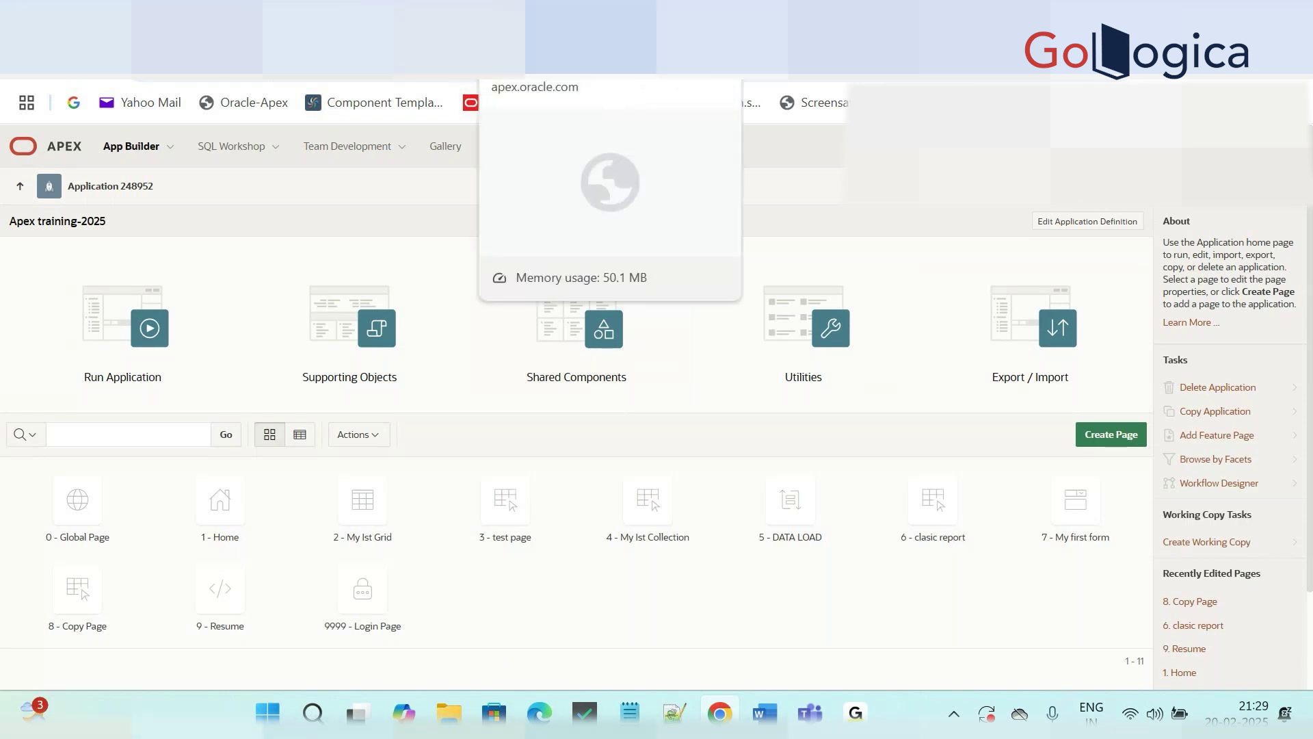
click(499, 62)
click(634, 65)
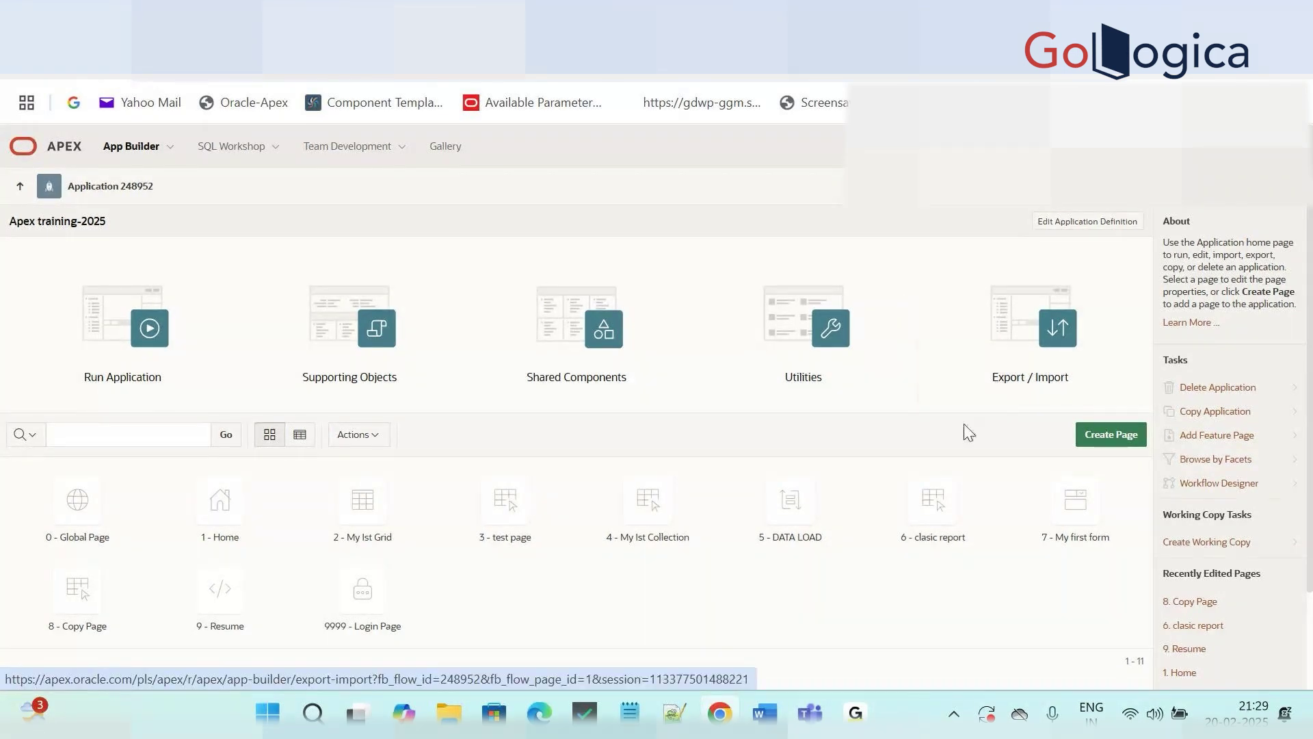
click(591, 15)
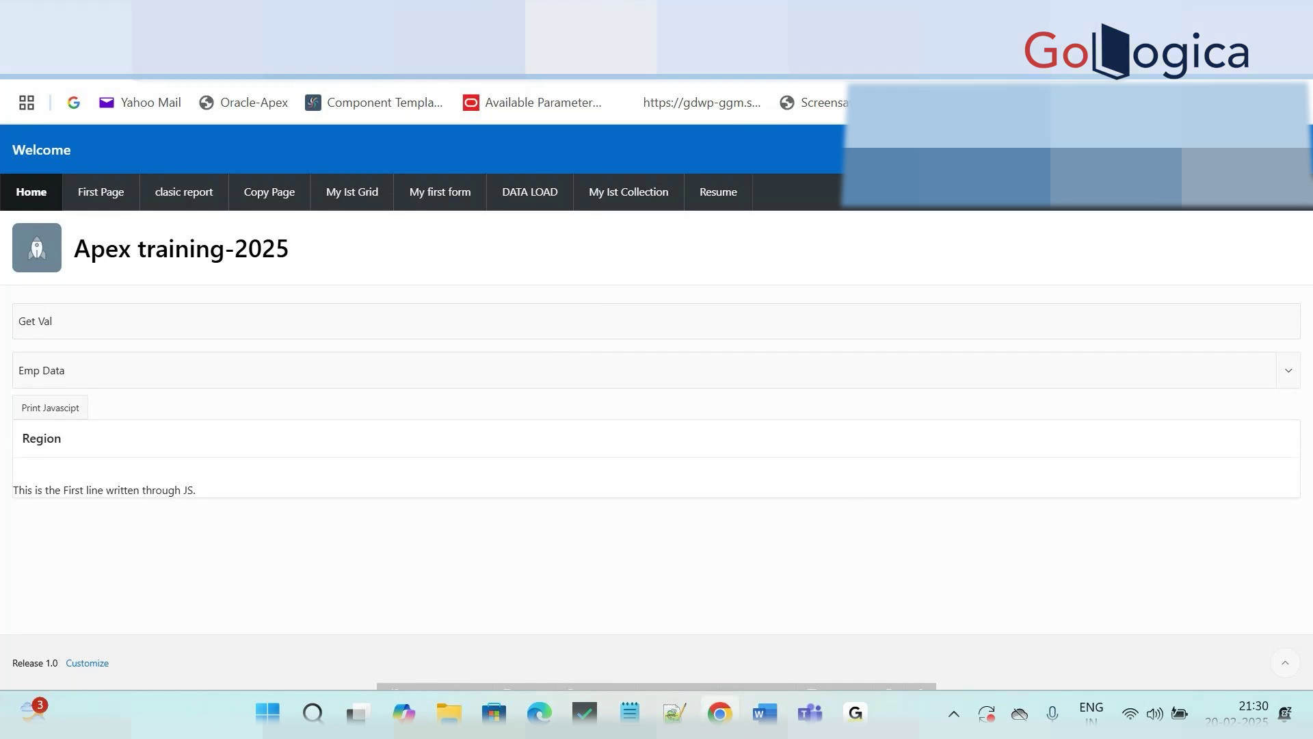
Step: Return to the application's App Builder page and highlight the Oracle APEX version in the page footer
click(458, 16)
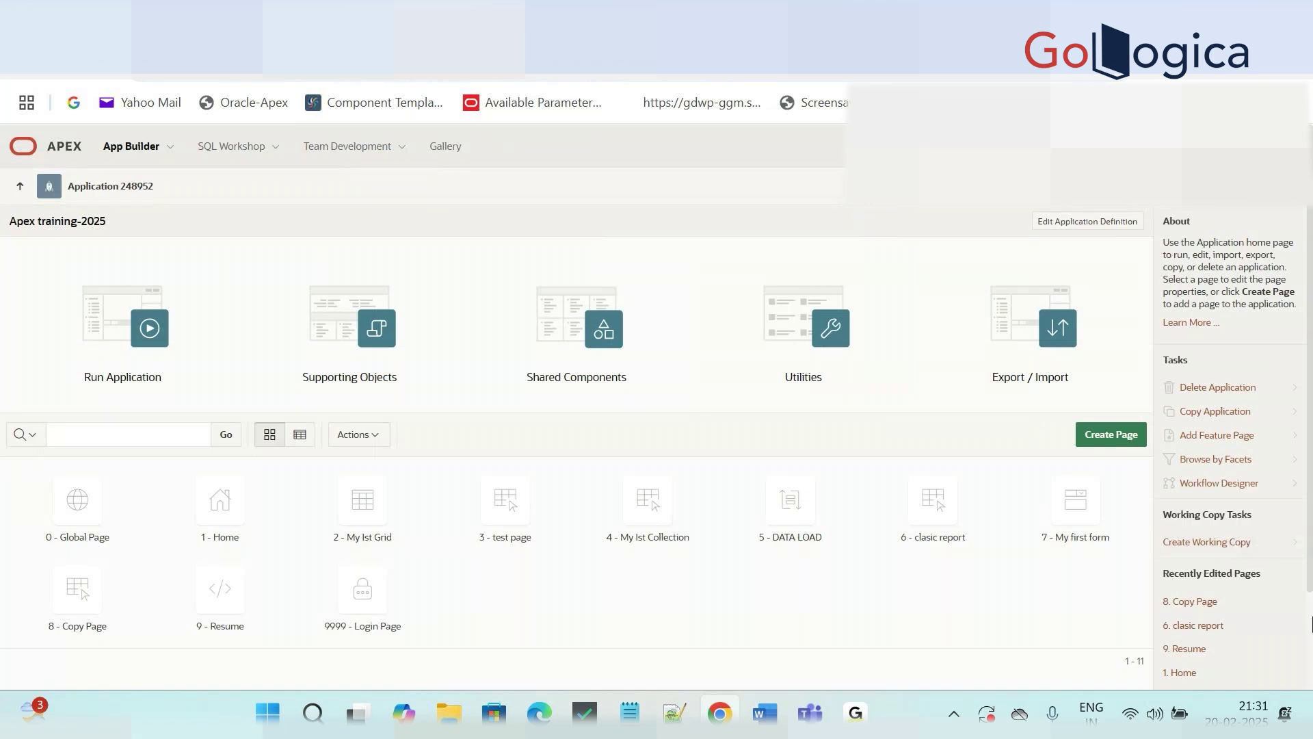
scroll(1261, 557, down, 2)
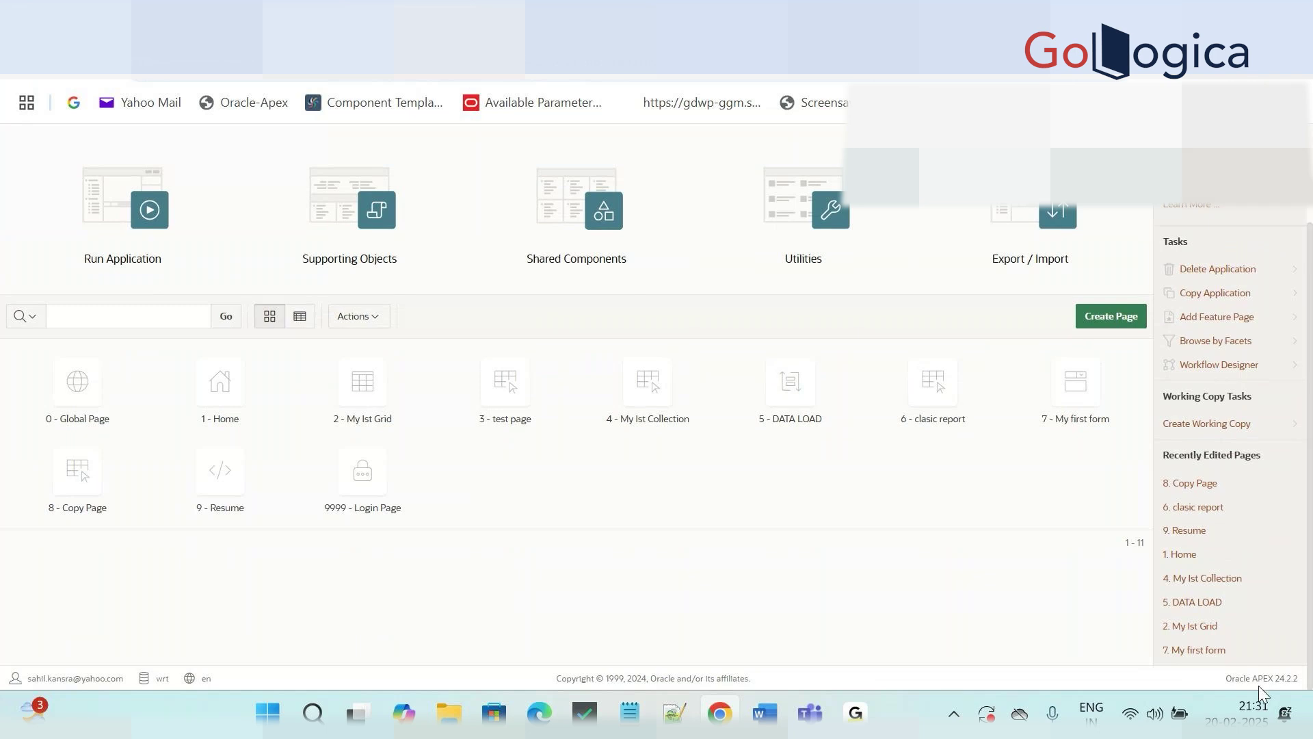
triple_click(1278, 678)
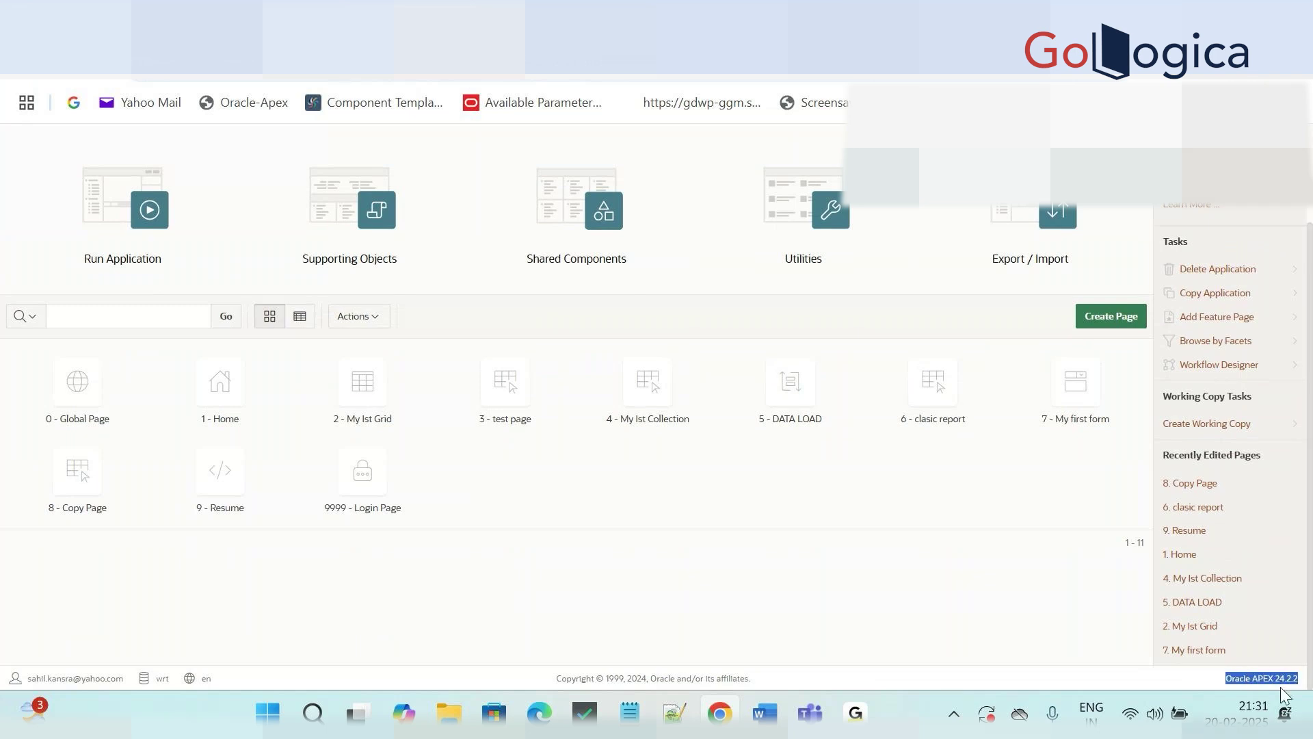
click(1200, 680)
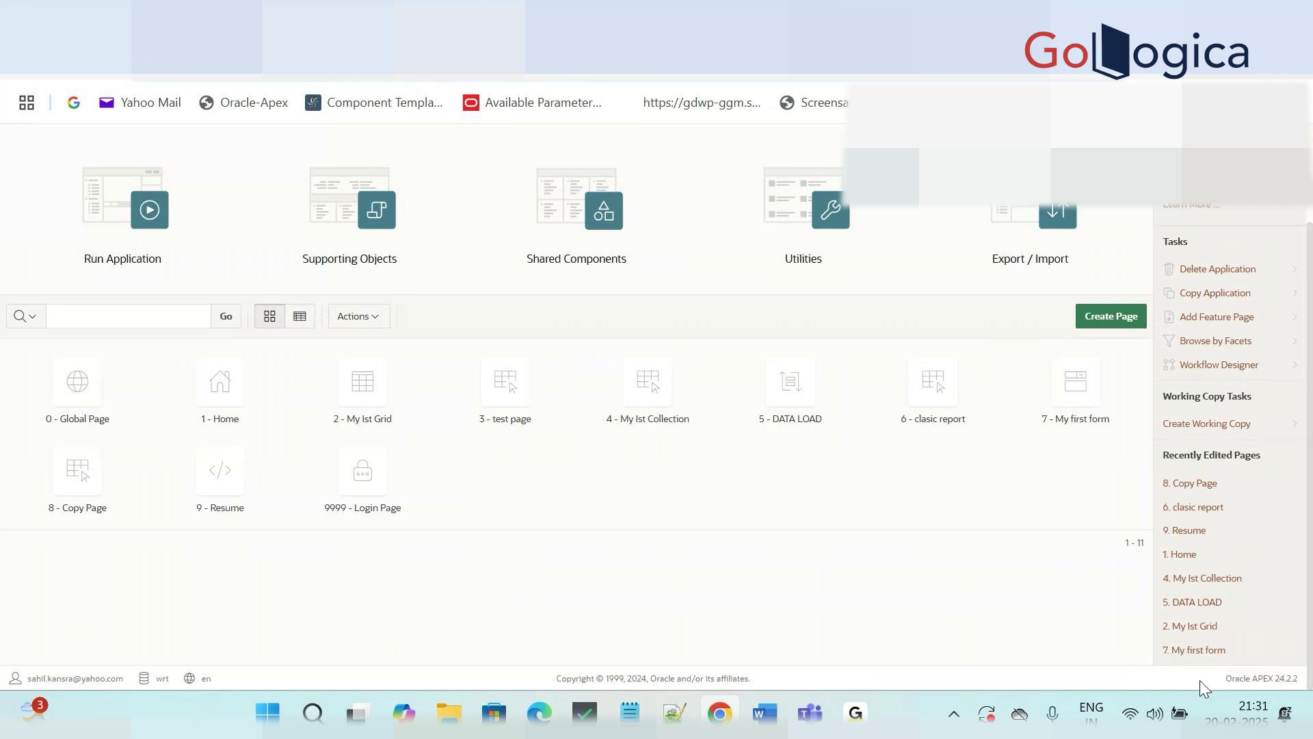
triple_click(1237, 684)
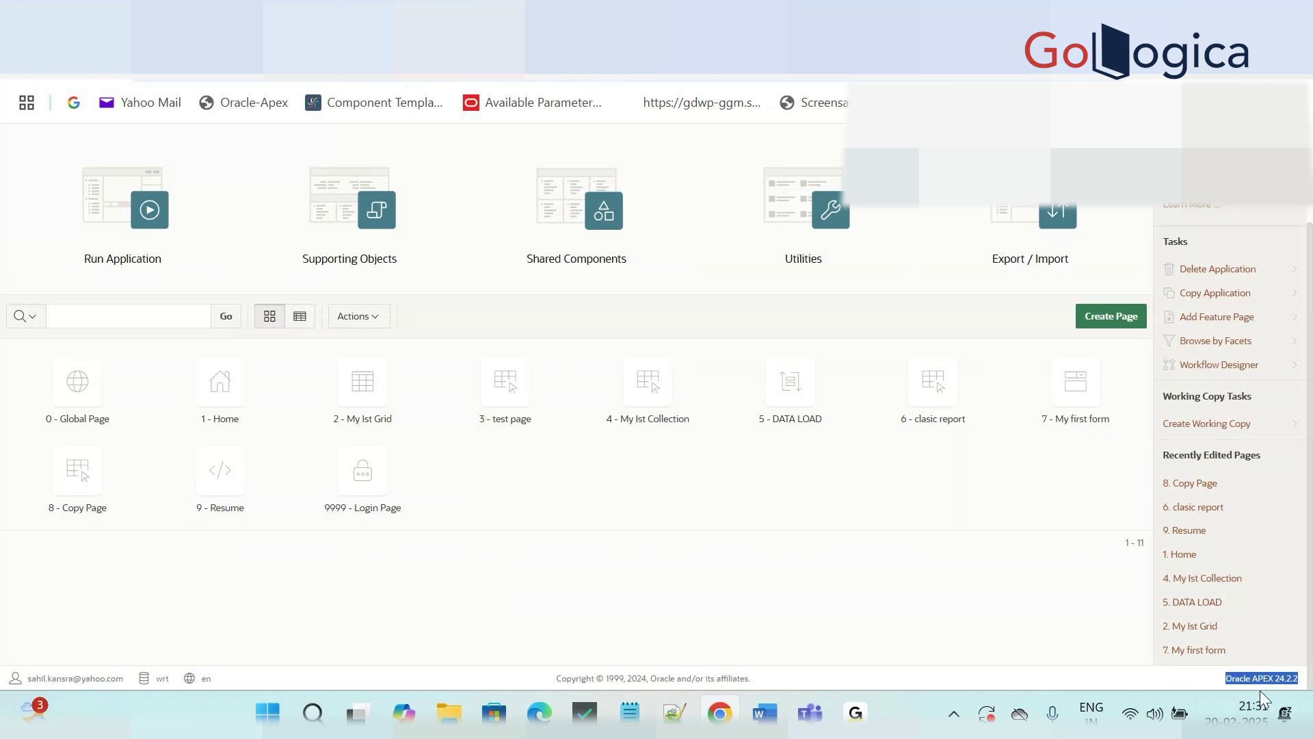
click(1098, 667)
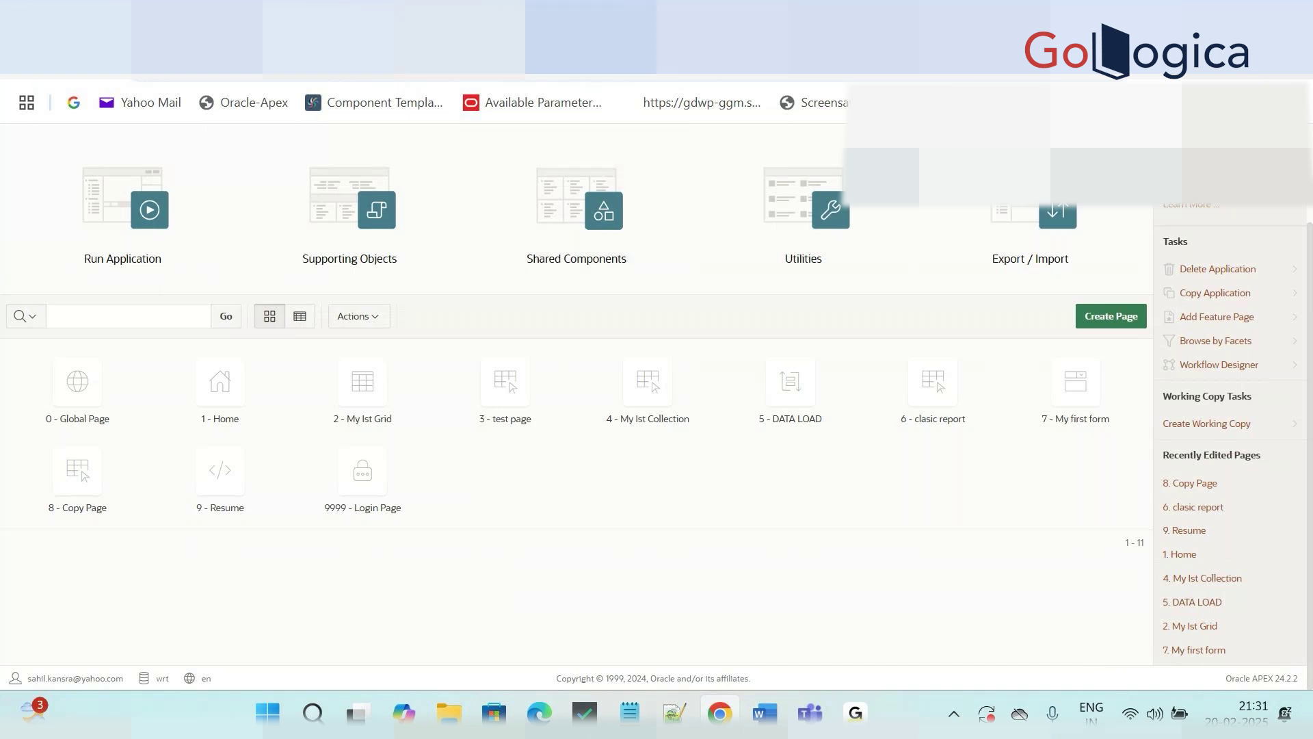
Step: Check the running application's Home page again and go back to its page list in App Builder
click(633, 62)
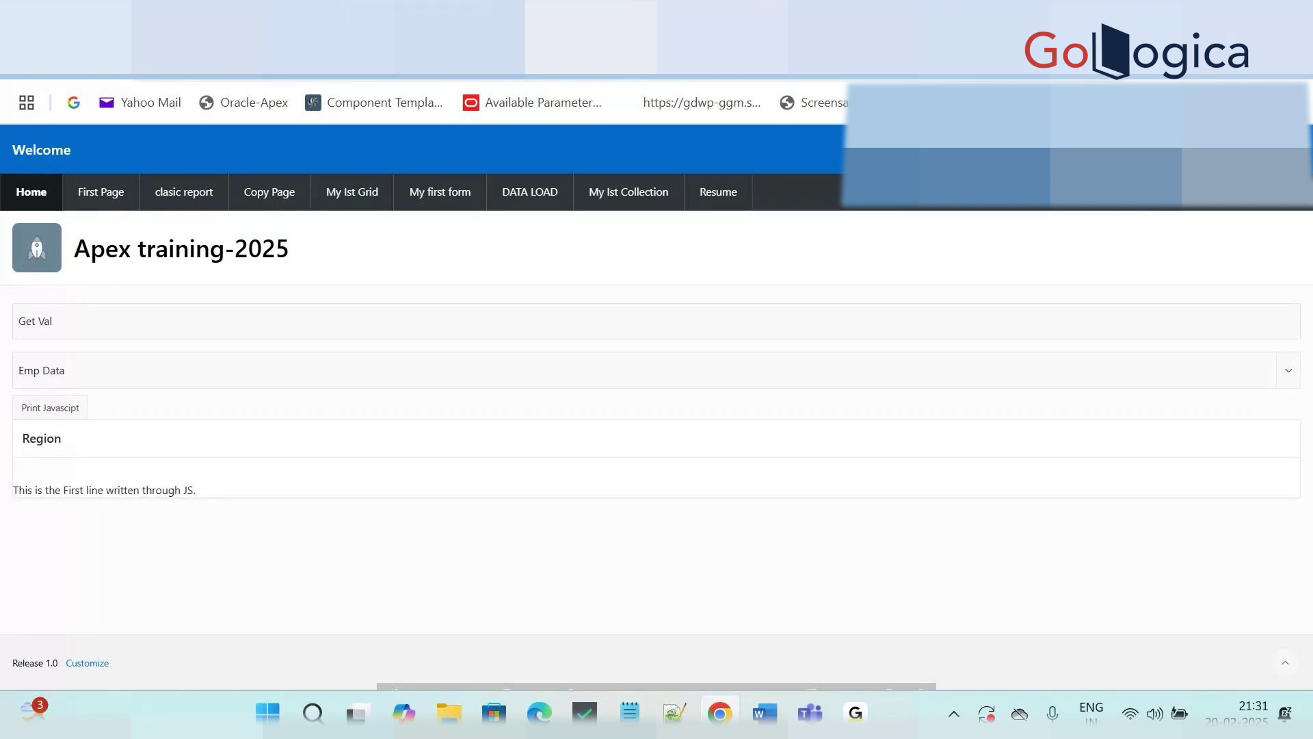
click(424, 17)
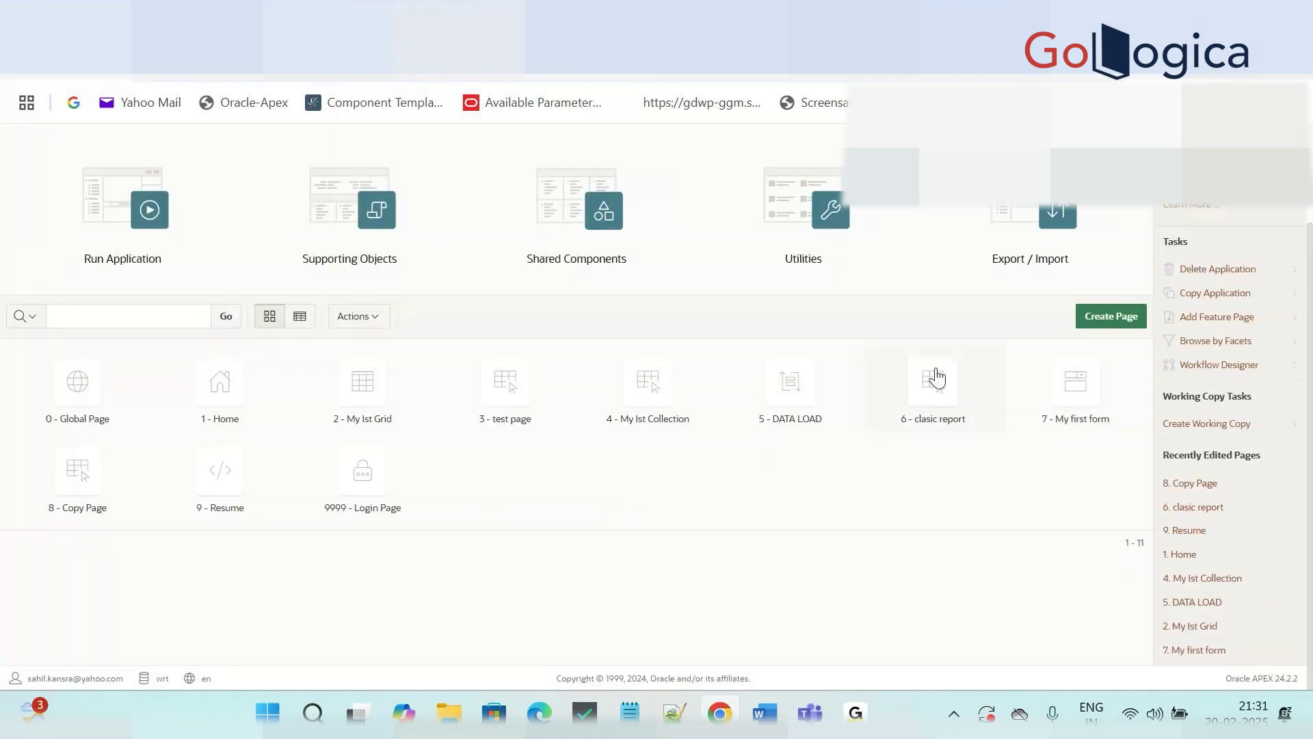
Step: Compare the Apex training-2025 page list in App Builder with the running Home page, alternating between the two views
scroll(954, 348, up, 2)
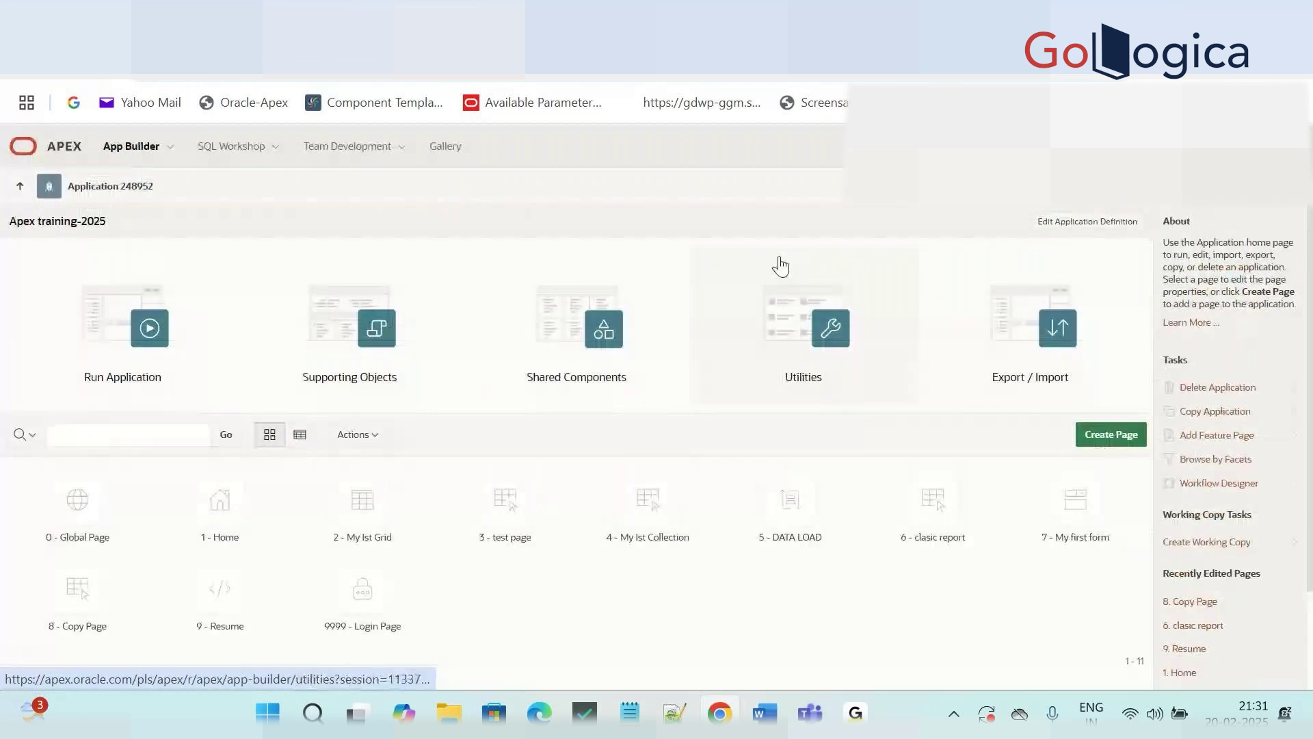
click(588, 17)
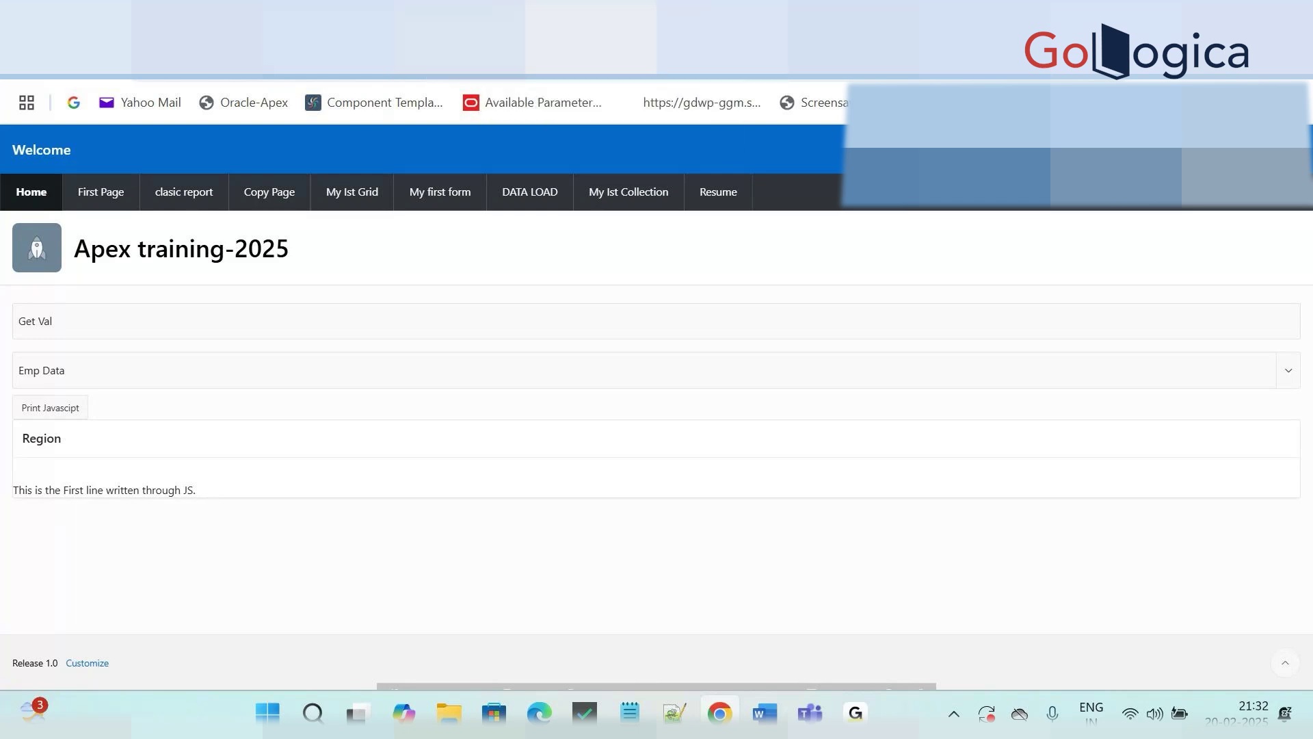
key(ctrl+shift+Tab)
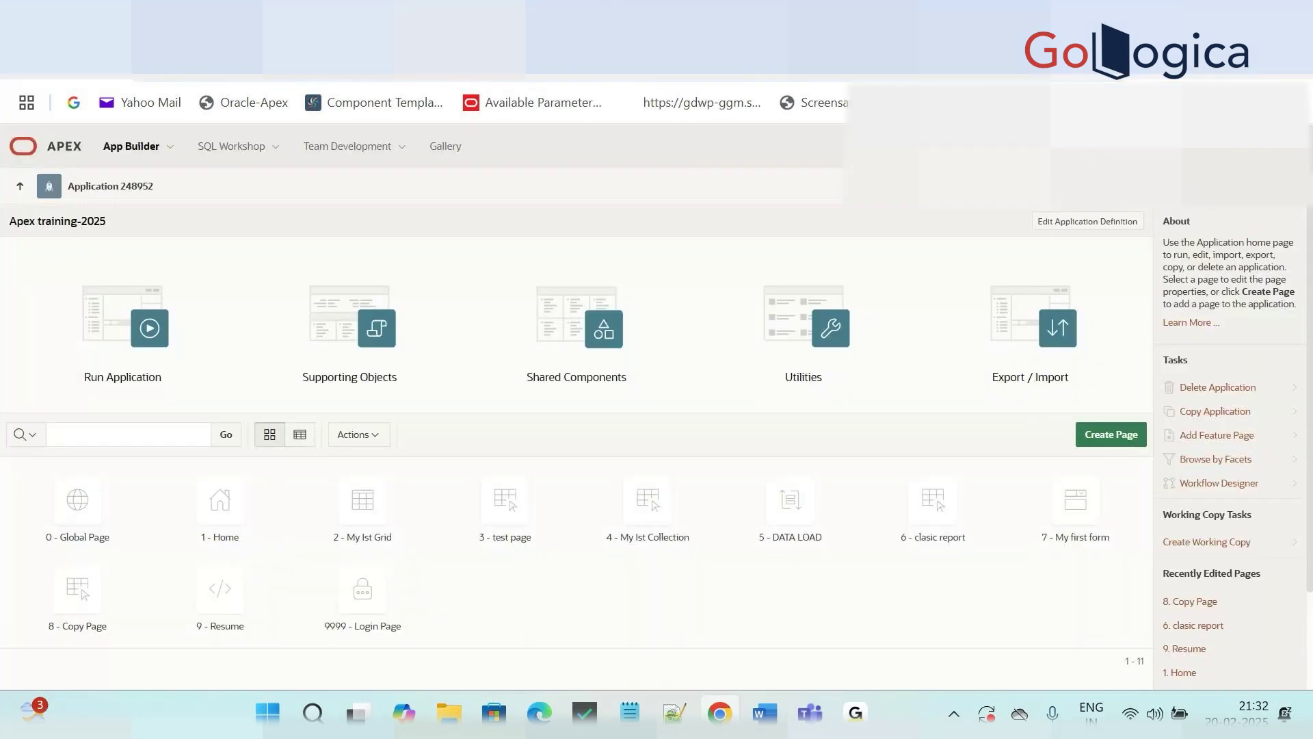
key(ctrl+Tab)
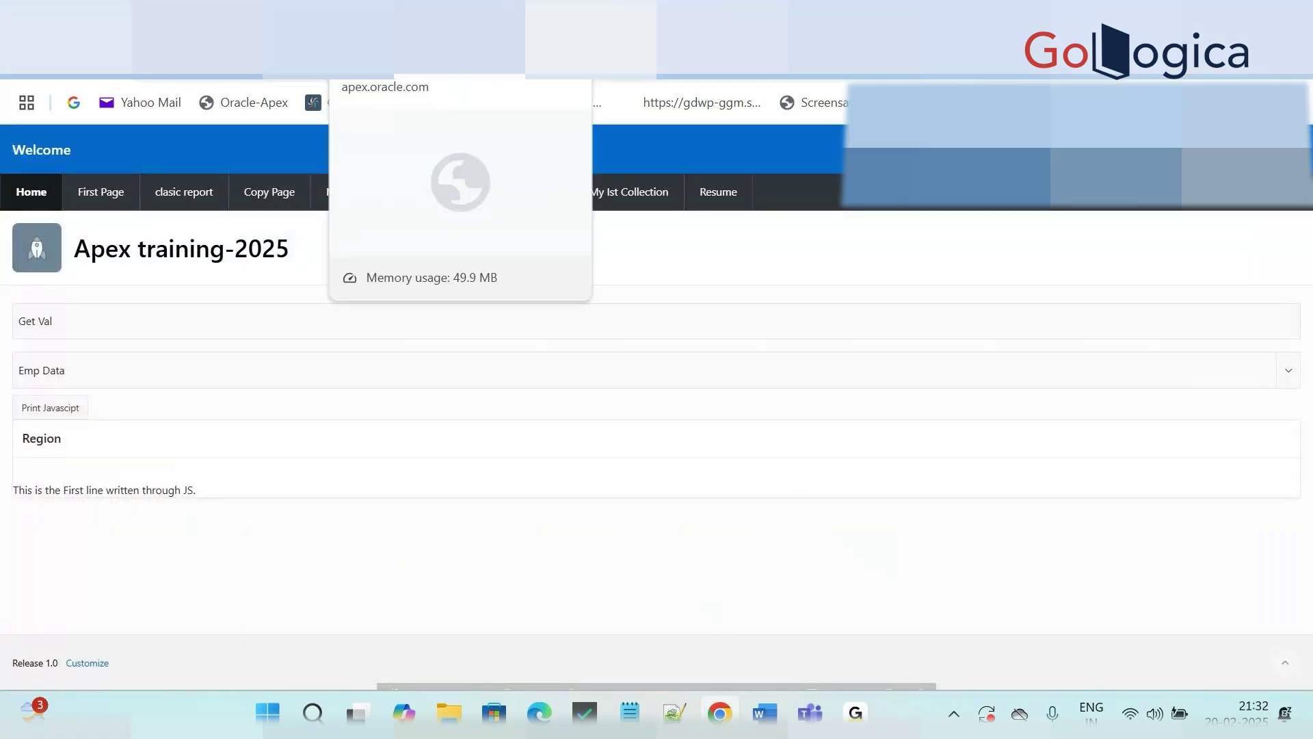
key(ctrl+Tab)
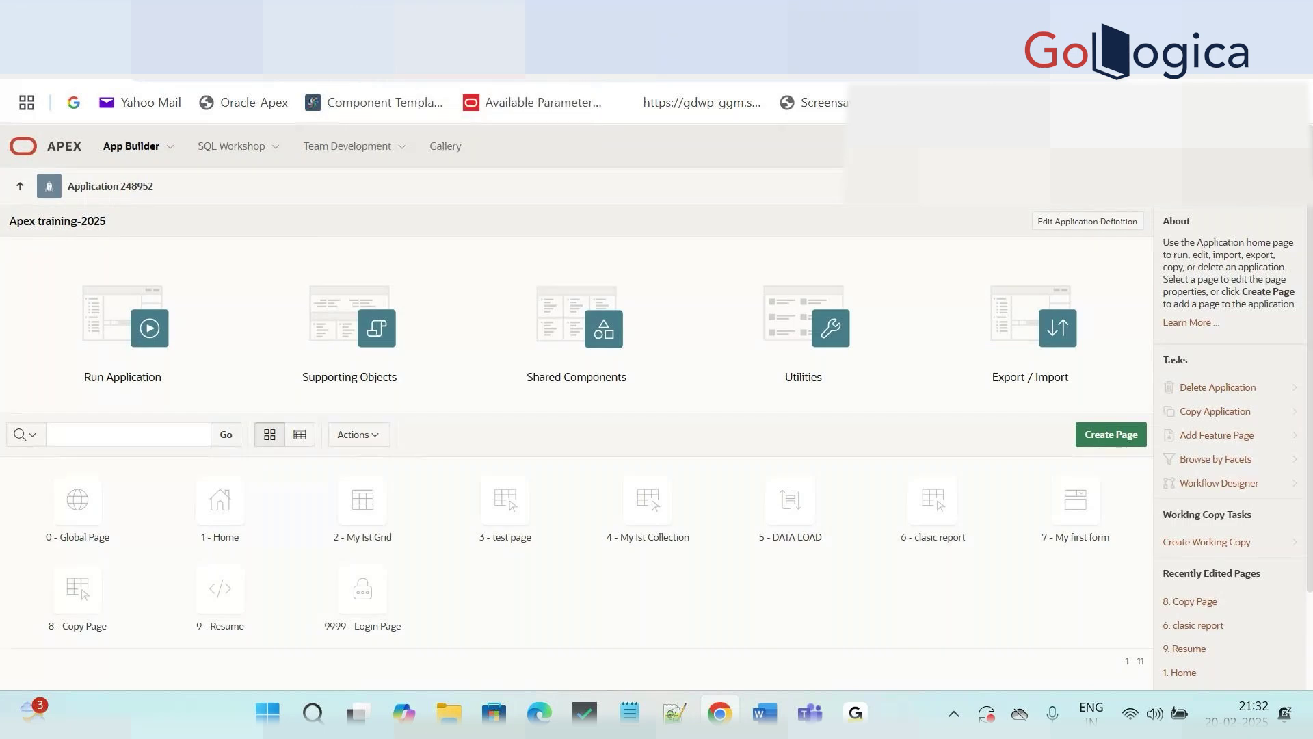
key(ctrl+Tab)
key(ctrl+Tab)
key(ctrl+Tab)
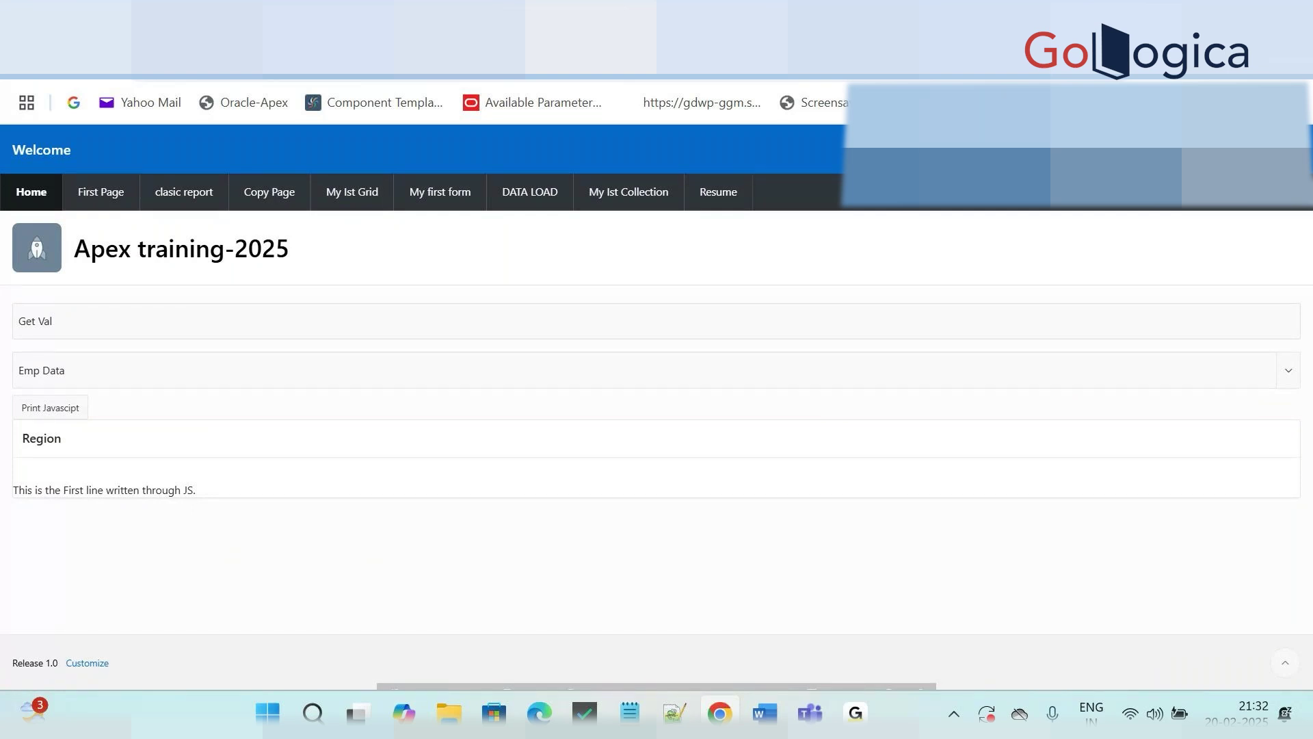
key(ctrl+Tab)
key(ctrl+Tab)
key(ctrl+Tab)
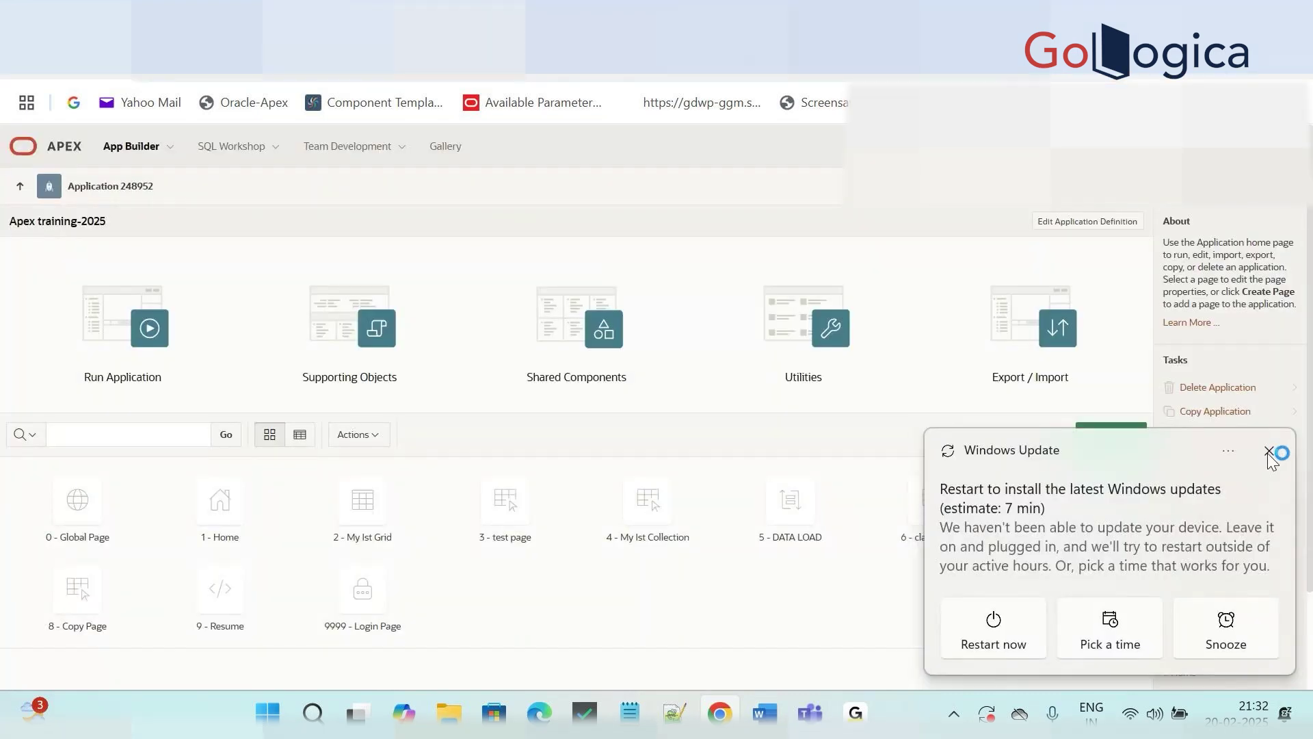
Step: Dismiss the Windows Update restart notification and look over the running Home page and the App Builder page list again
key(ctrl+Tab)
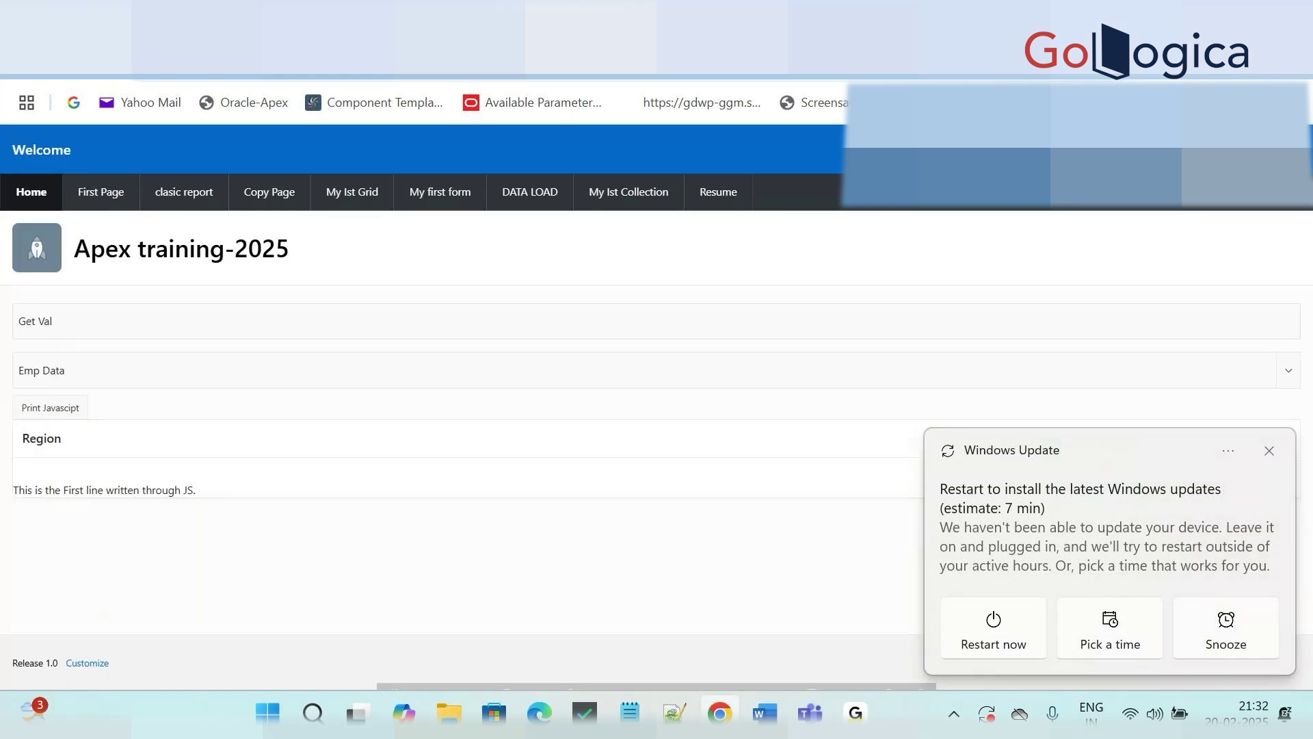
click(1268, 451)
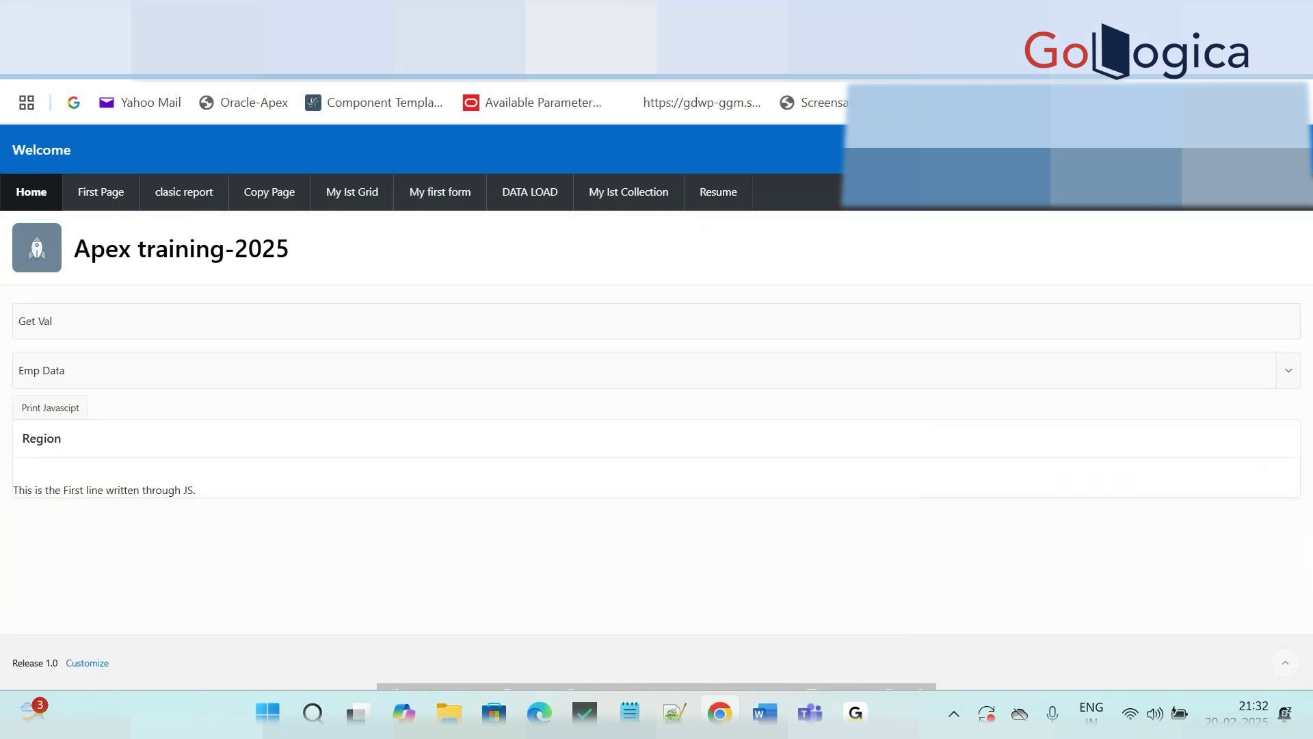
key(ctrl+shift+Tab)
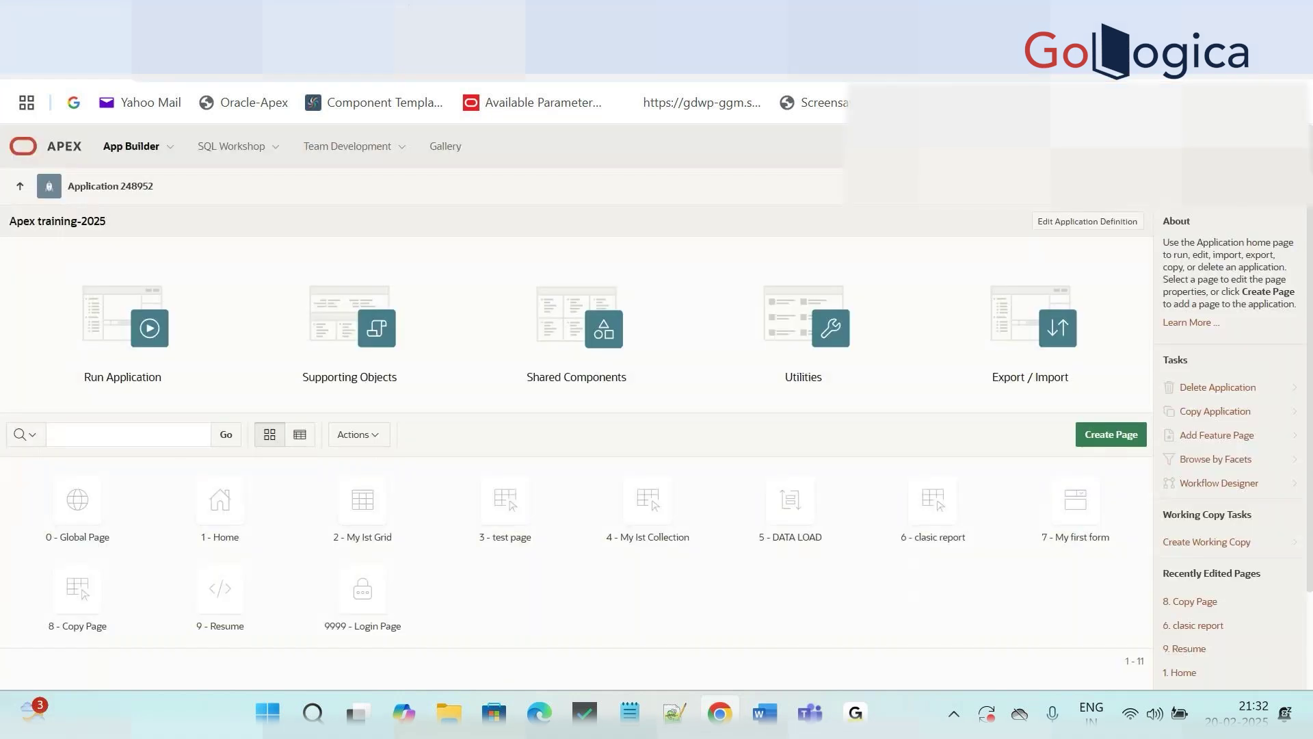
key(ctrl+Tab)
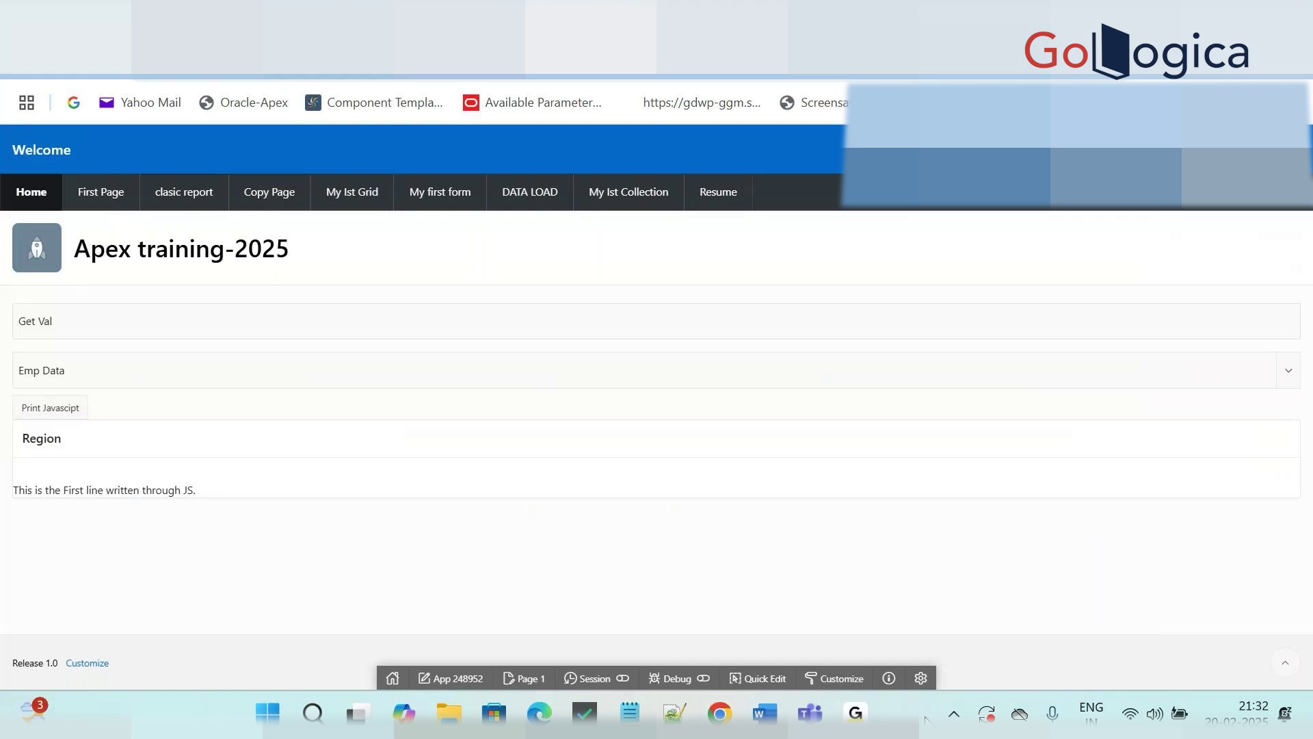
key(ctrl+shift+Tab)
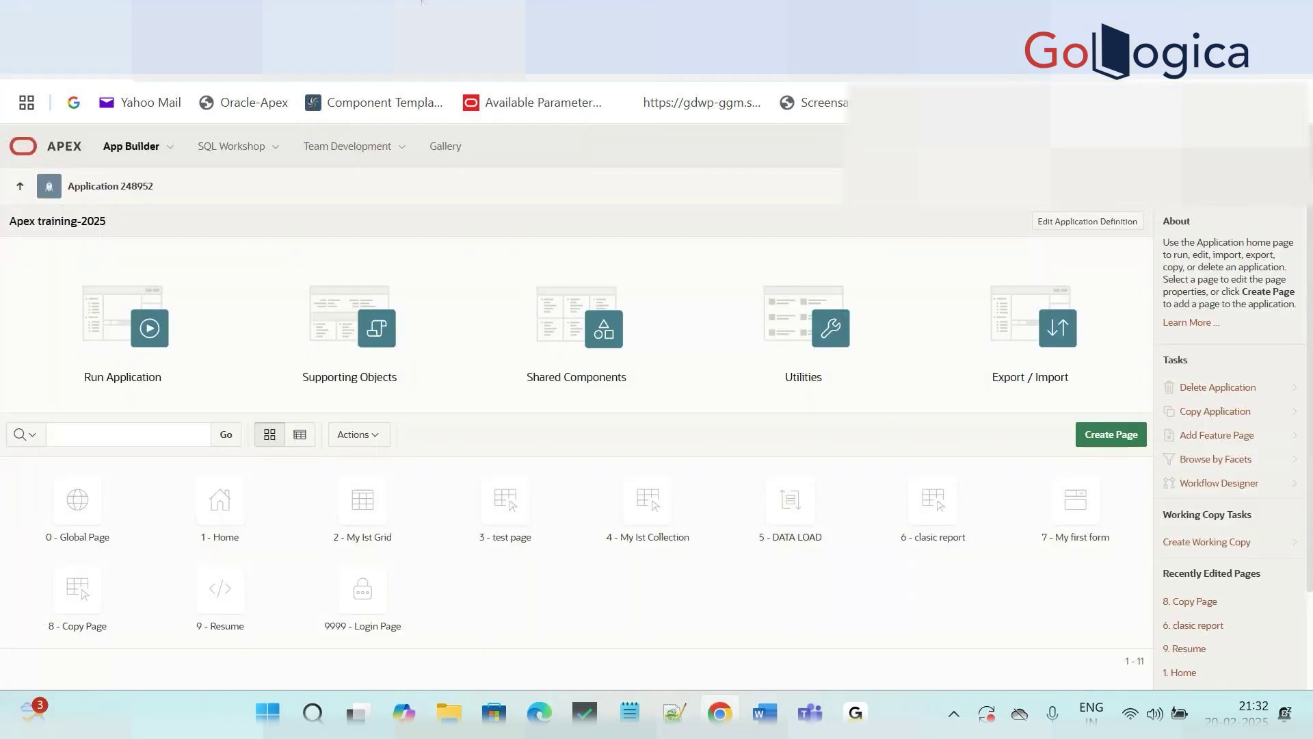
Step: View the clasic report page in the running application and return to its Home page
key(ctrl+Tab)
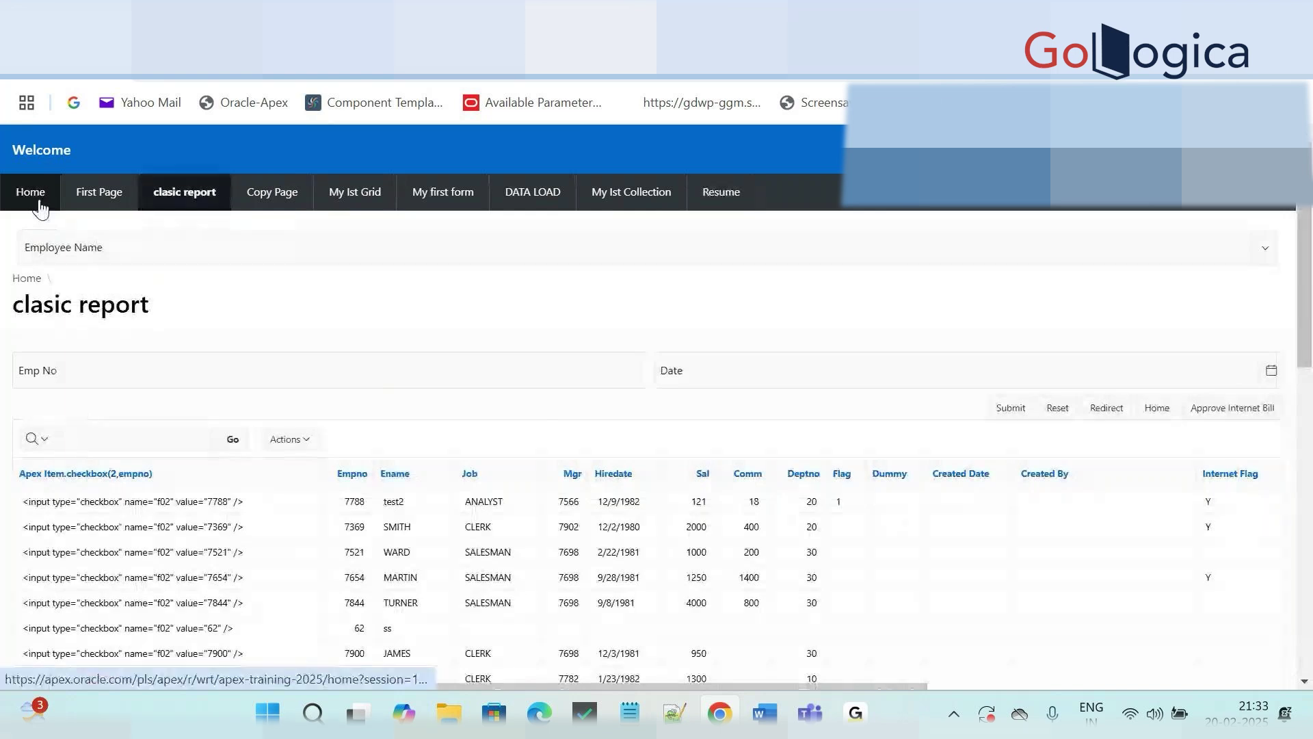
click(49, 204)
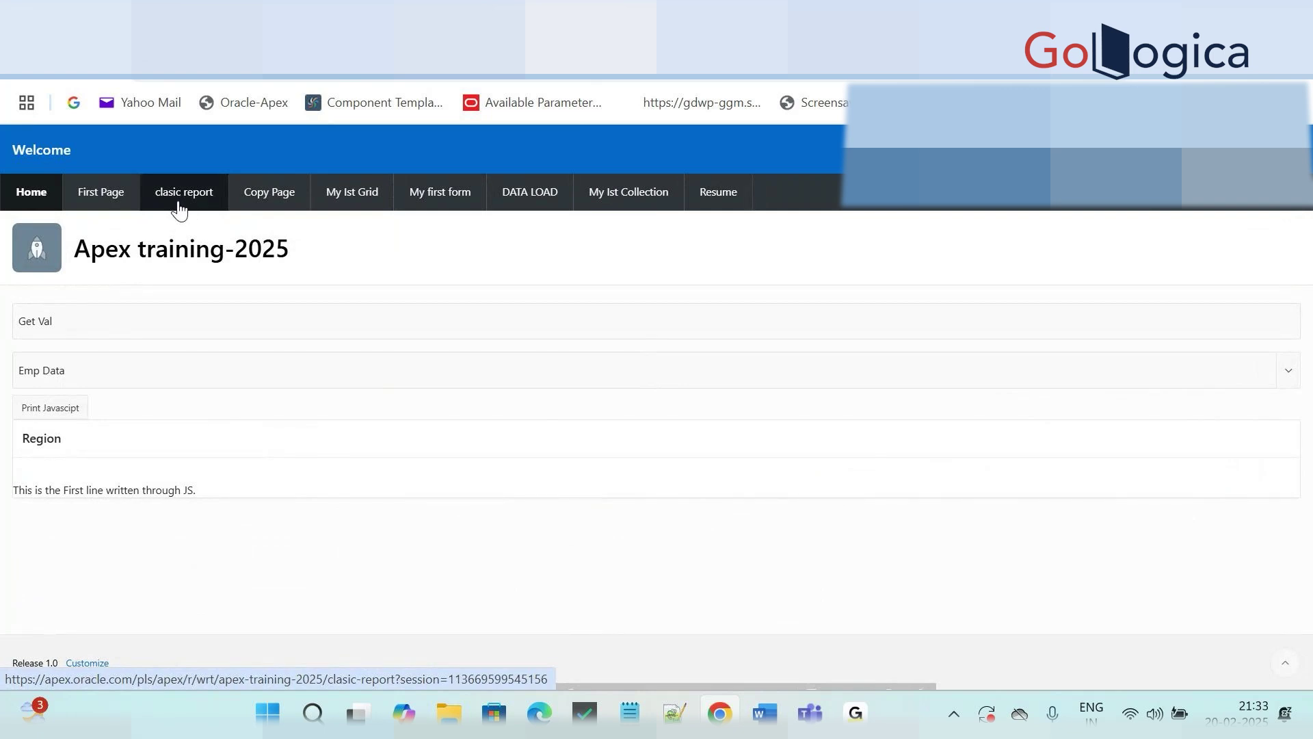
drag(214, 225, 199, 203)
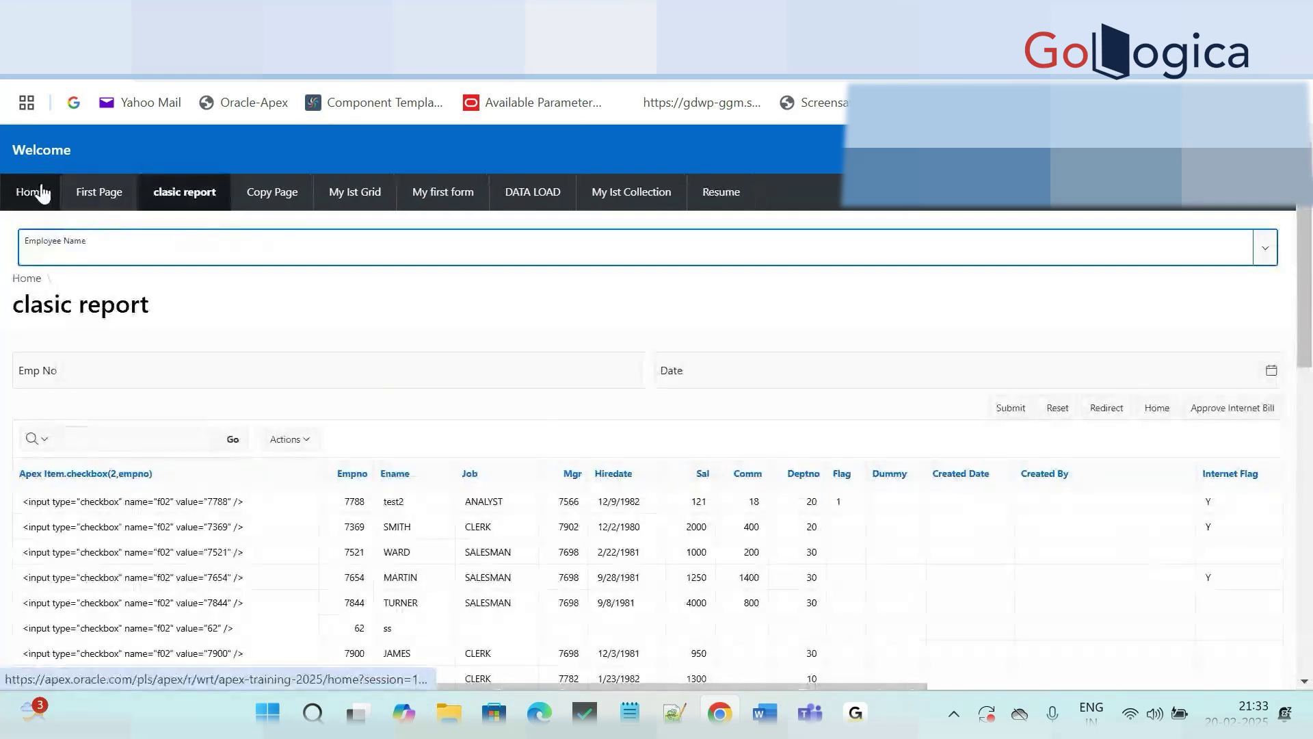
click(41, 193)
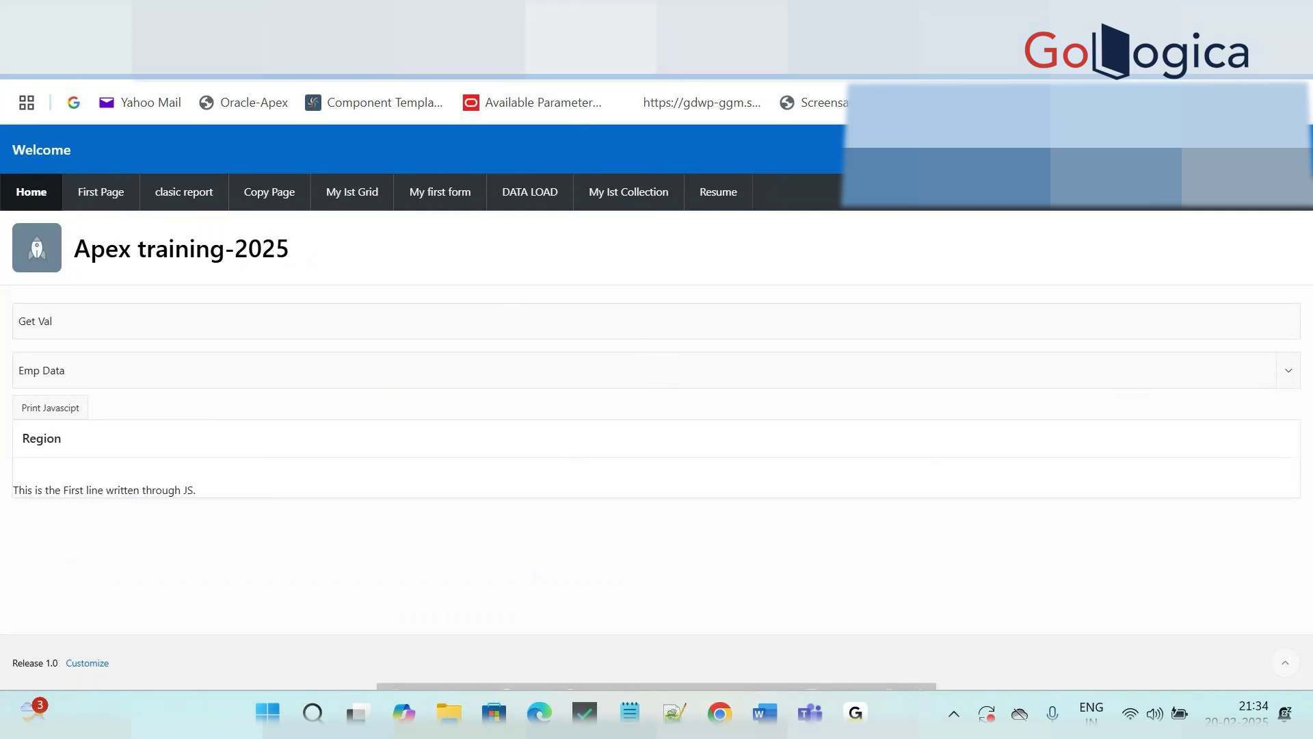
Step: Check the Application 248952 overview in App Builder against the running Home page, ending on the running application
click(465, 20)
click(590, 21)
click(424, 2)
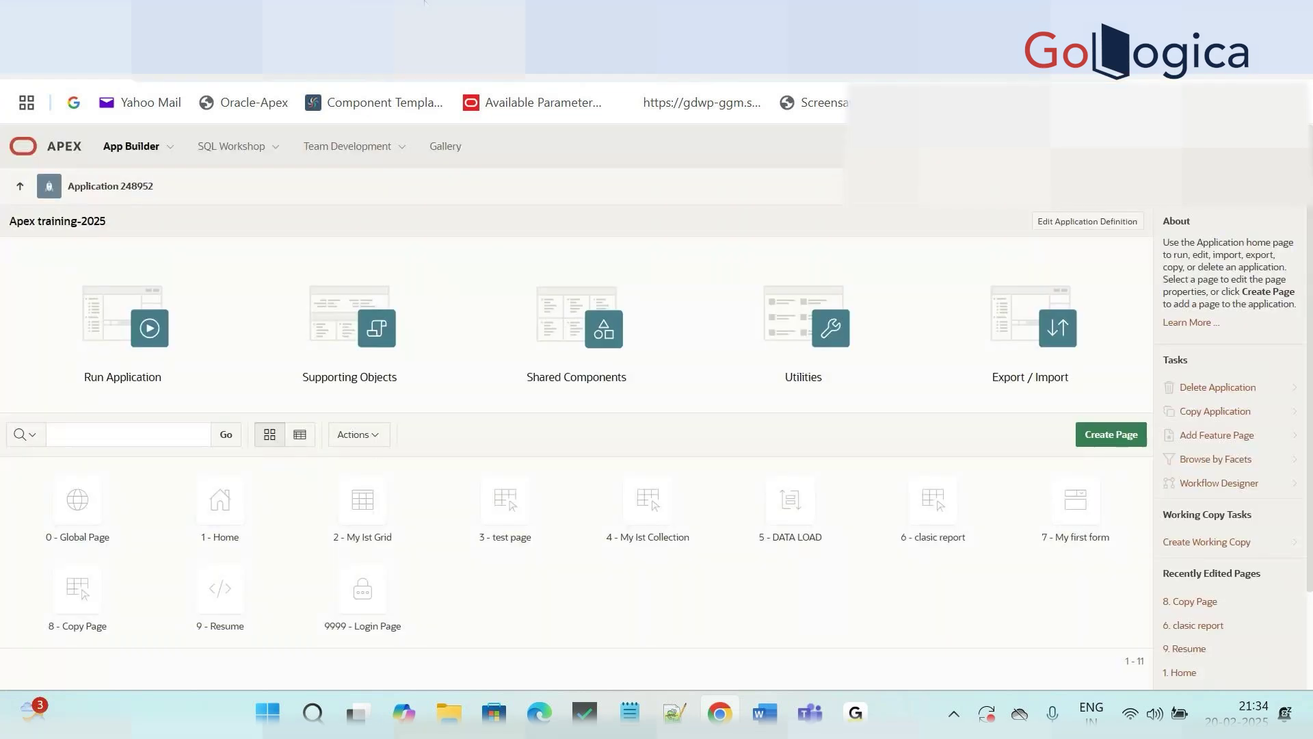
click(567, 3)
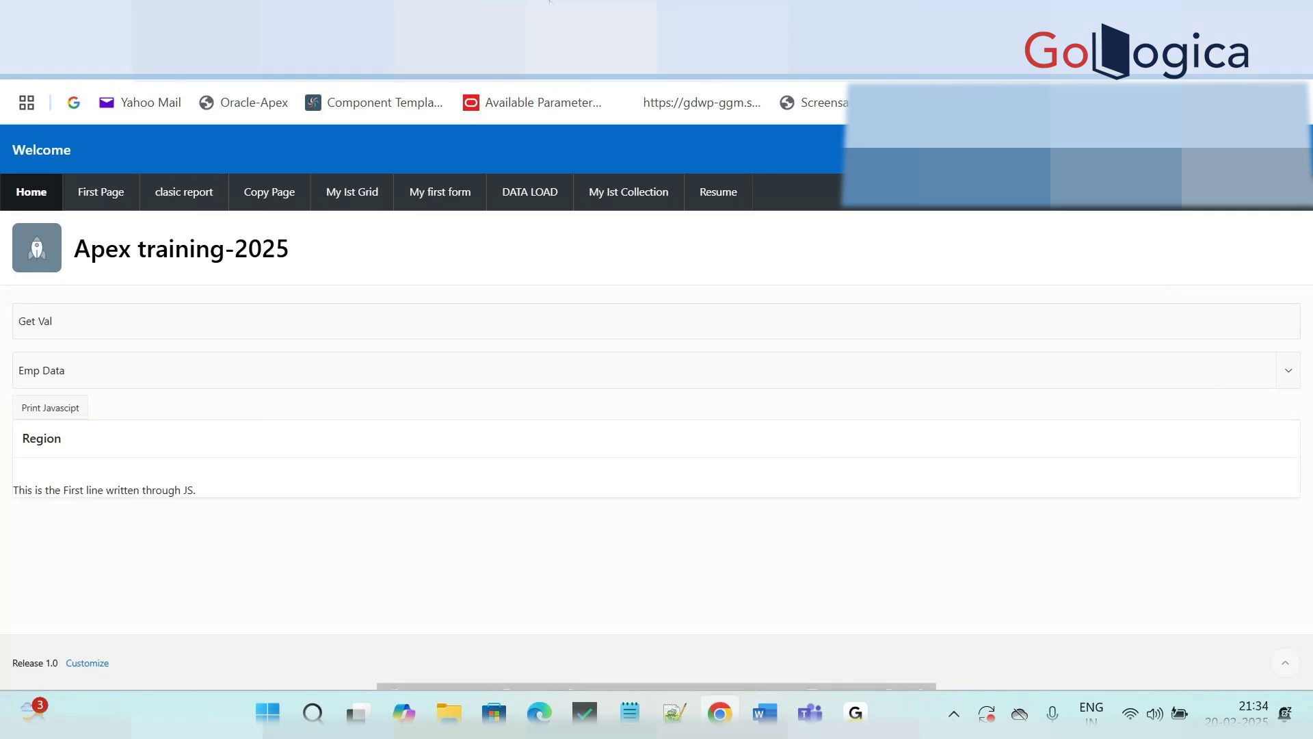
click(444, 2)
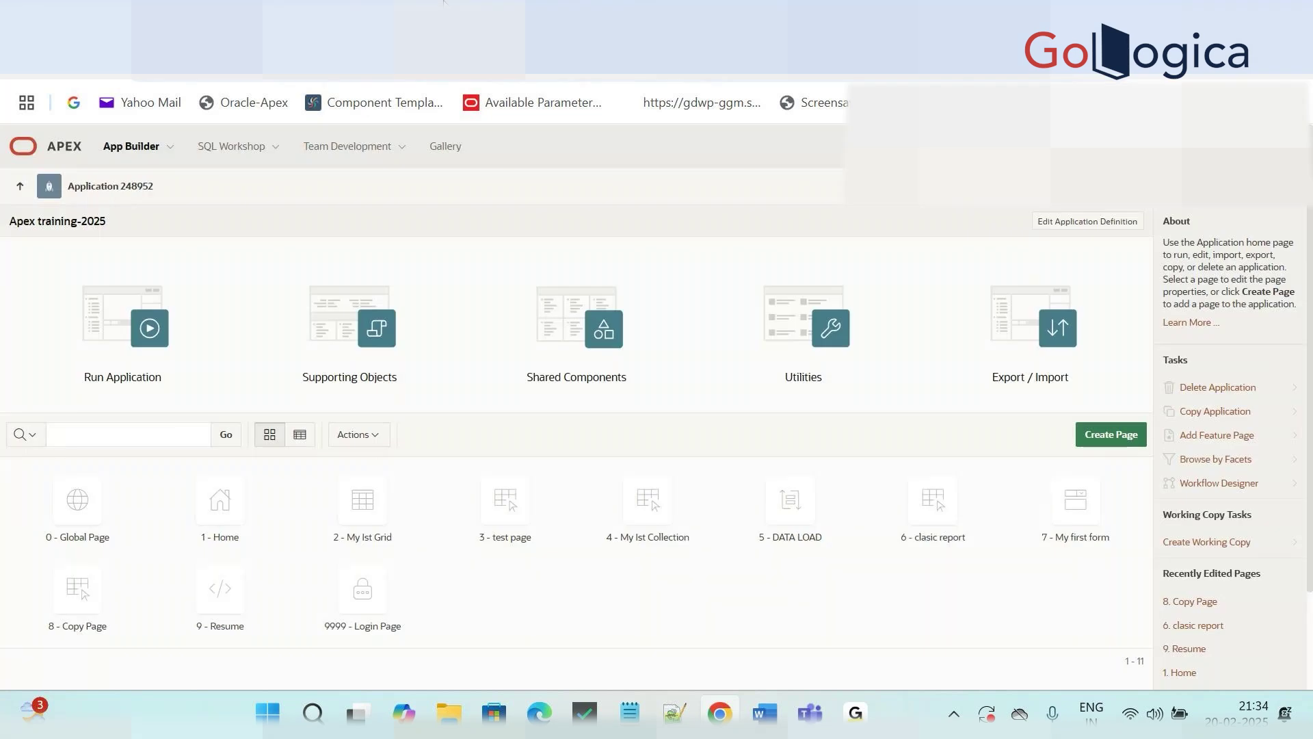
key(ctrl+Tab)
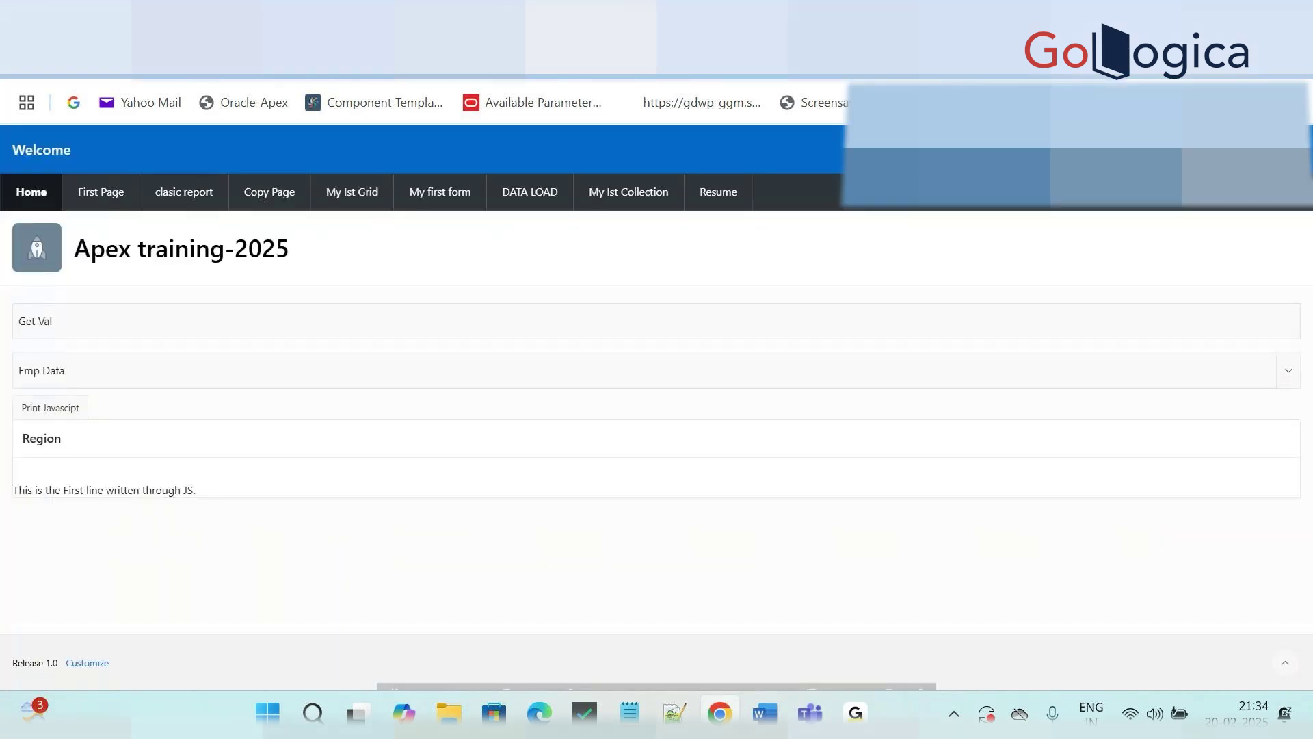
mouse_move(443, 7)
click(813, 597)
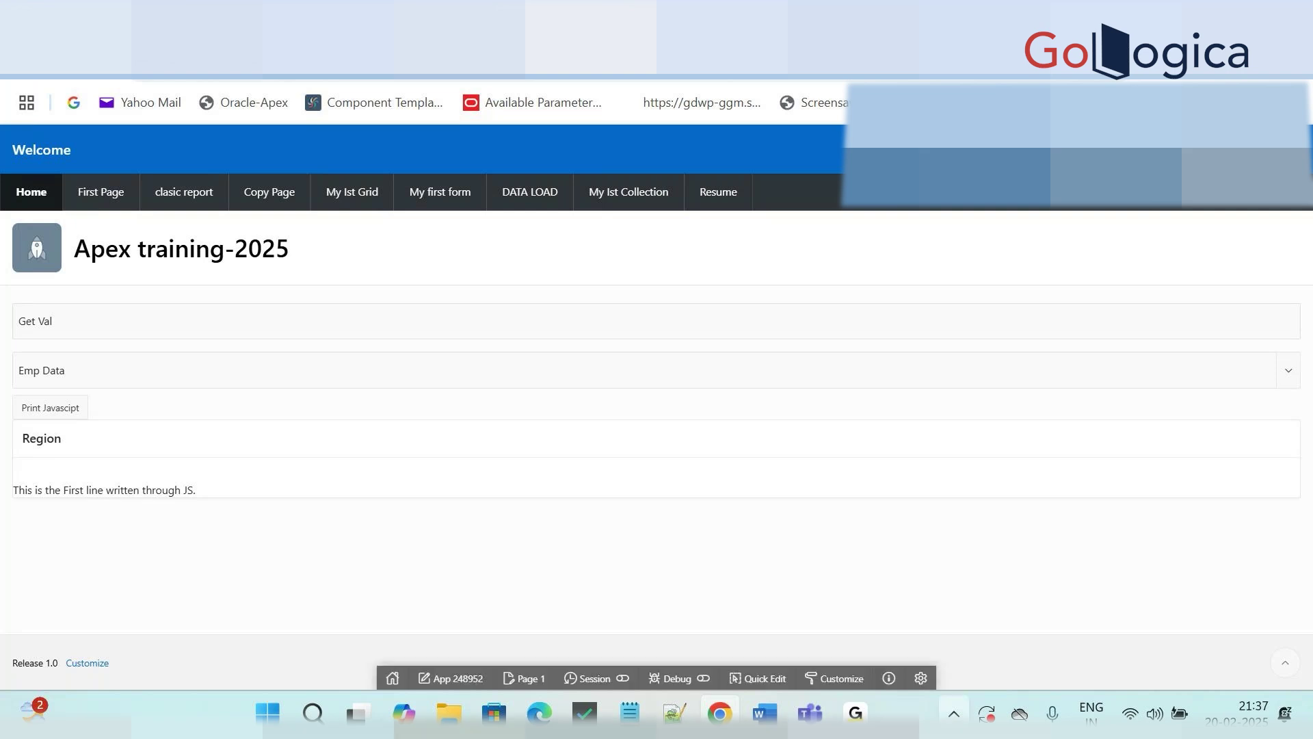
click(943, 716)
click(927, 716)
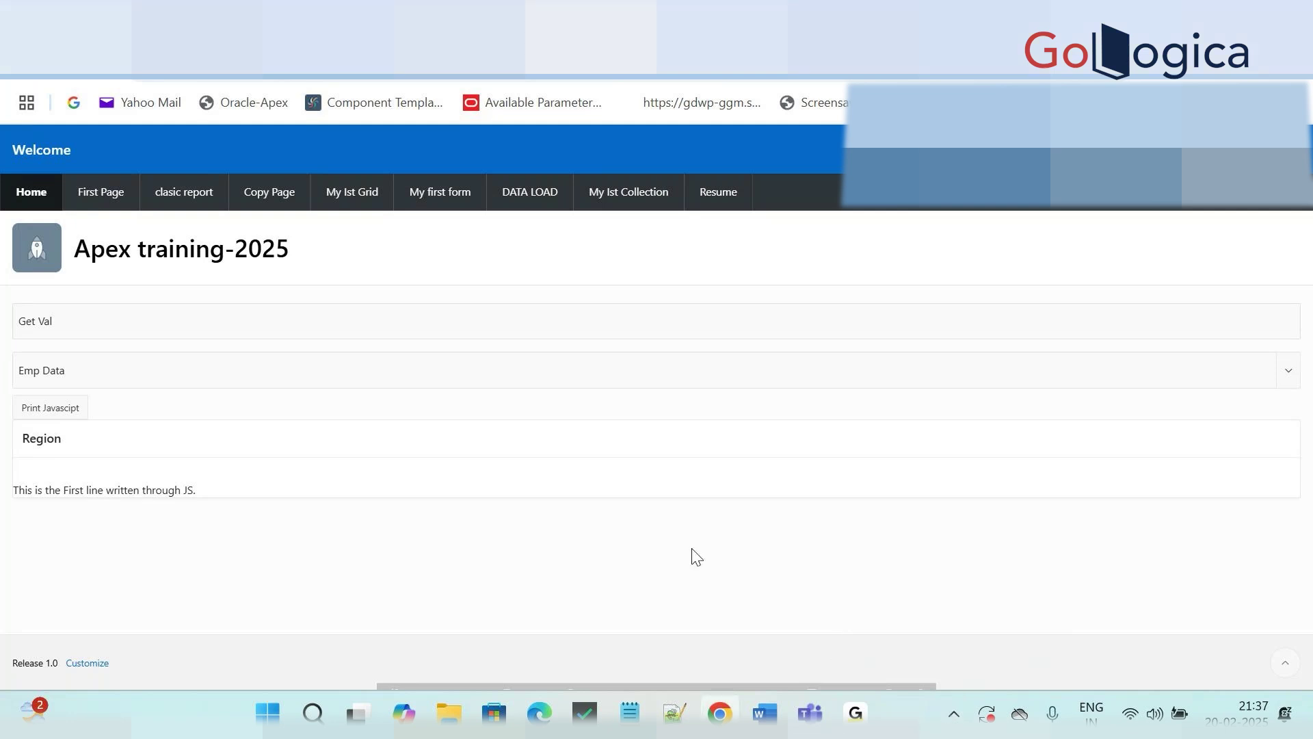
mouse_move(844, 684)
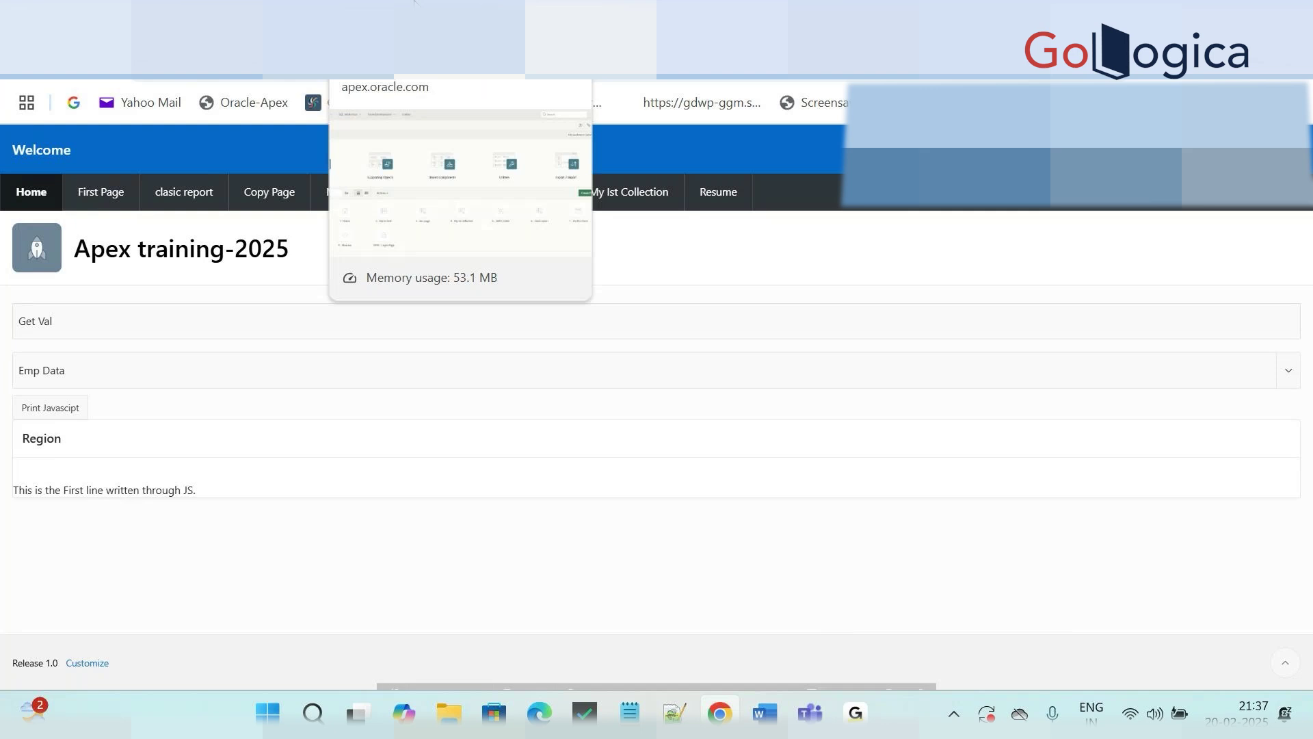
click(413, 2)
click(534, 2)
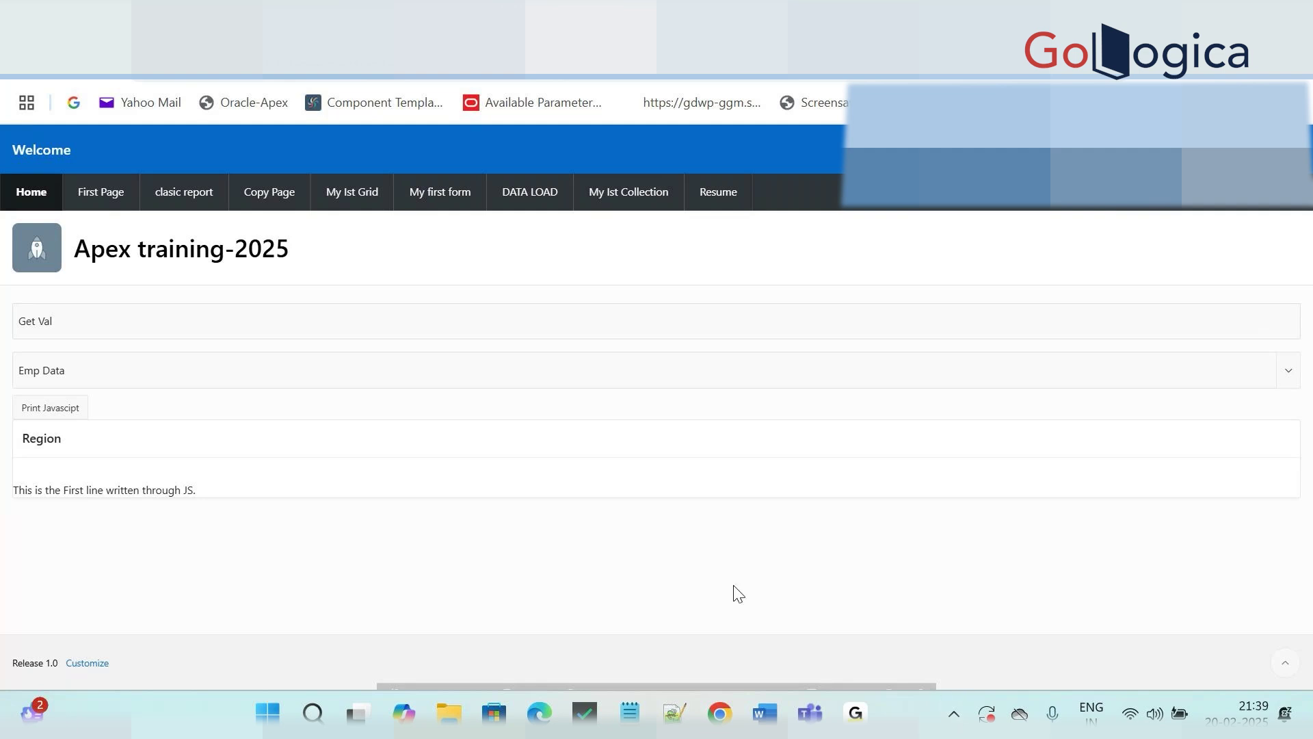
mouse_move(738, 685)
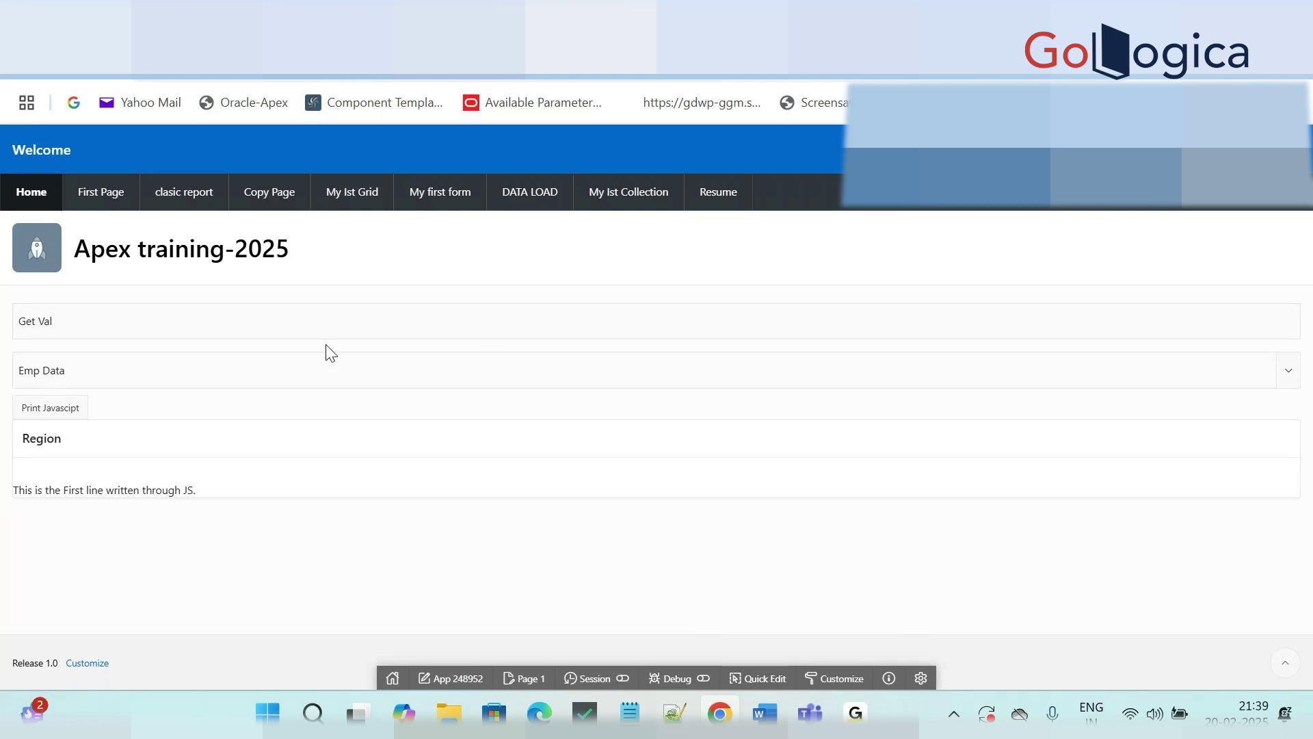
Step: Open Page 1: Home in Page Designer from the running application's developer tools
click(533, 685)
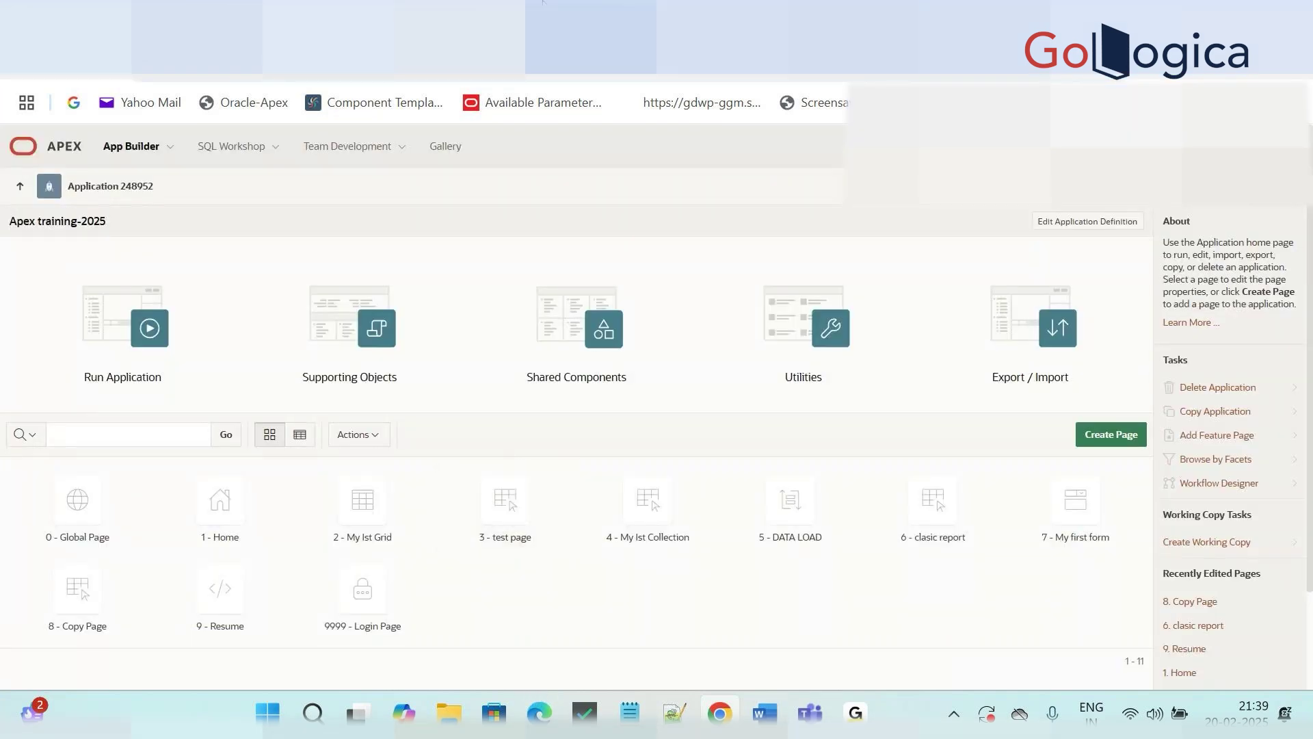
click(533, 21)
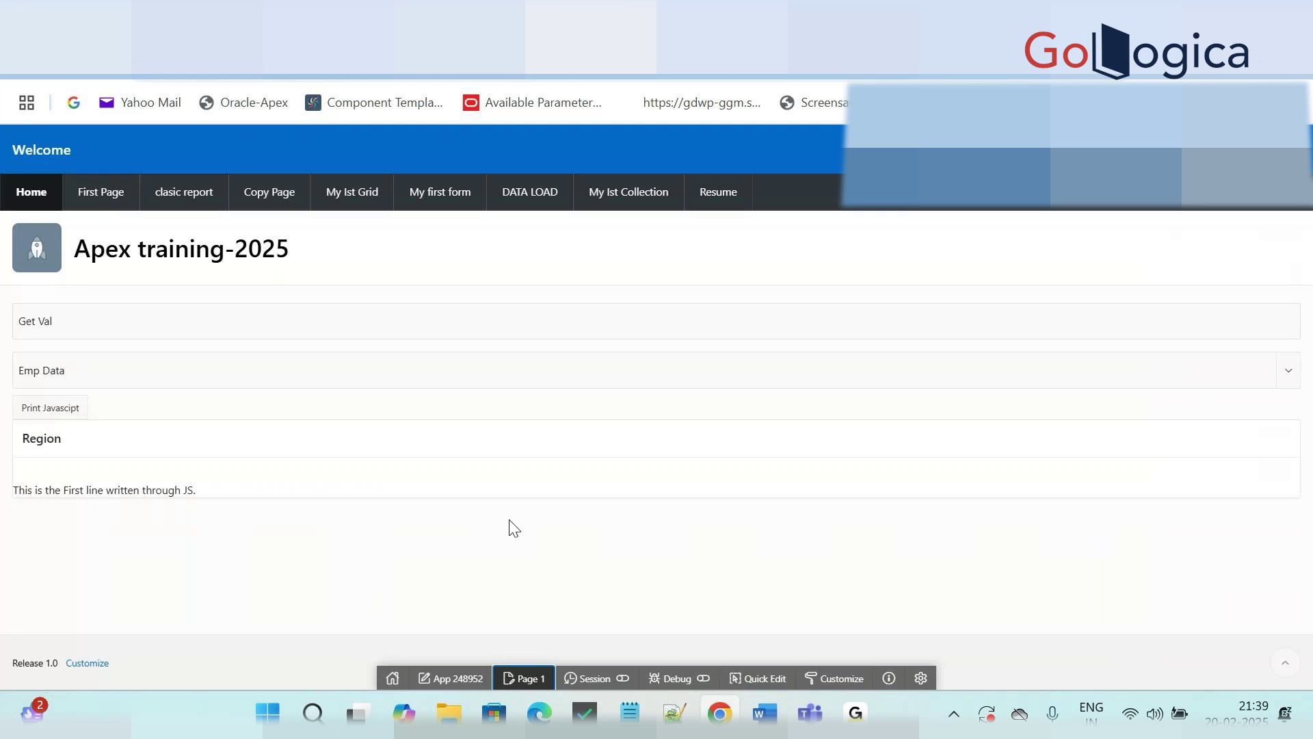
click(422, 1)
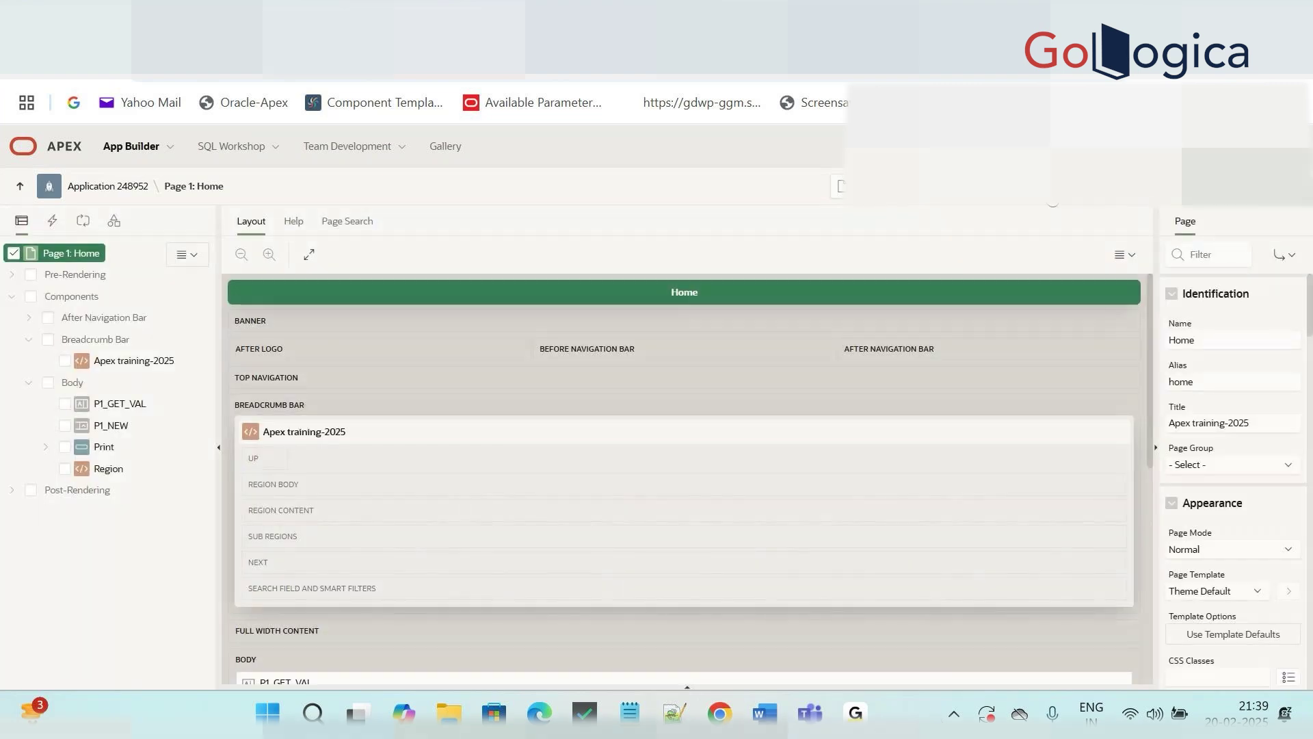
Step: Examine the export options for Page 1: Home and close them without exporting the page
click(1122, 194)
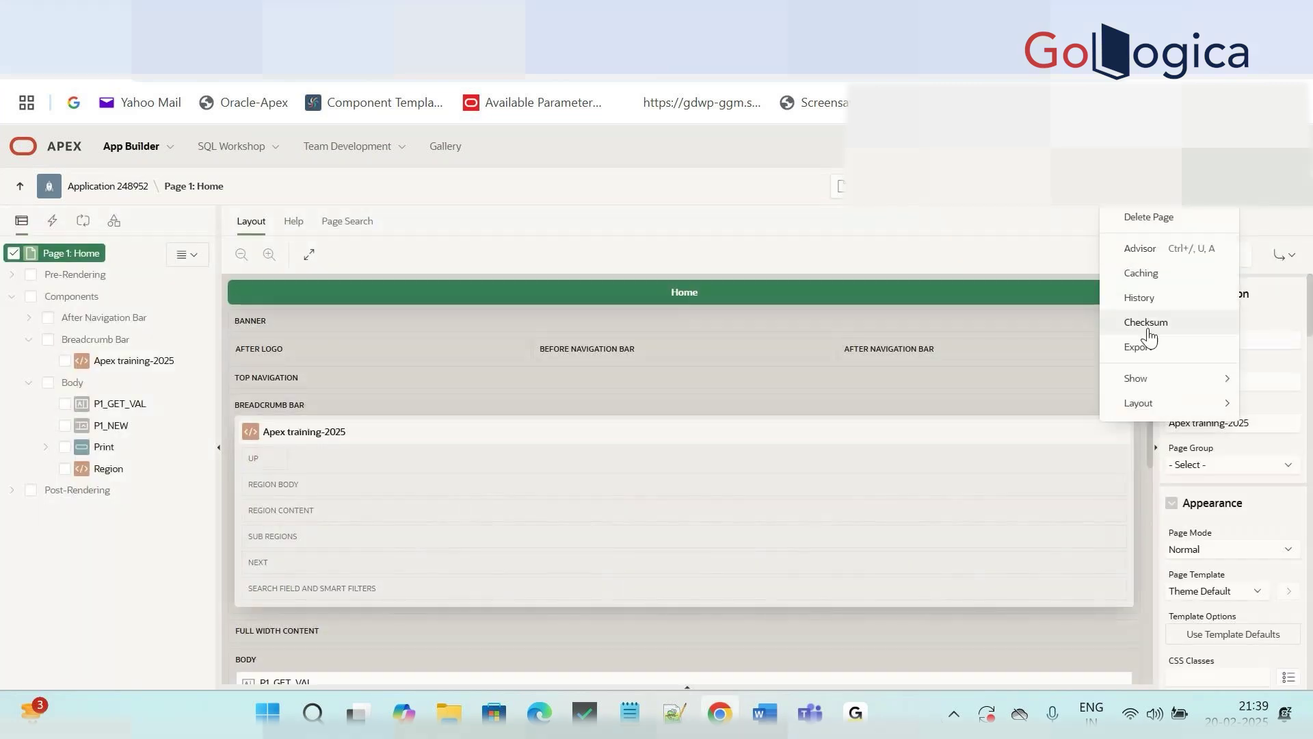
click(1116, 203)
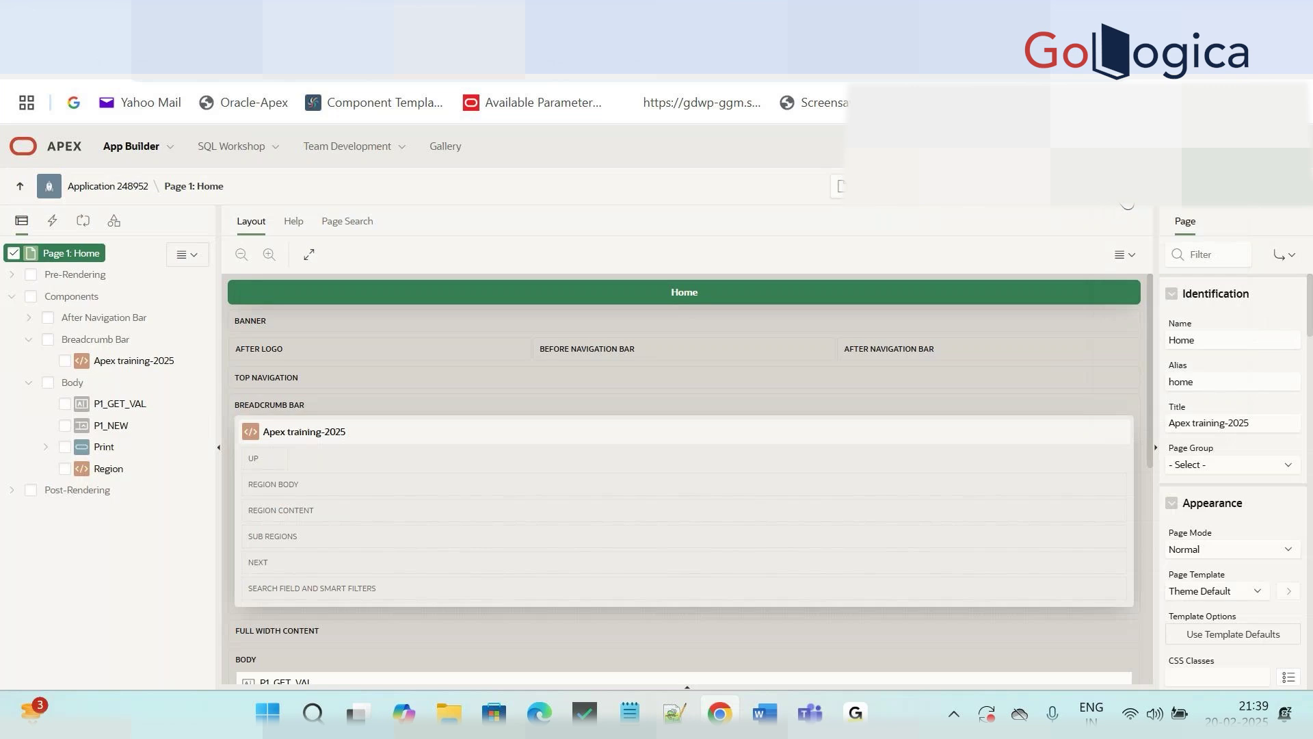
click(1116, 203)
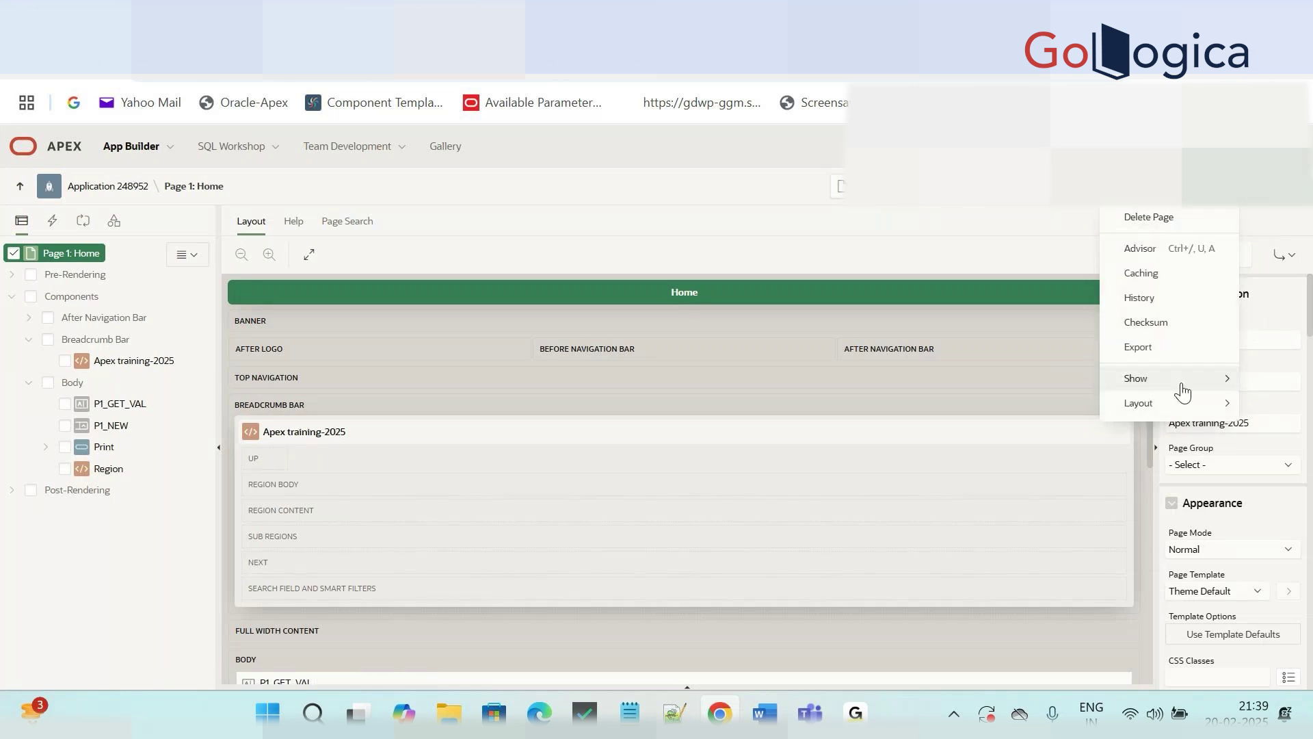
click(1157, 357)
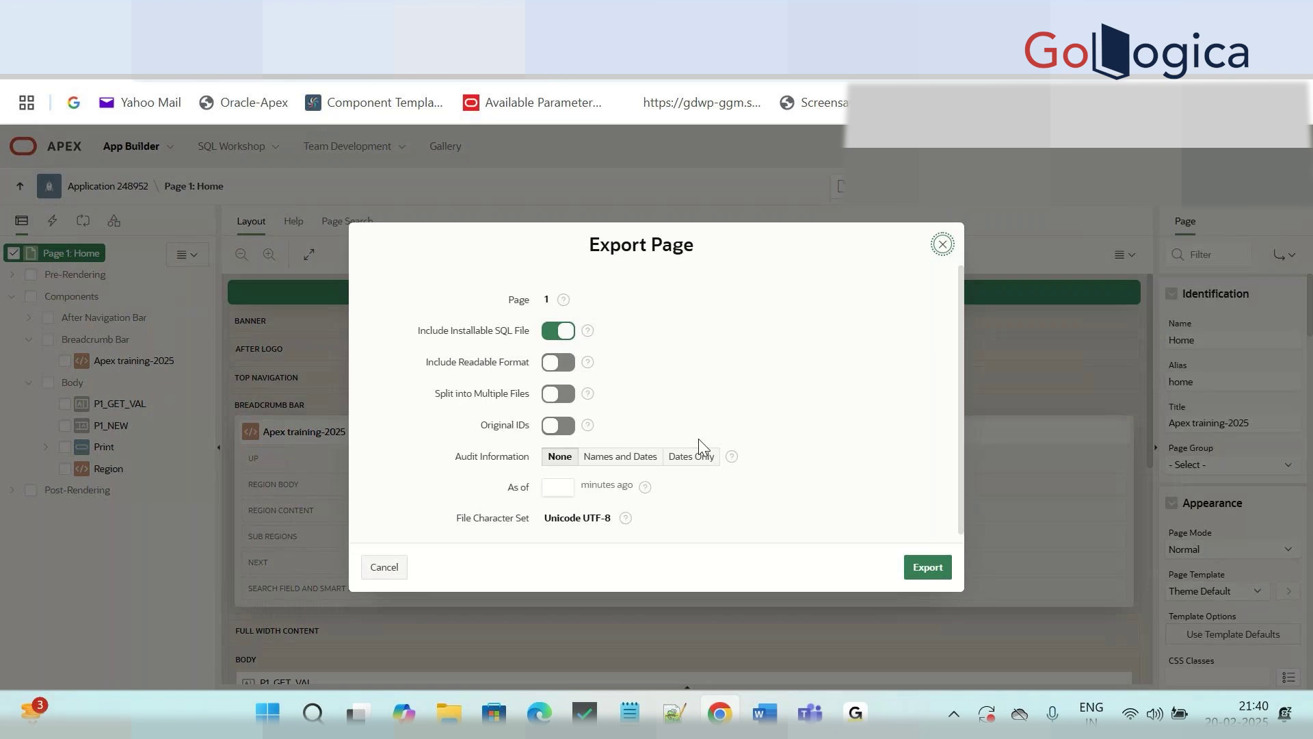
click(385, 566)
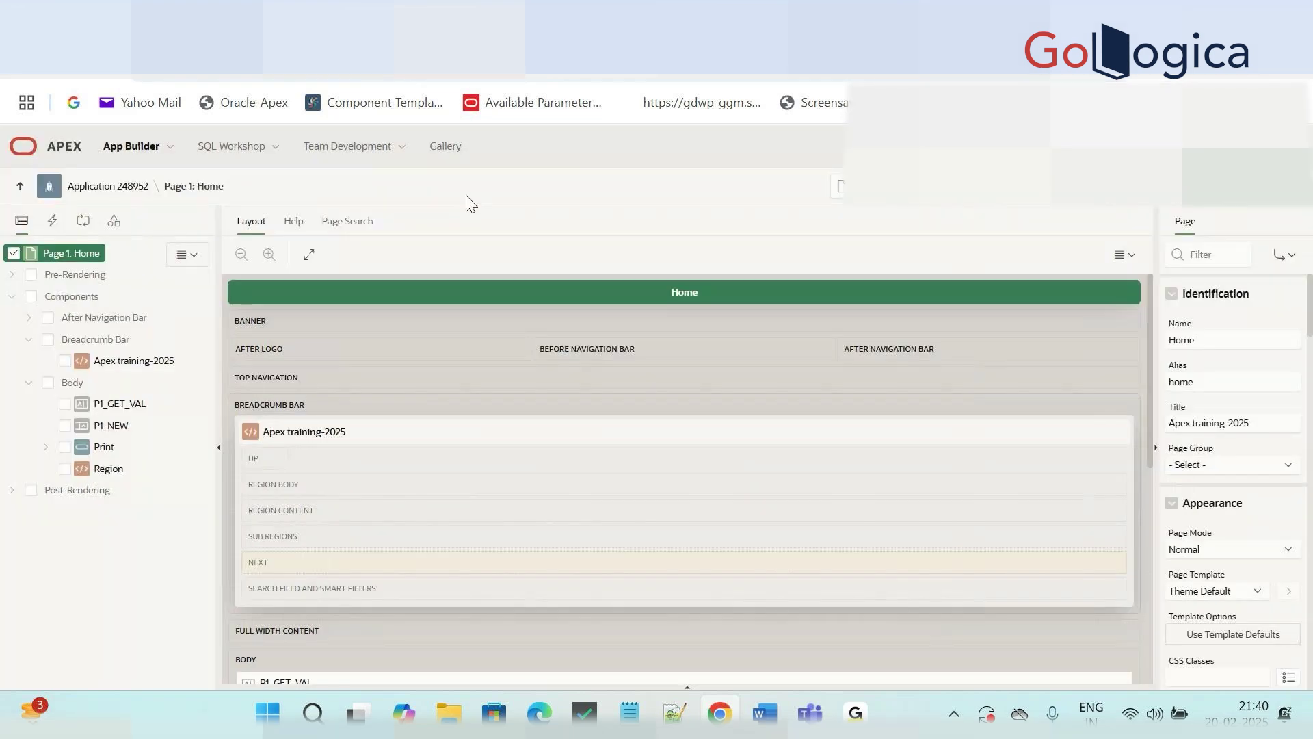
Step: Look at the running Home page and return to its definition in Page Designer
click(495, 2)
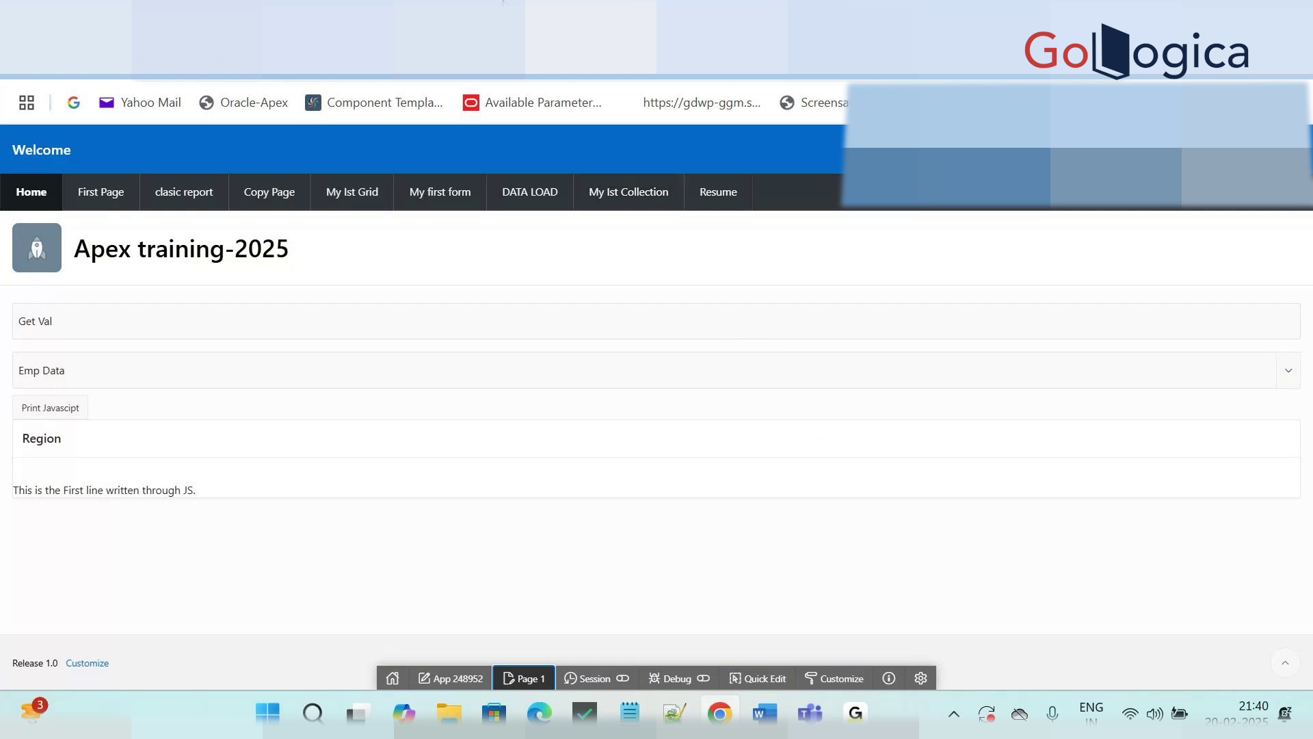
click(471, 2)
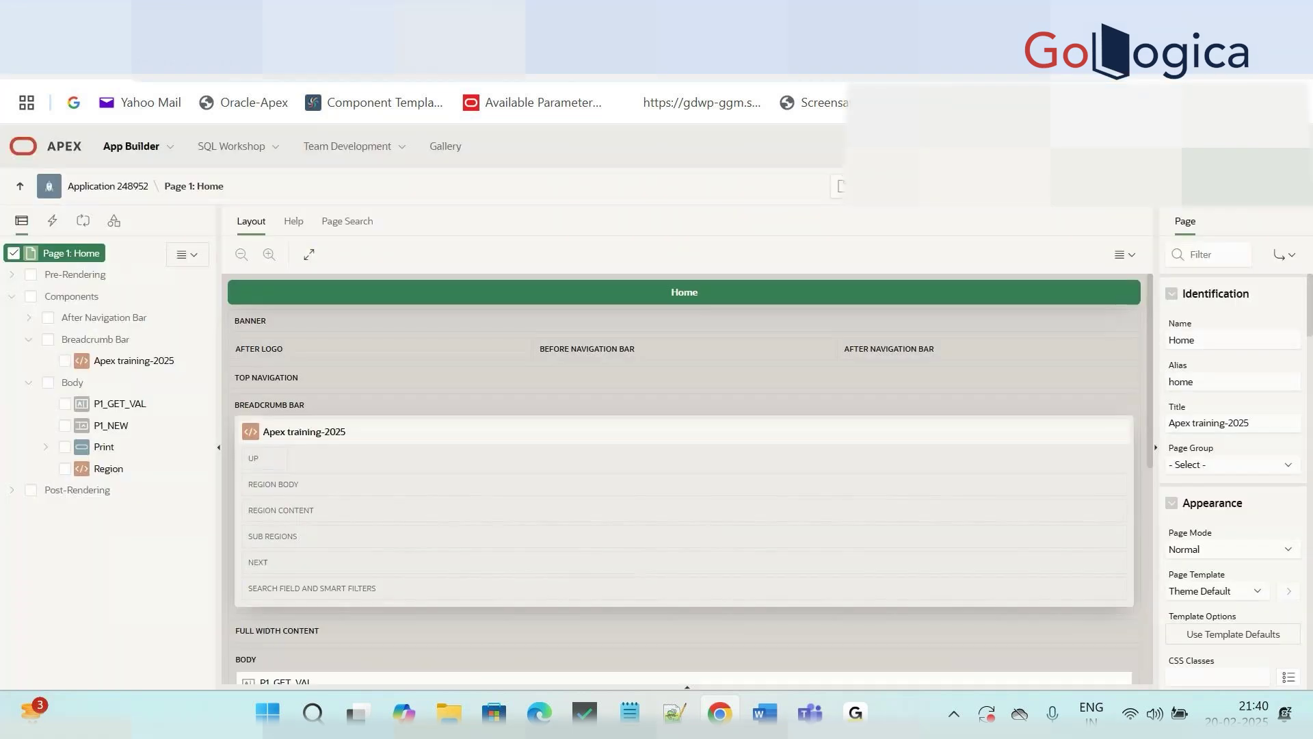
click(428, 2)
click(471, 2)
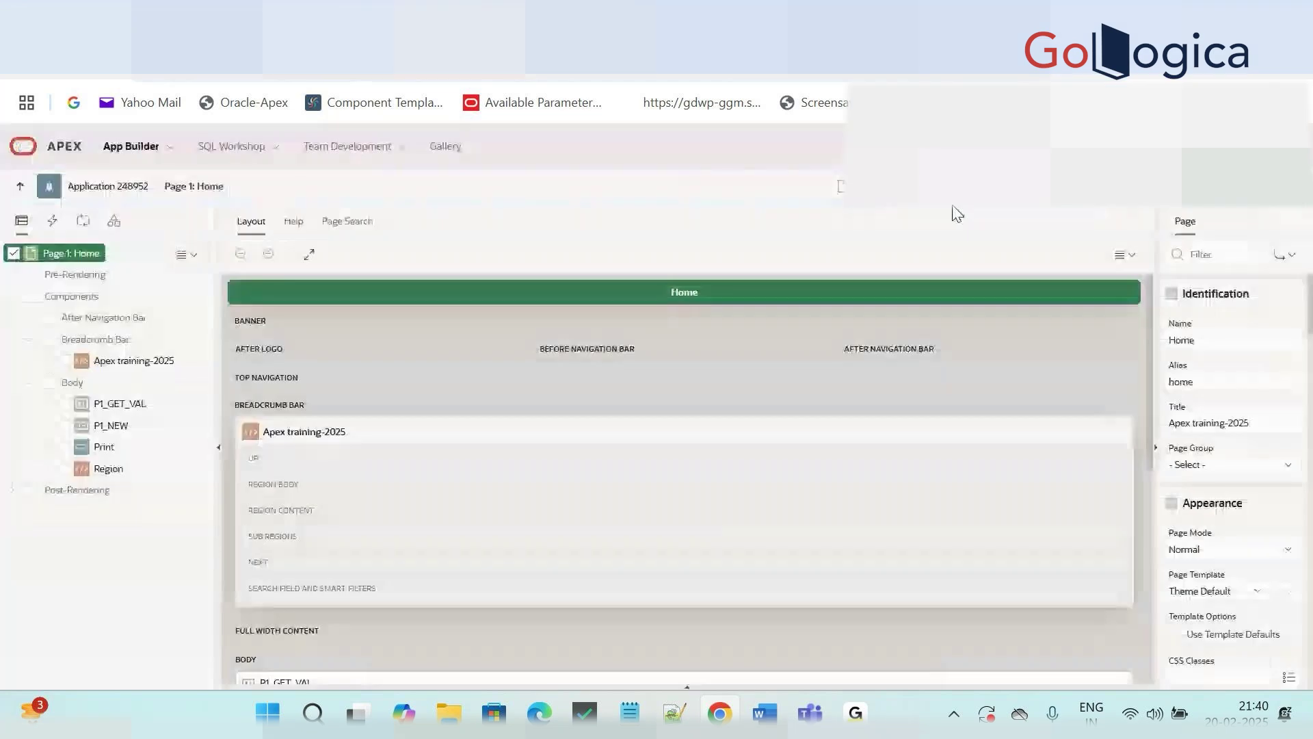
click(543, 2)
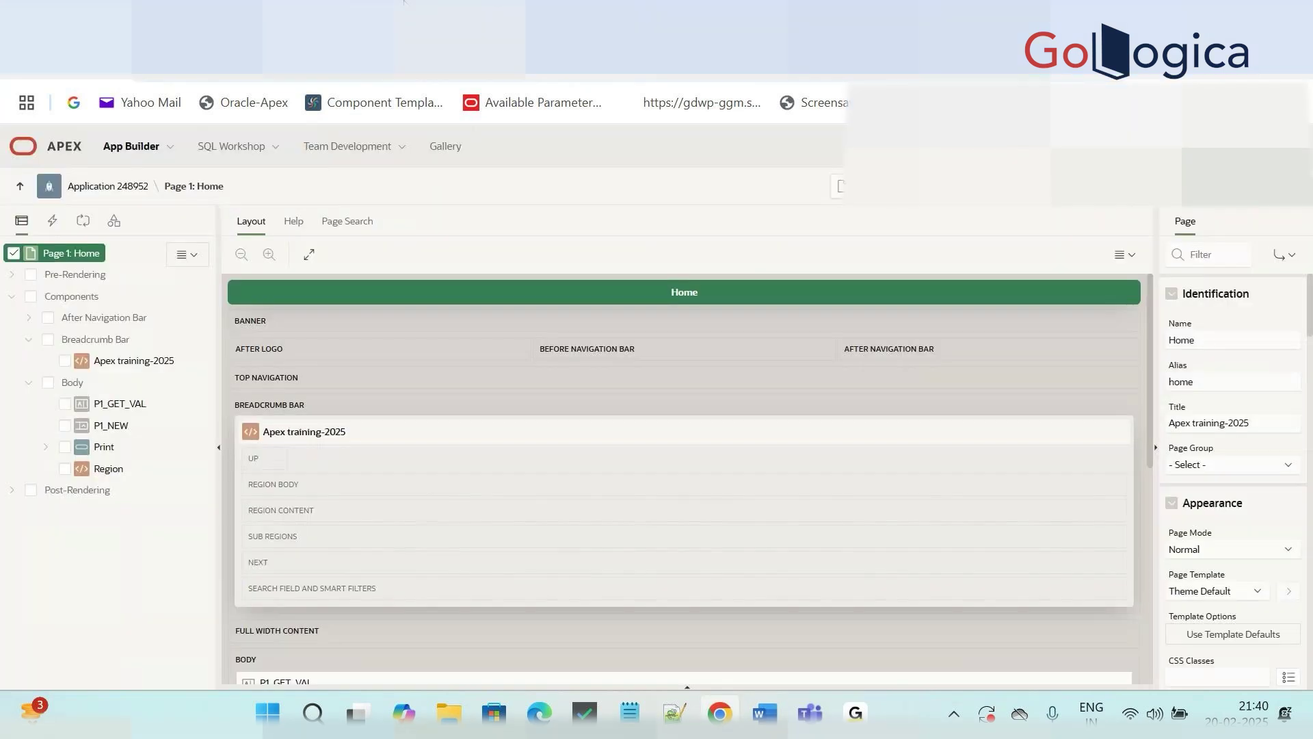
click(471, 2)
Step: Lock Page 1: Home with the comment "Working on ticket 112 , i will unlock page once changes done"
click(974, 203)
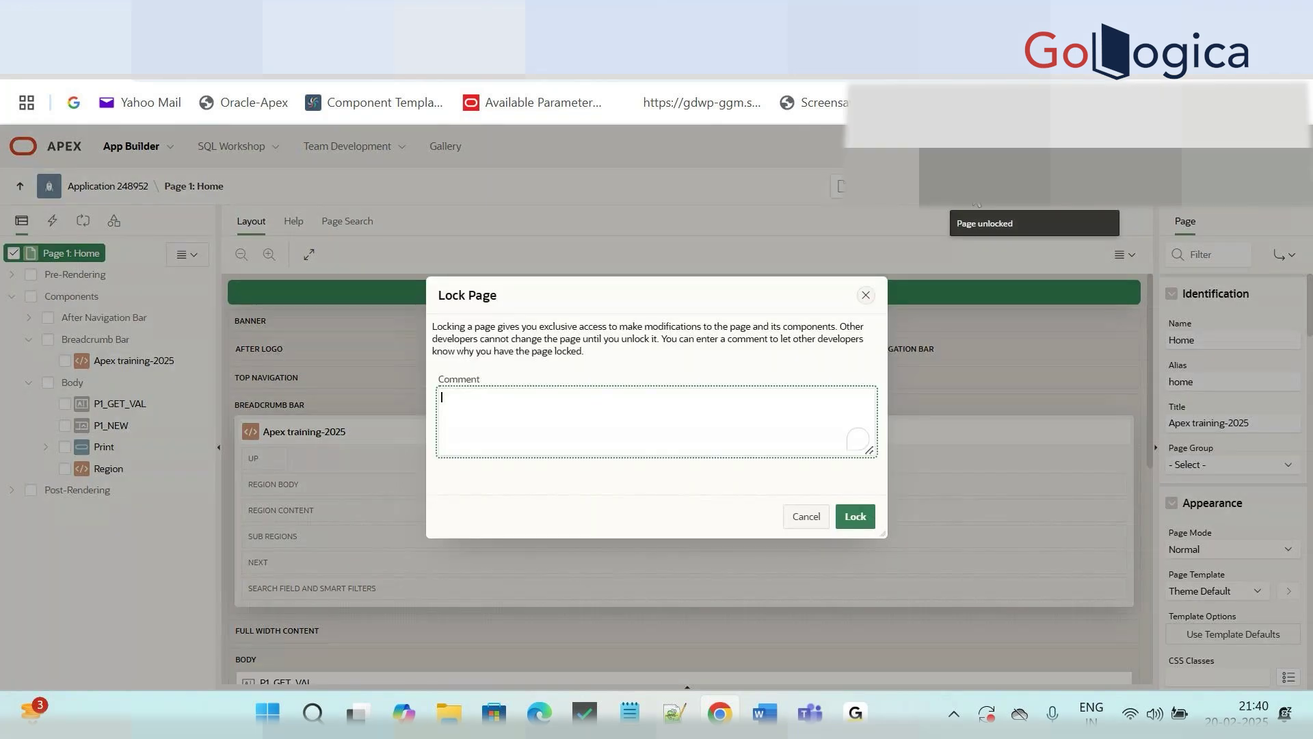
text(Working on)
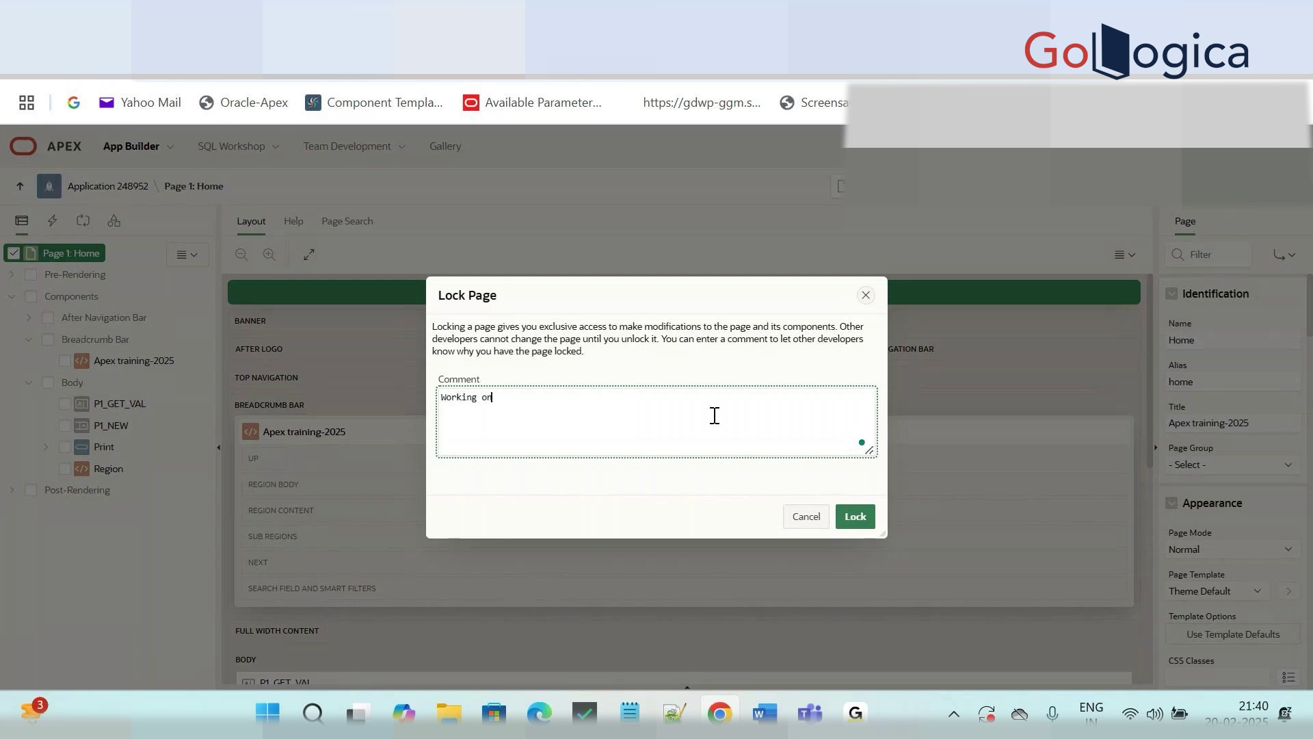
text( ticket 112 , i will unlock page once change)
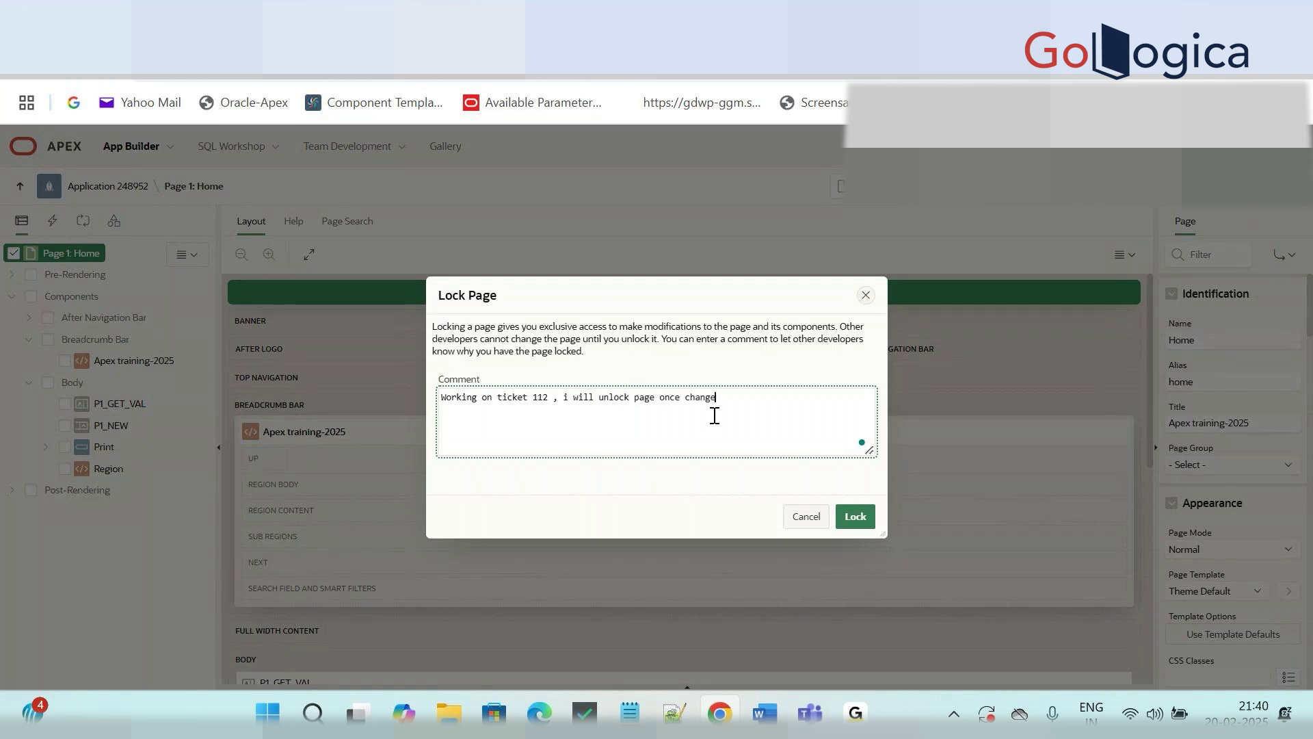
text(s done)
click(853, 518)
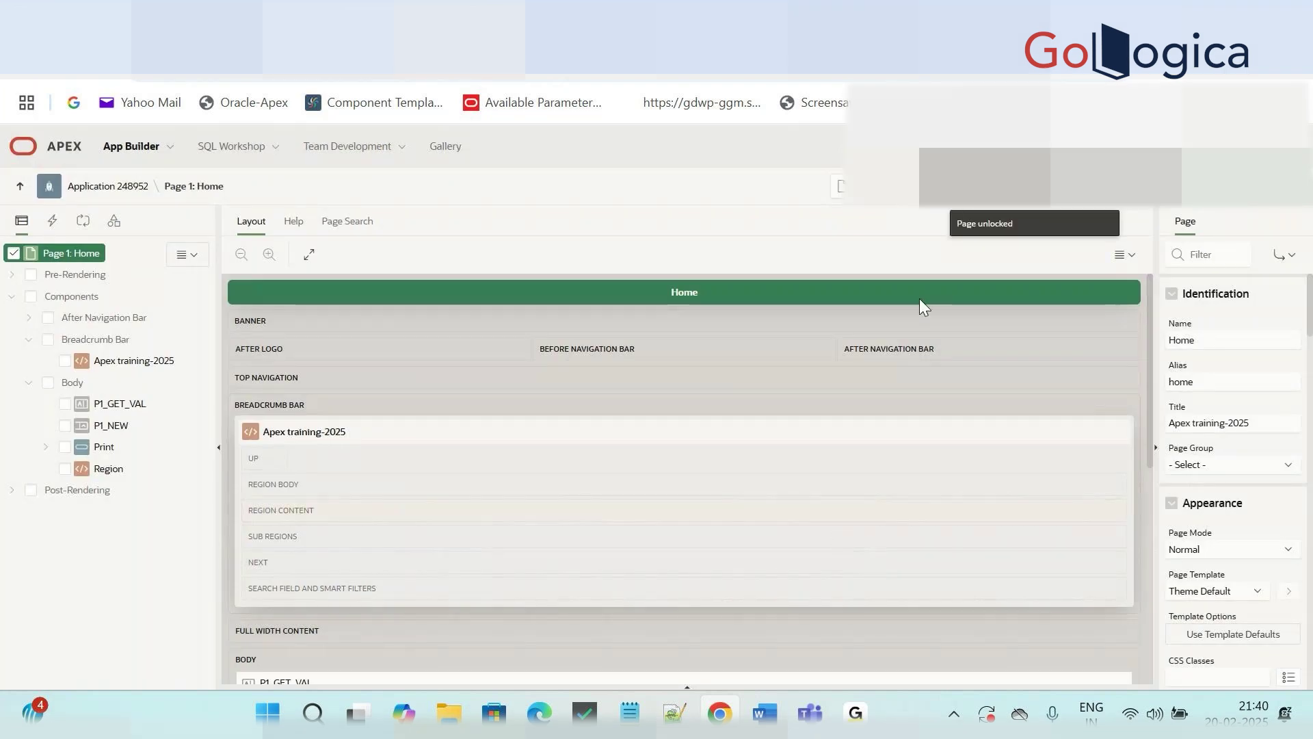
Step: Look at the properties of the P1_NEW and P1_GET_VAL items in the page body
click(103, 341)
click(107, 427)
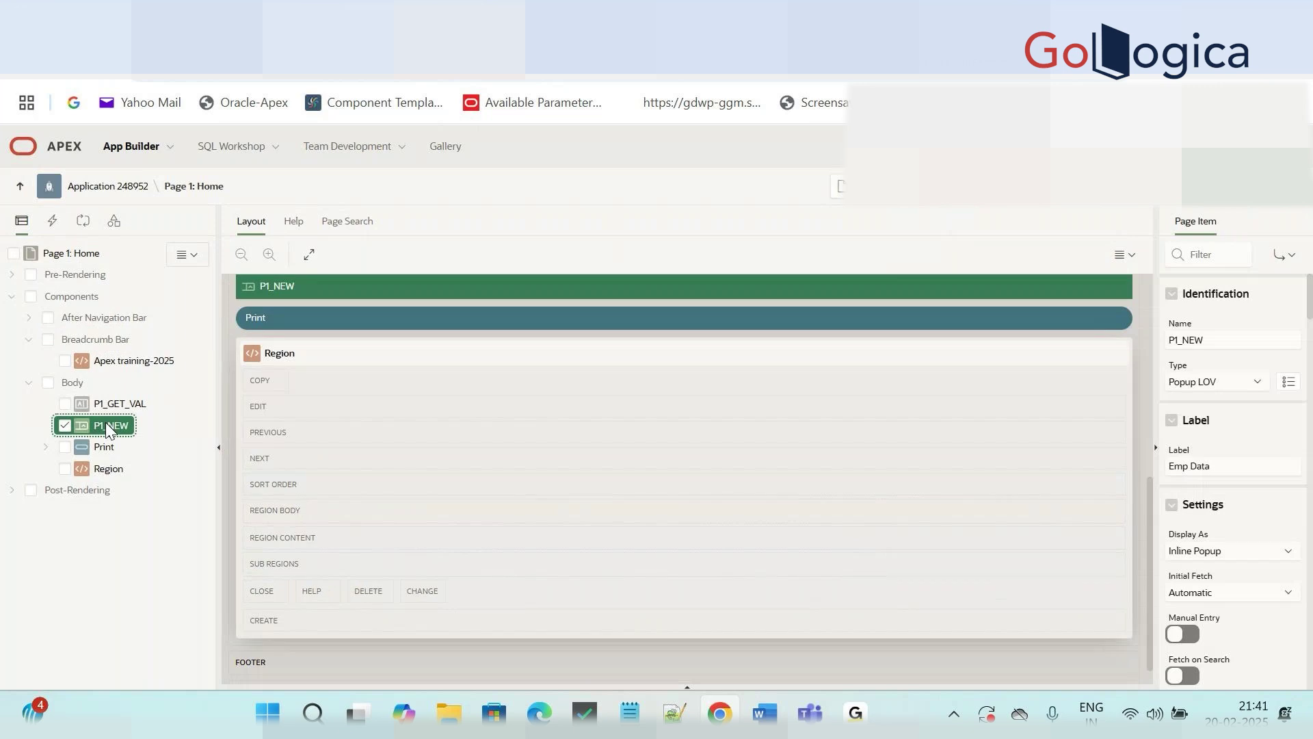
click(129, 403)
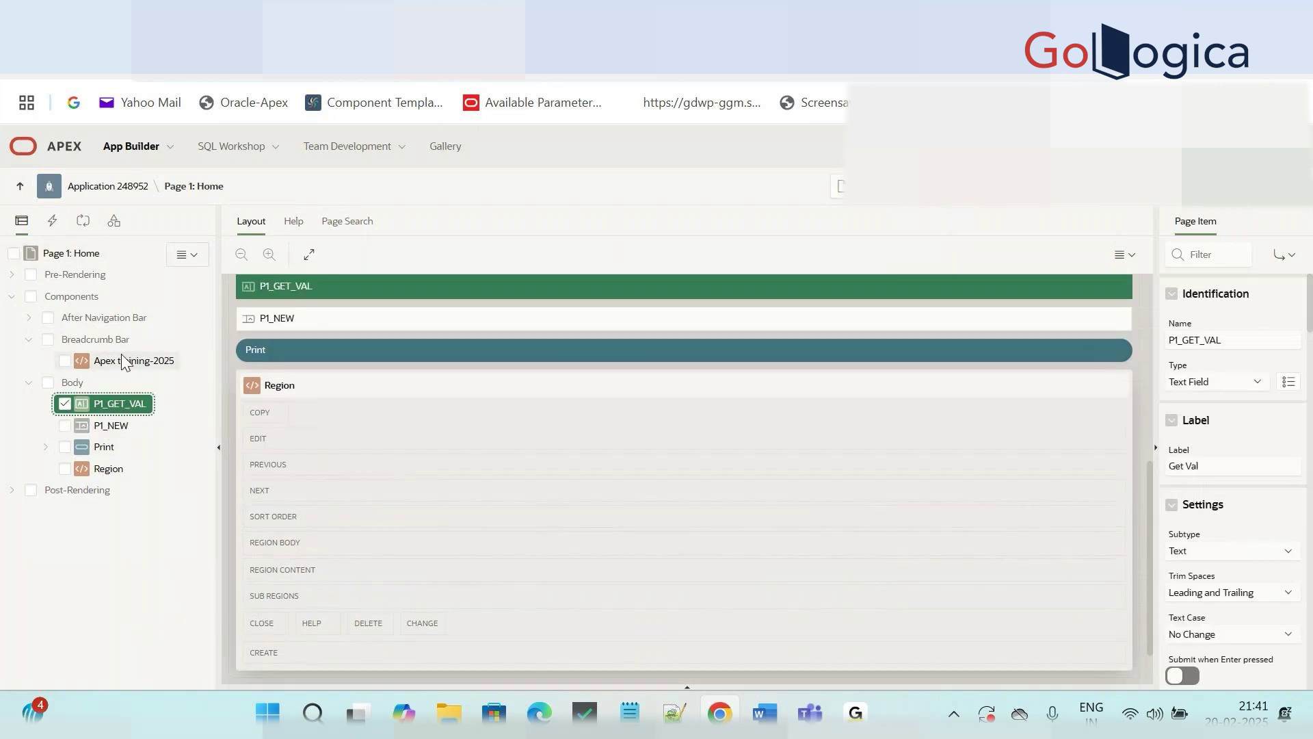
Step: Review the lock comment on Page 1: Home and unlock the page
click(957, 204)
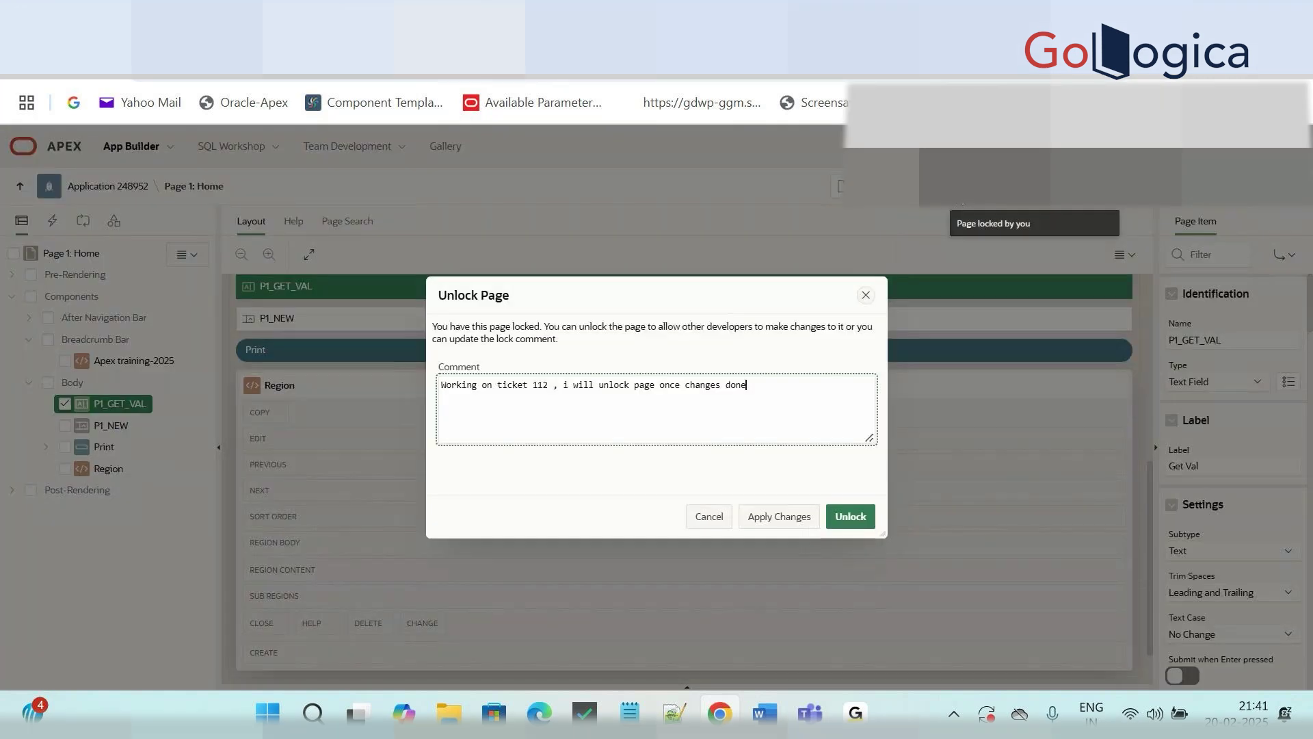
triple_click(456, 391)
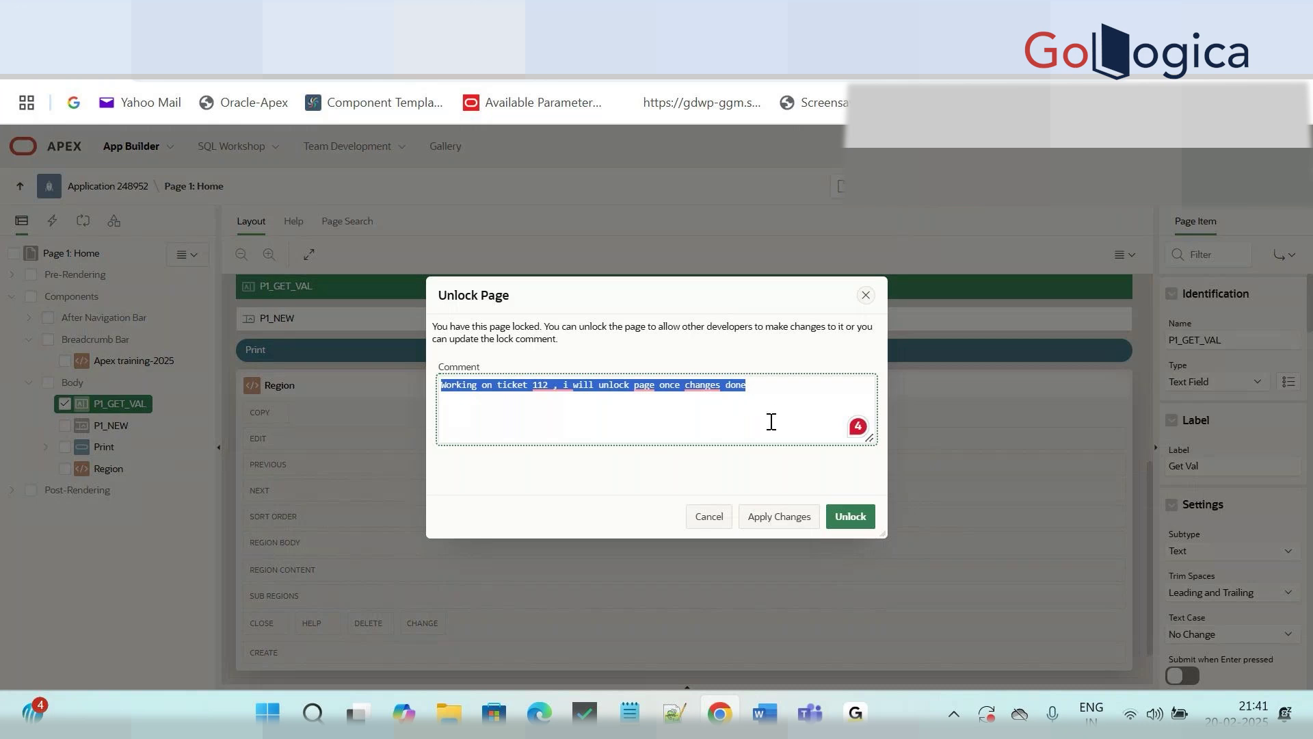
click(712, 416)
triple_click(573, 394)
click(851, 518)
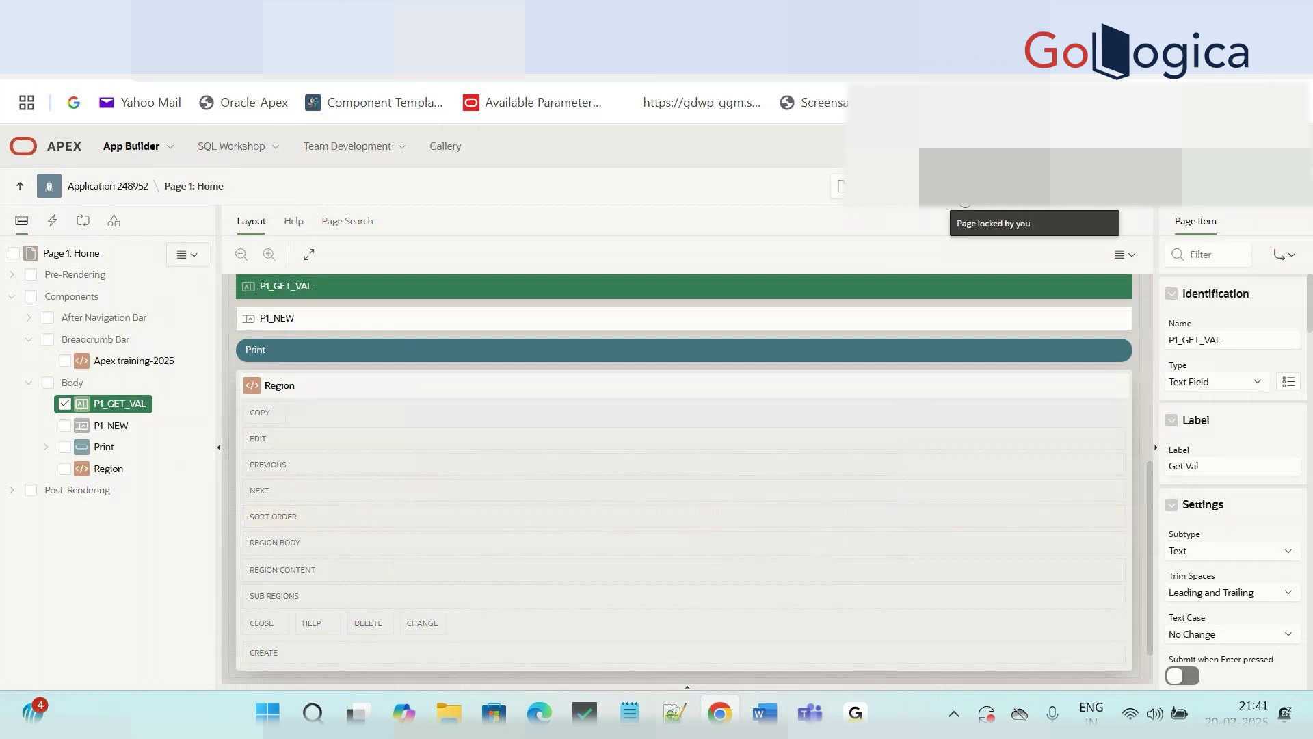
Step: Look at the empty lock comment dialog for Page 1: Home and close it without locking the page
click(964, 202)
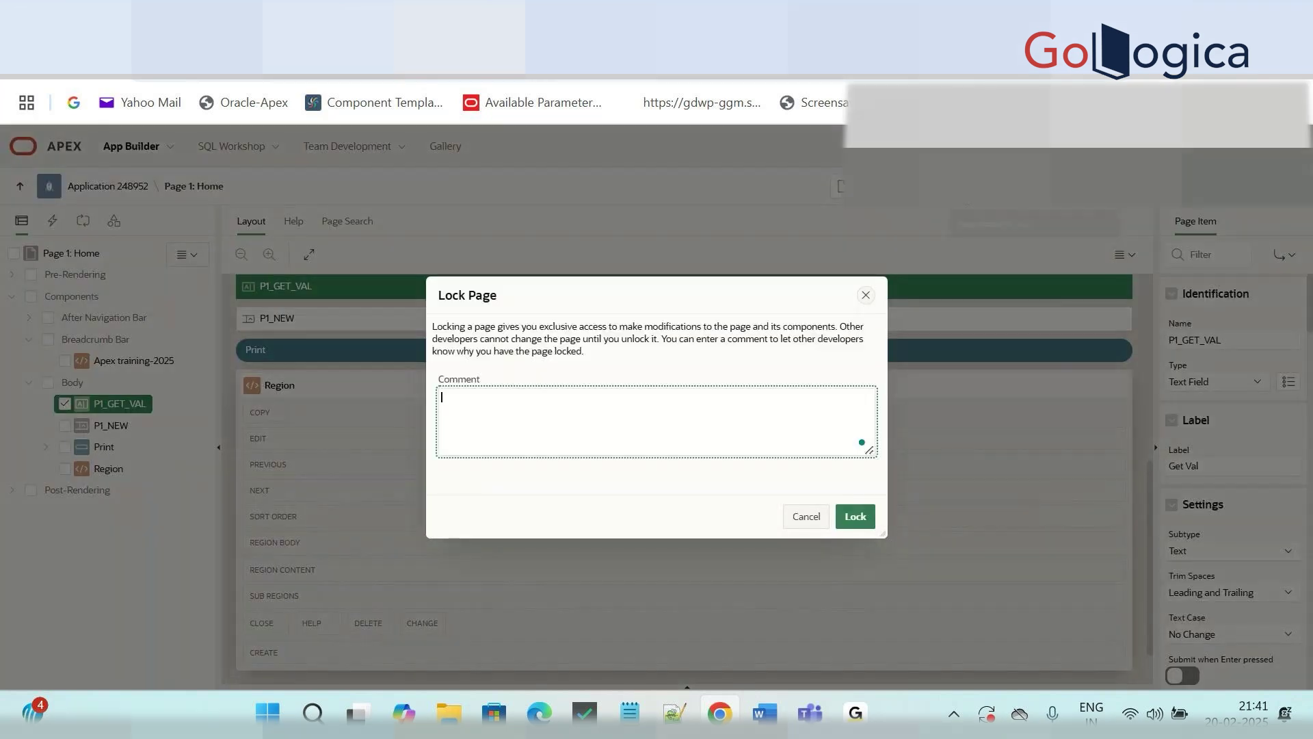
right_click(818, 523)
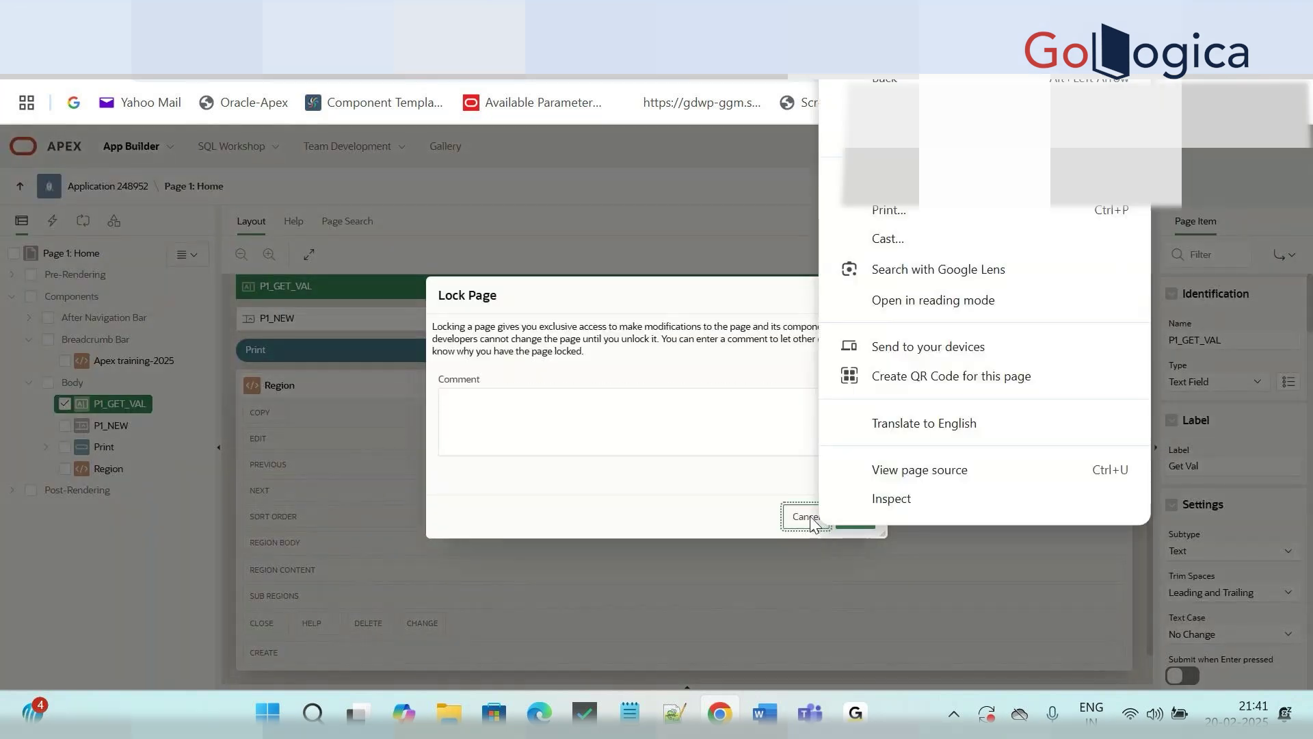
click(807, 516)
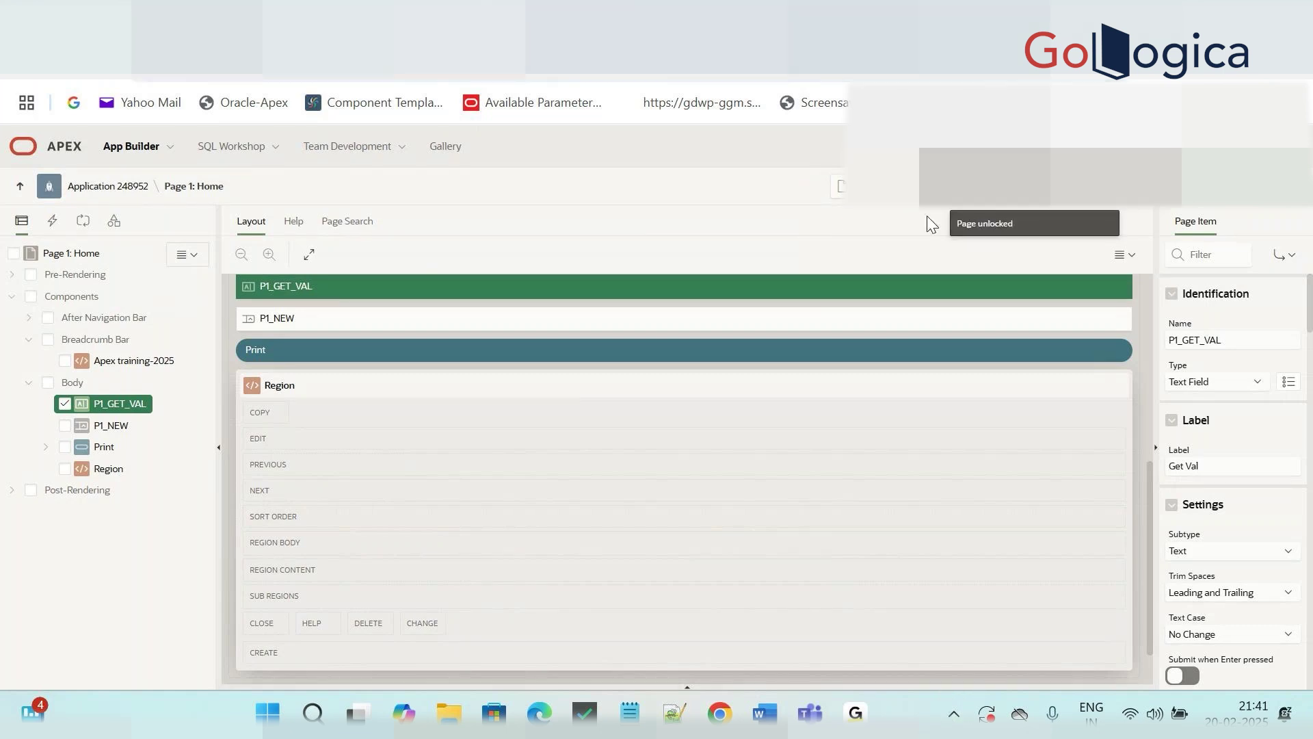
click(963, 204)
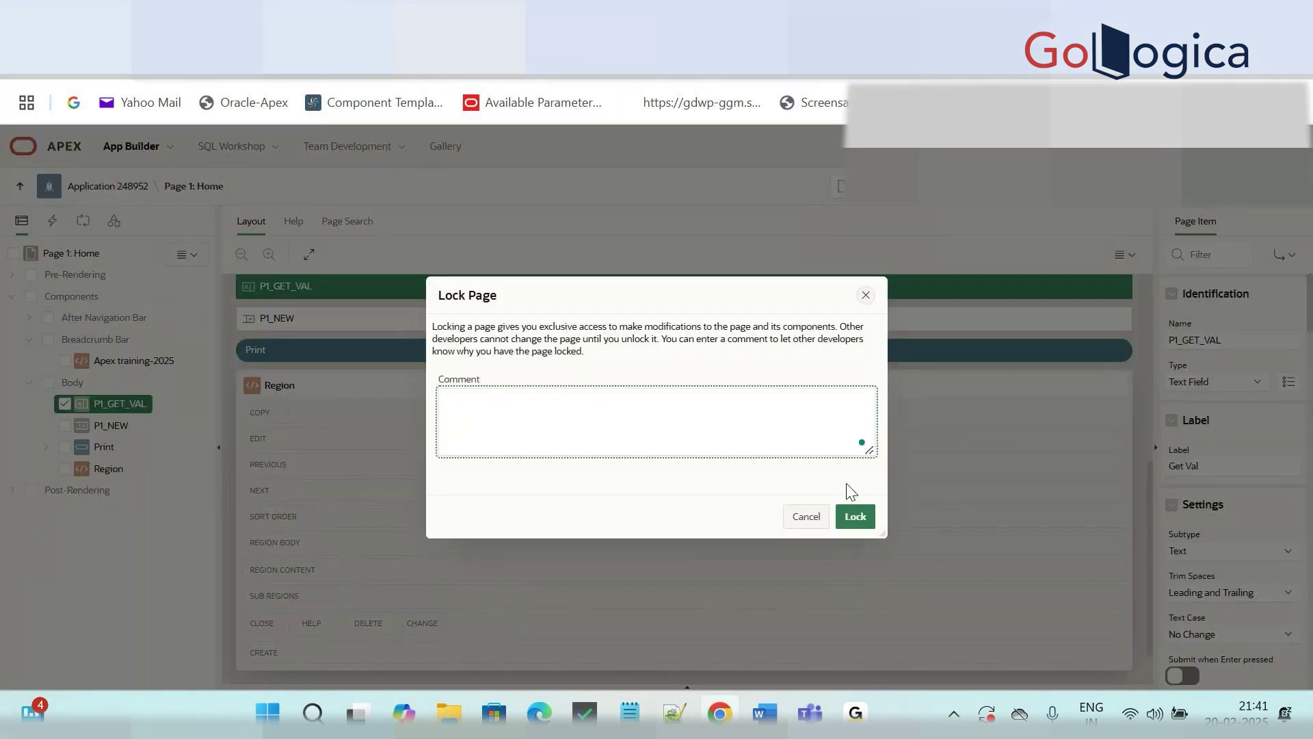
click(806, 515)
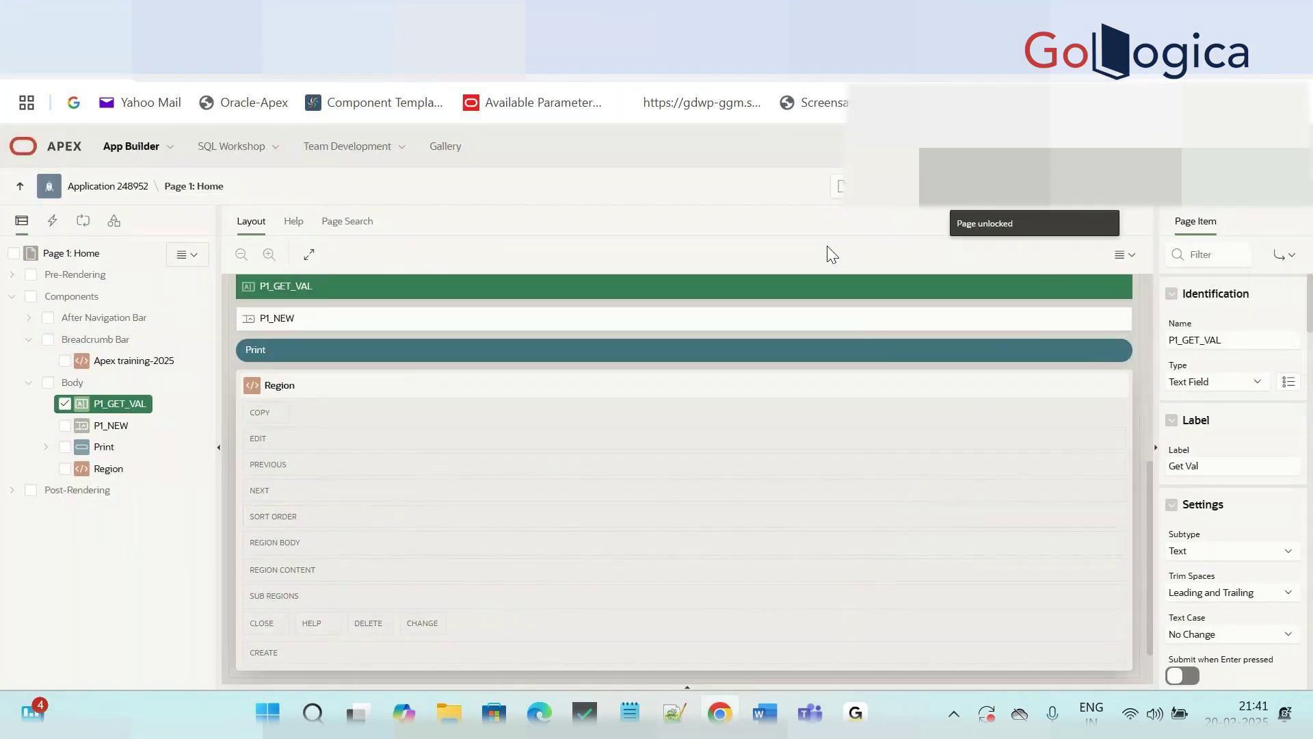
click(1136, 146)
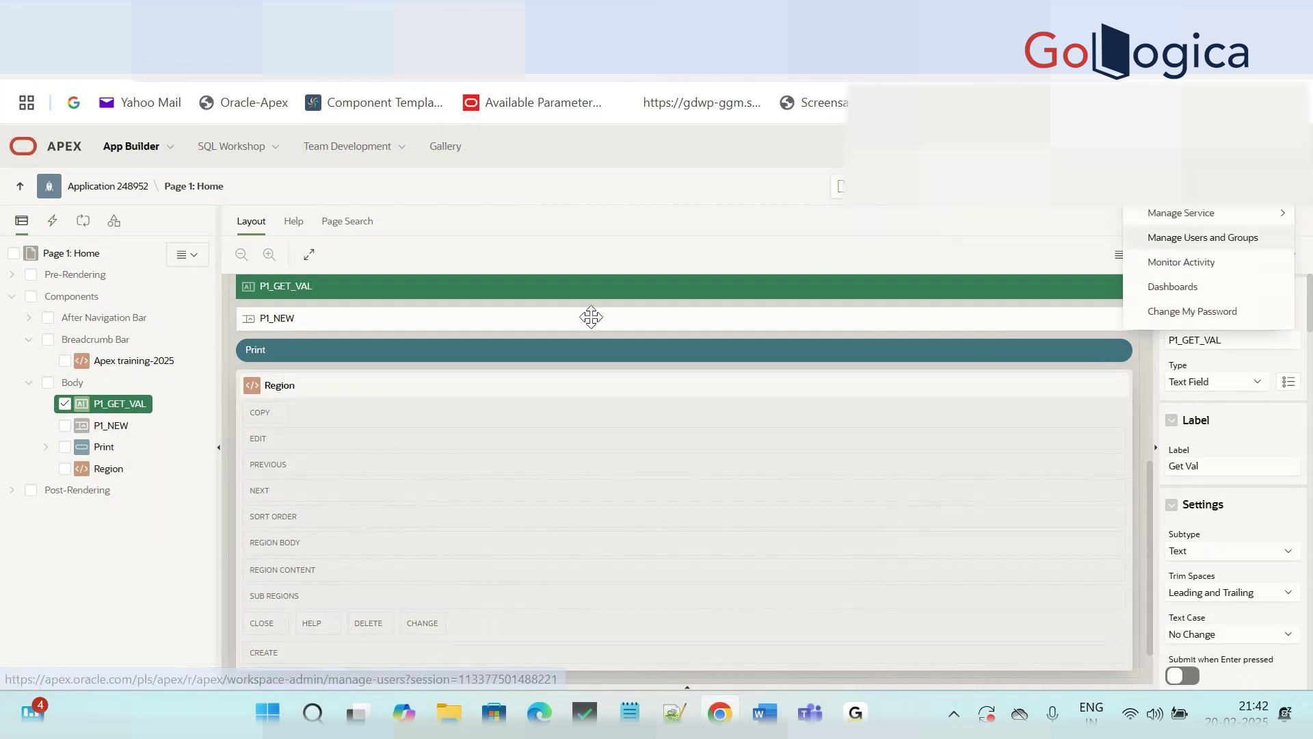
click(810, 226)
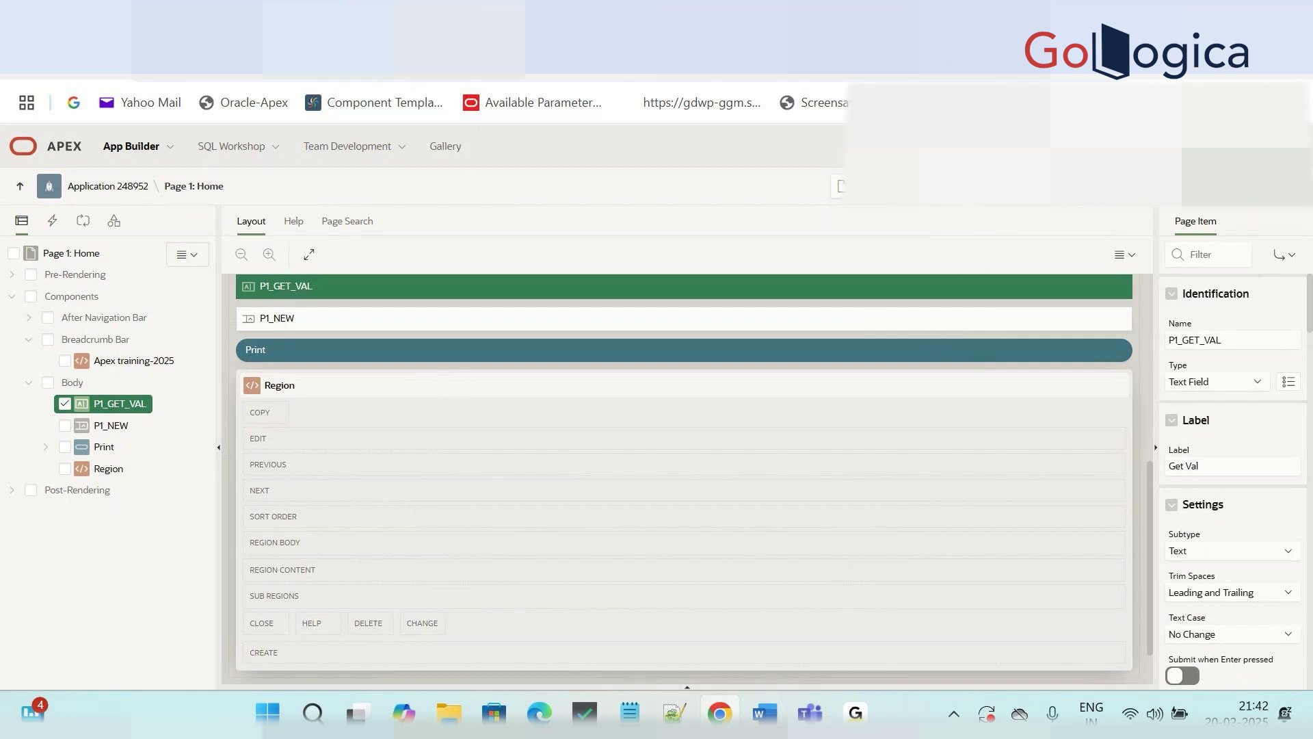
click(1112, 194)
click(718, 218)
Step: Export Page 1: Home as an installable SQL file with the default options and close the export dialog
click(1163, 185)
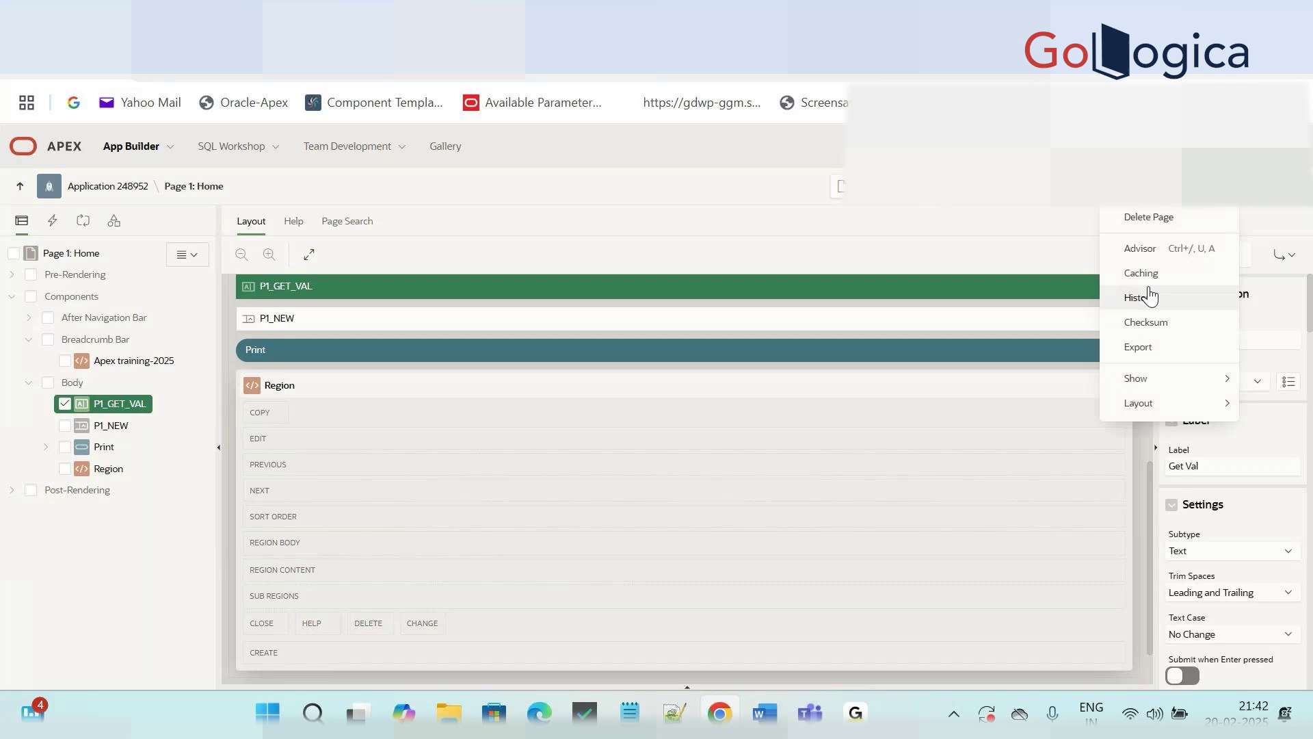
click(1155, 352)
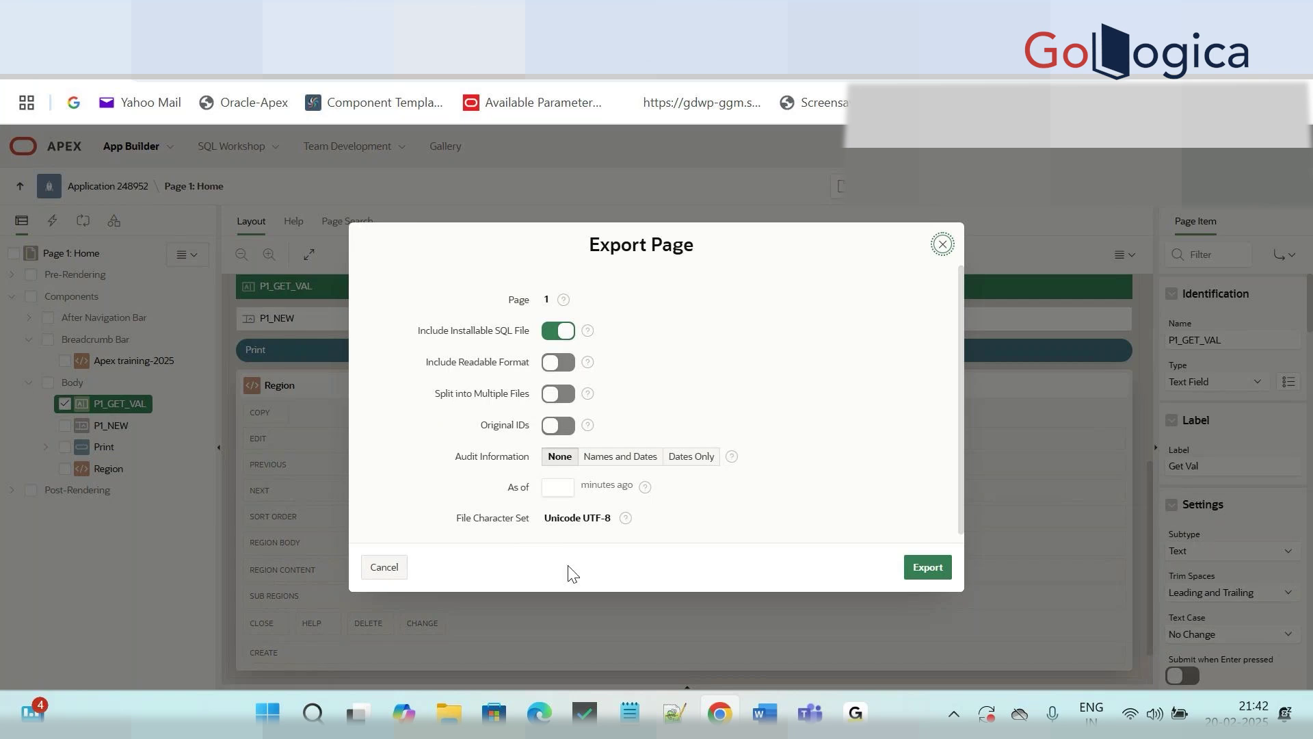
click(564, 492)
click(937, 571)
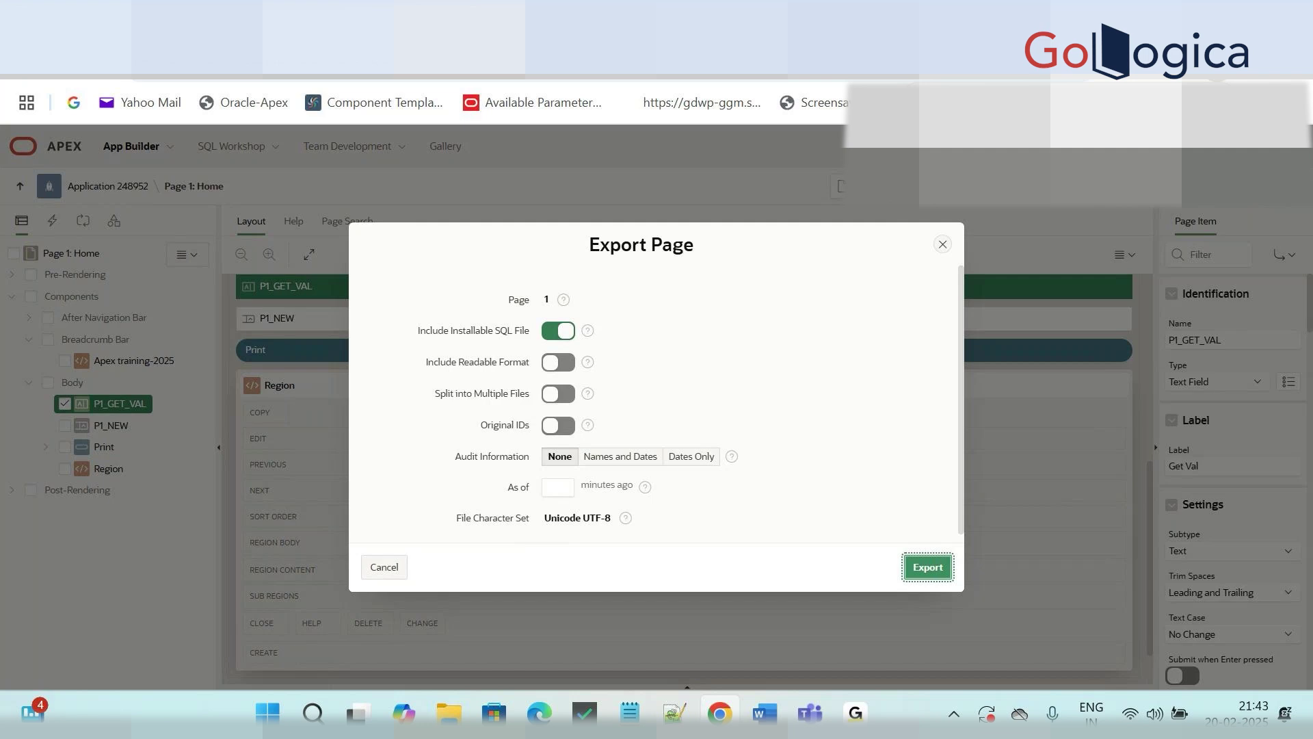
click(943, 246)
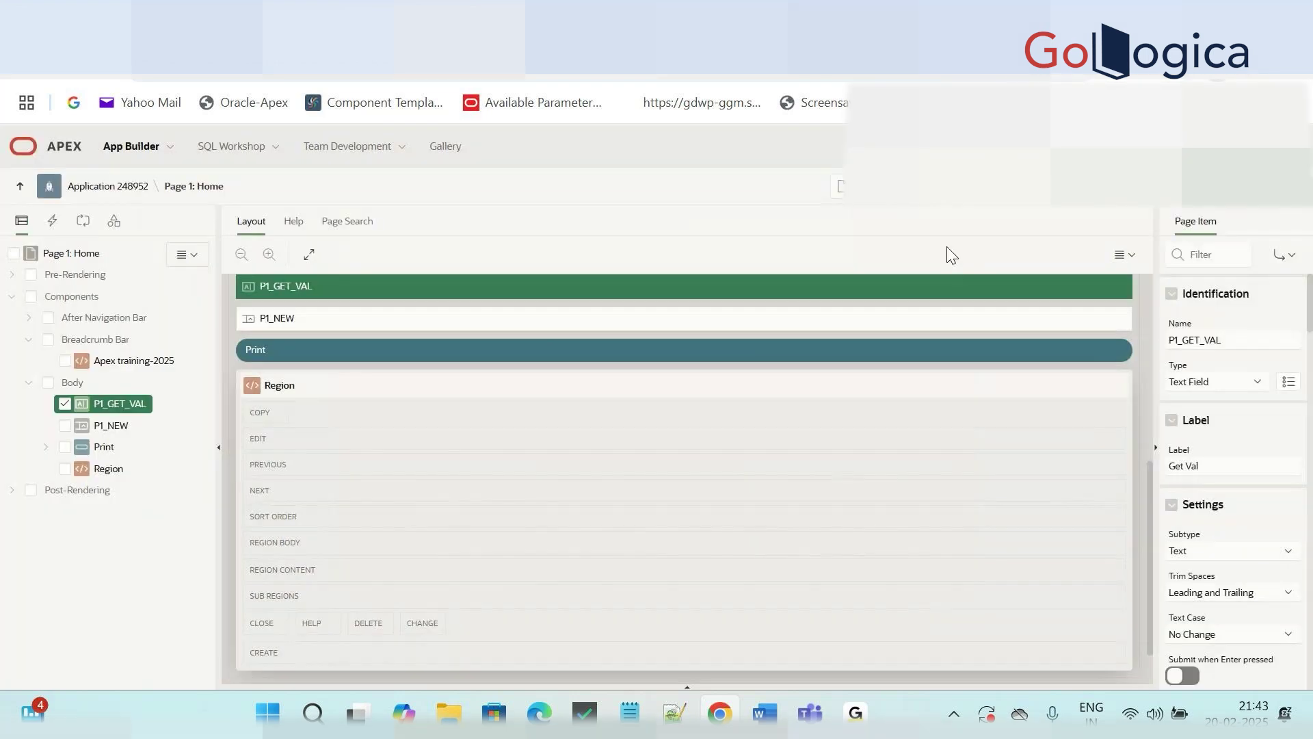
Step: Delete the Print Javascipt button, reached through Quick Edit on the running Home page, and rerun the page
click(340, 31)
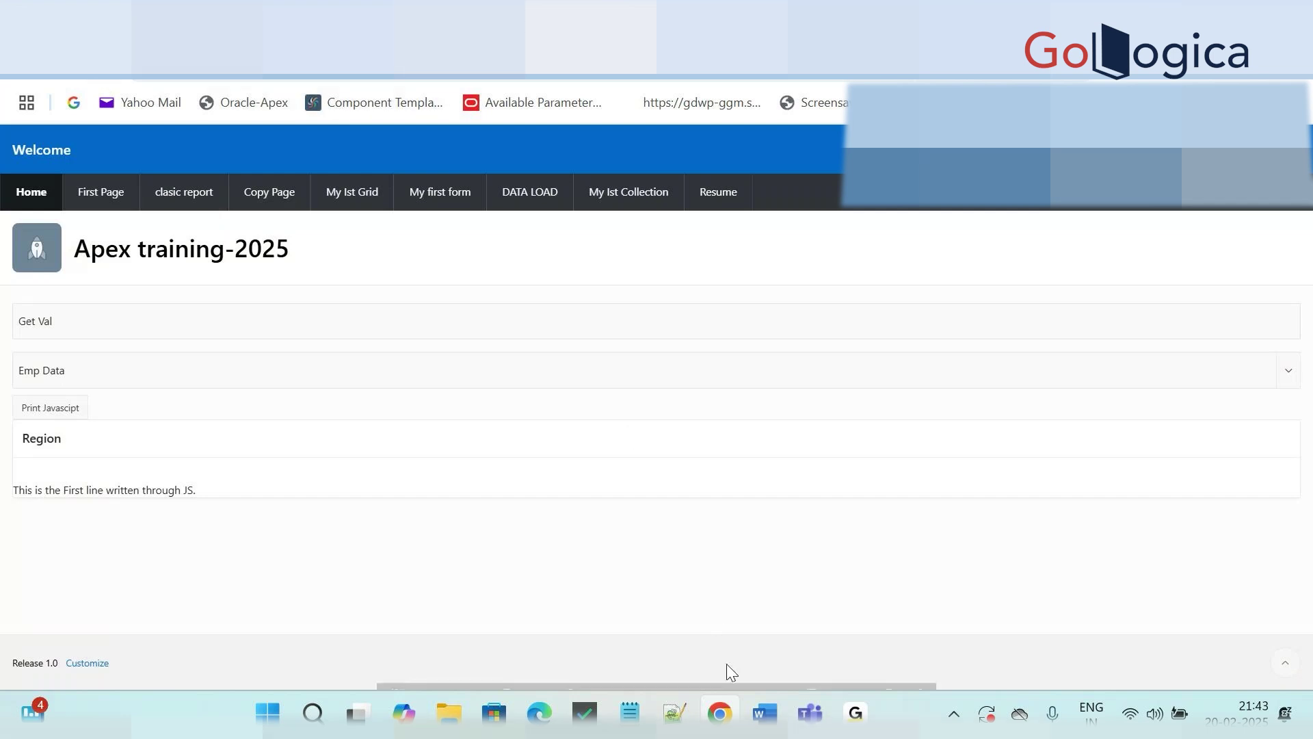
click(731, 685)
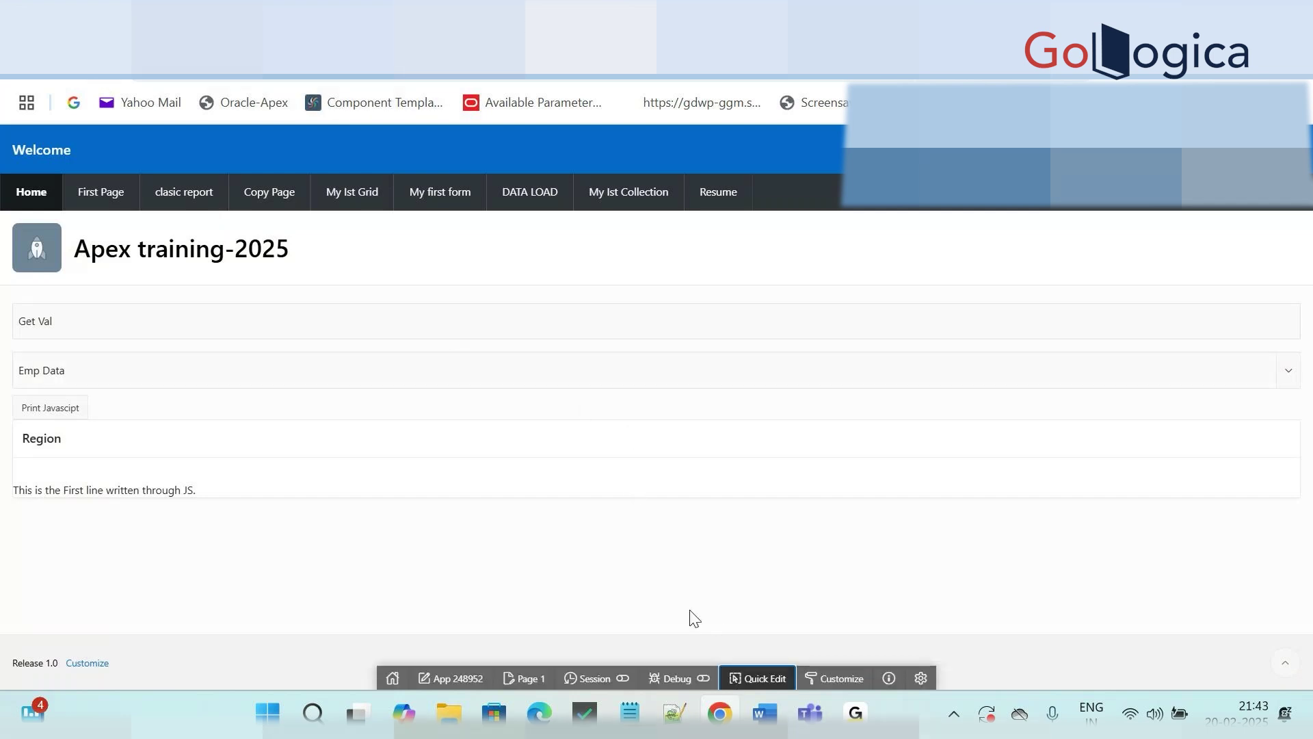
click(763, 683)
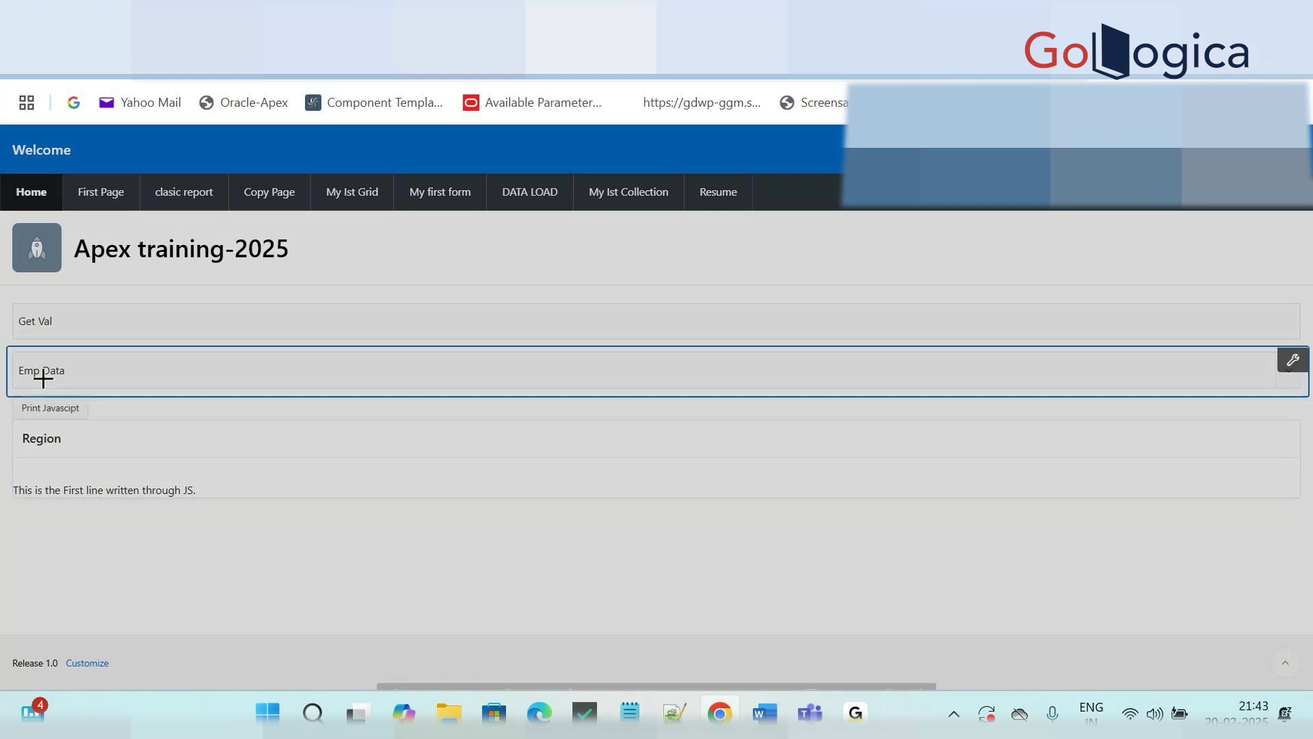
click(39, 404)
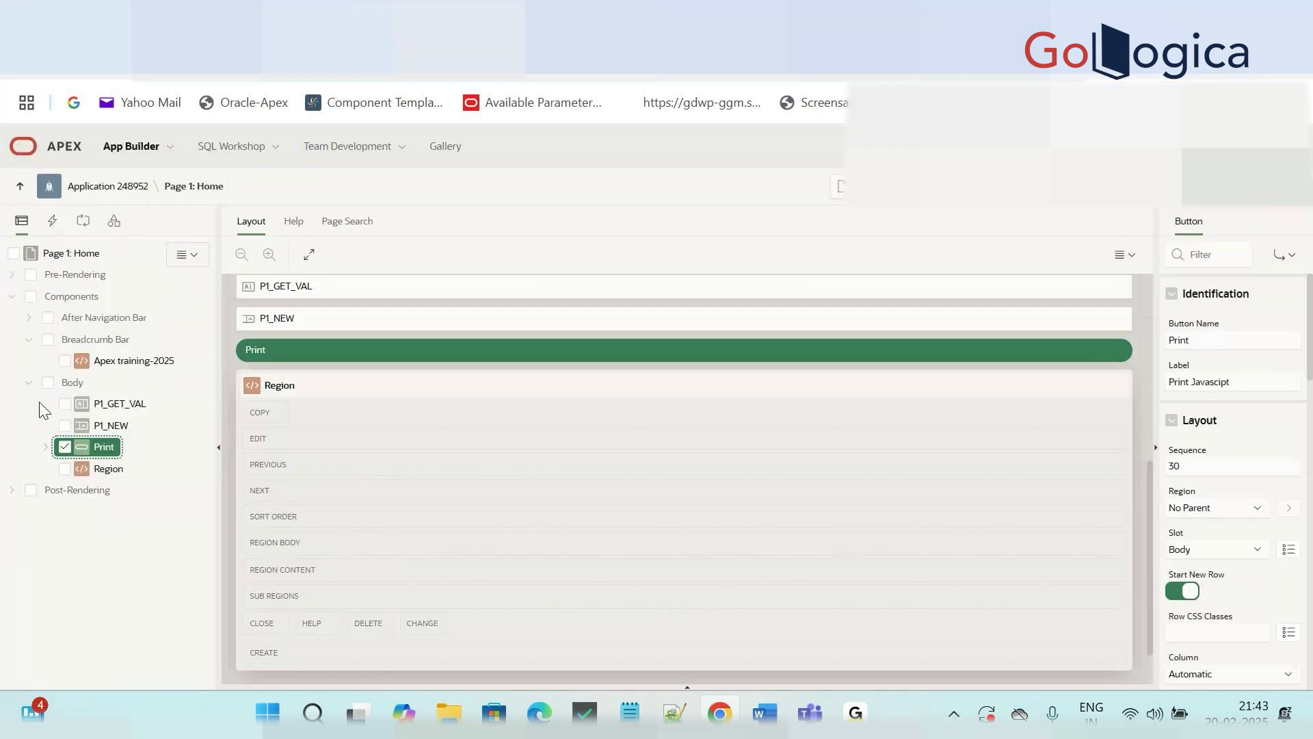
right_click(80, 446)
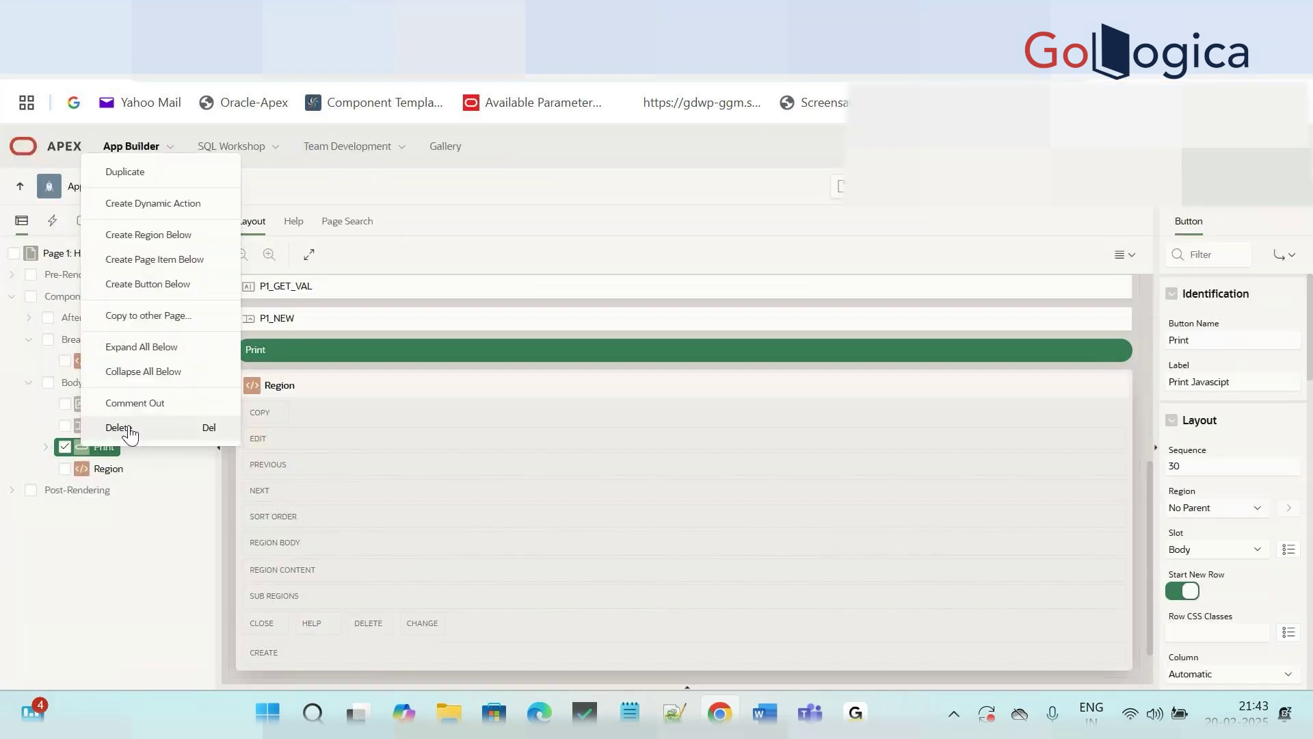
click(119, 427)
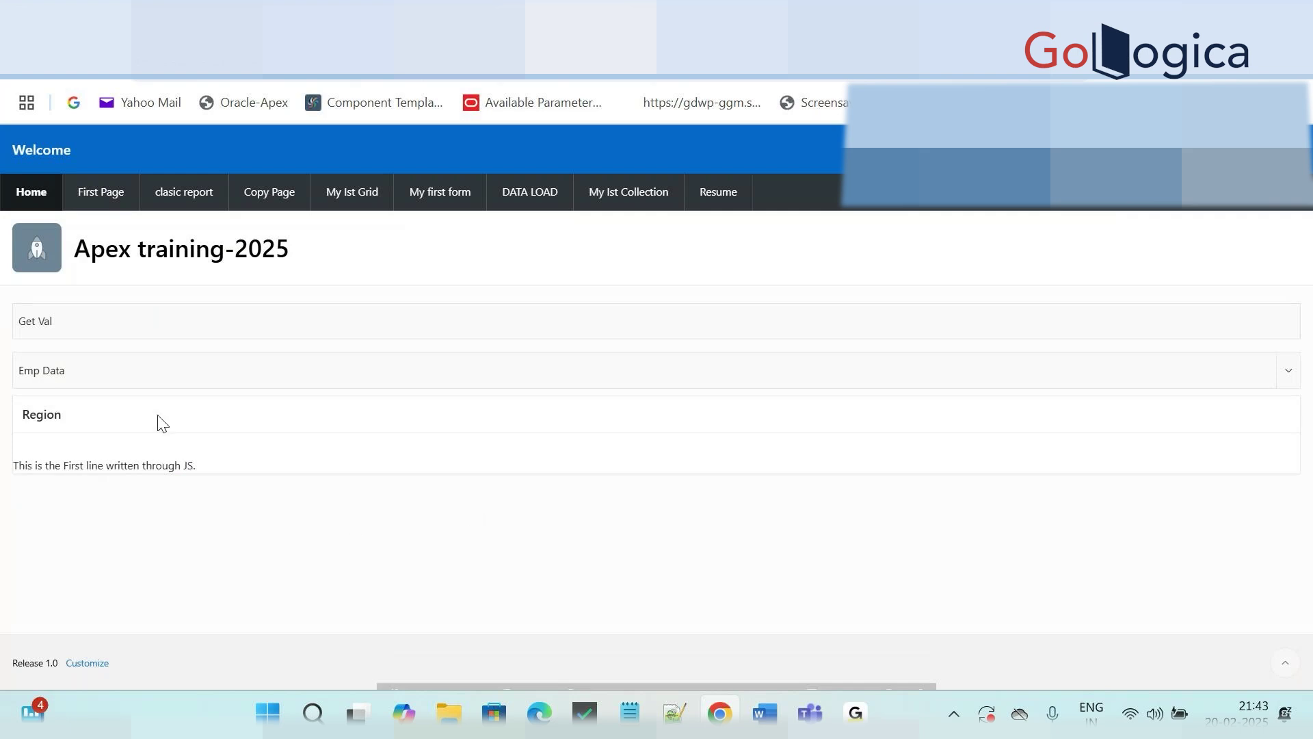
Step: Check the Emp Data list on the running Home page and return to the page definition in Page Designer
click(96, 375)
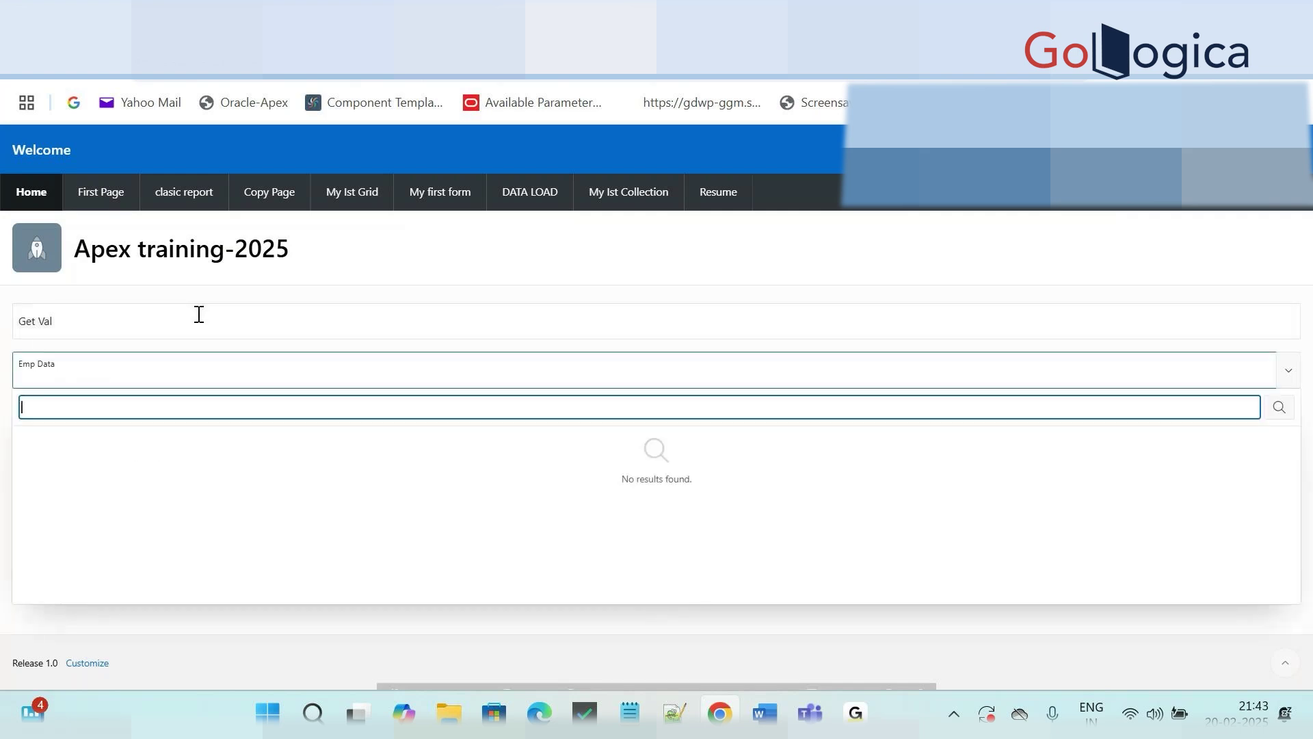
click(340, 279)
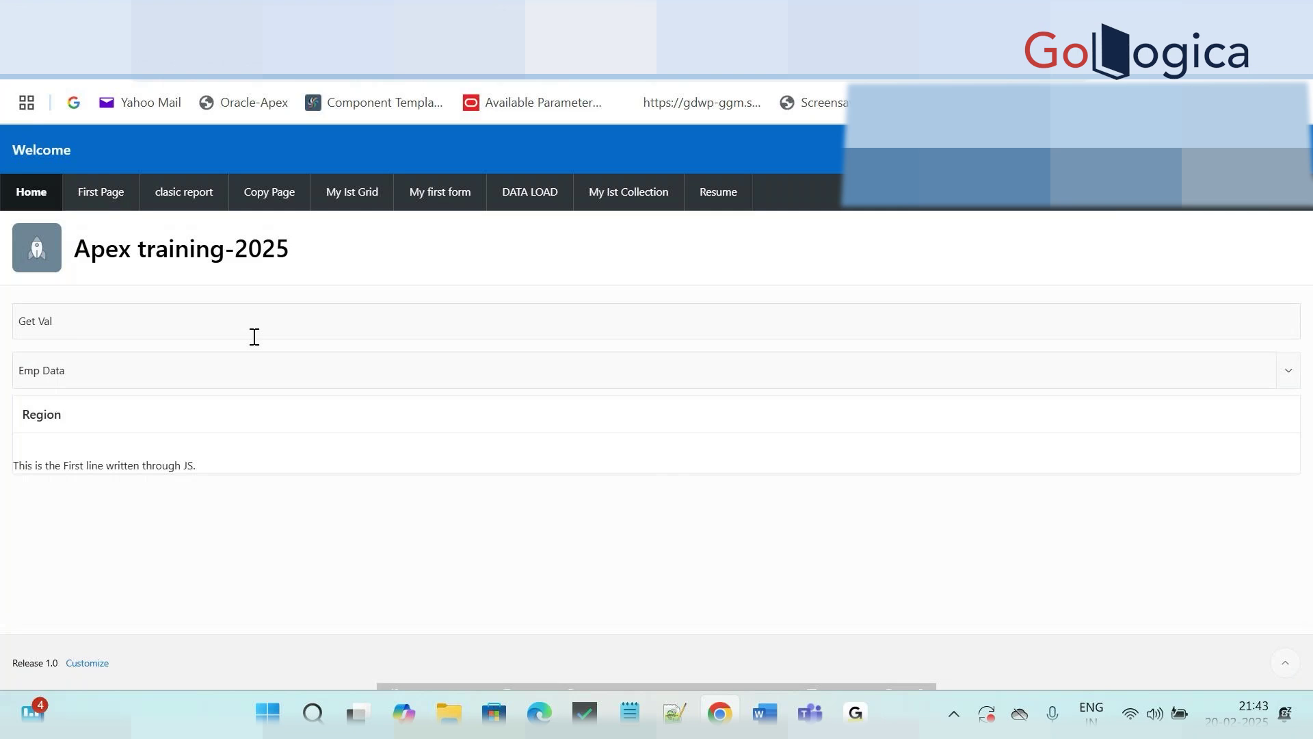
click(417, 7)
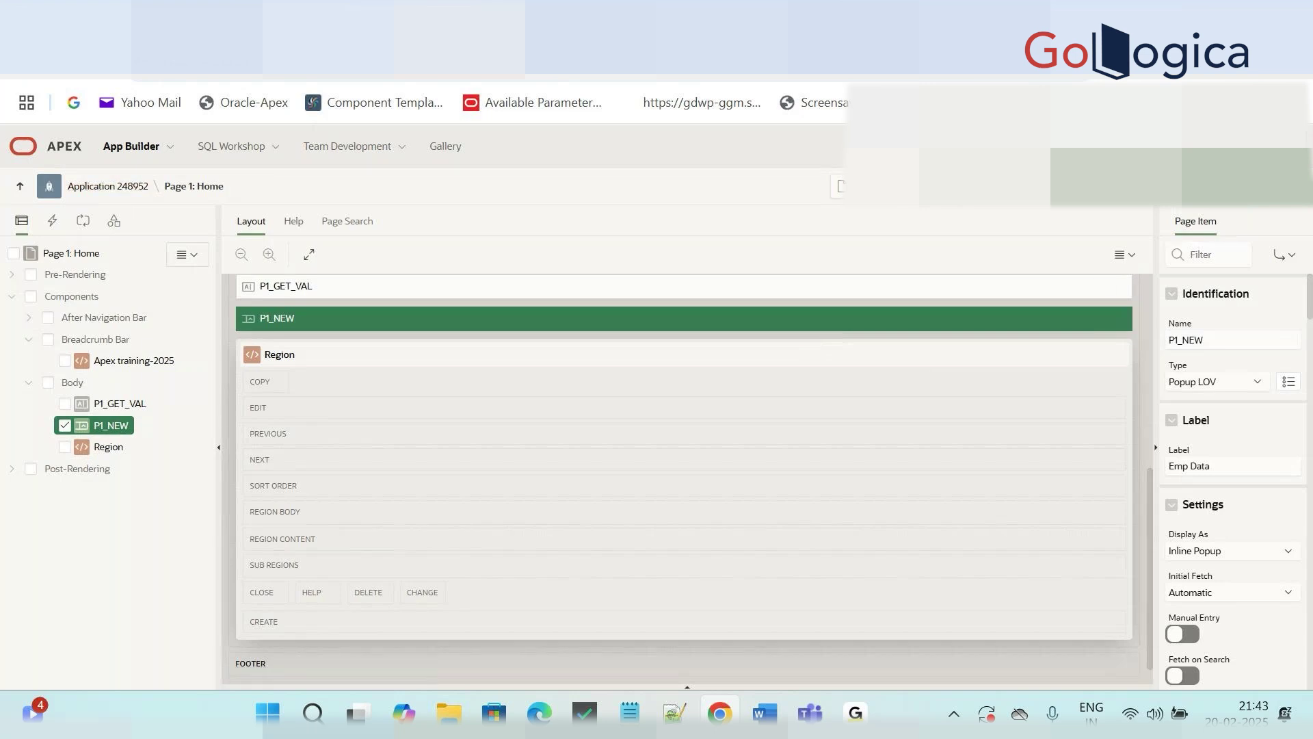
Step: Start an import from the Export / Import page of the Apex training-2025 application
click(1217, 65)
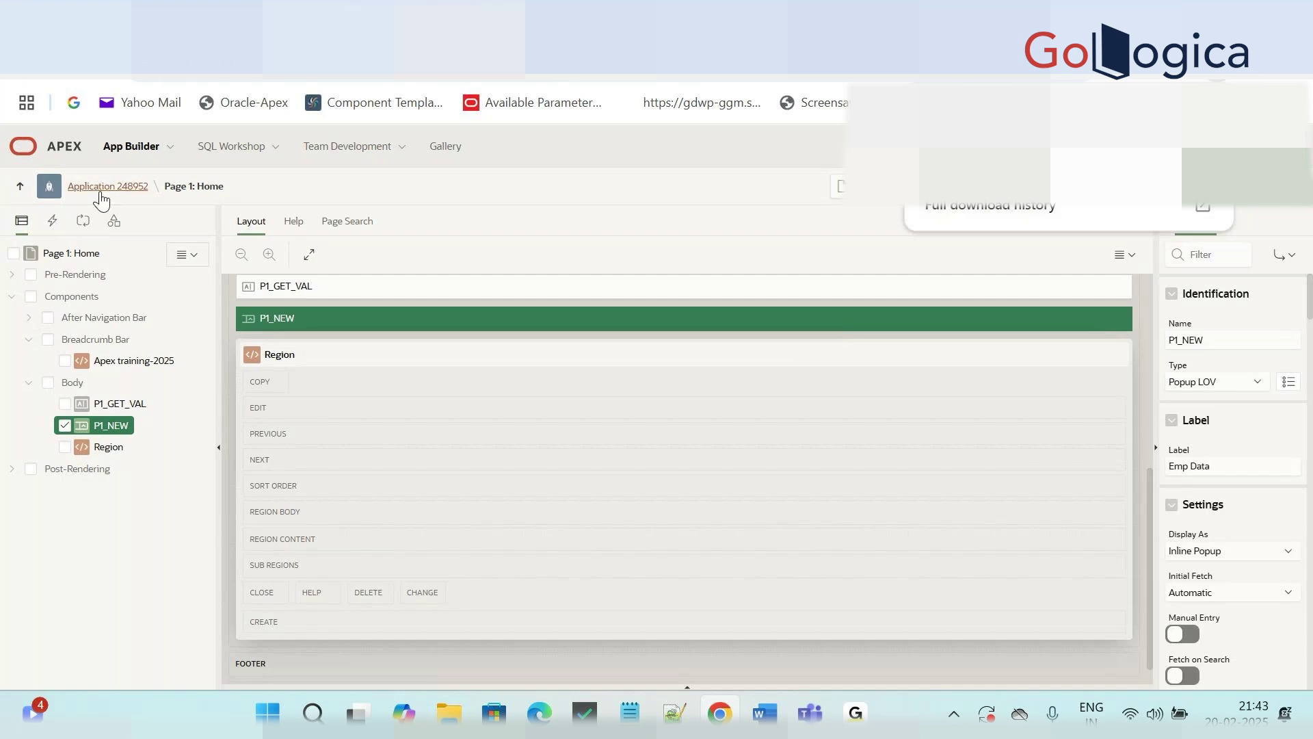
click(99, 195)
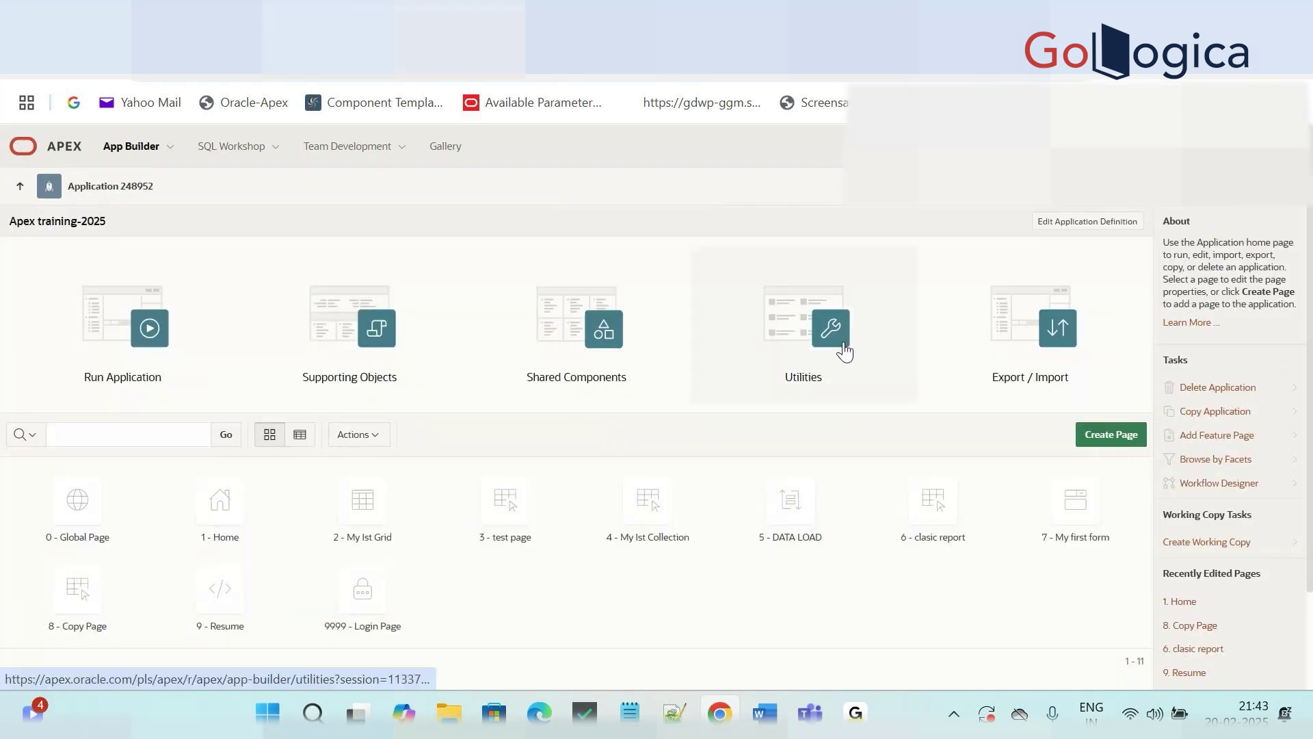
click(1009, 353)
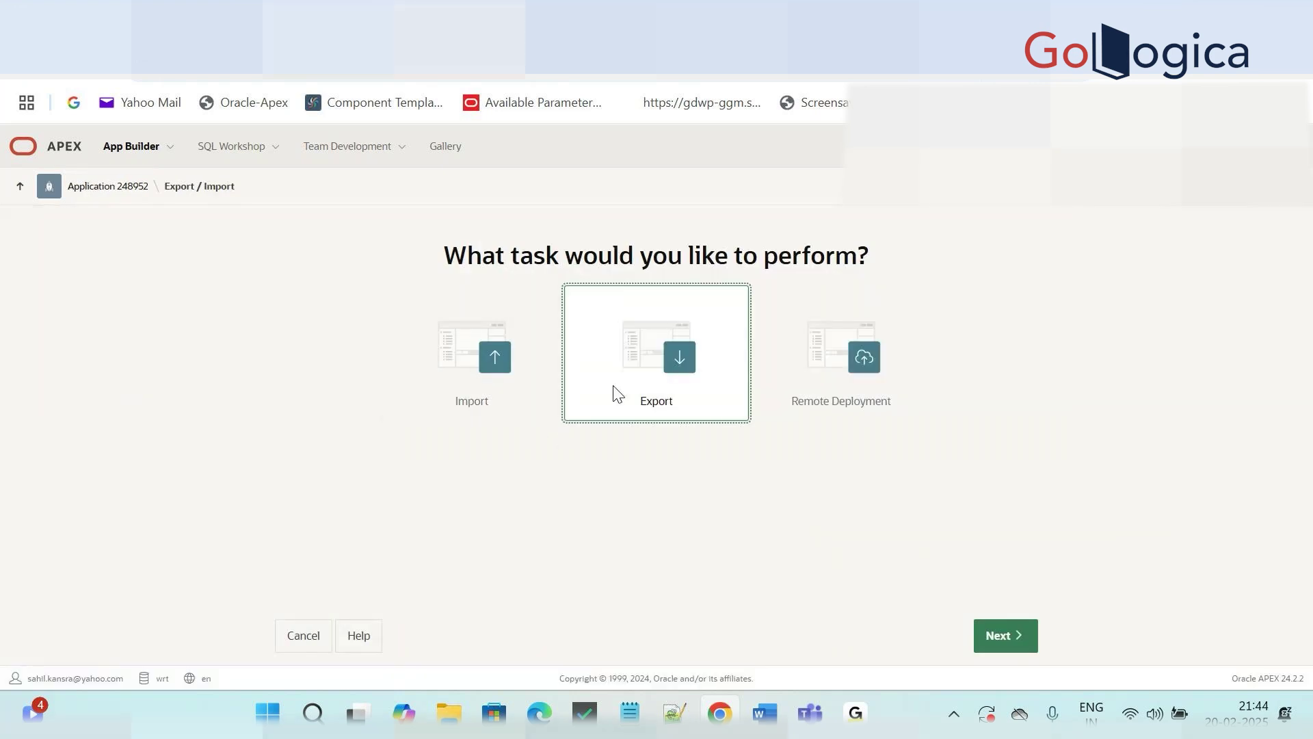
click(759, 540)
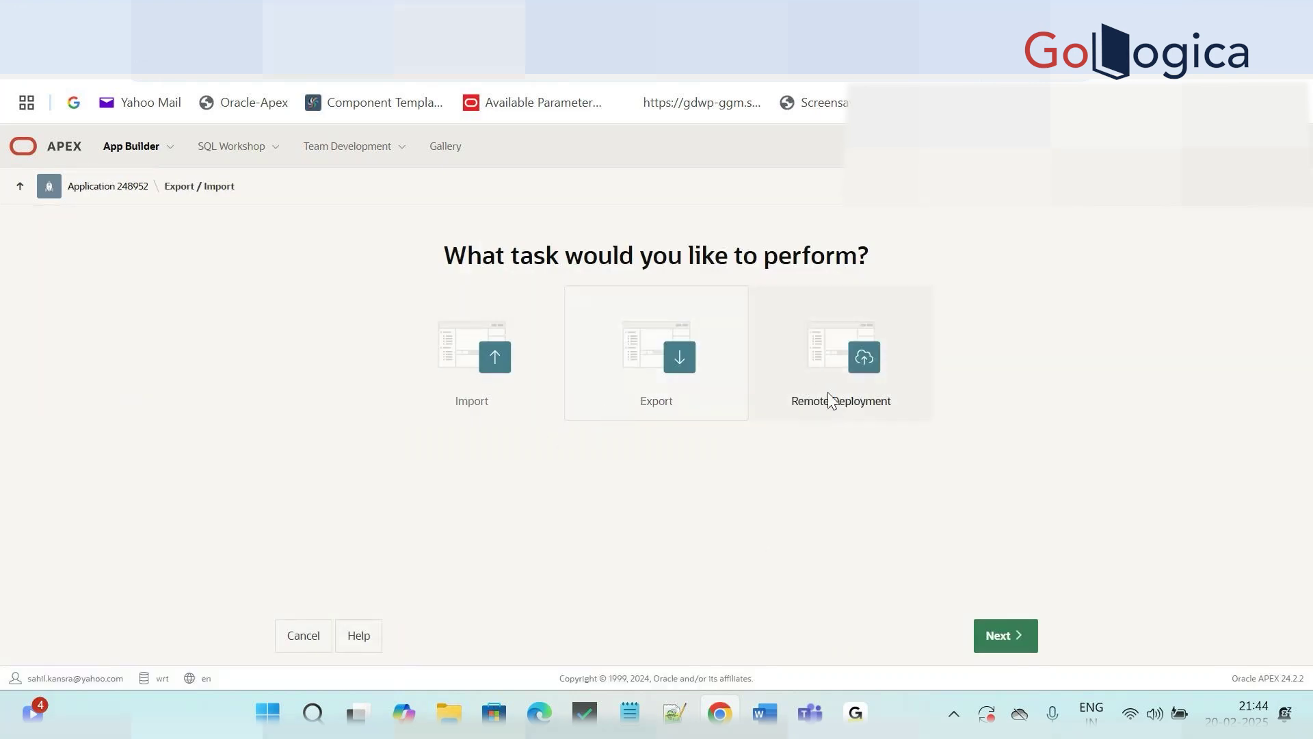
click(470, 384)
click(470, 384)
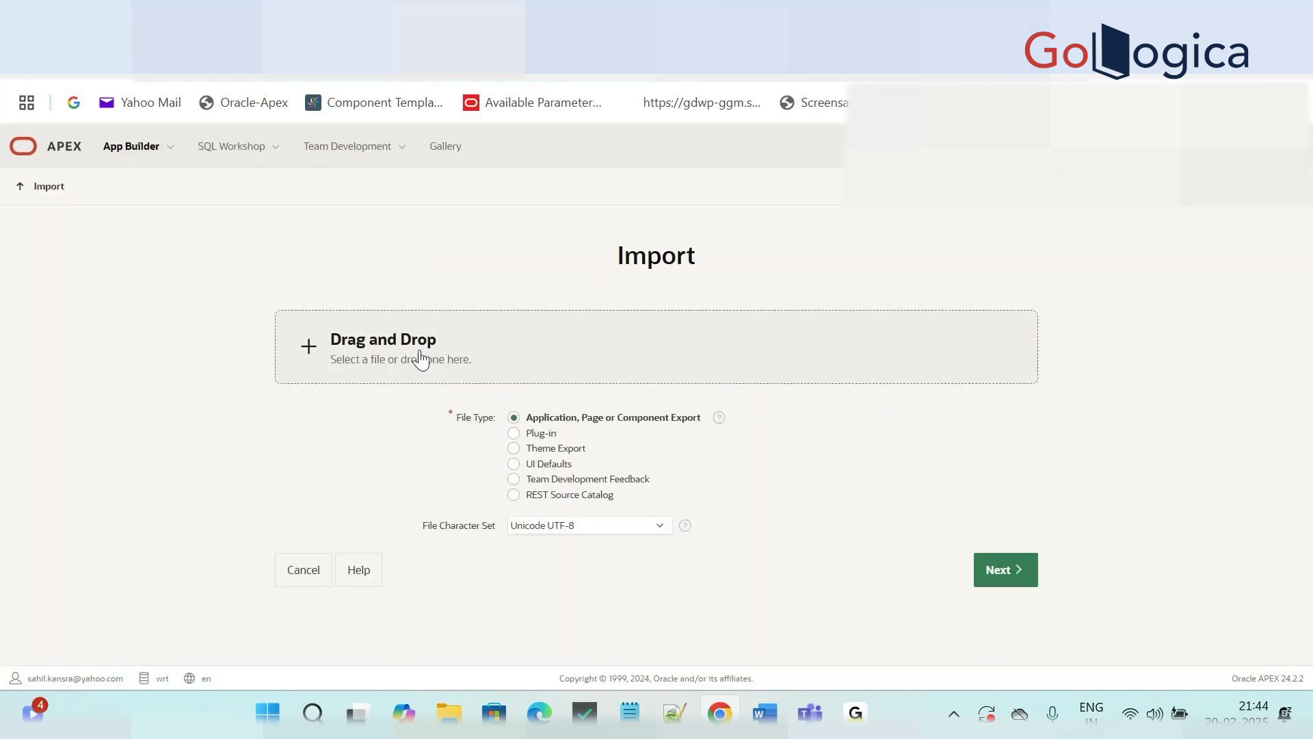
Step: Look at the import file chooser without picking a file and examine the Application, Page or Component Export file type
click(420, 350)
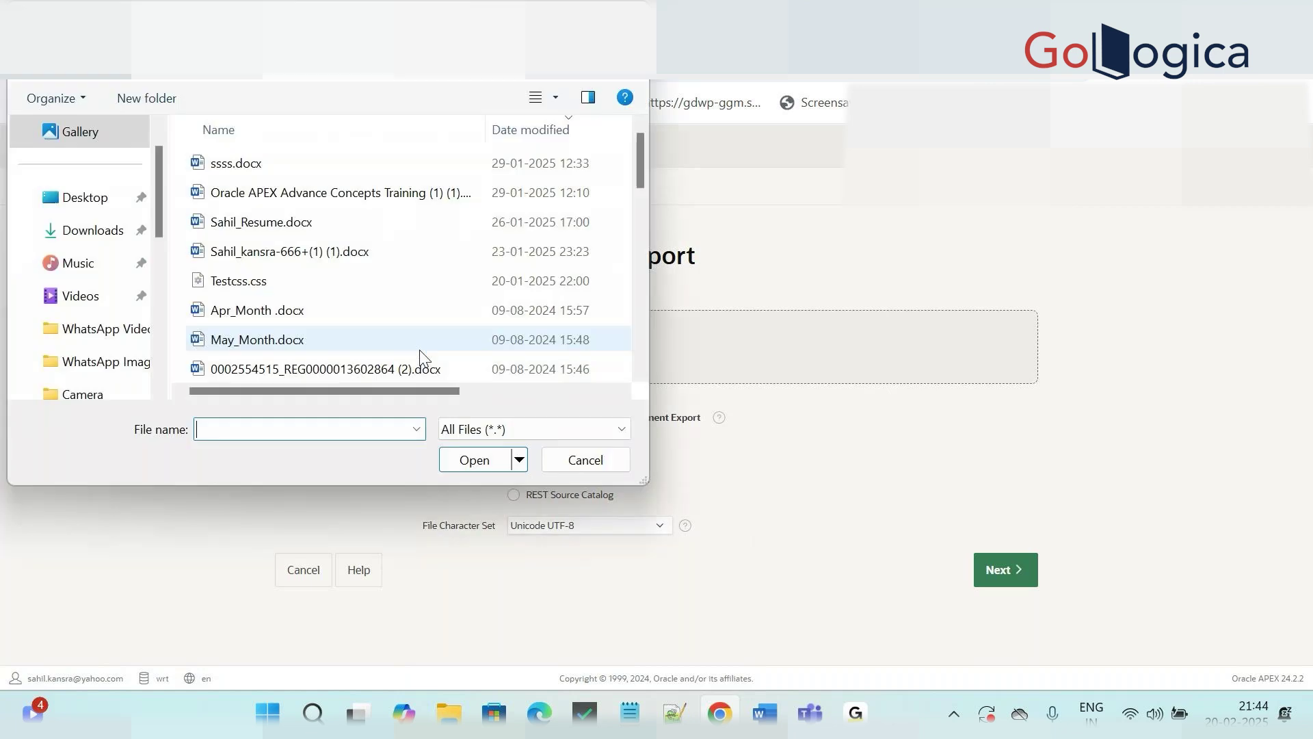
click(581, 460)
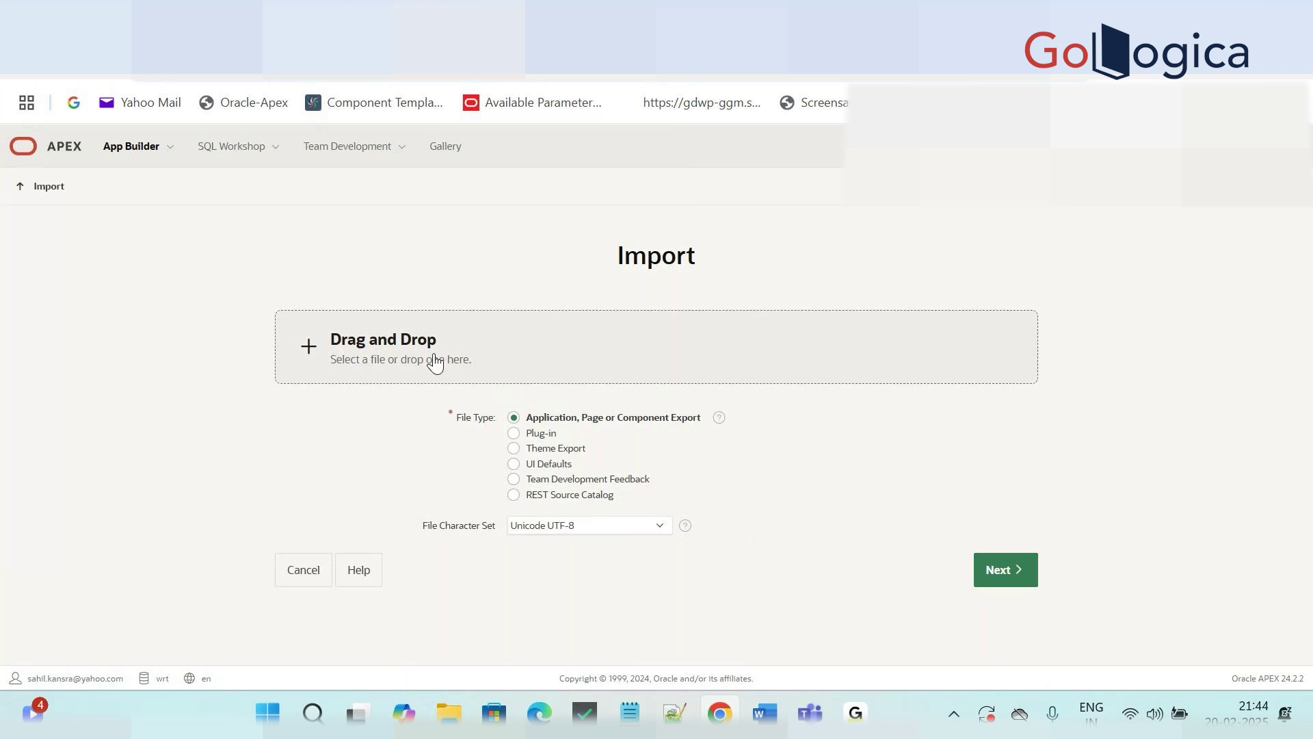
mouse_move(433, 420)
mouse_down()
mouse_move(719, 424)
mouse_move(703, 413)
mouse_up()
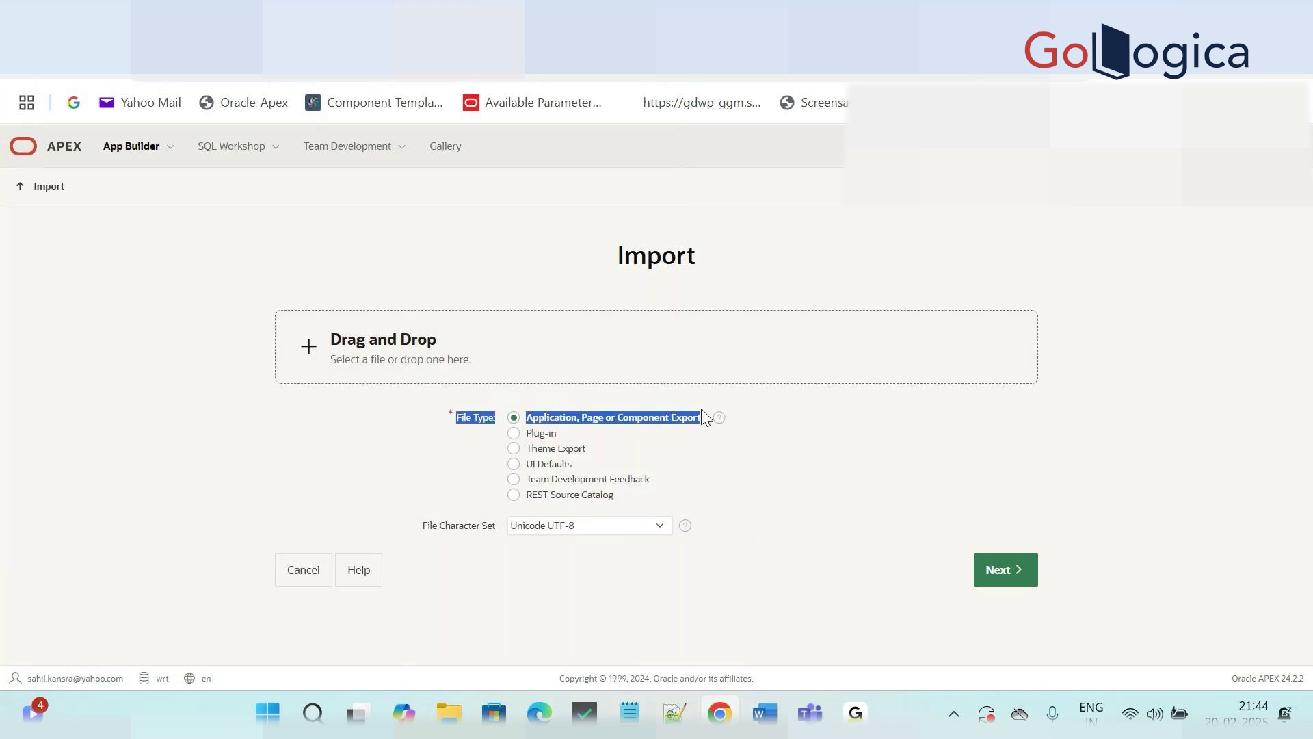
click(782, 445)
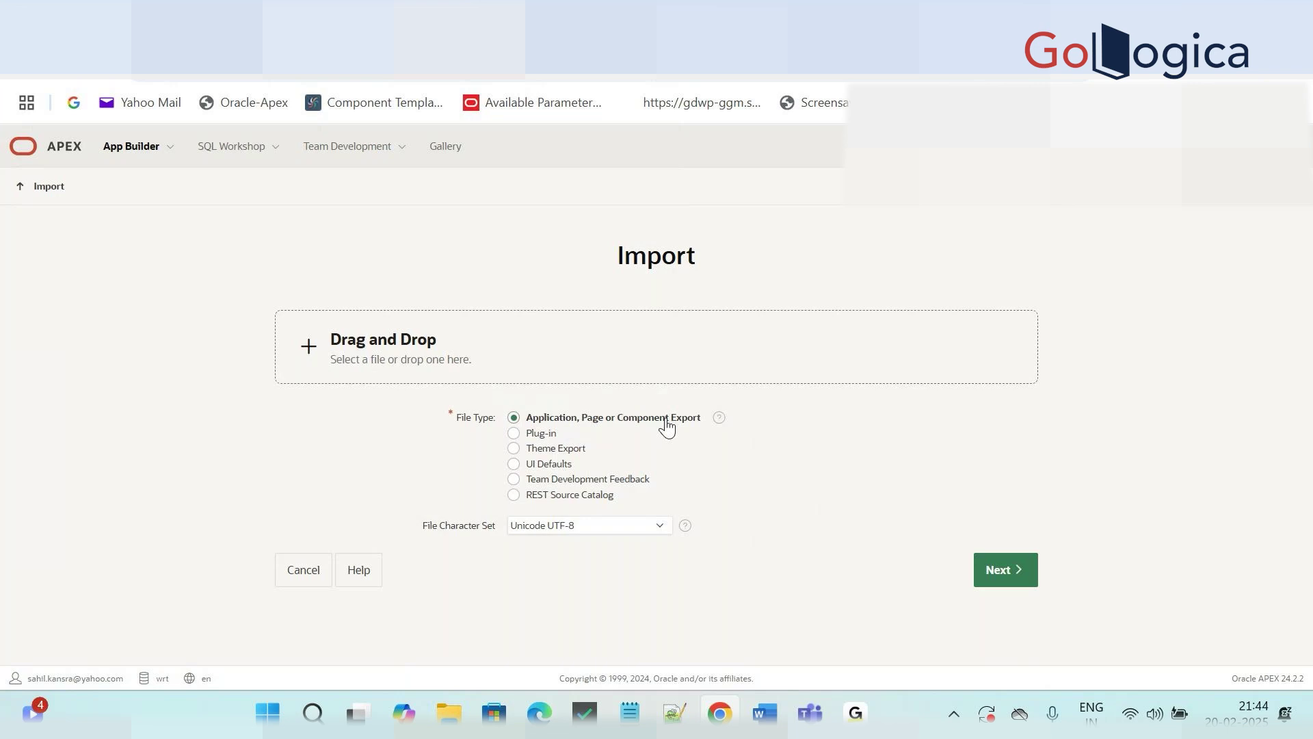
Step: Load f248952_page_1.sql from the Downloads folder as an Application, Page or Component Export and continue to the page installation
click(540, 353)
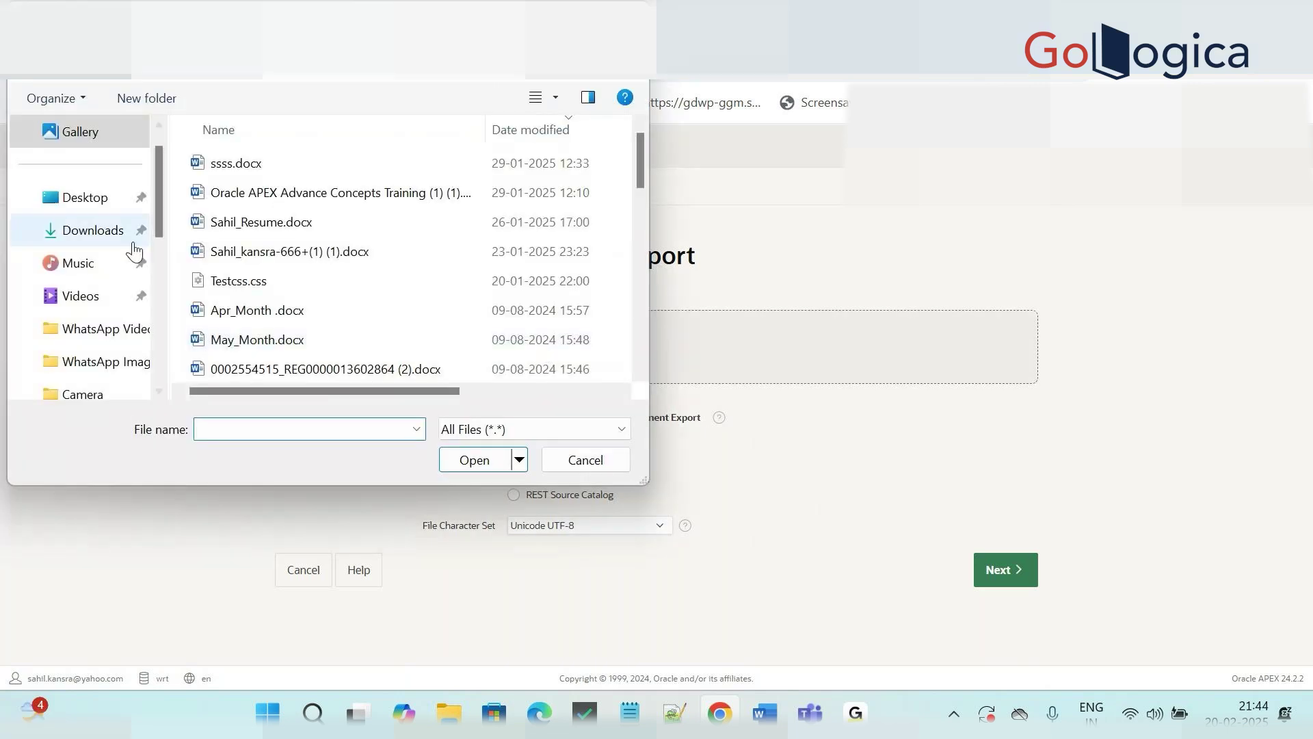
click(93, 244)
double_click(287, 191)
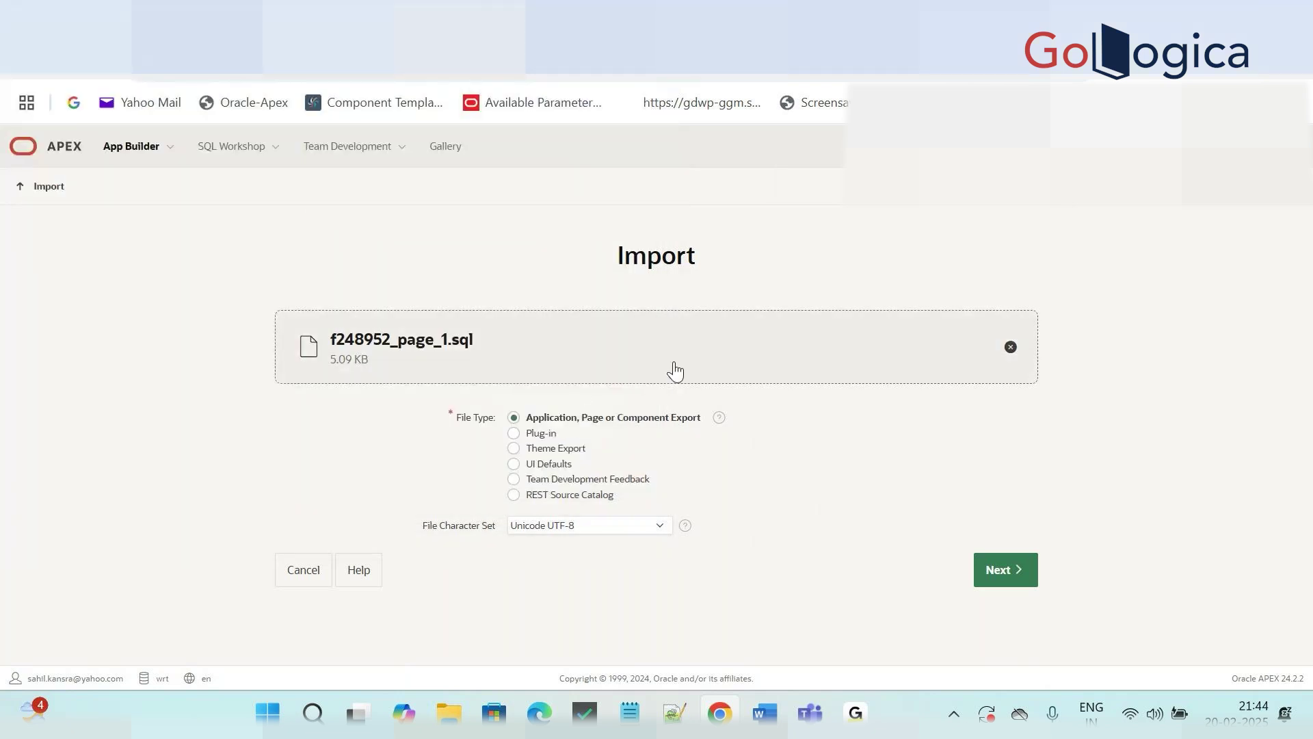
click(1008, 569)
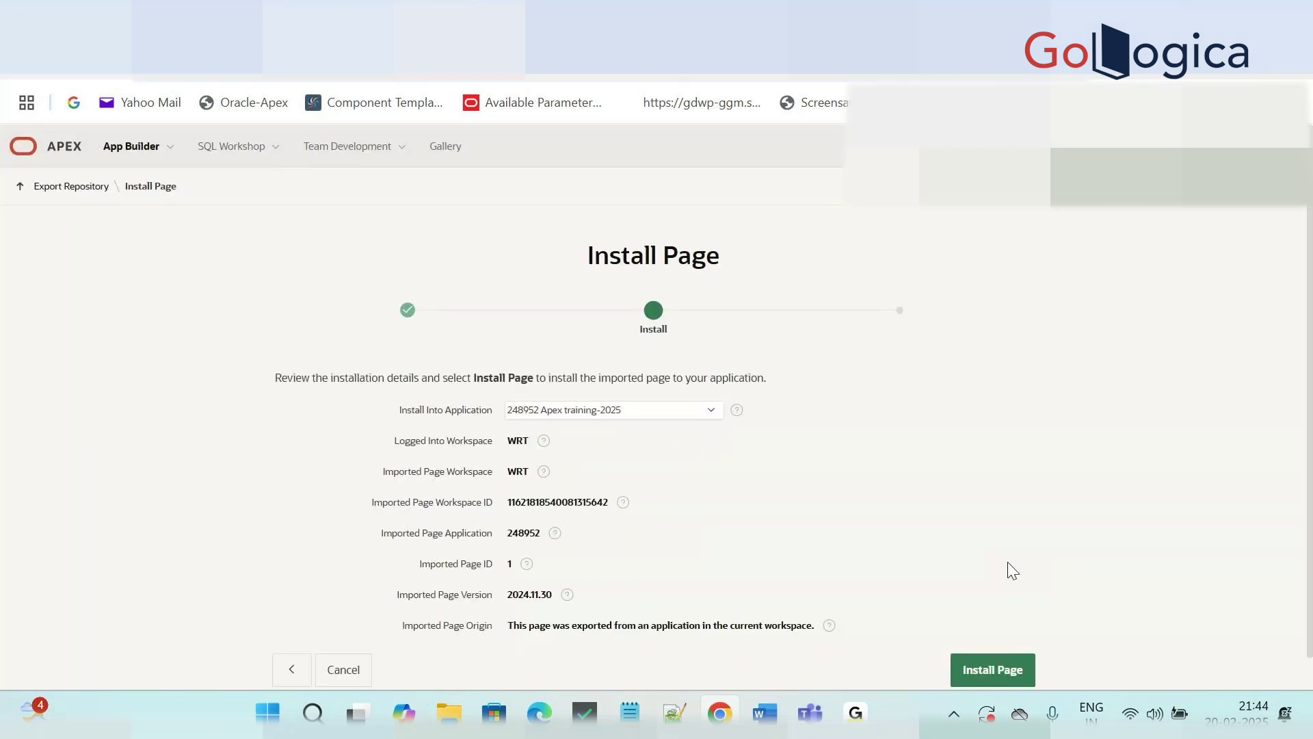
Step: Examine the Install Page details, including the target application, the workspaces and the imported page ID and version
scroll(1012, 569, down, 1)
scroll(1012, 569, up, 1)
scroll(1012, 570, down, 1)
key(ctrl+plus)
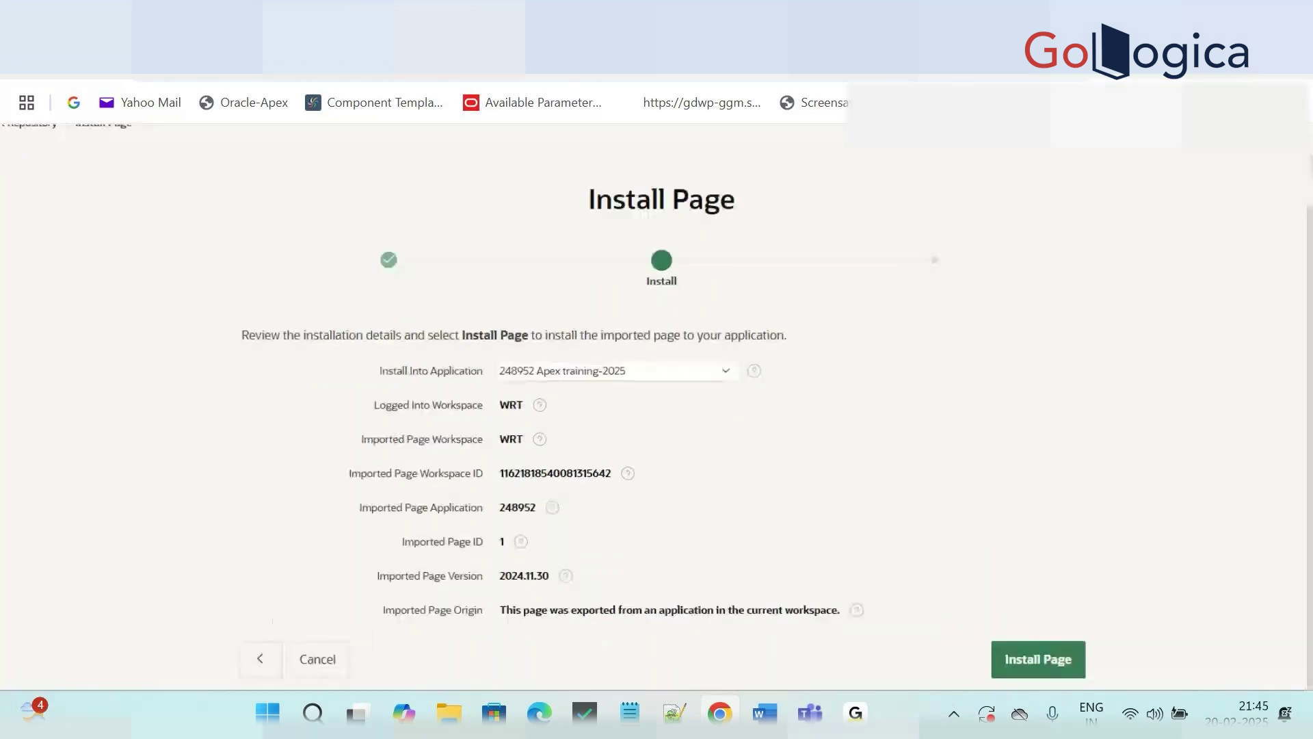
scroll(607, 420, up, 3)
double_click(475, 446)
right_click(460, 453)
click(444, 452)
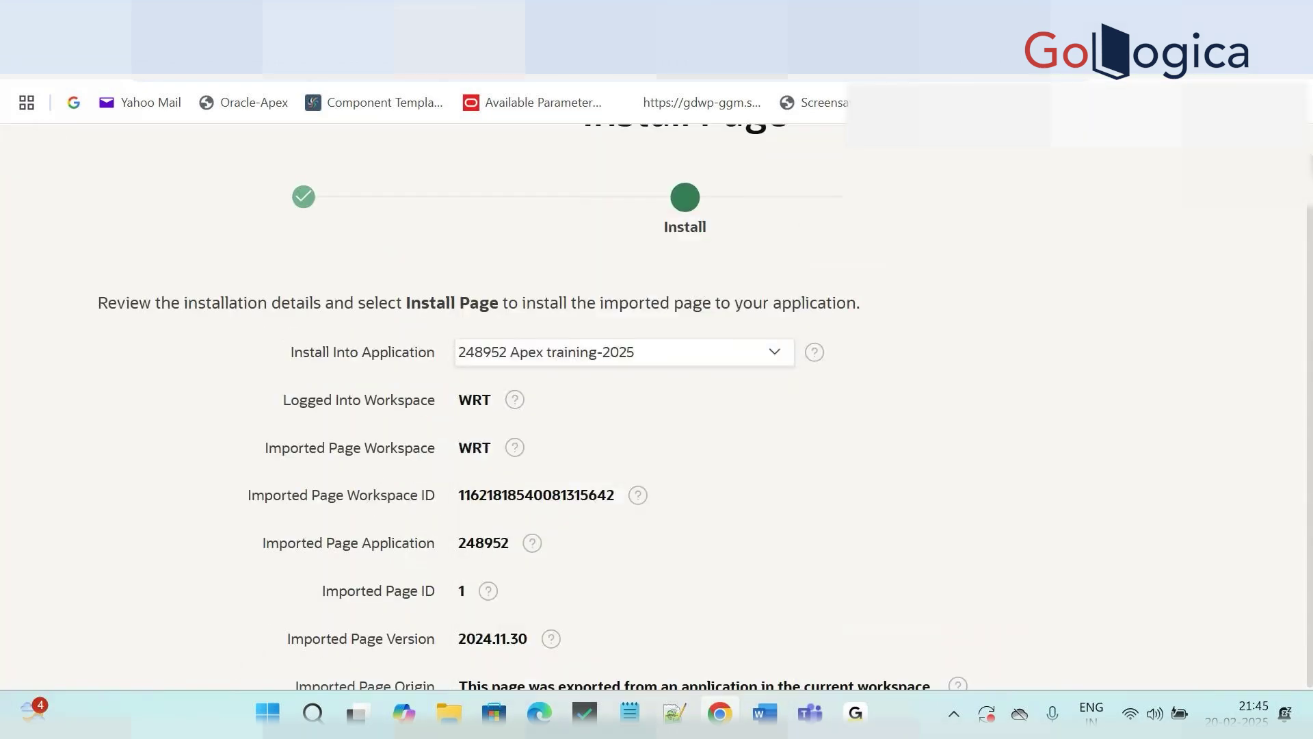
scroll(607, 419, down, 1)
key(Tab)
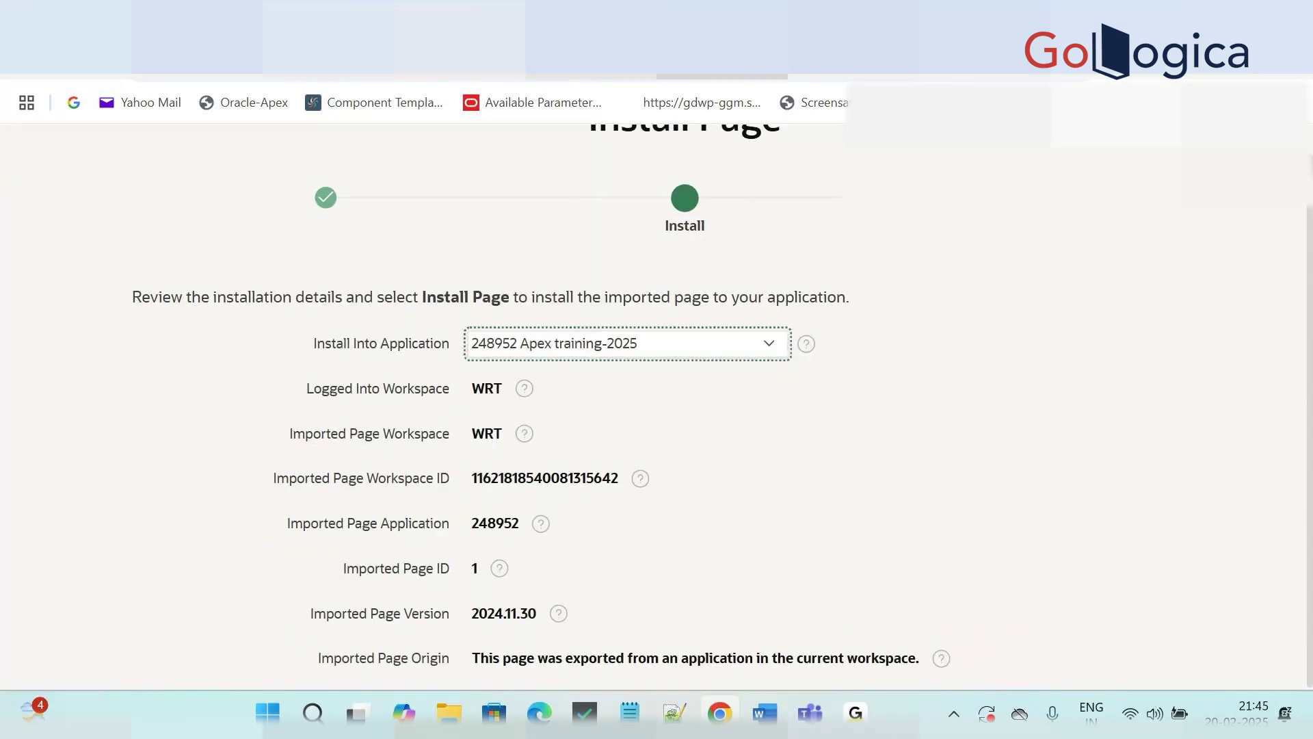
scroll(657, 410, down, 1)
key(ctrl+minus)
click(1099, 628)
scroll(657, 410, left, 2)
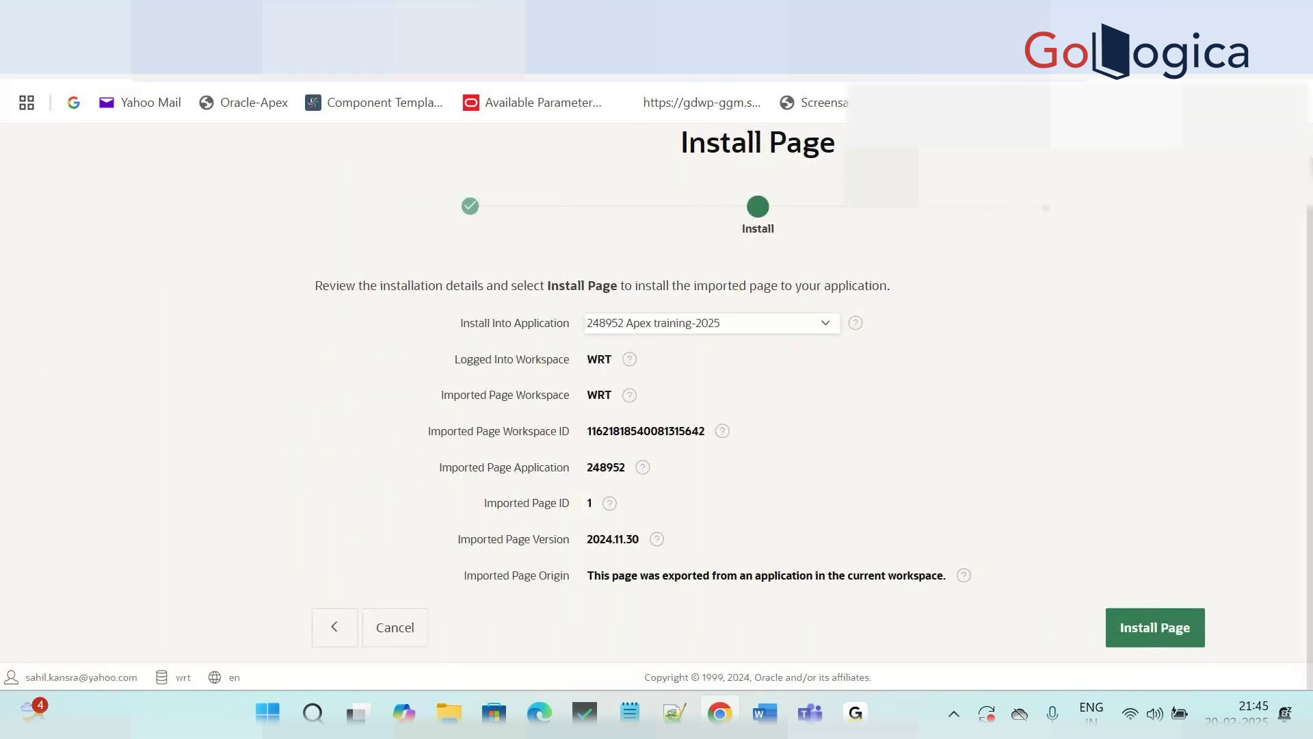
key(ctrl+minus)
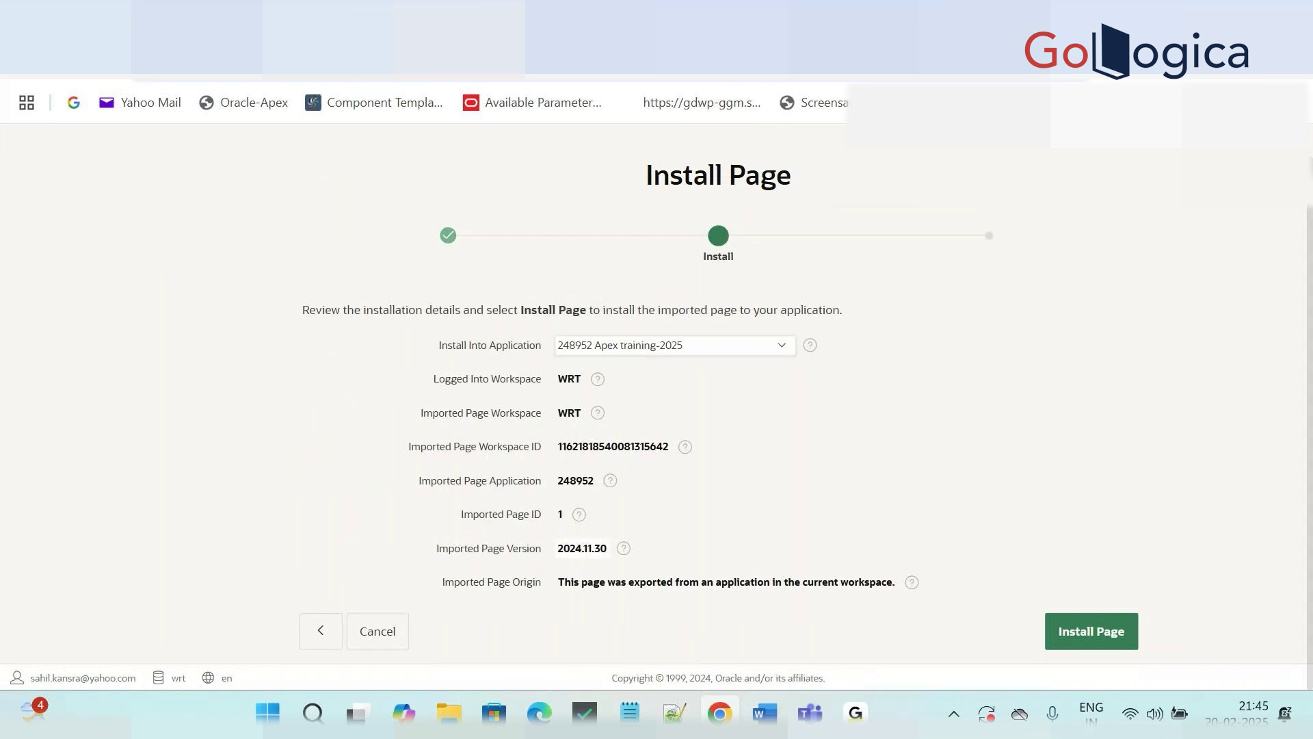
Step: Read the Imported Page Origin entry in the installation details
triple_click(650, 585)
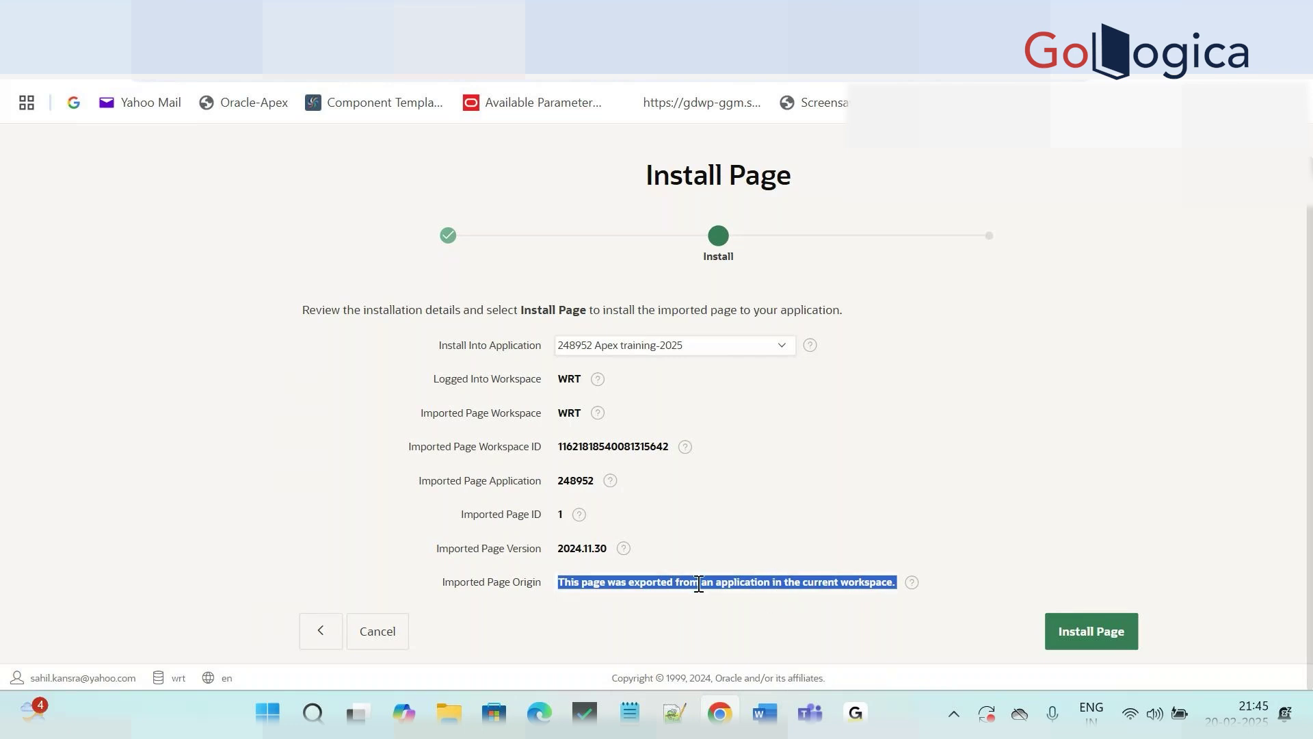
click(580, 583)
right_click(580, 583)
click(704, 626)
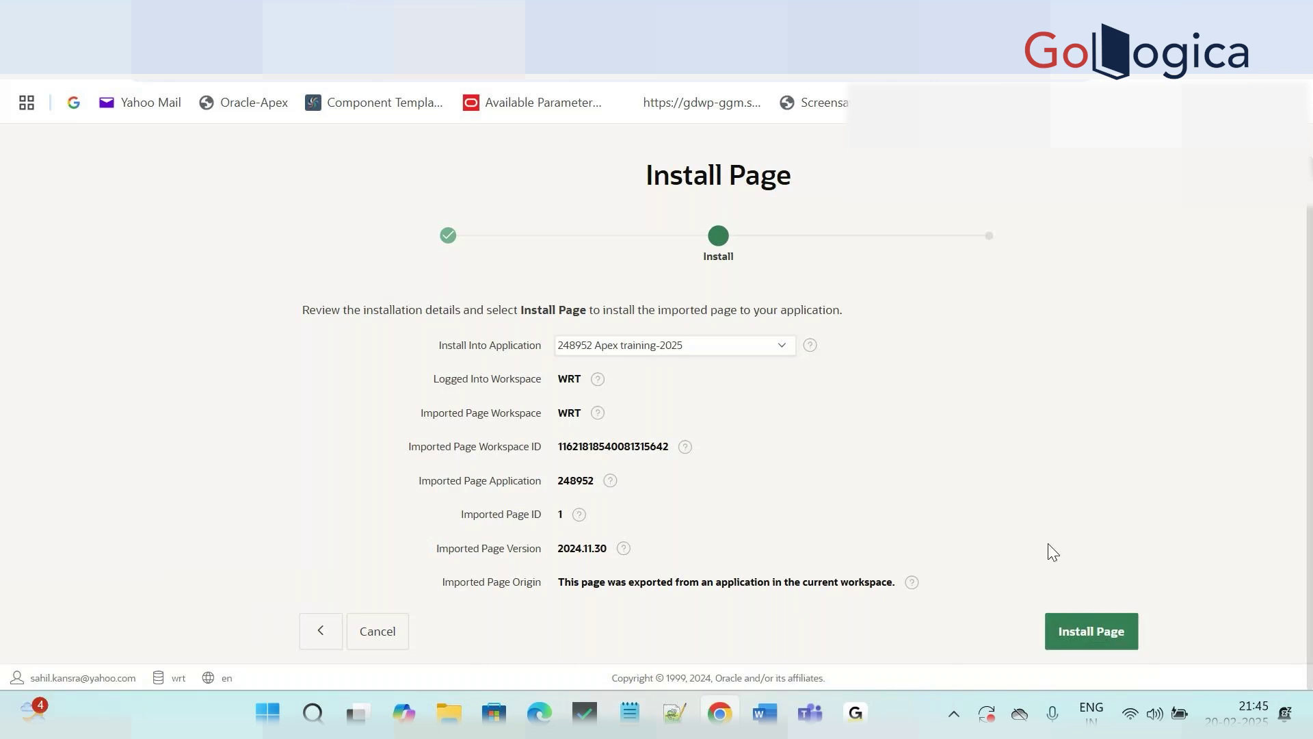
scroll(1053, 551, down, 2)
scroll(657, 404, down, 1)
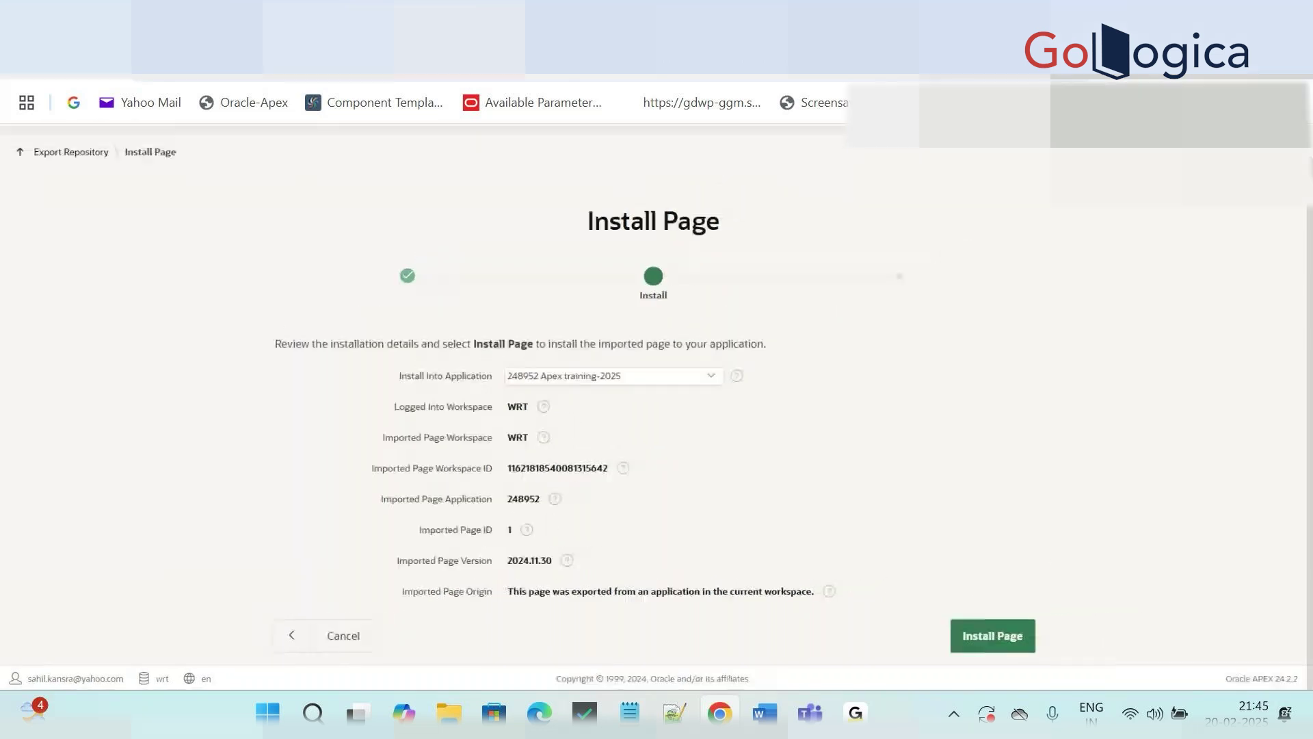
Step: Check the running Home page, then request installation of the imported page into 248952 Apex training-2025
click(274, 13)
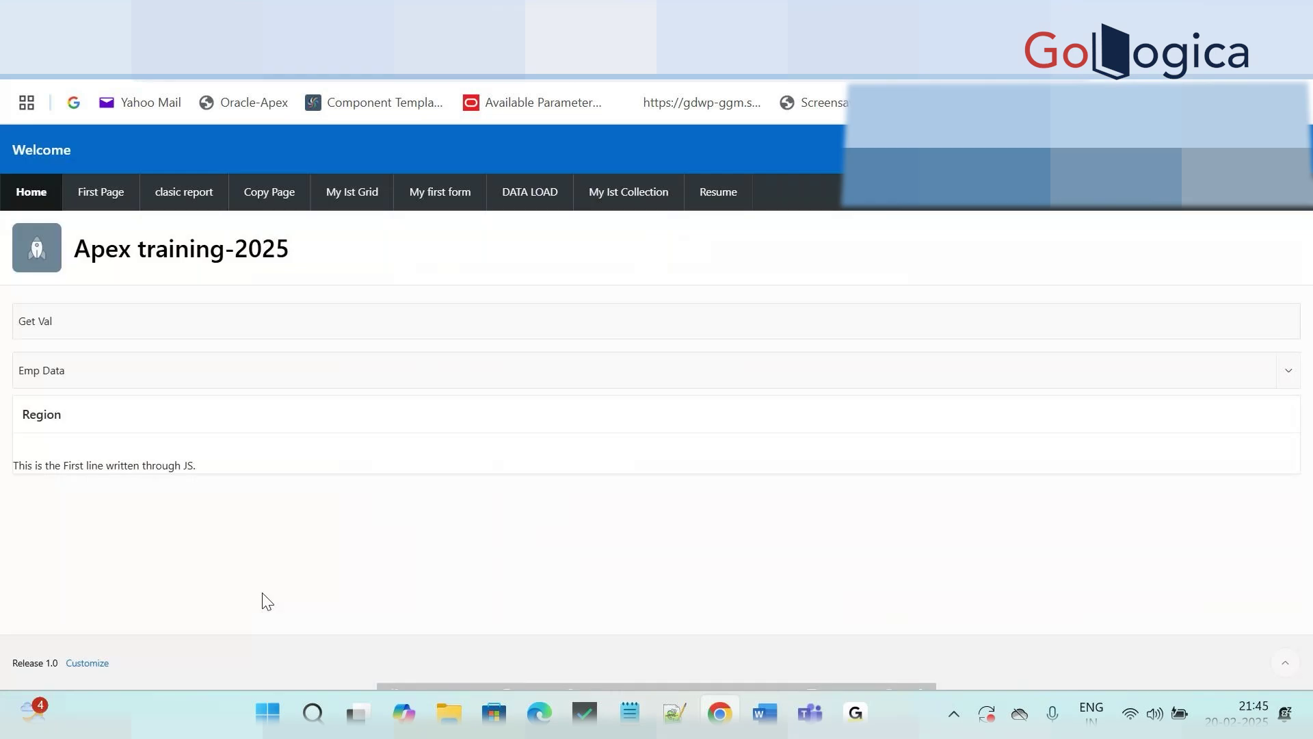
click(429, 2)
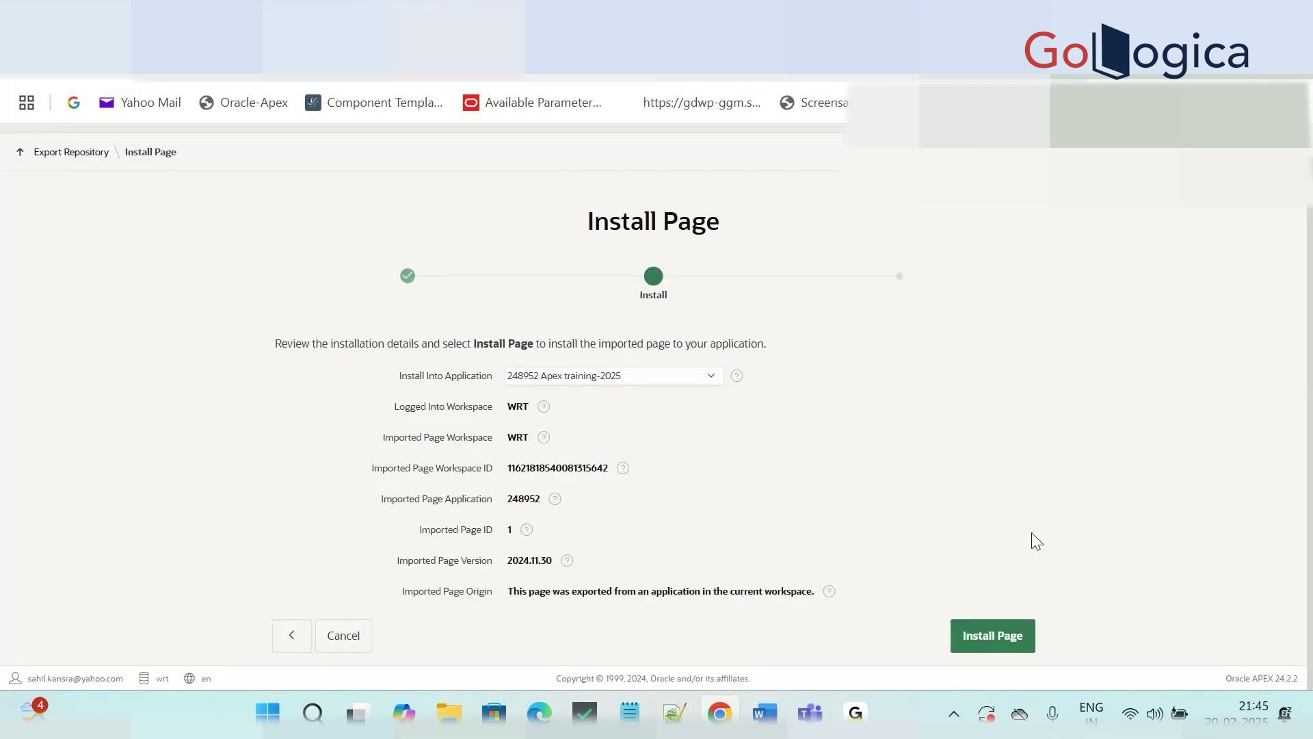
click(1012, 638)
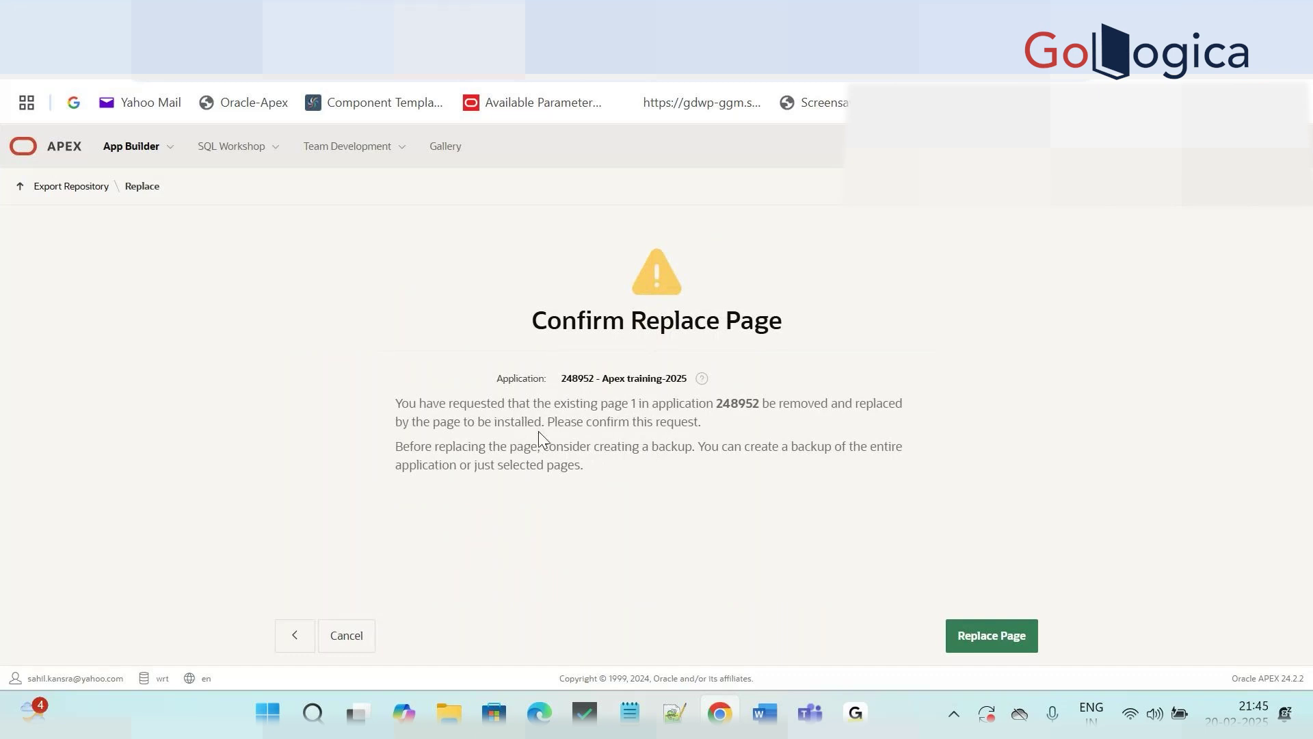
Step: Read the Confirm Replace Page text about overwriting the existing page 1 and creating a backup
double_click(447, 404)
double_click(577, 403)
double_click(668, 403)
double_click(737, 403)
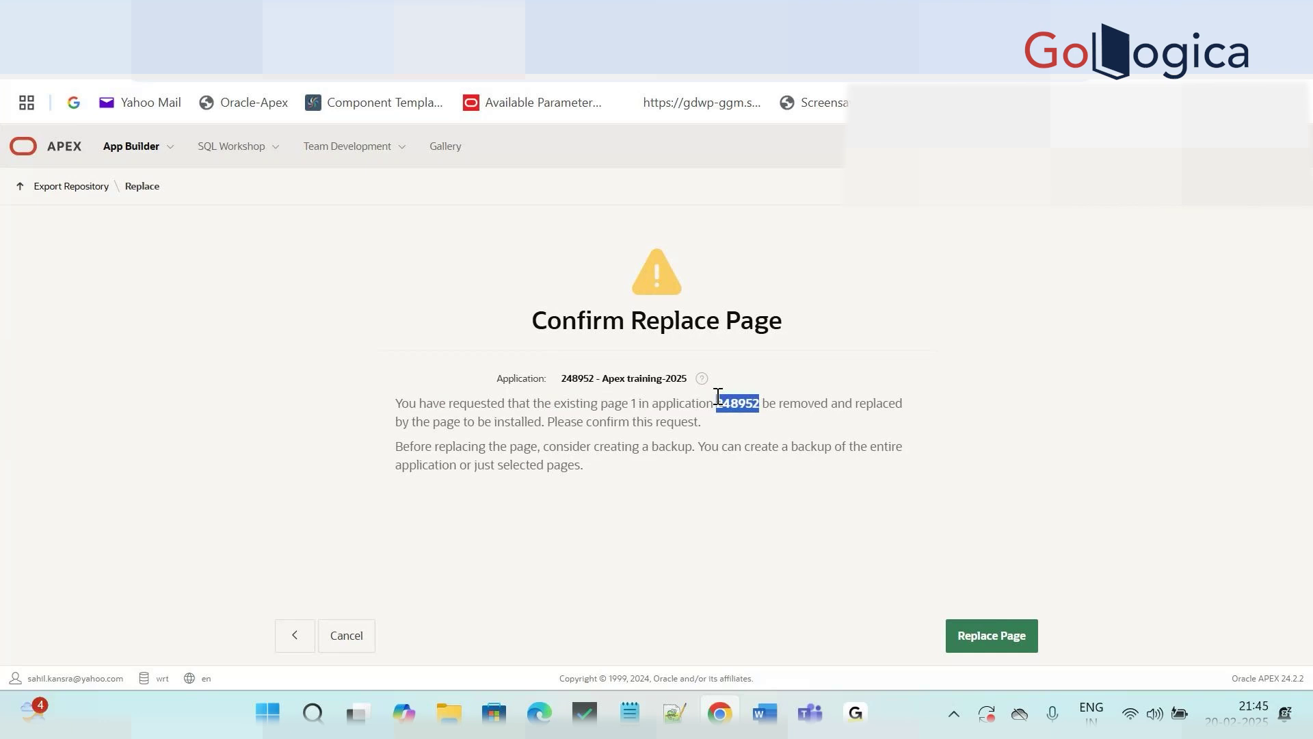
double_click(811, 392)
drag(811, 394, 527, 419)
double_click(517, 421)
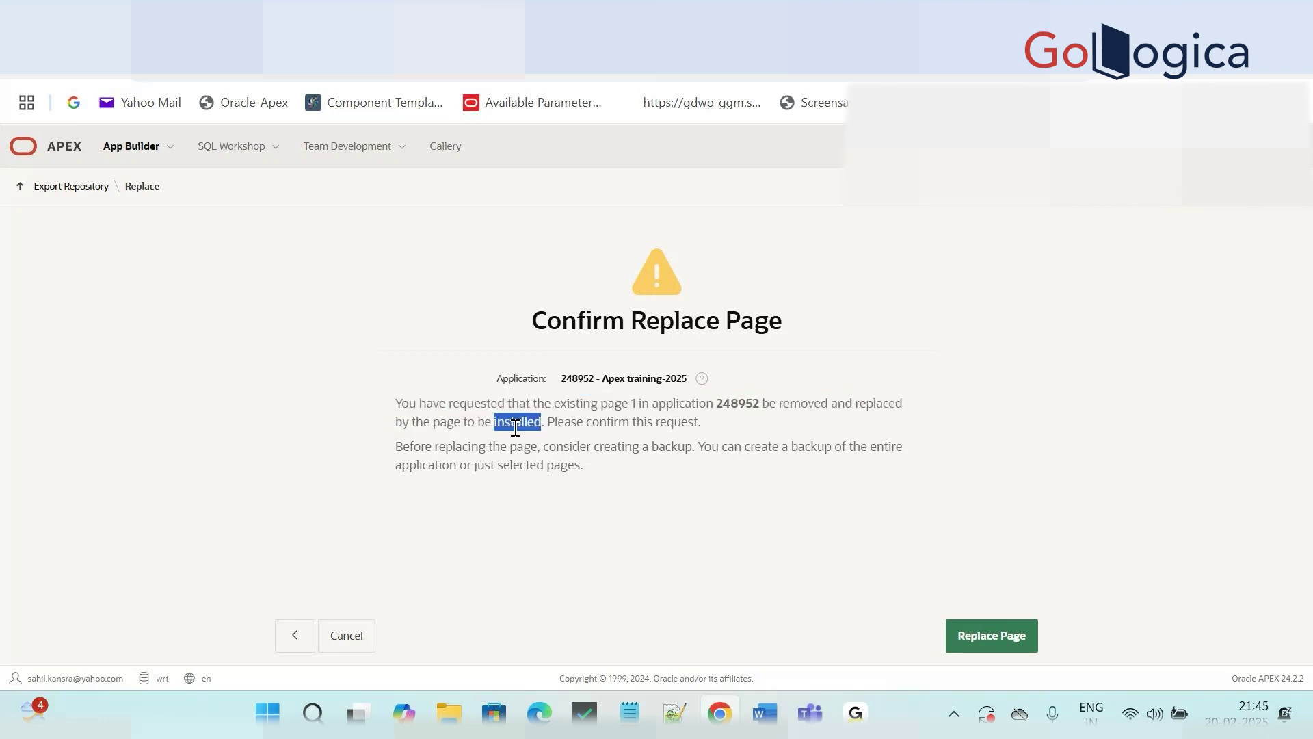
double_click(565, 421)
double_click(670, 421)
double_click(459, 447)
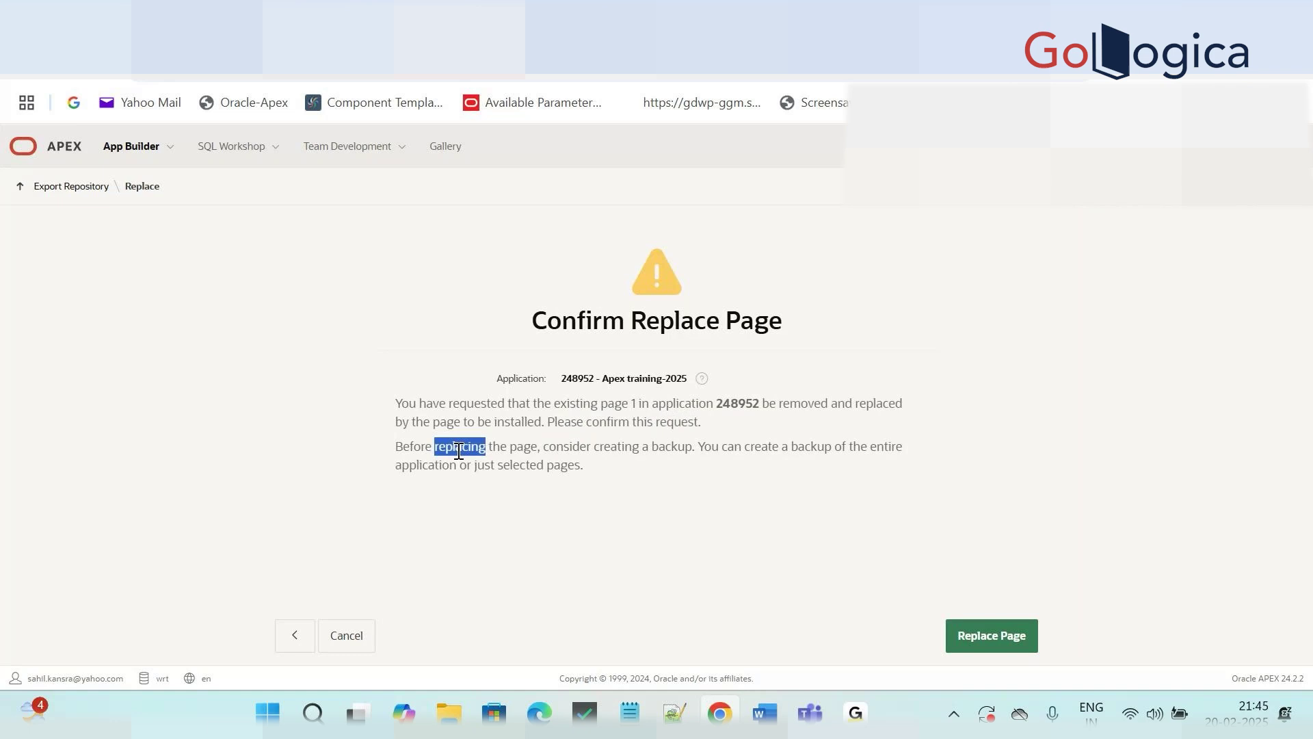
double_click(565, 449)
double_click(661, 441)
double_click(785, 448)
double_click(559, 466)
click(477, 448)
triple_click(477, 448)
click(666, 501)
Step: Replace the existing page 1 with the imported version and open it for editing
click(1001, 642)
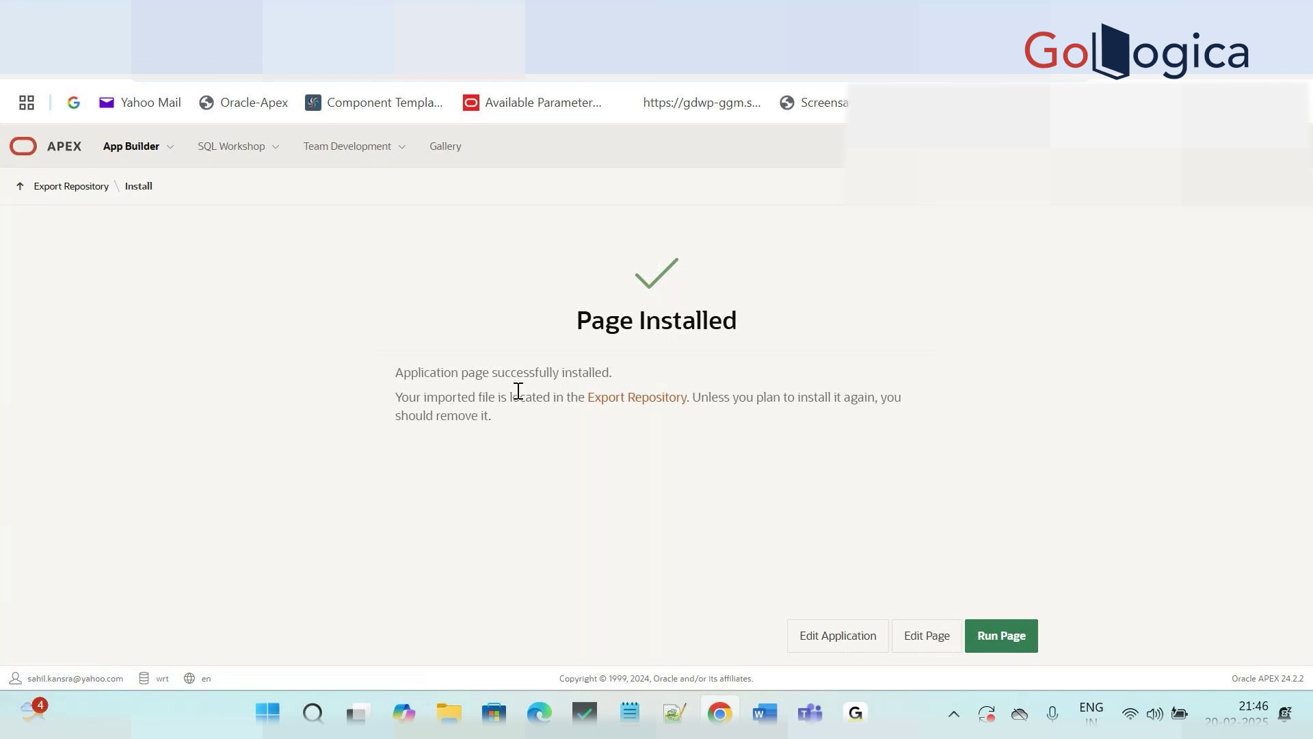
click(915, 642)
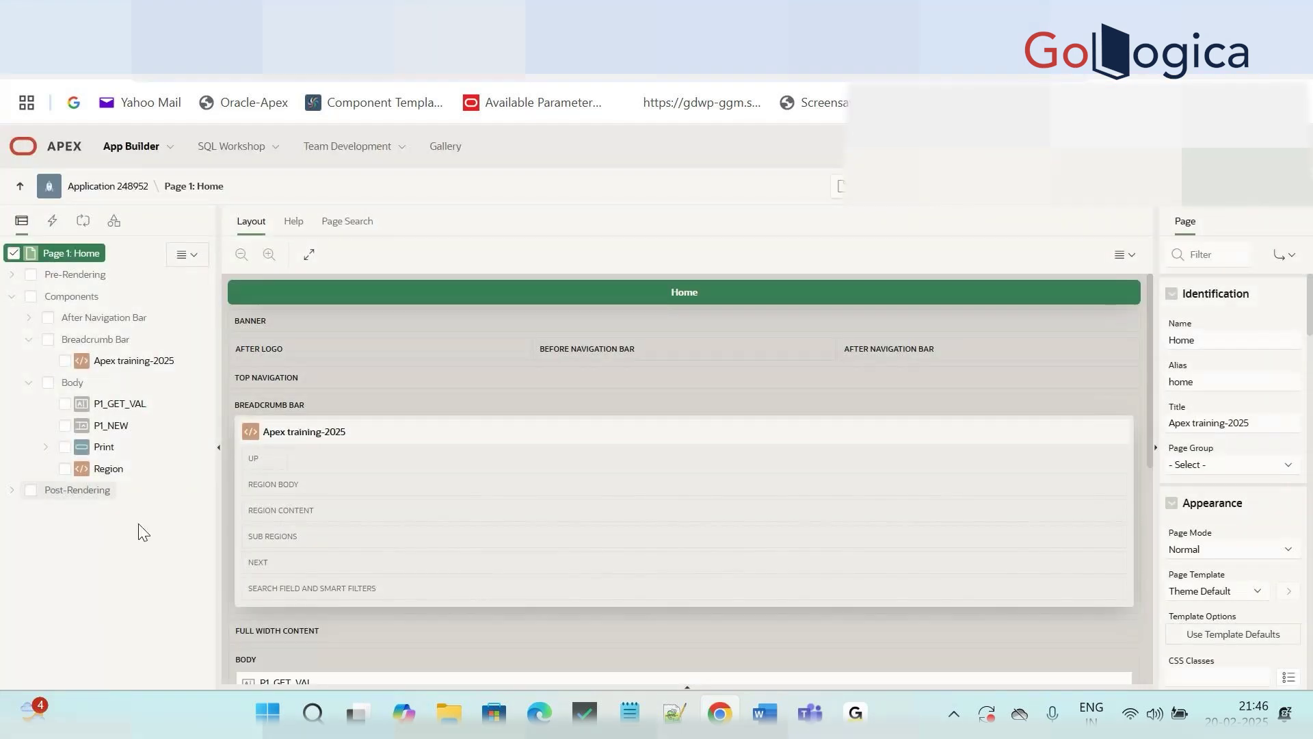
Step: Inspect the restored Print button's dynamic actions and properties, and check the button on the running Home page
click(93, 448)
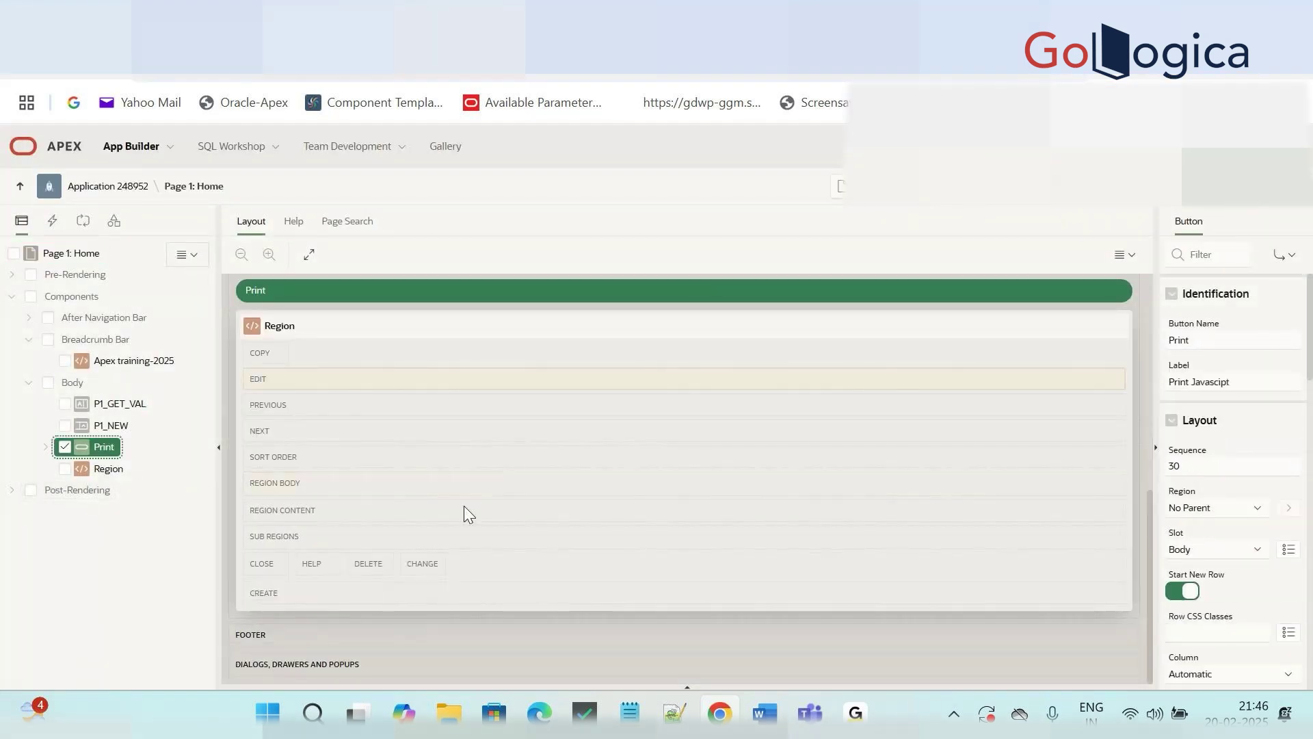
click(45, 447)
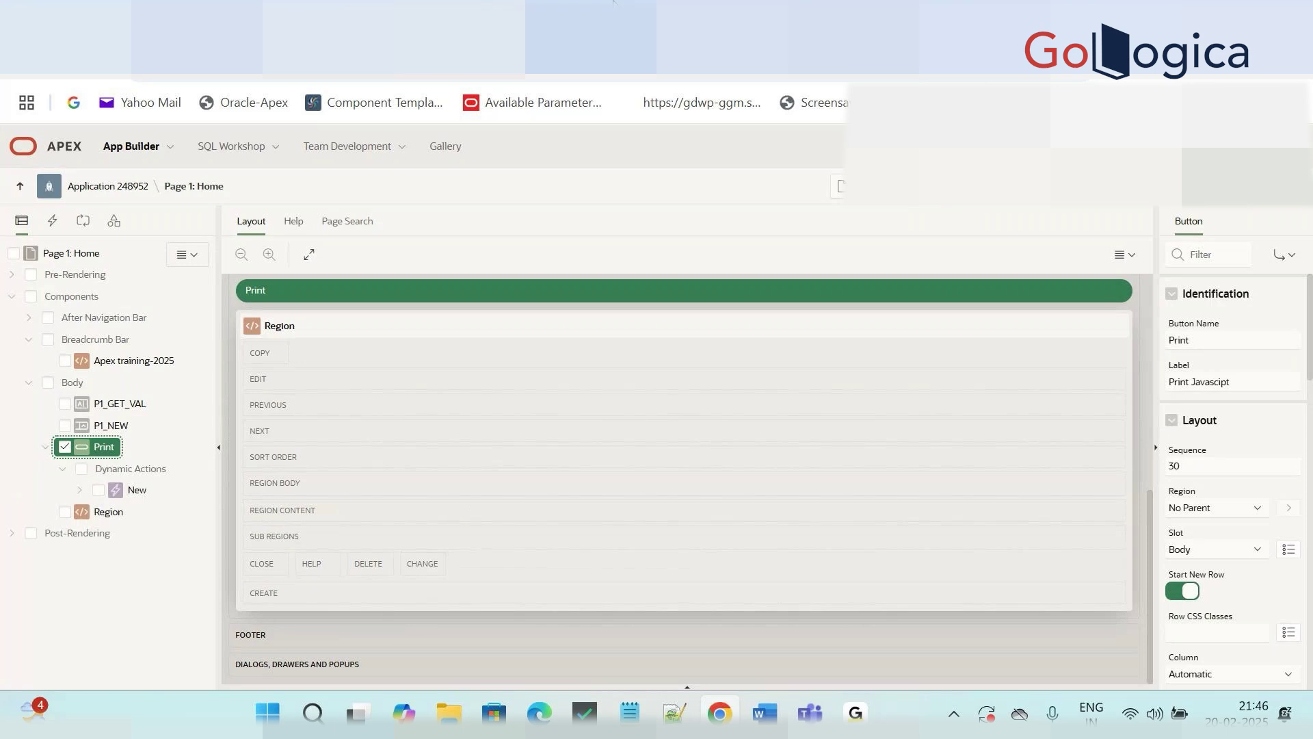
click(545, 81)
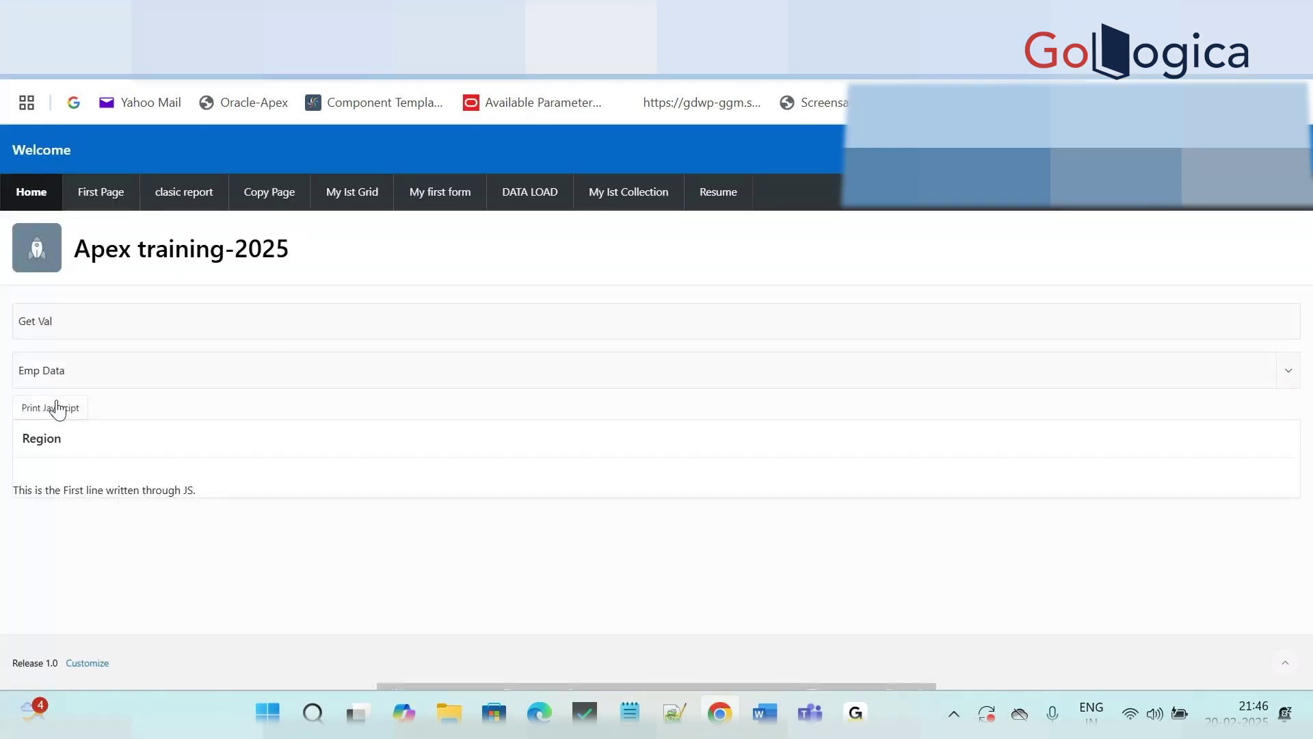
click(439, 2)
scroll(1311, 424, down, 5)
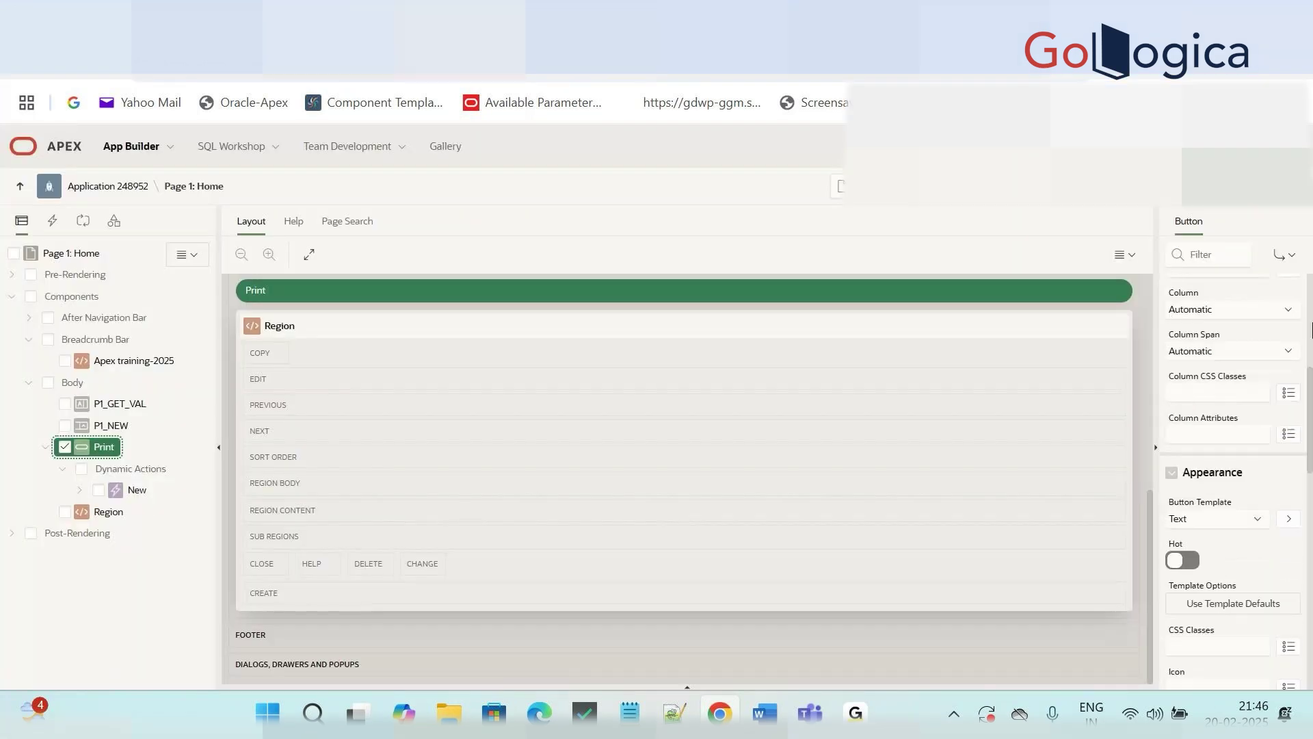
scroll(1311, 331, up, 5)
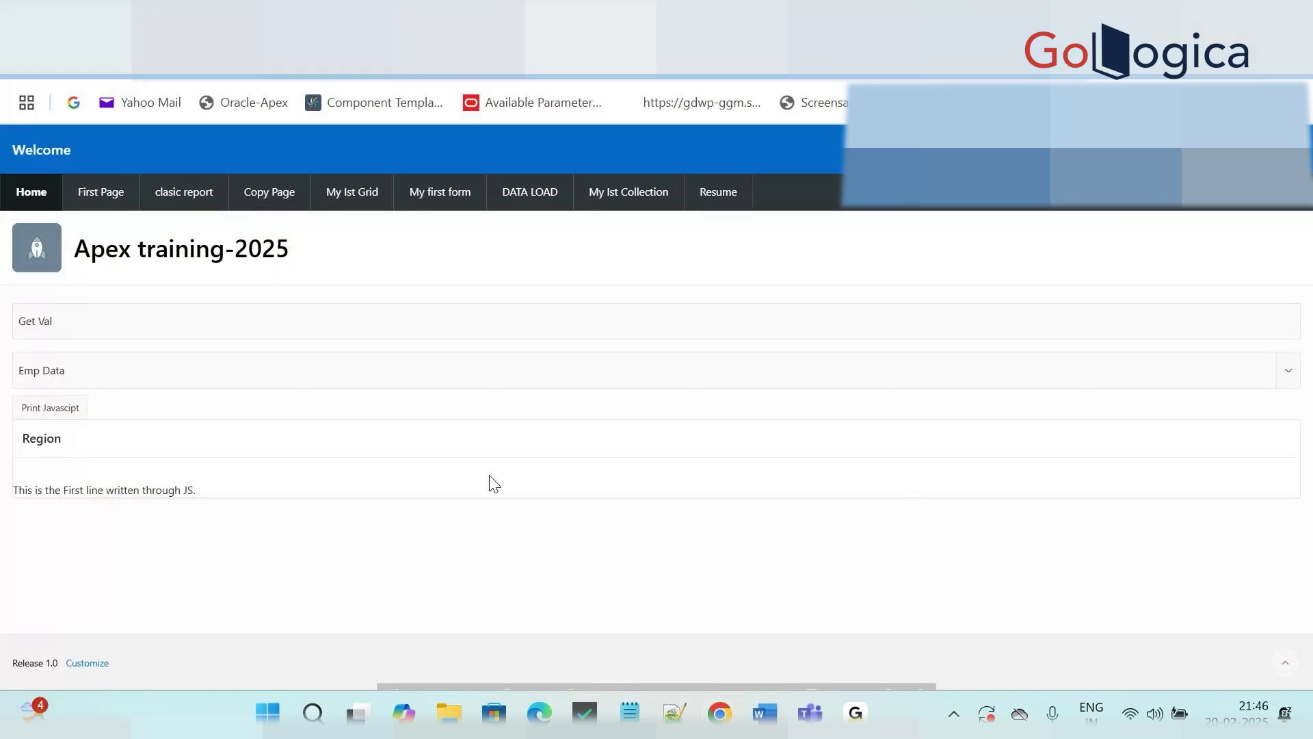
click(447, 3)
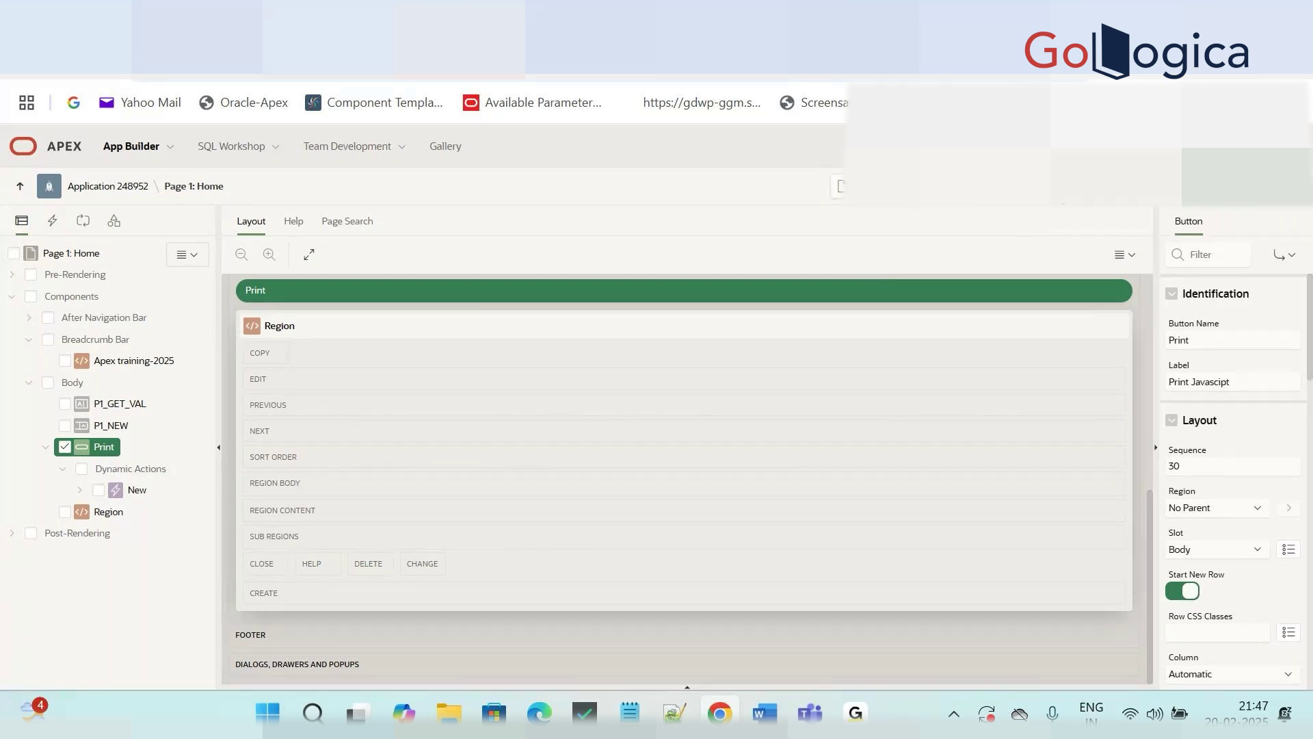
Step: Open the Export Page options for page 1 and read the help text for the As of setting
click(1076, 207)
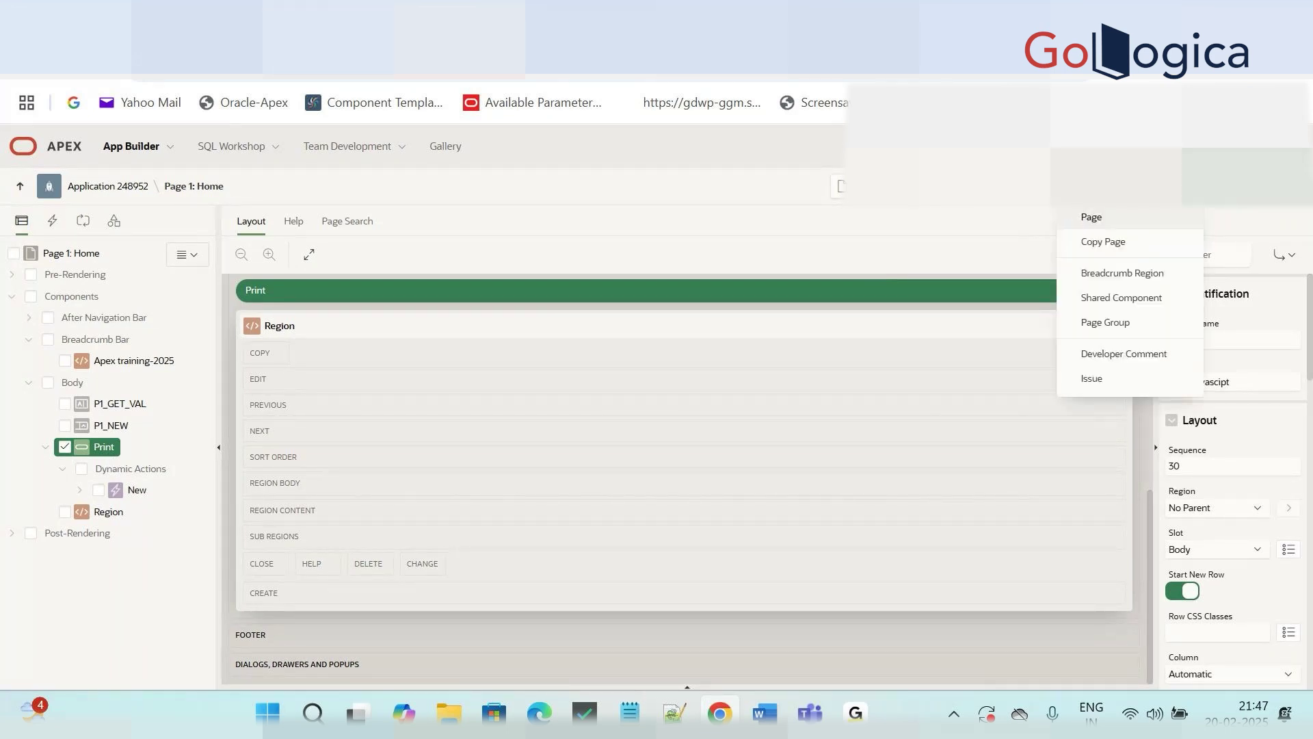
click(1122, 209)
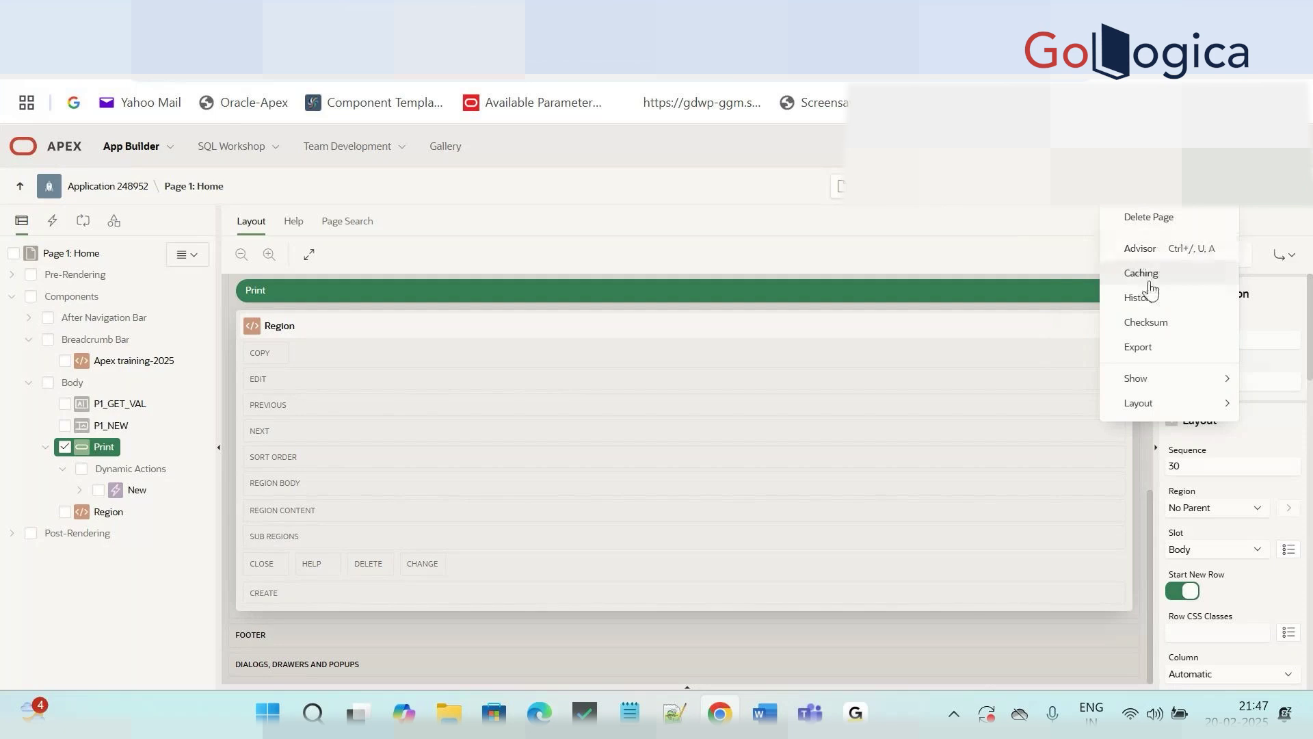
click(1159, 344)
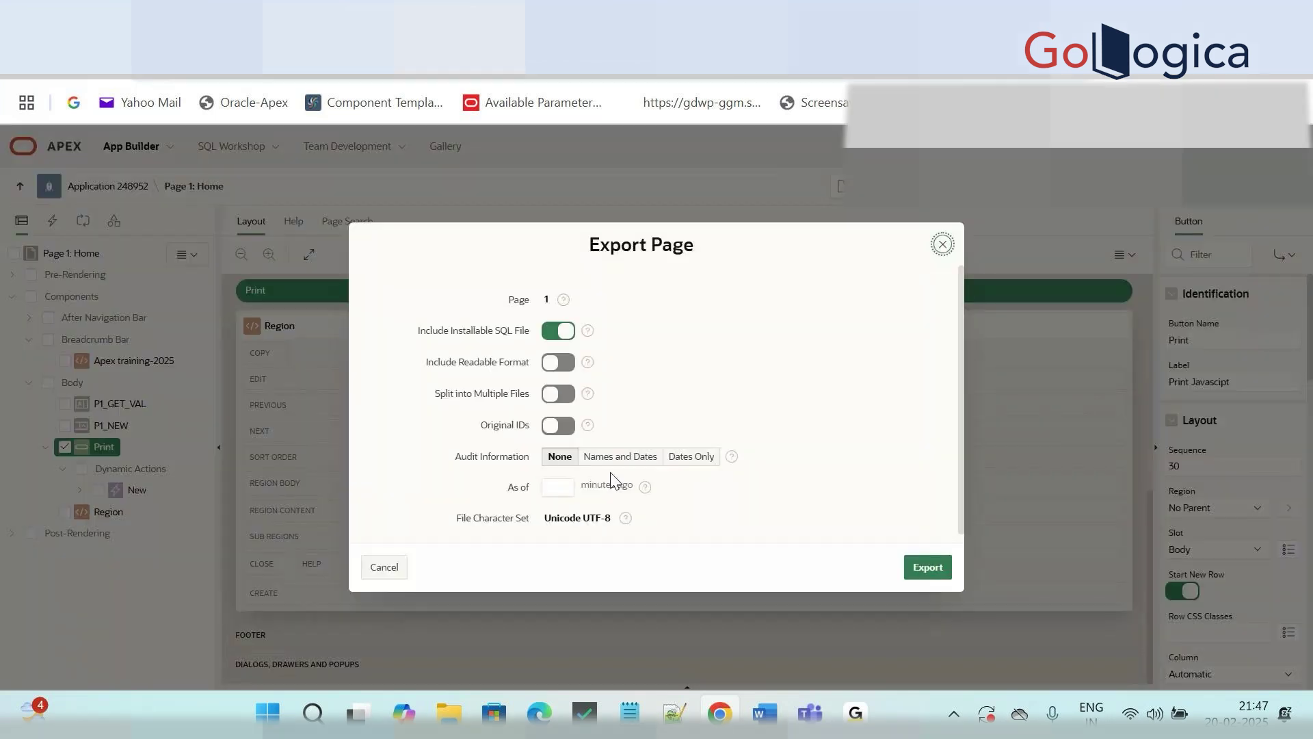
click(644, 486)
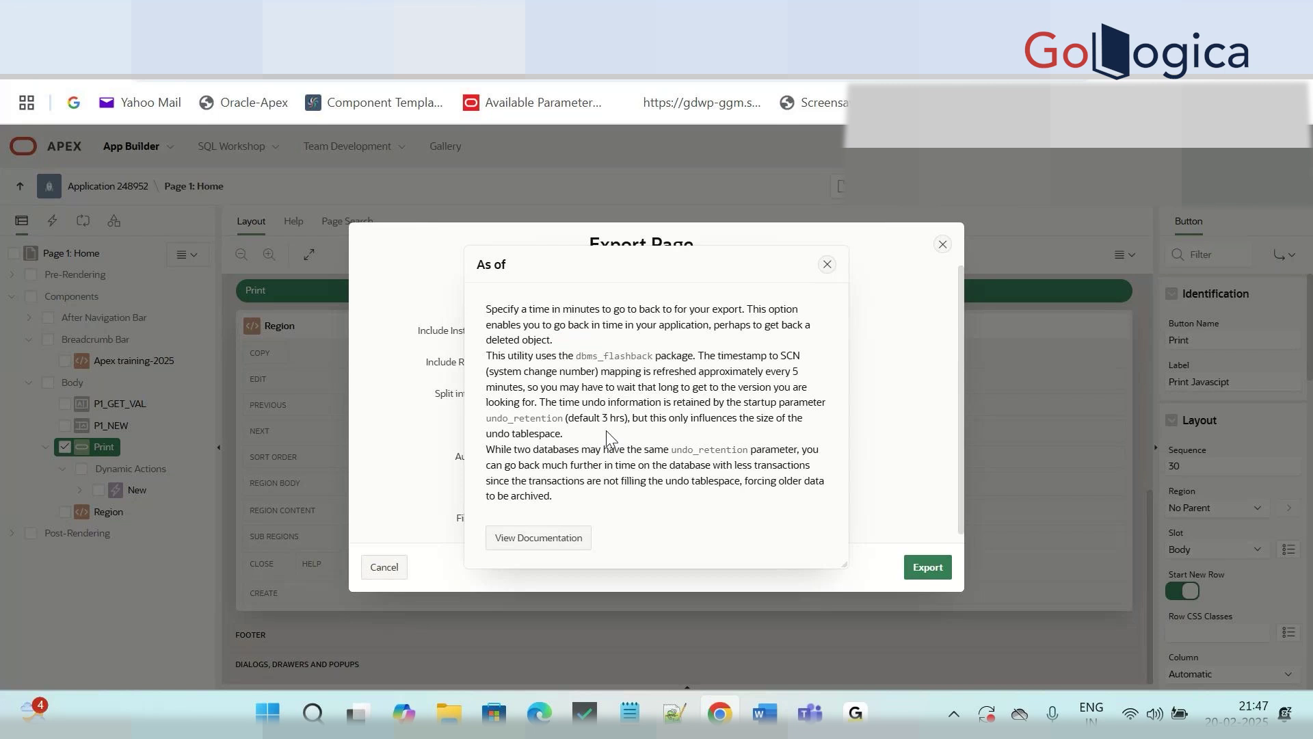
click(827, 264)
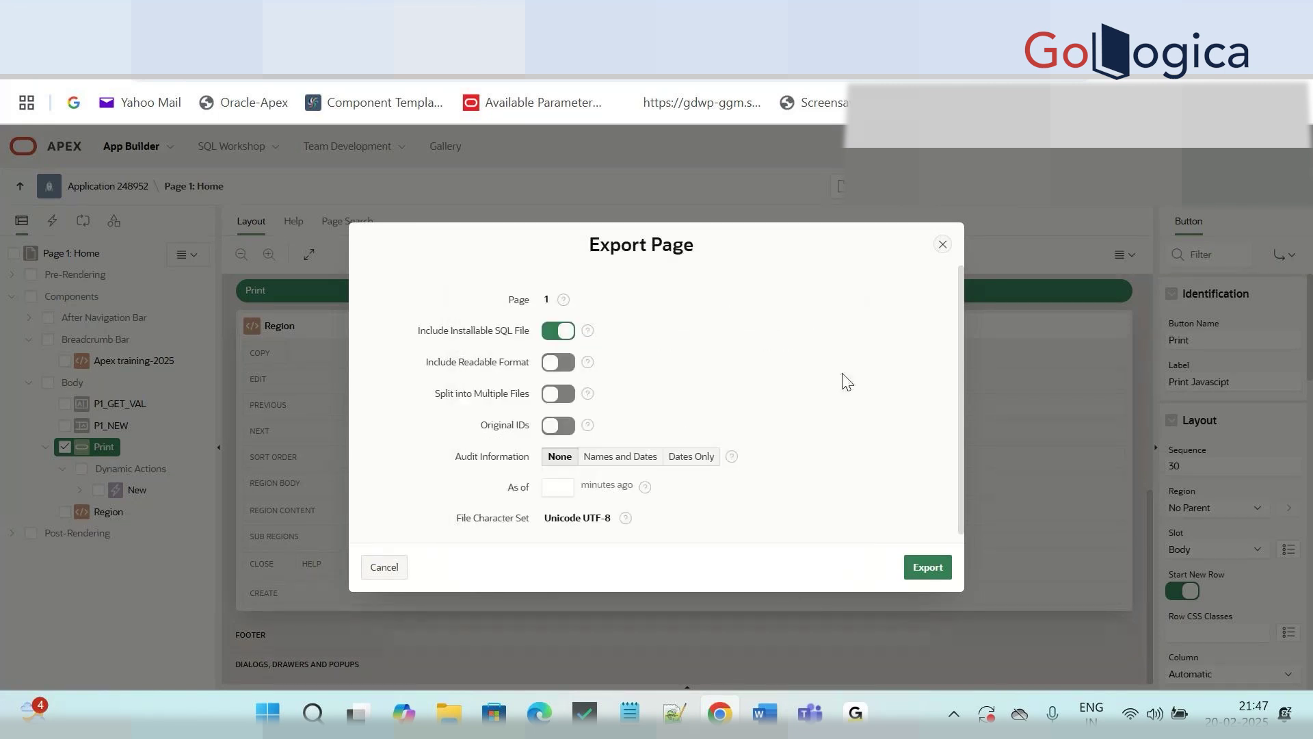
click(645, 486)
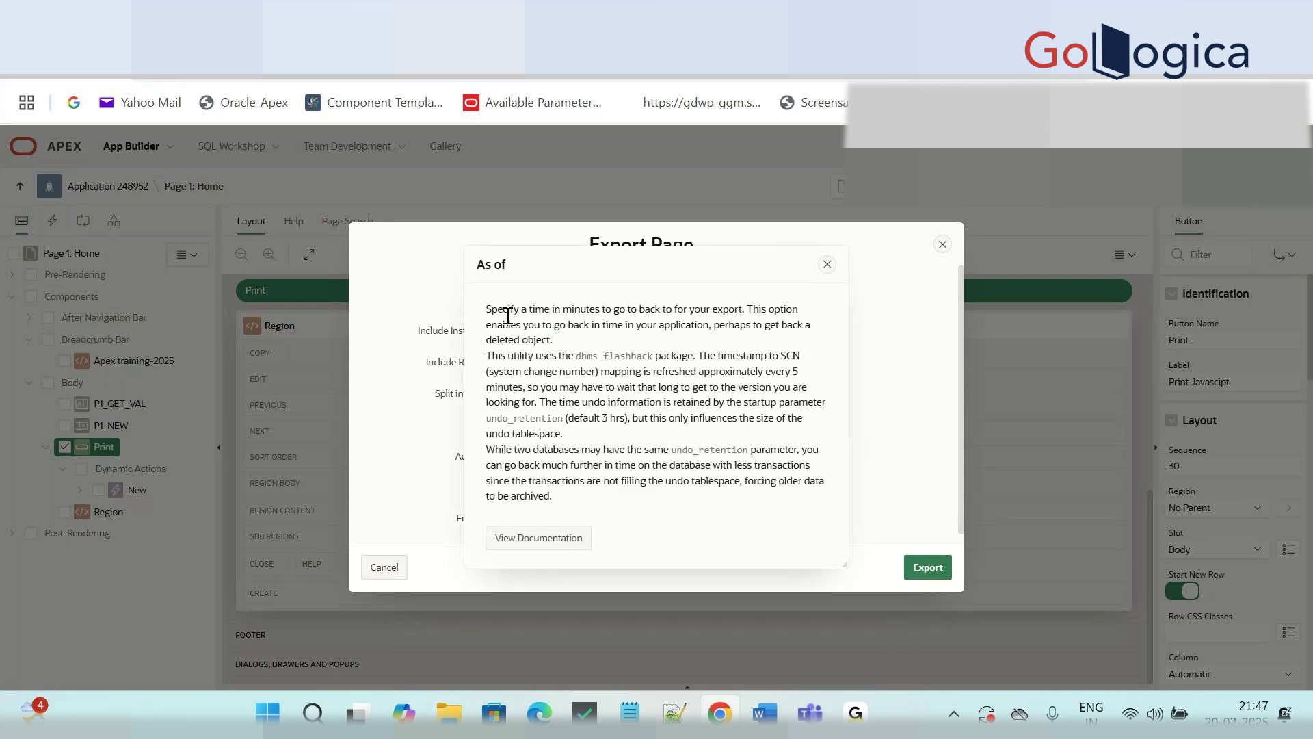
drag(488, 311, 711, 311)
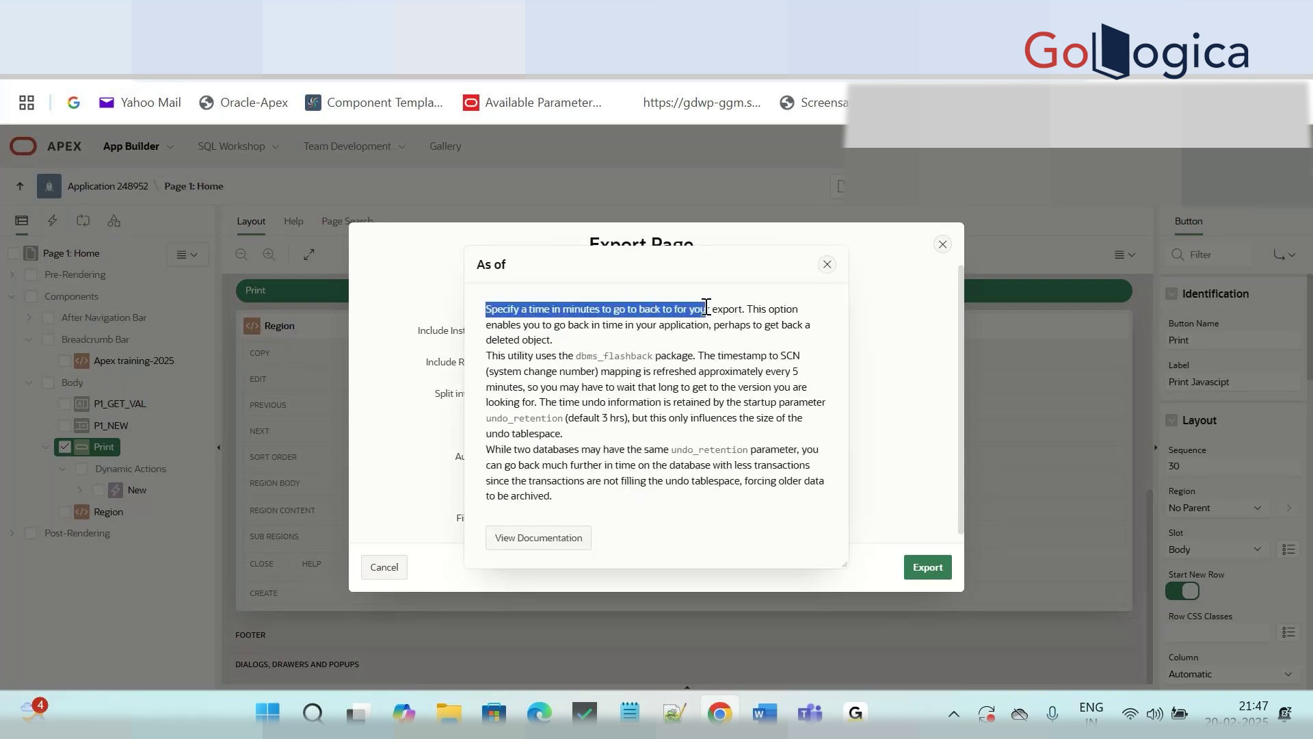
click(827, 266)
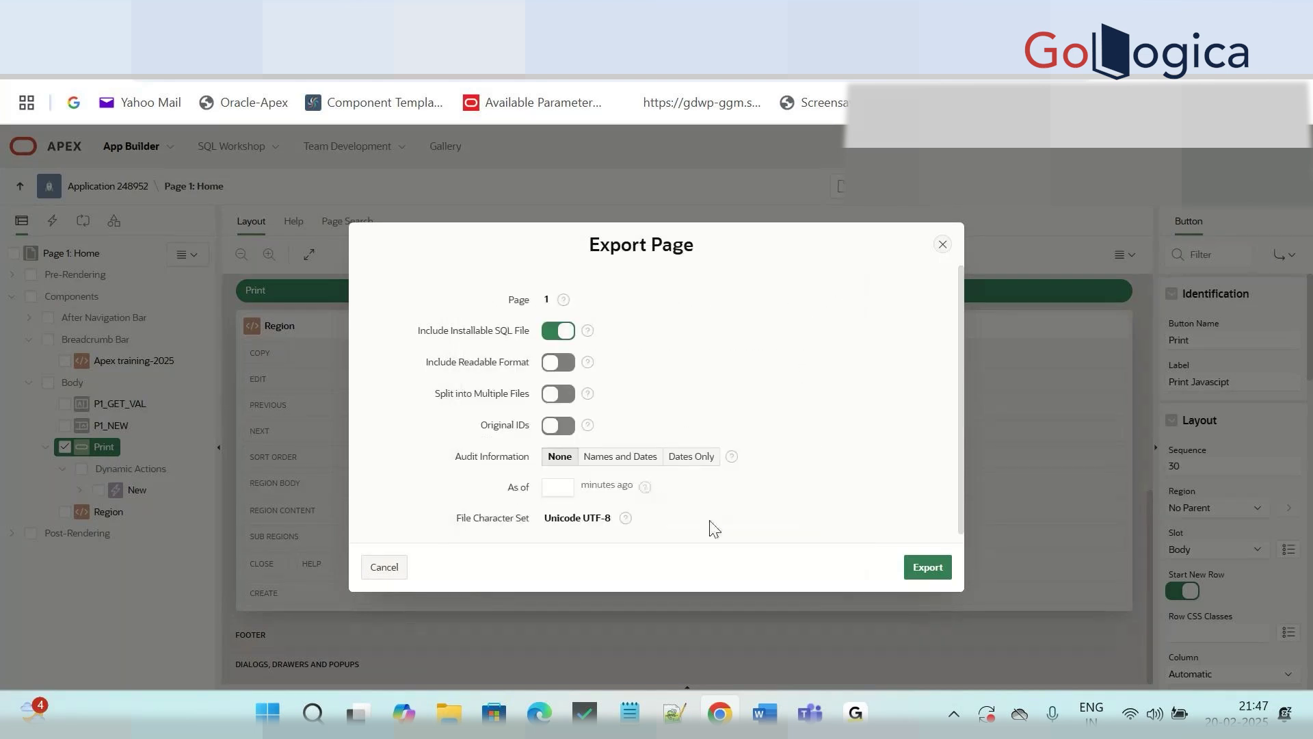
Step: Set the page export's As of value to 2 minutes ago
mouse_move(867, 716)
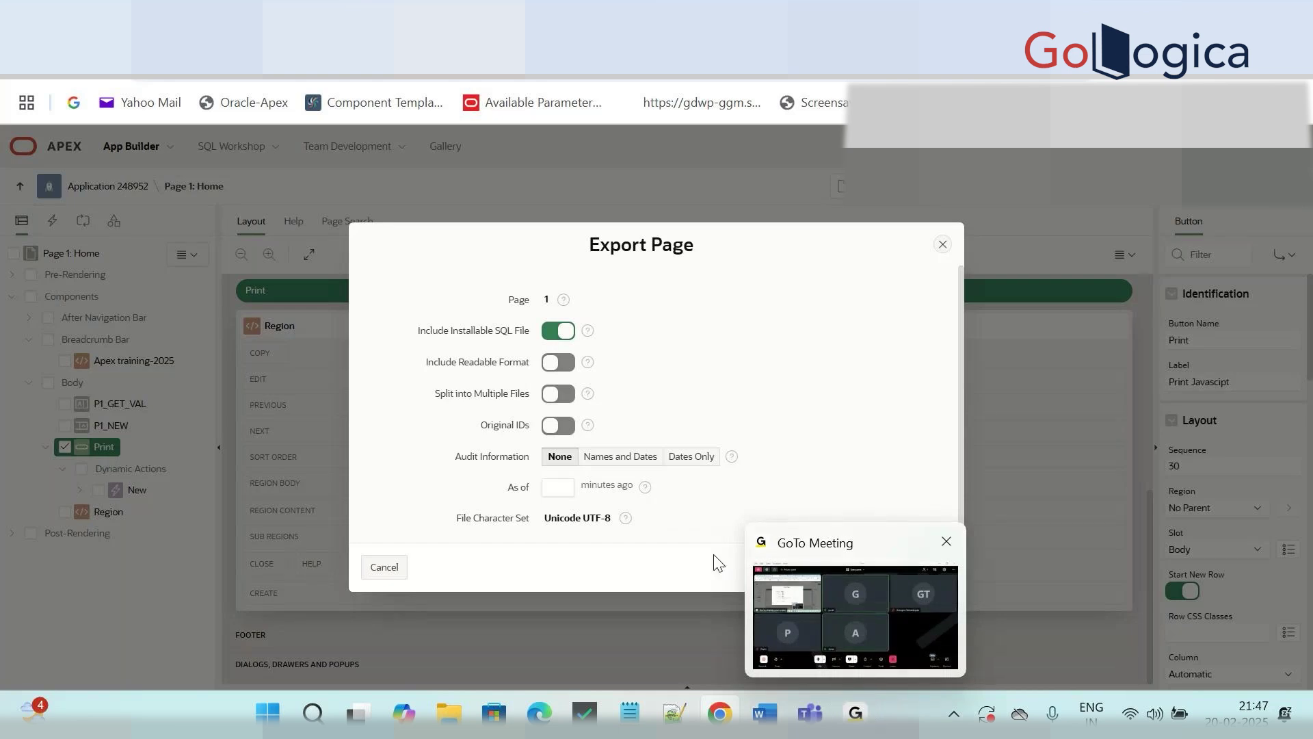
click(566, 495)
text(4)
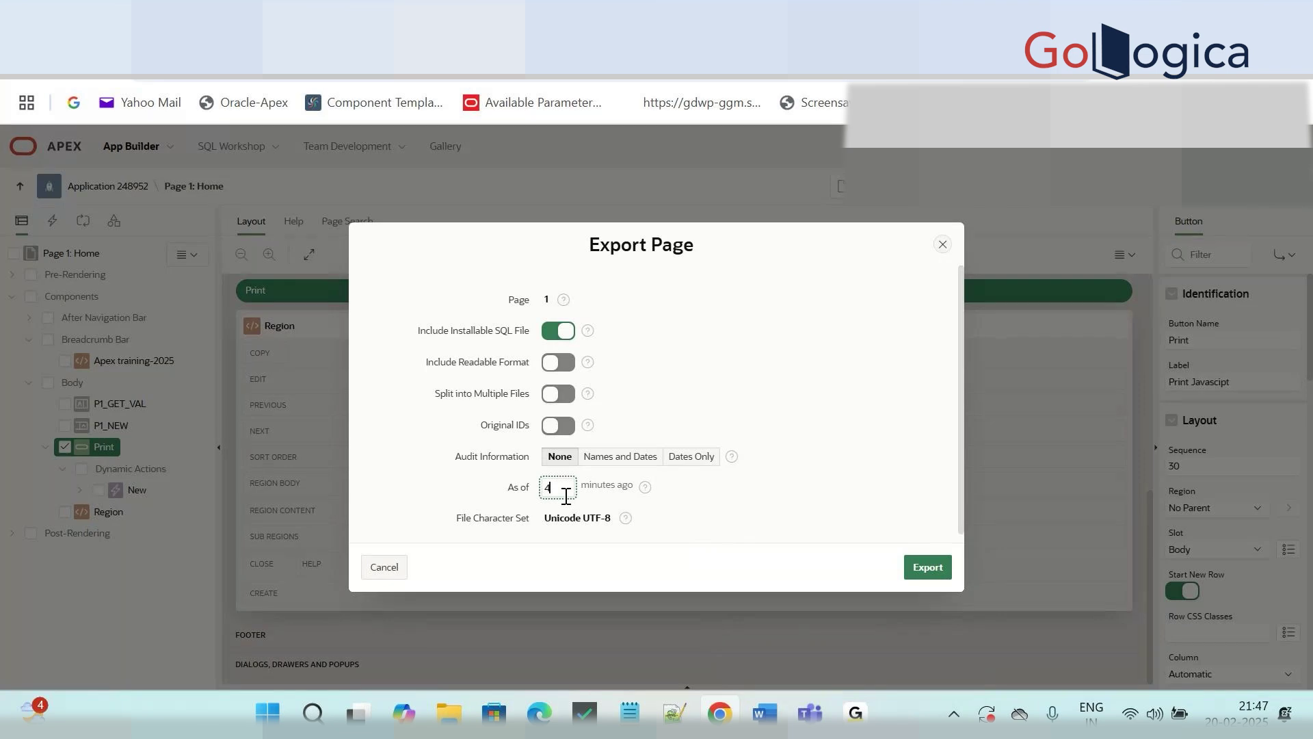
key(BackSpace)
text(2)
Step: Switch to Notepad++, write "wait" in the open note, and return to the Export Page options
click(685, 713)
key(BackSpace)
text(wait)
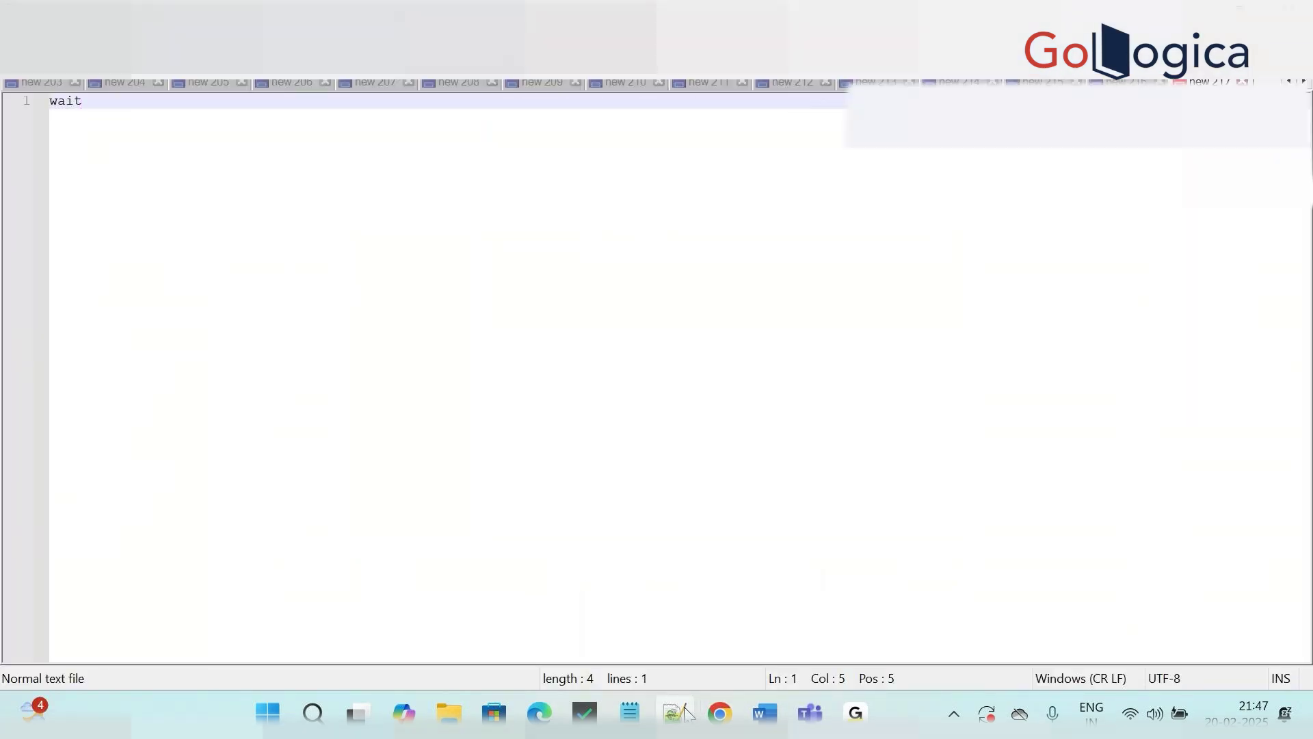
click(686, 713)
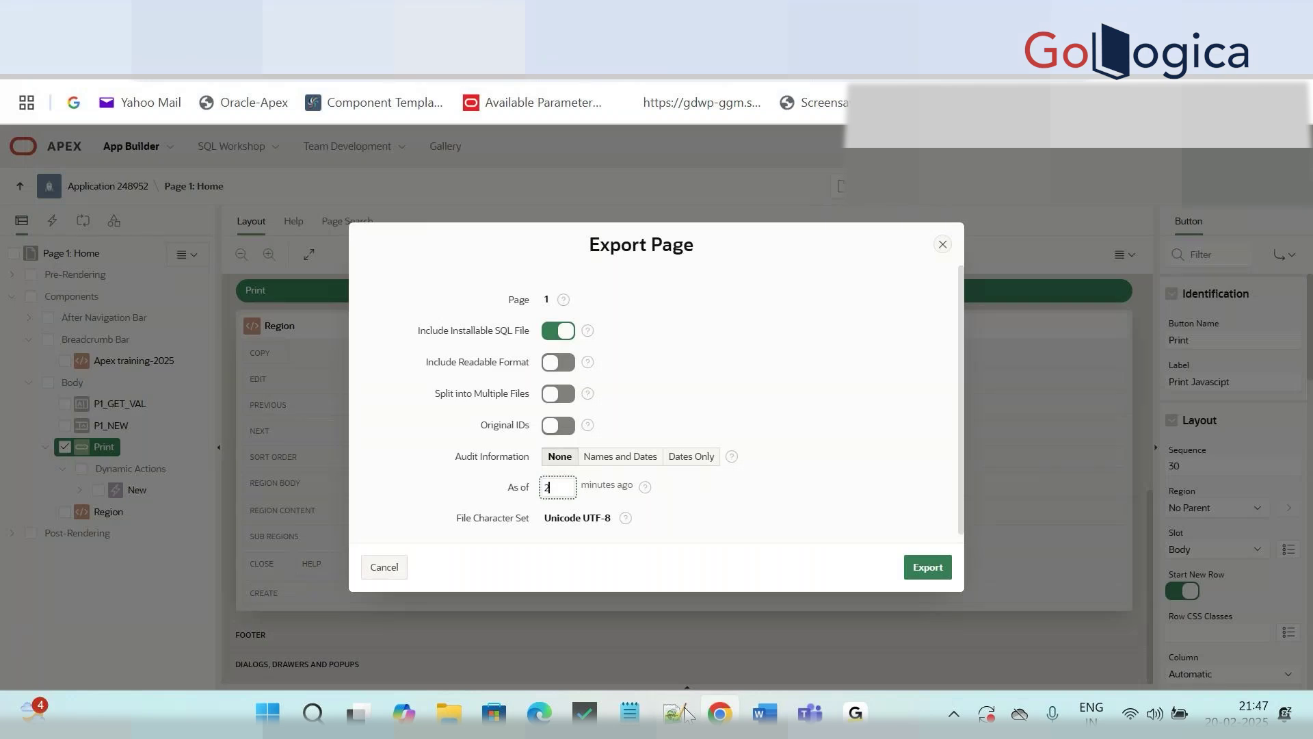
double_click(563, 489)
click(678, 706)
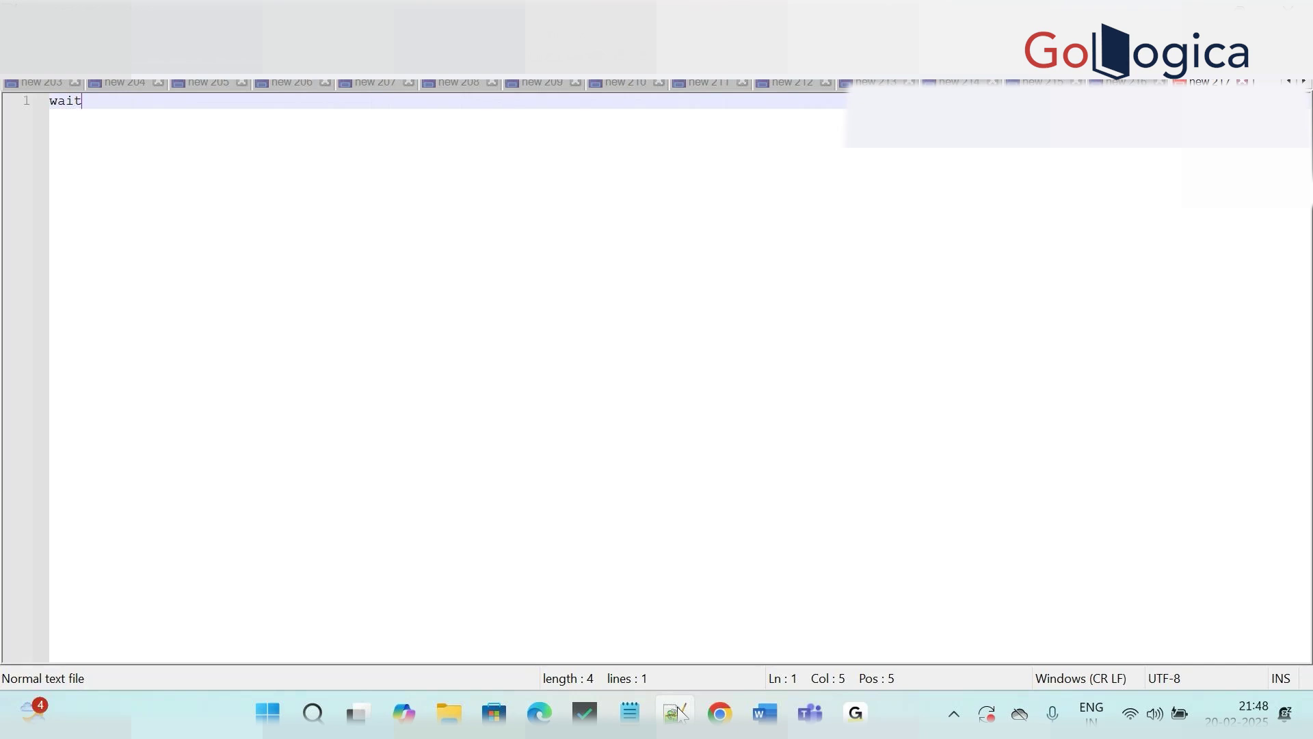
key(XF86AudioRaiseVolume)
key(XF86AudioRaiseVolume)
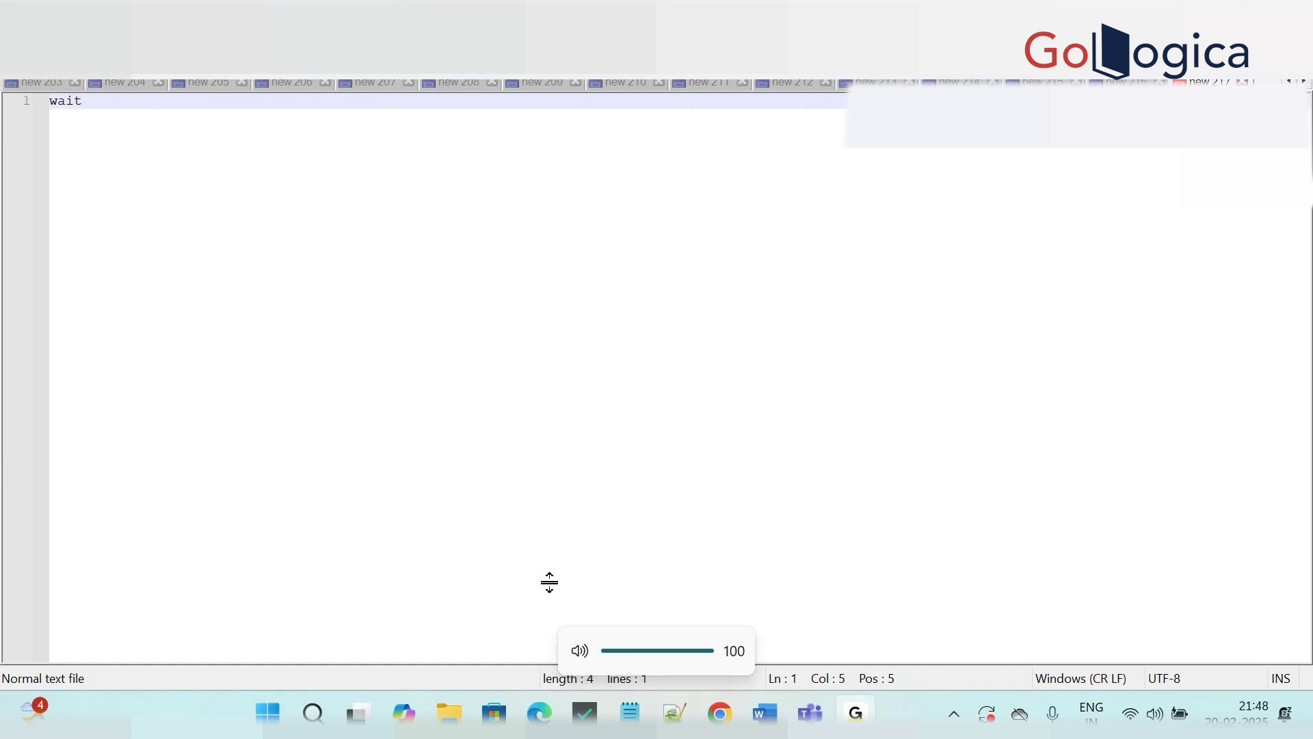
Step: Switch to the running application in Edge, dismiss the builder prompt, and open Page 1: Home of application 248952 in Page Designer
click(557, 715)
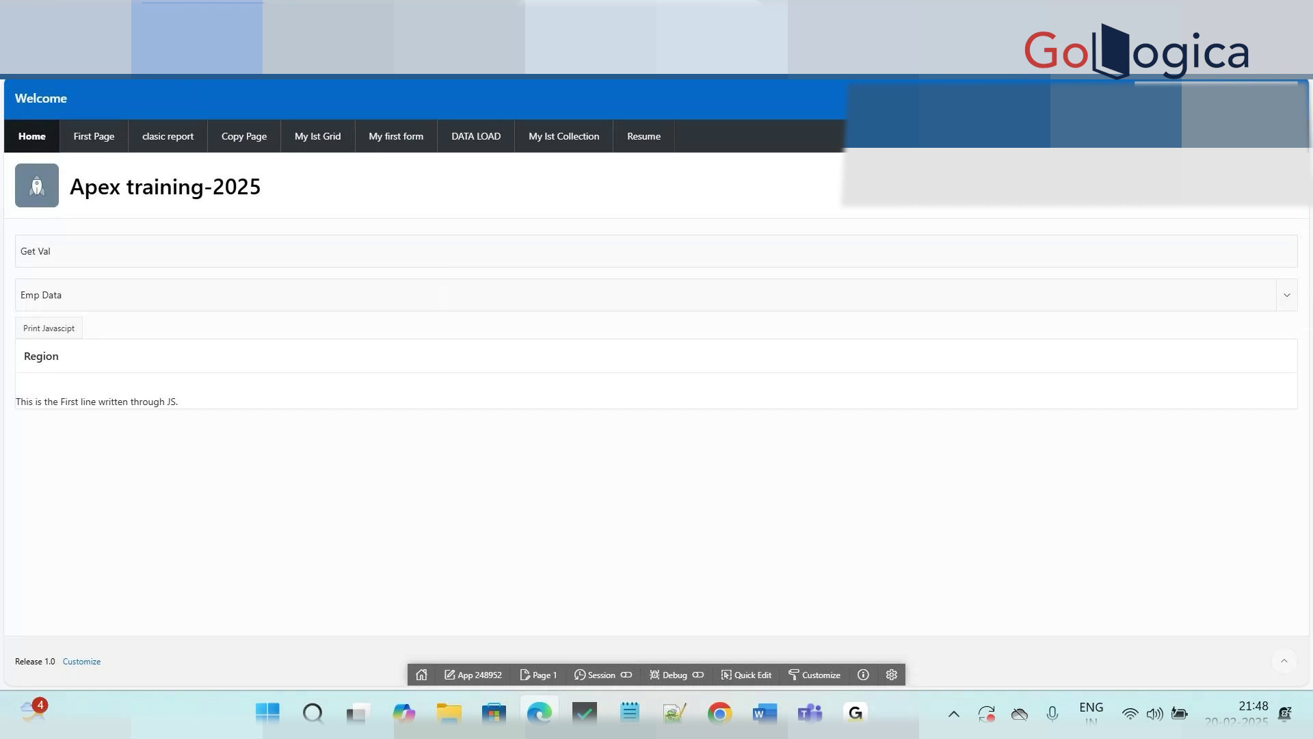
key(XF86AudioRaiseVolume)
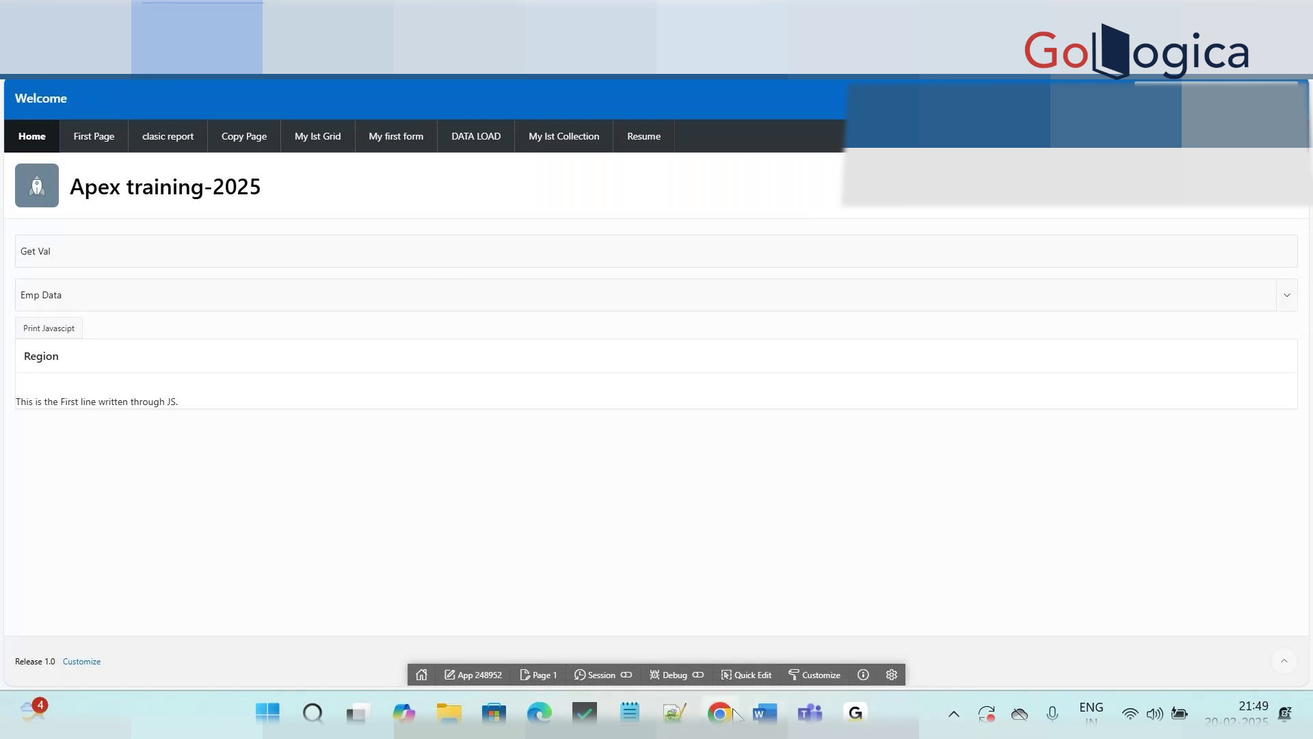
mouse_move(731, 715)
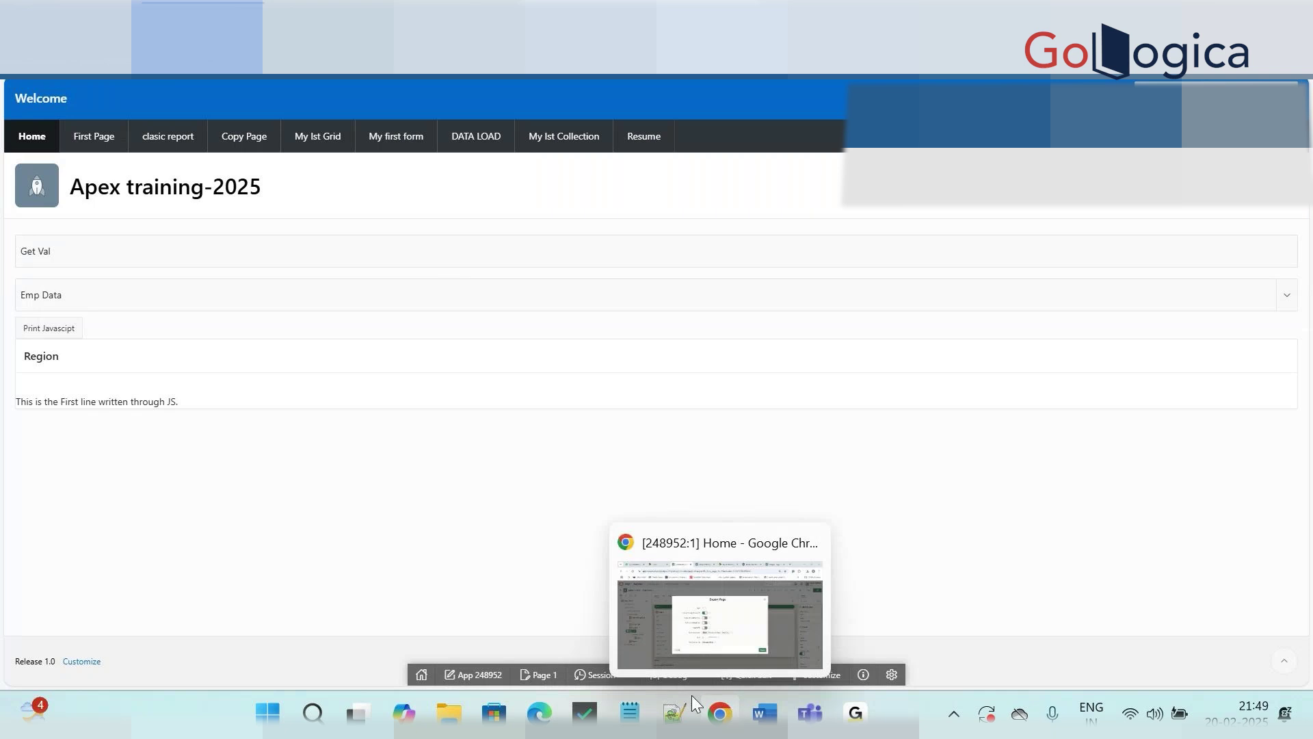
click(538, 676)
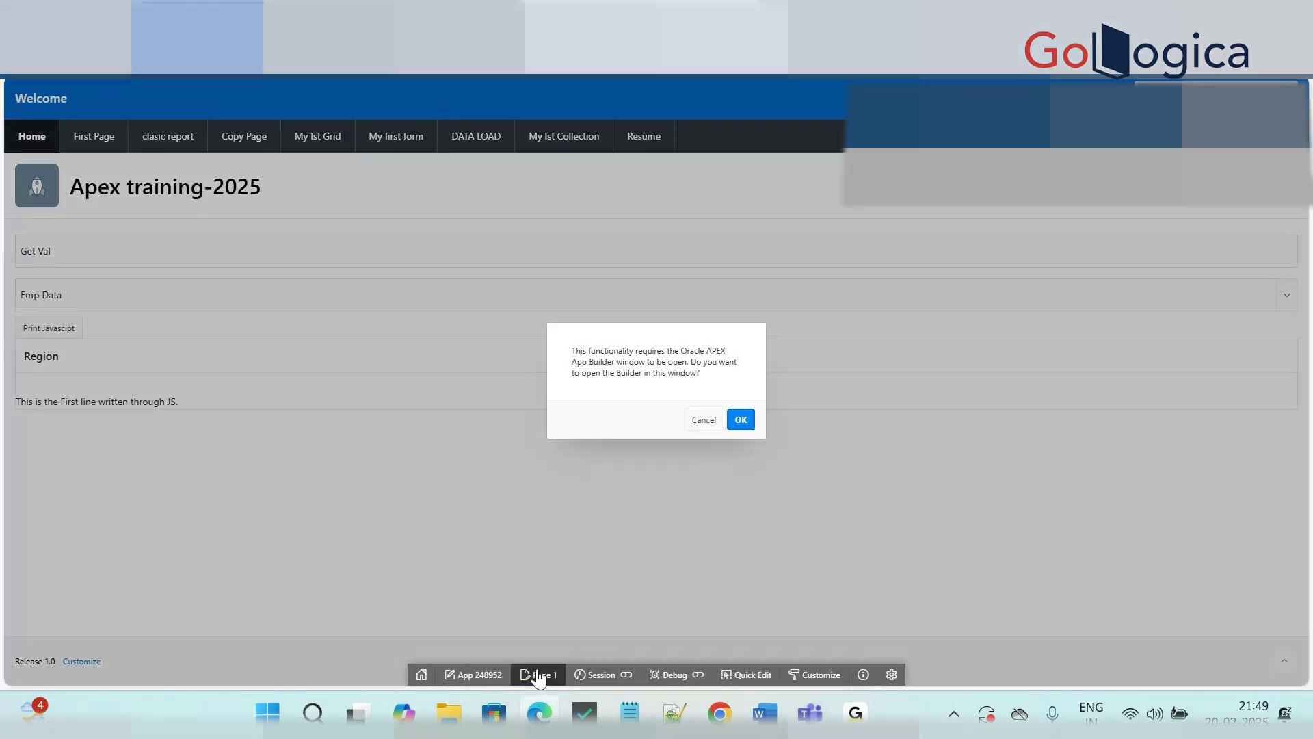
click(699, 421)
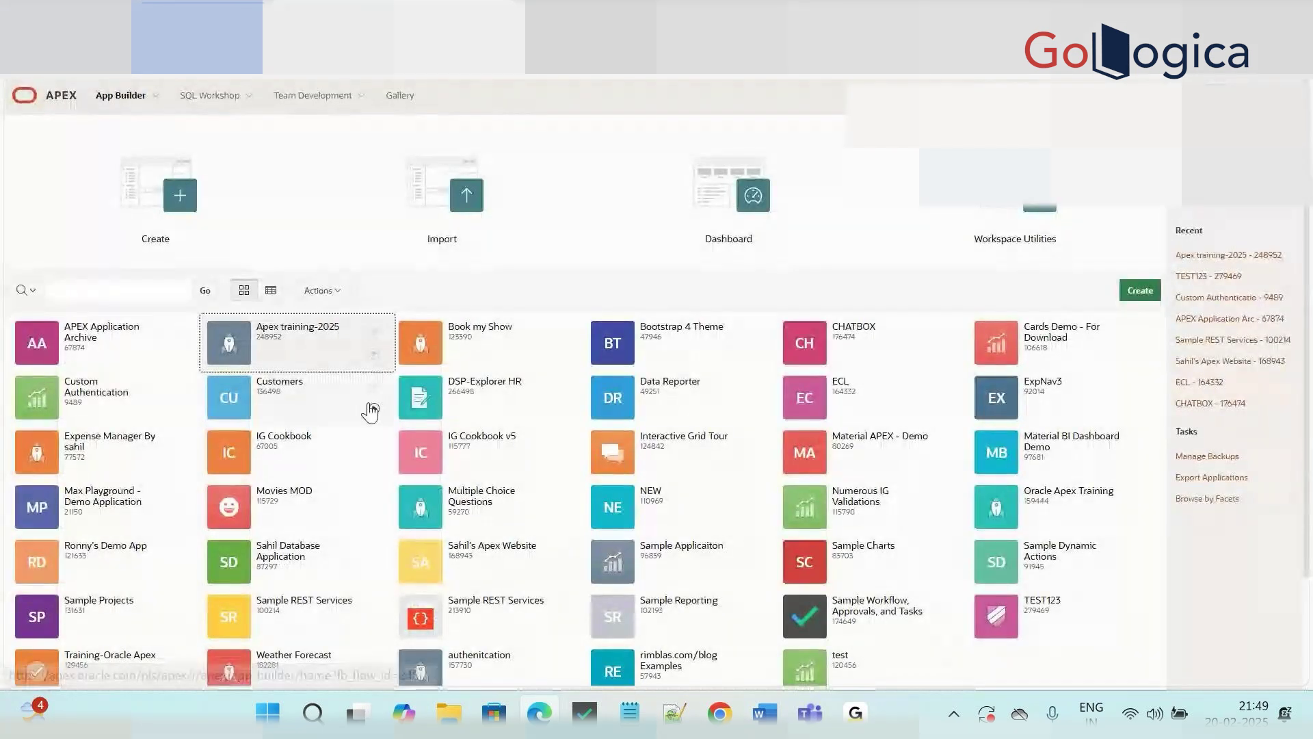
click(223, 428)
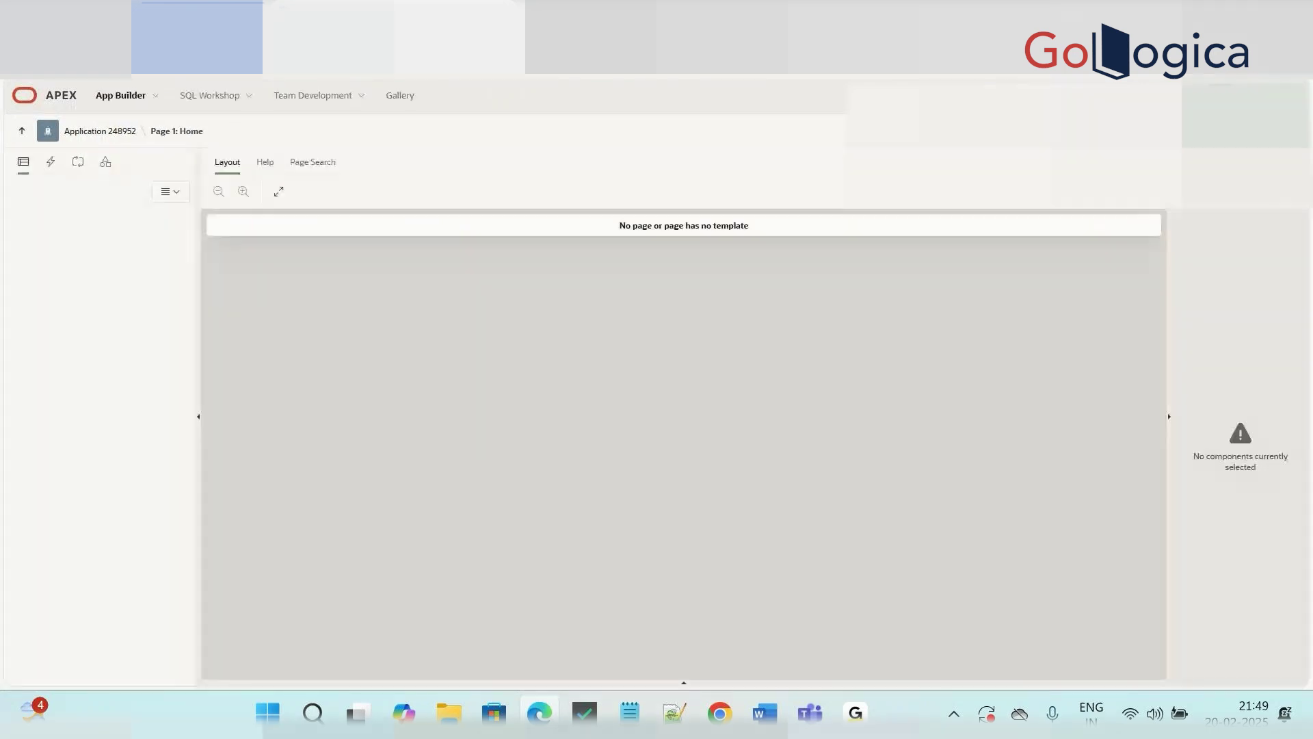
Step: Open the Export Page options for page 1, set As of to 70 minutes ago, and cancel the export
click(1193, 131)
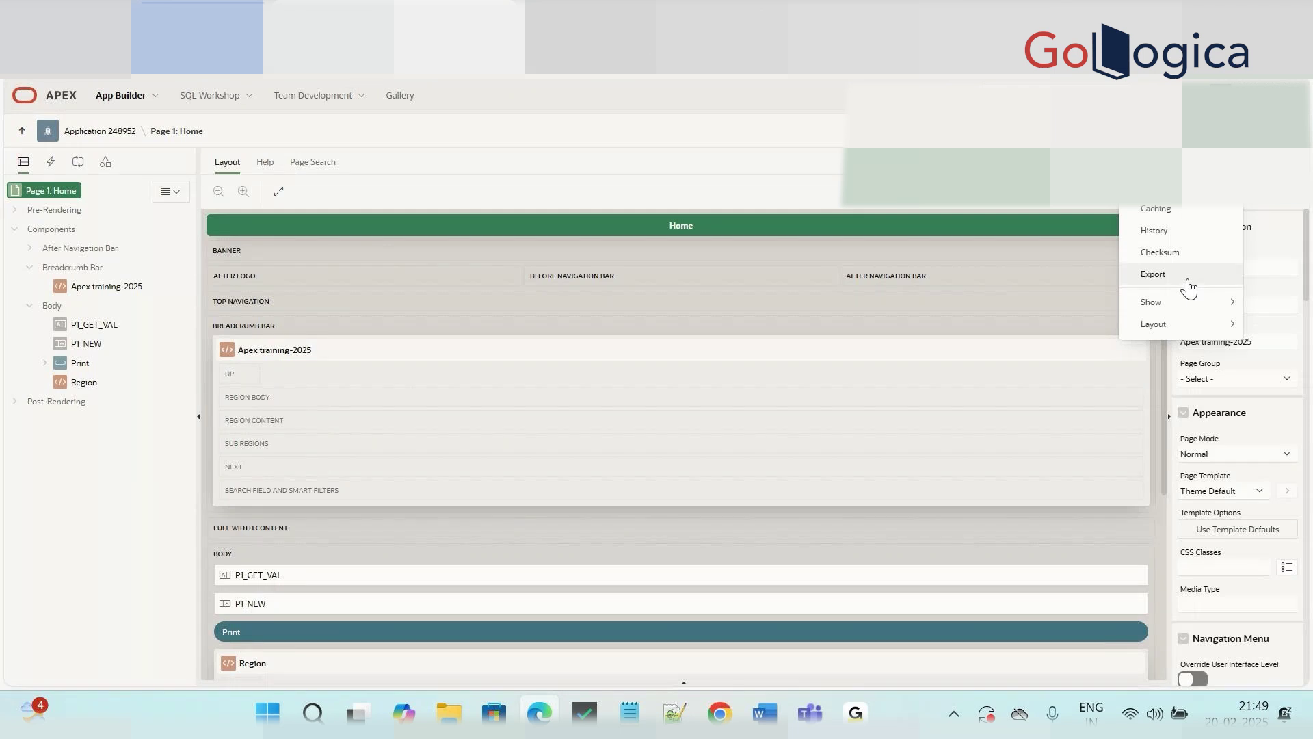
click(1188, 280)
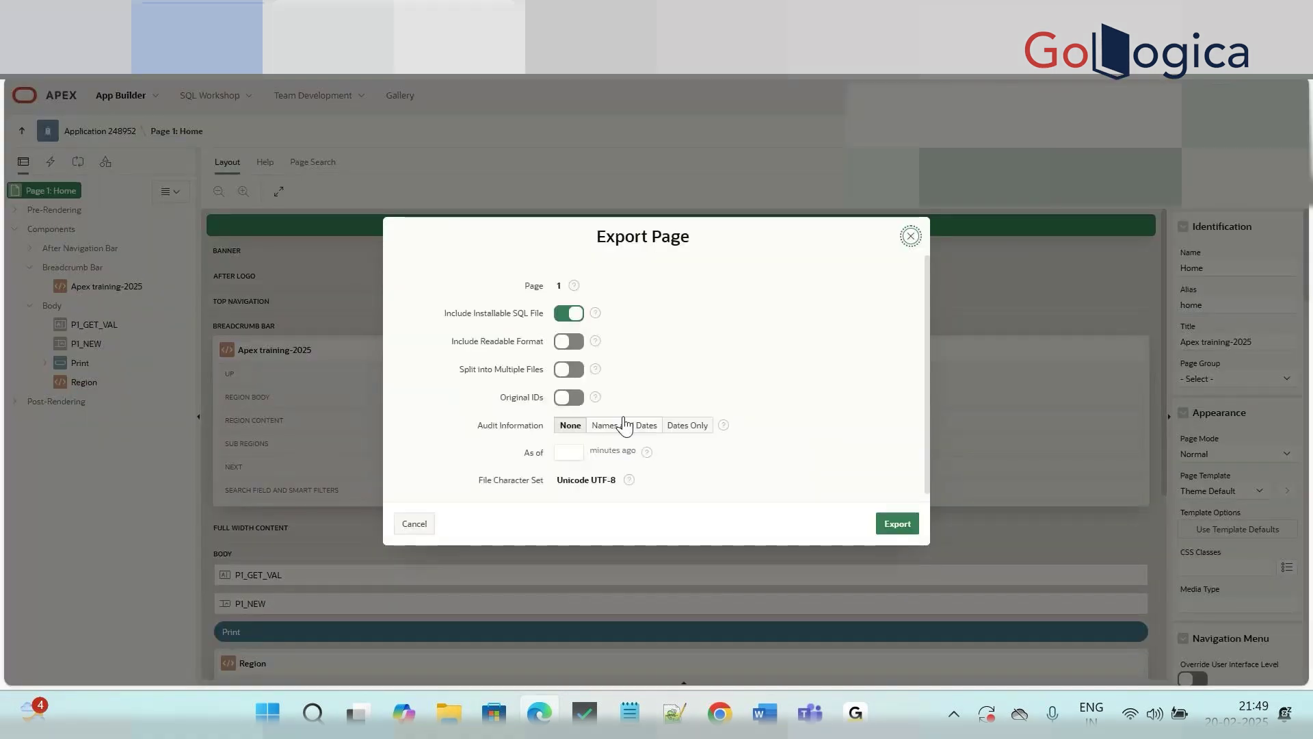
drag(677, 461, 663, 486)
click(651, 490)
click(569, 454)
text(4)
text(70)
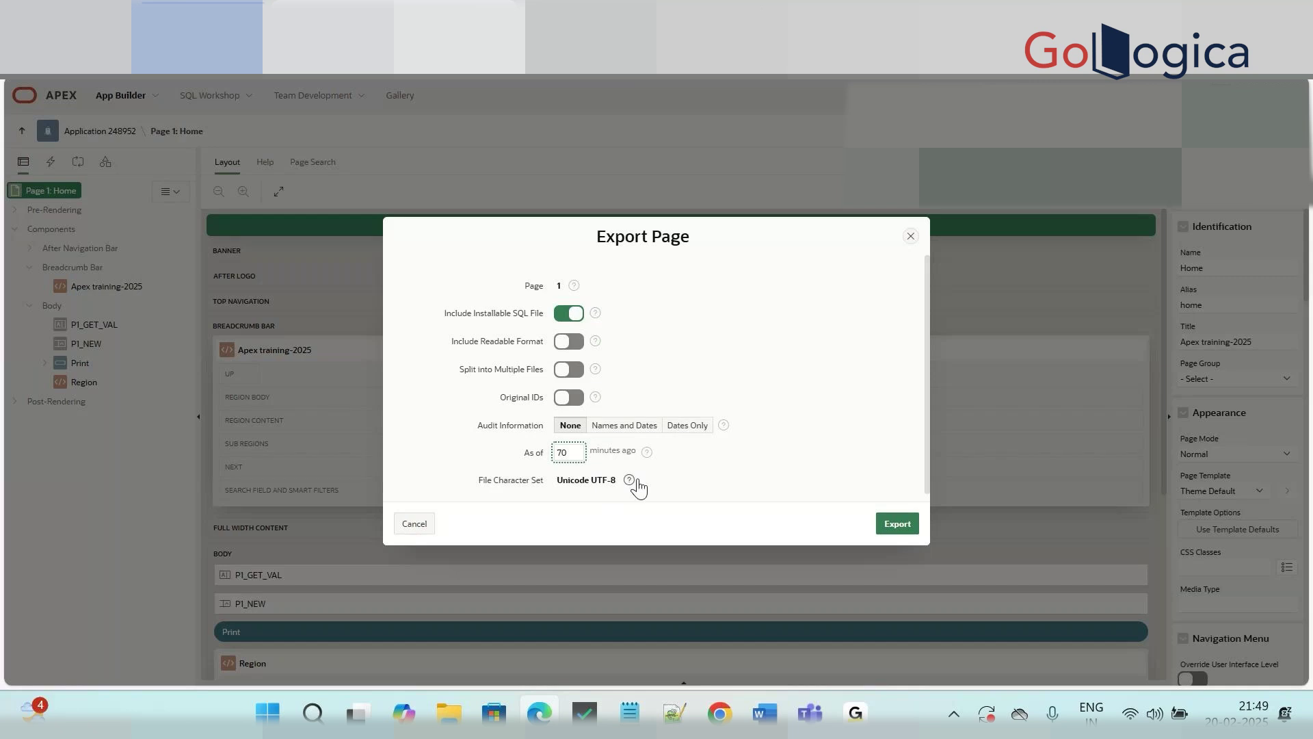
click(670, 478)
click(414, 524)
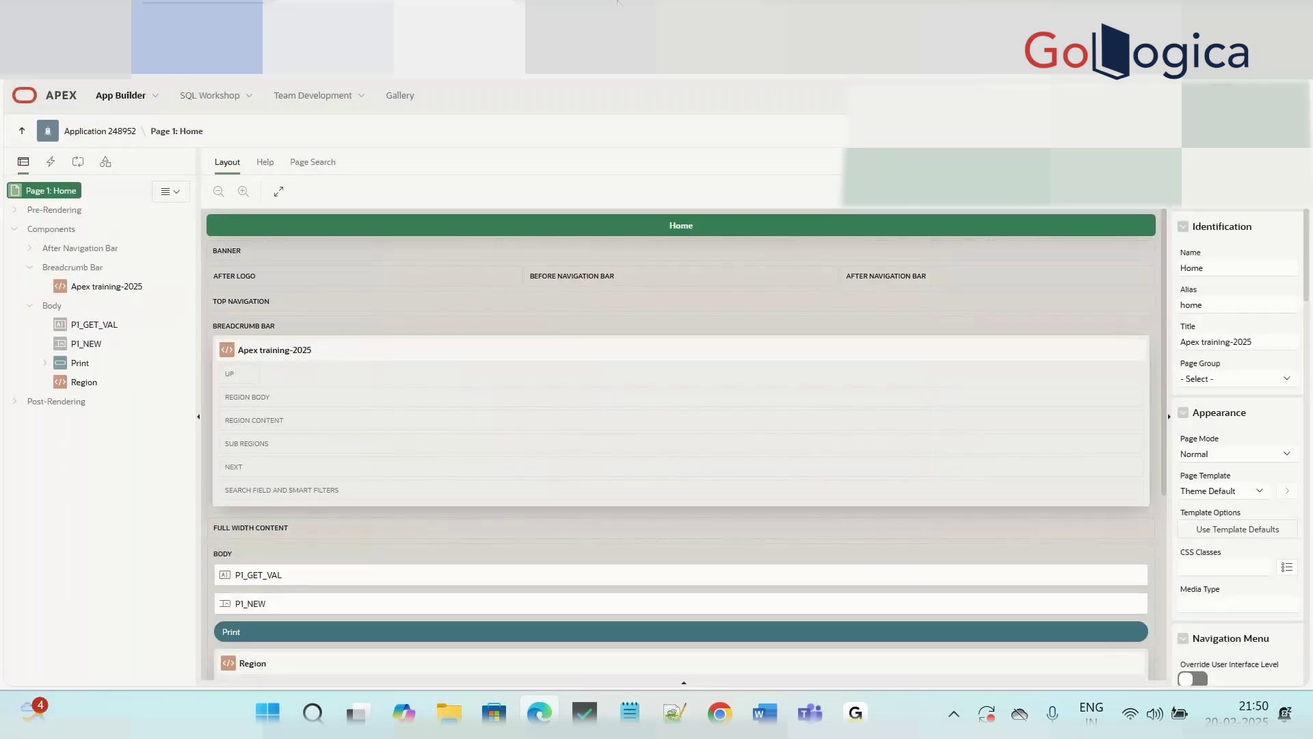
Step: Review the Export Page options again, close them without exporting, and look over the page utilities available in Page Designer
click(1134, 131)
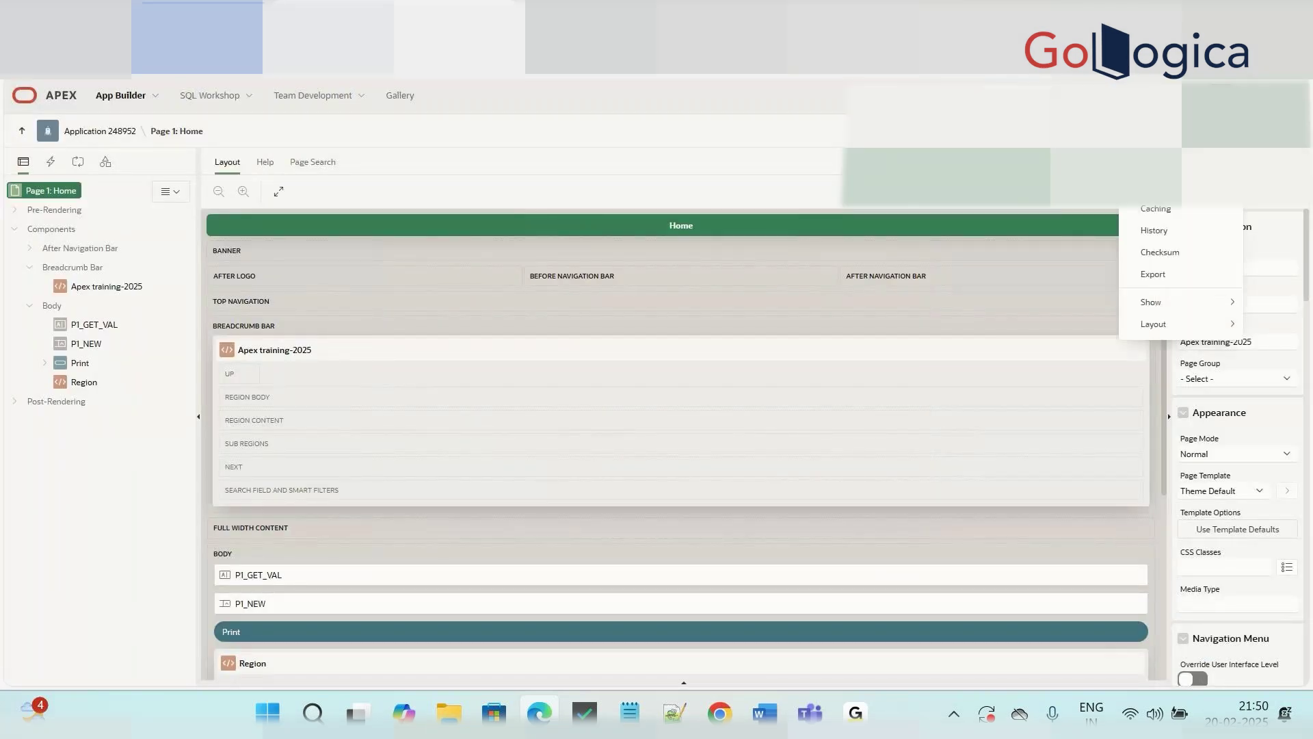
click(1171, 268)
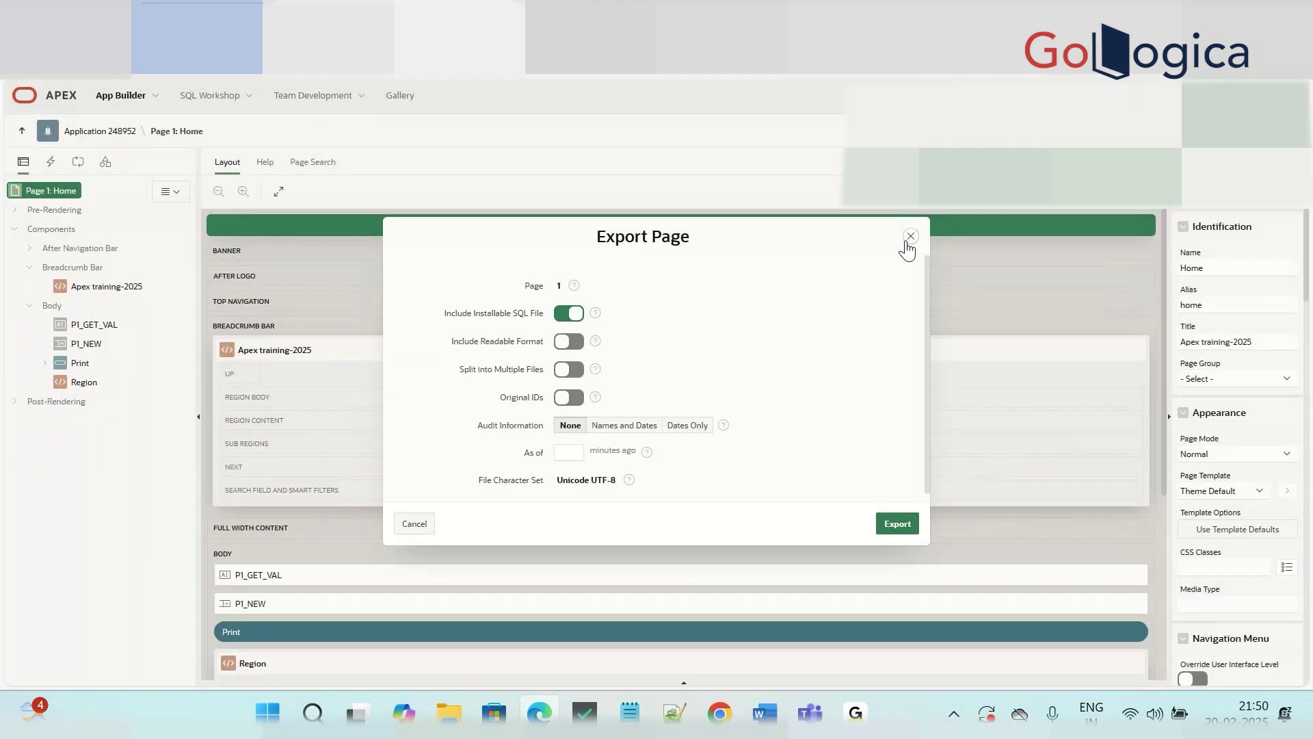
click(909, 238)
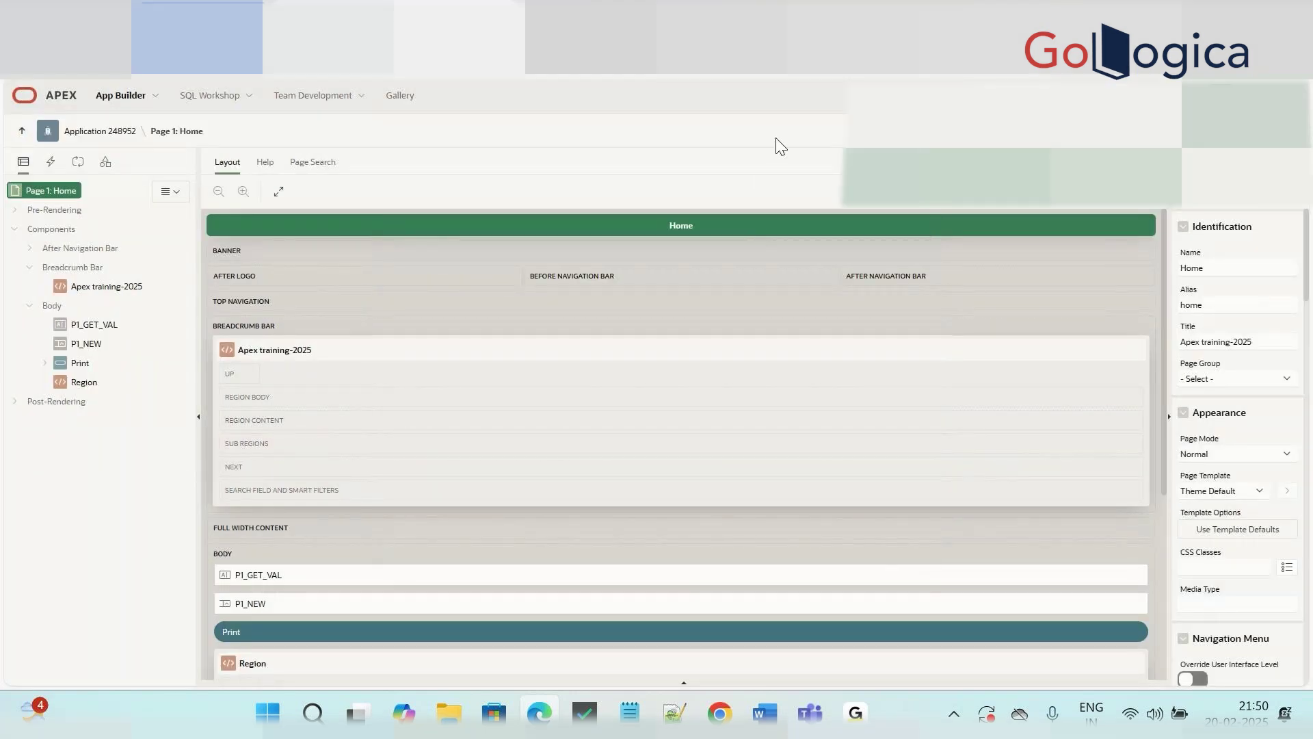
click(1155, 130)
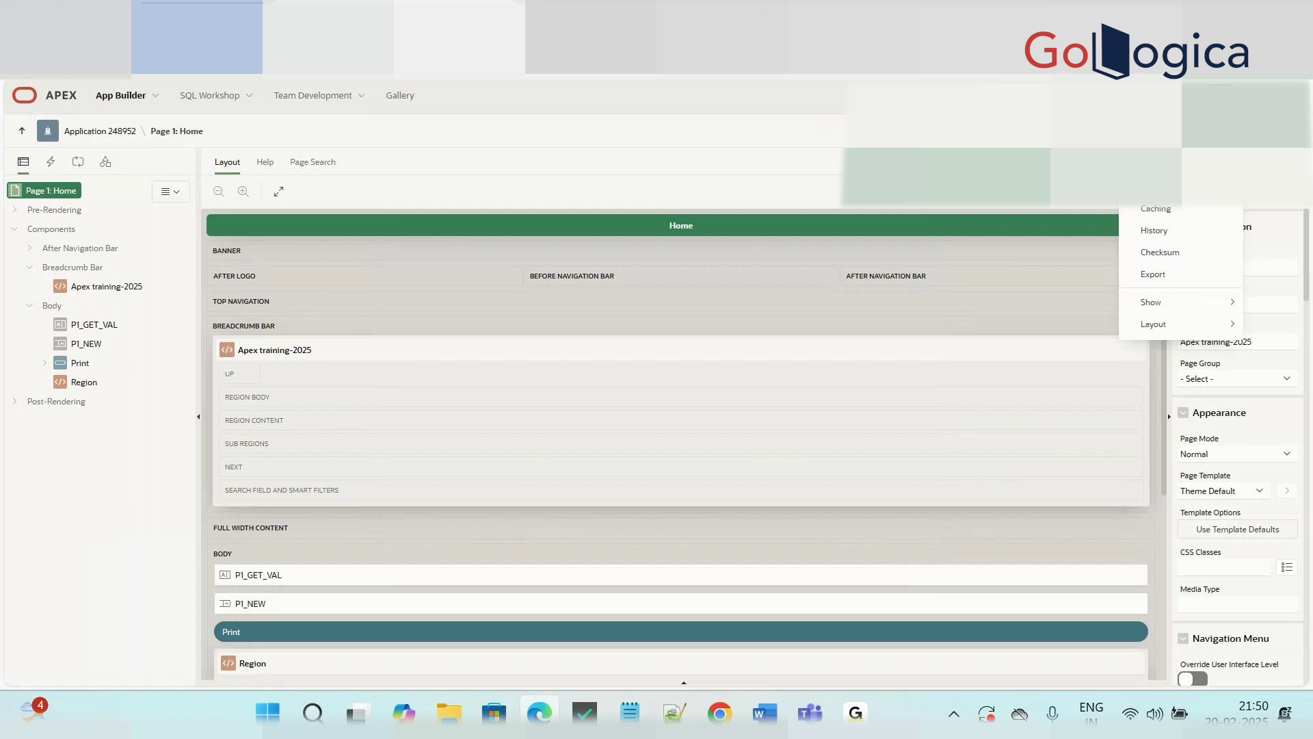
click(820, 126)
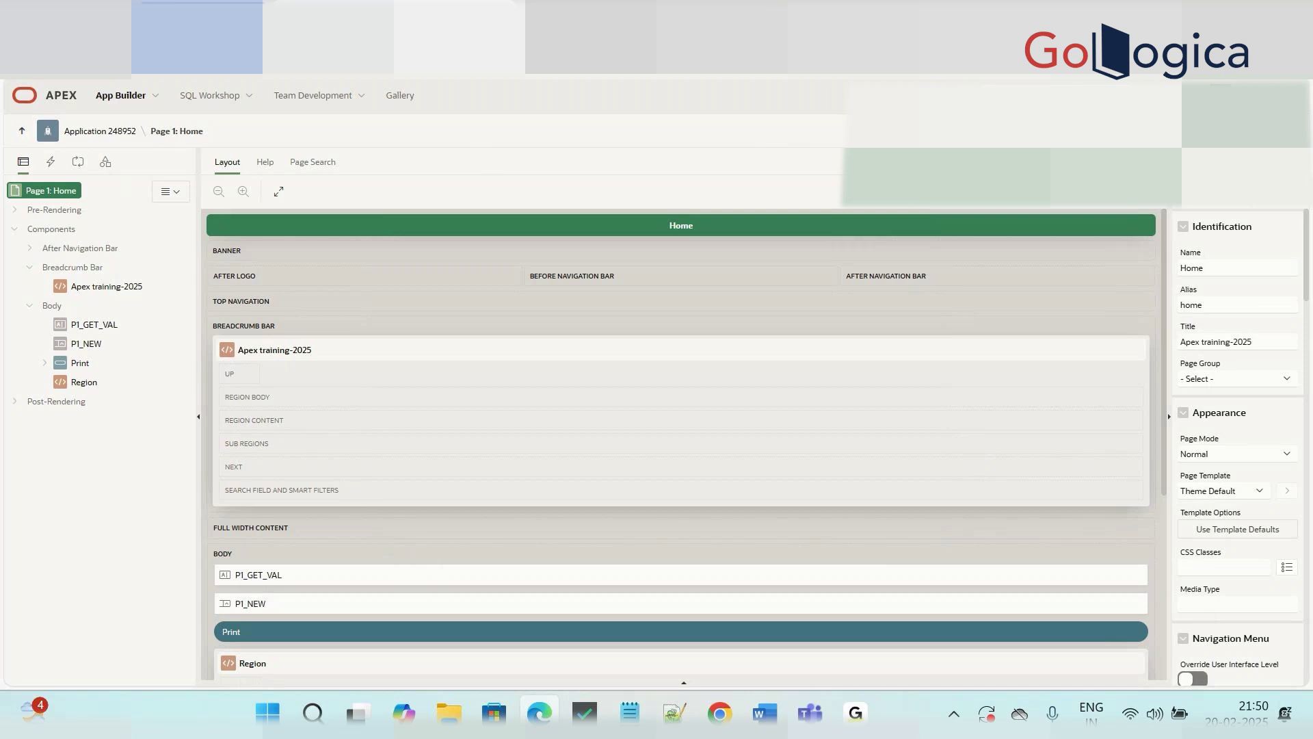
Step: Compare the running Home page with its Page 1 layout in Page Designer
click(578, 3)
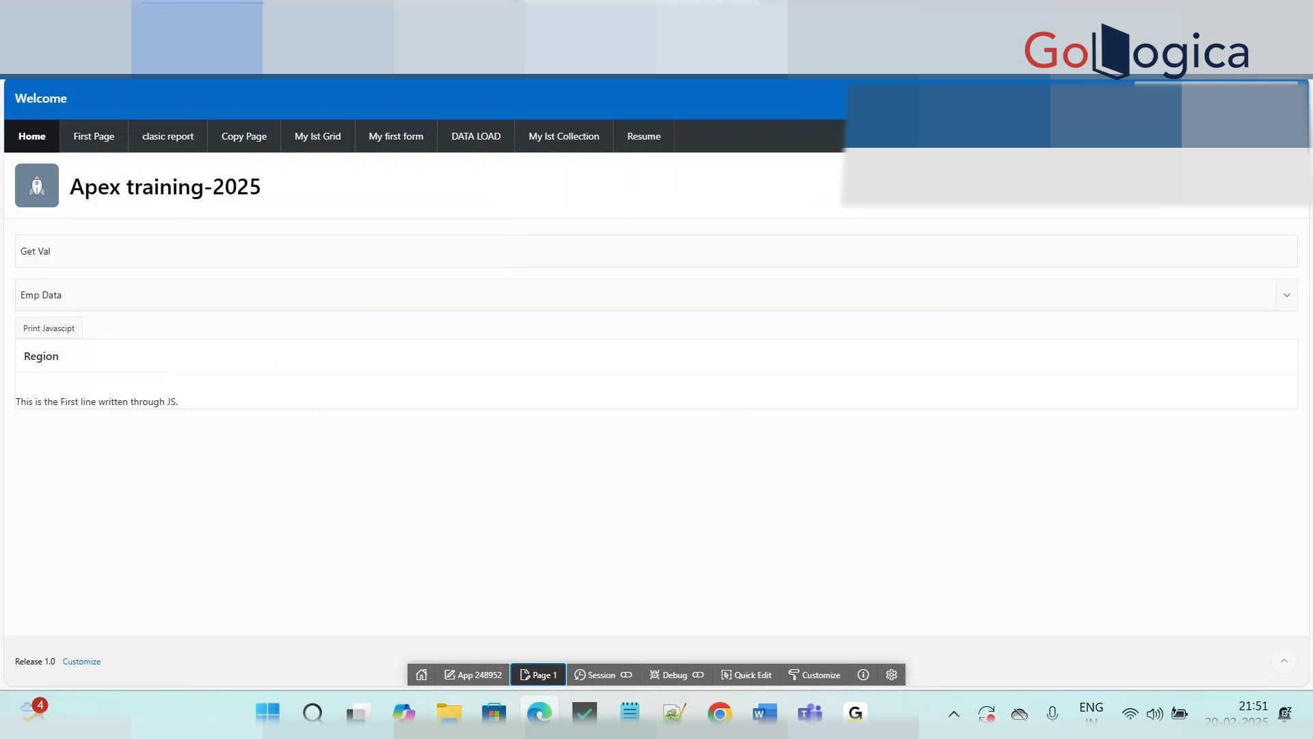
click(383, 3)
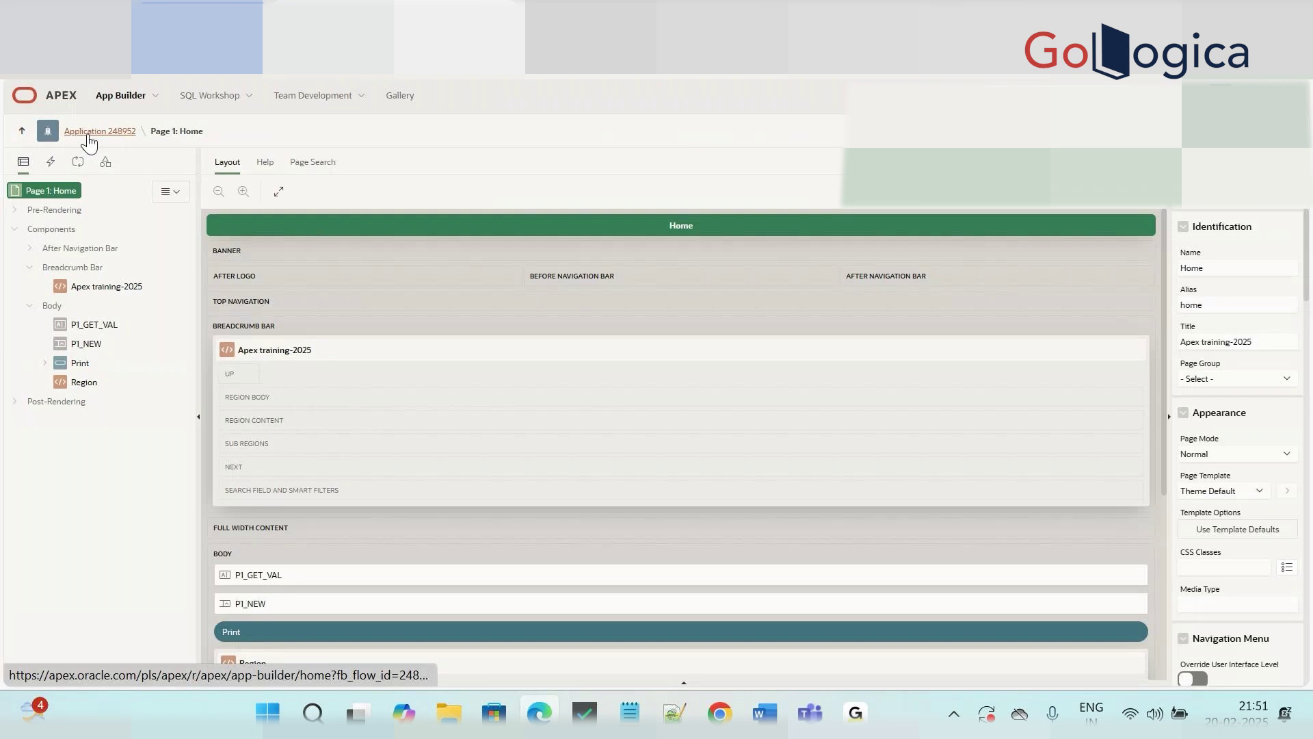
key(ctrl+Tab)
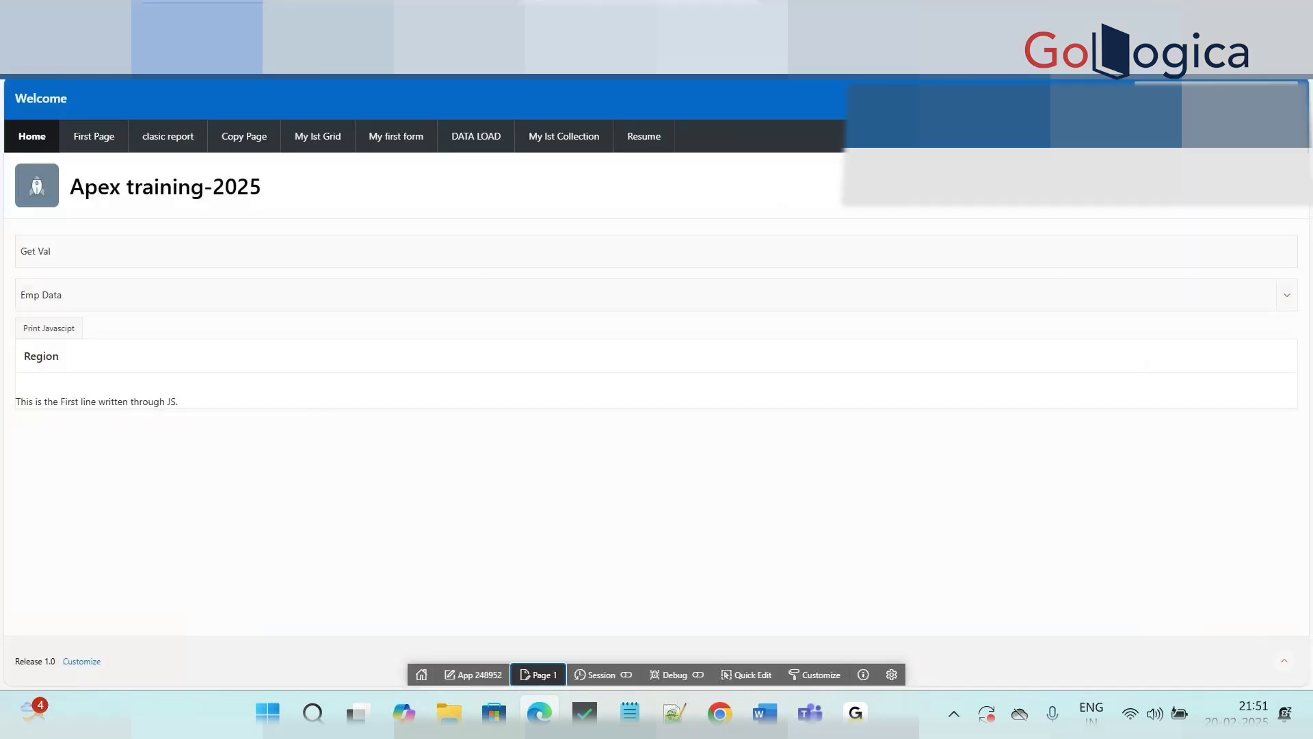
key(ctrl+shift+Tab)
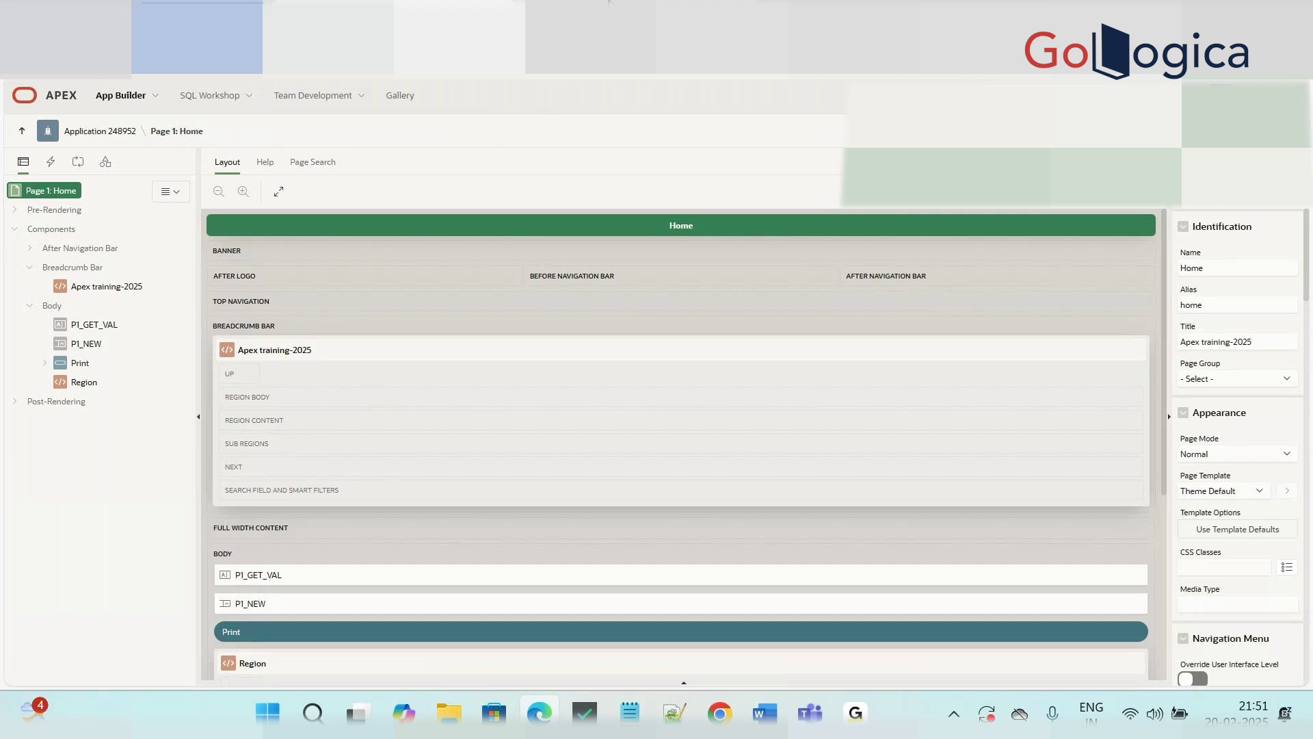
click(864, 3)
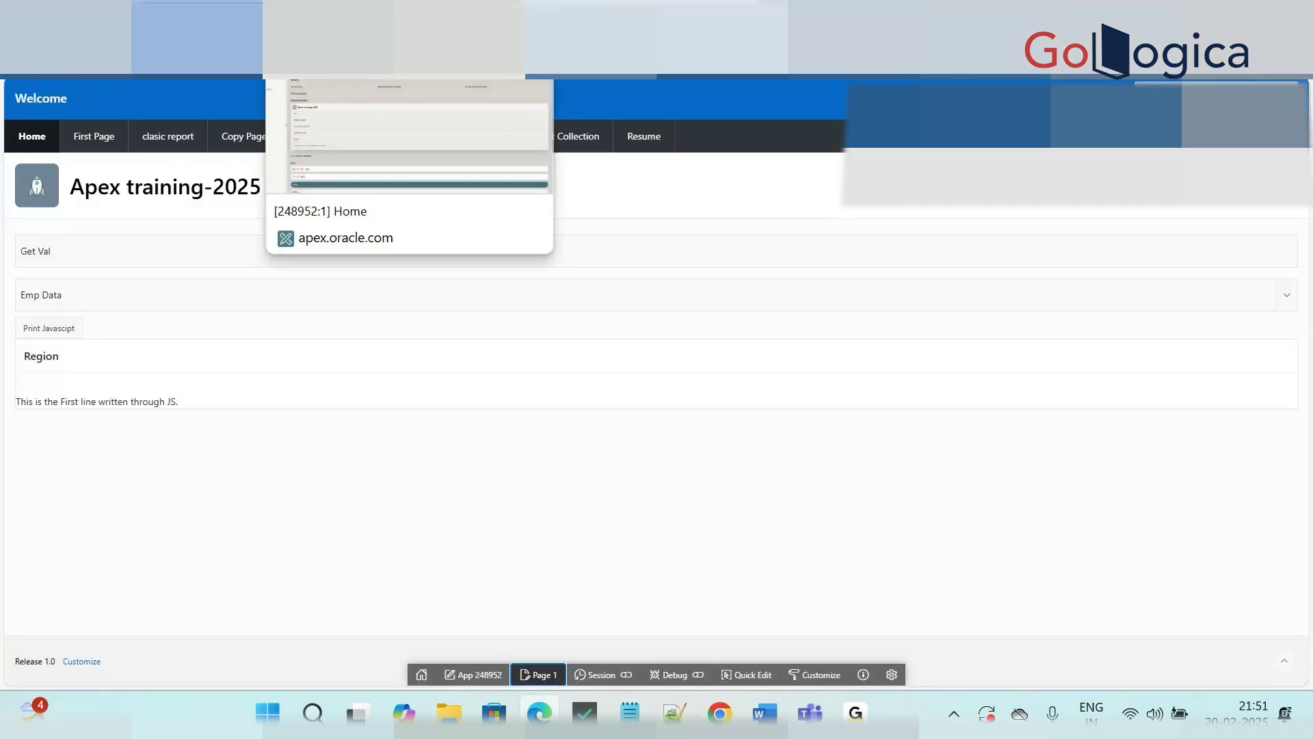
click(355, 13)
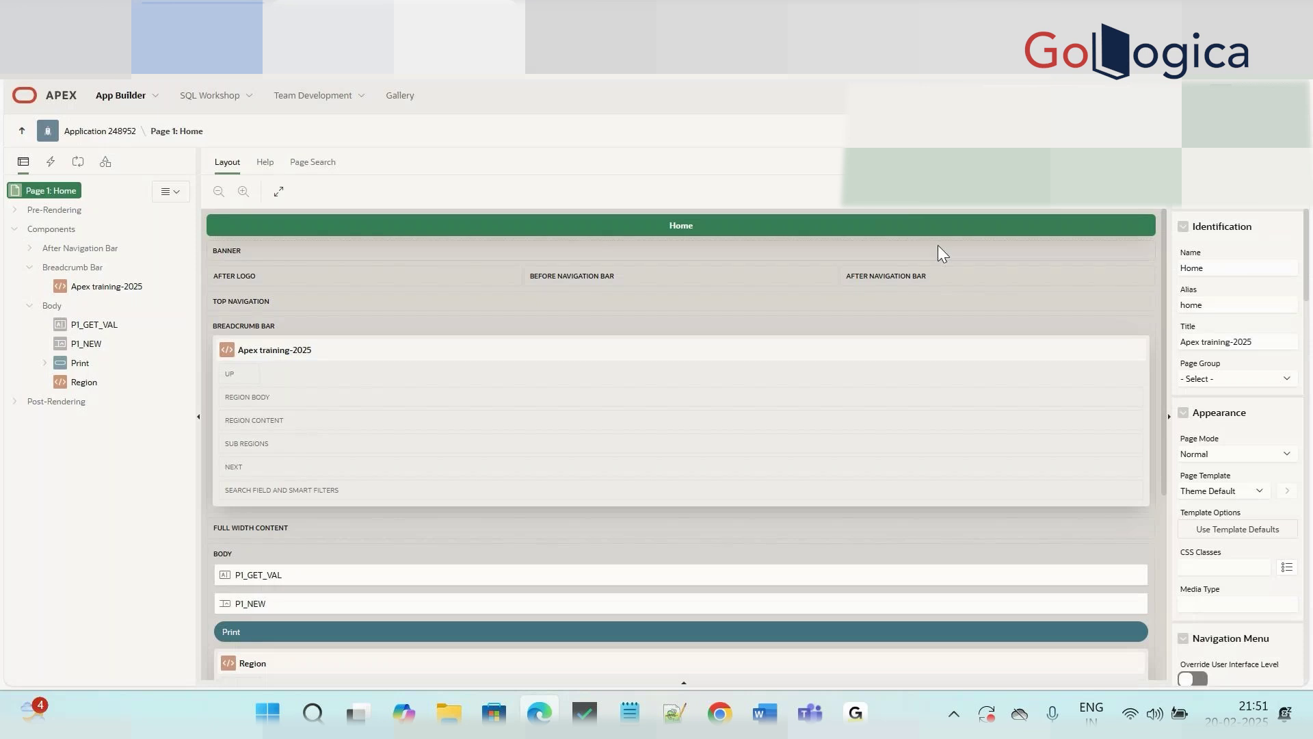
Step: Examine the application reference in Page Designer's breadcrumb alongside the running Apex training-2025 Home page and its developer options
click(484, 14)
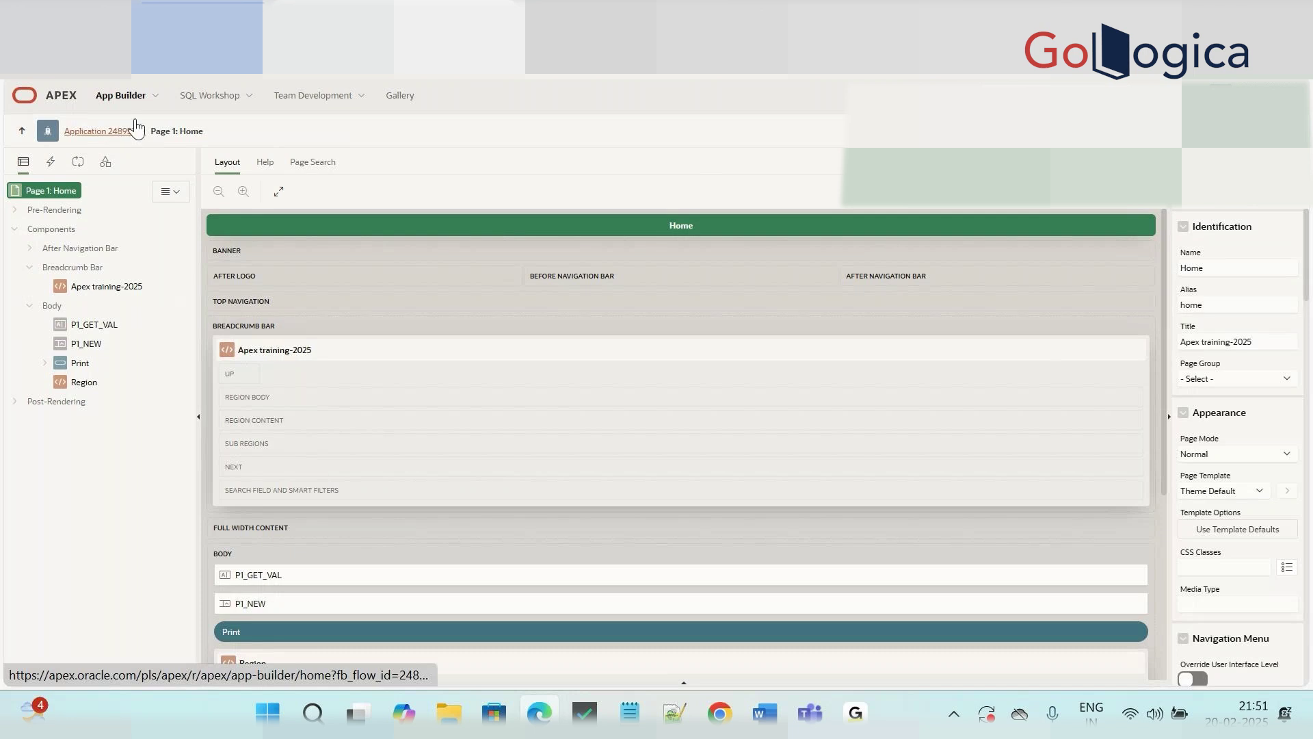
click(575, 4)
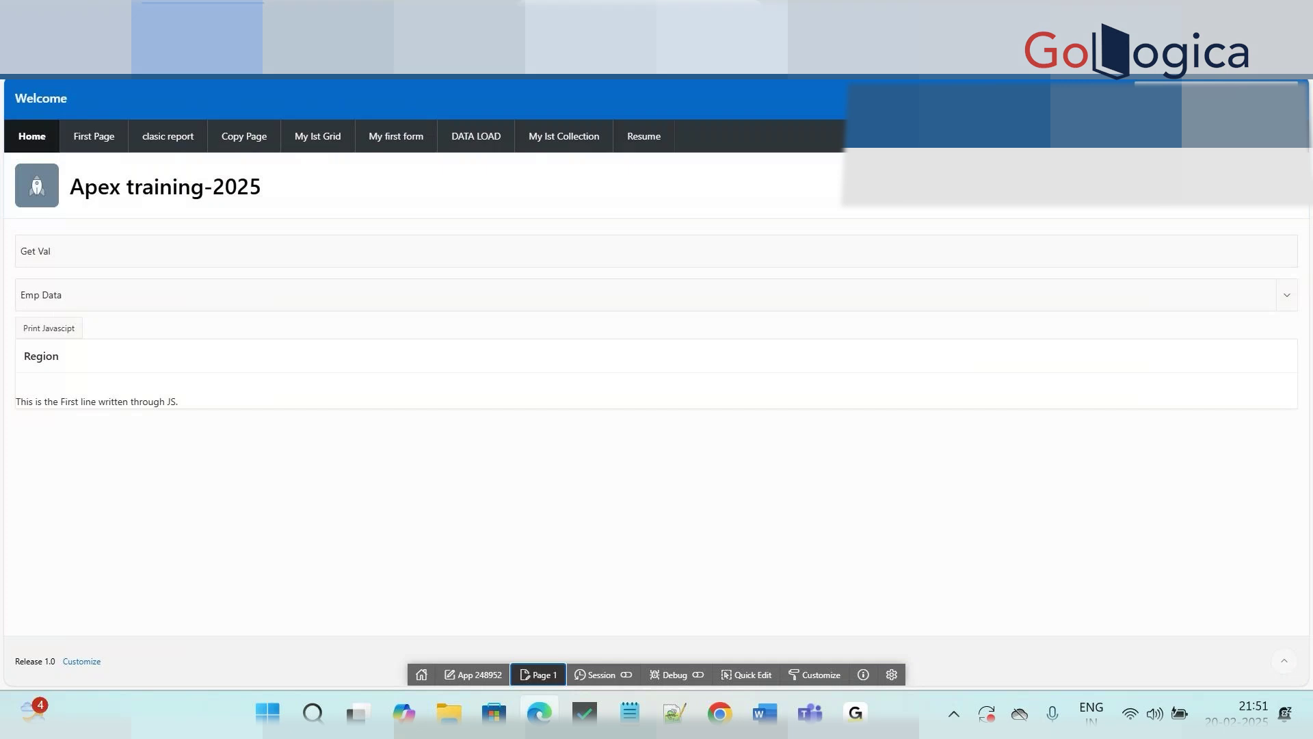
mouse_move(450, 3)
click(952, 713)
click(952, 713)
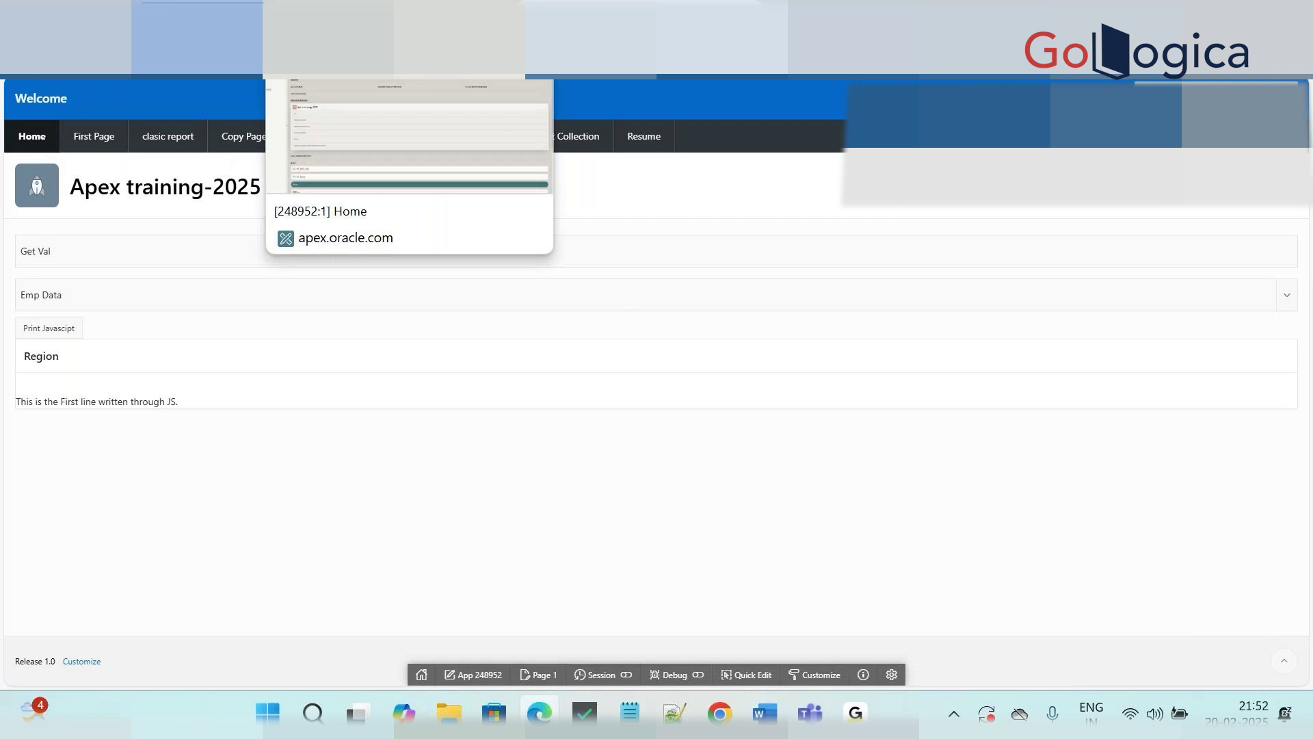
key(ctrl+shift+Tab)
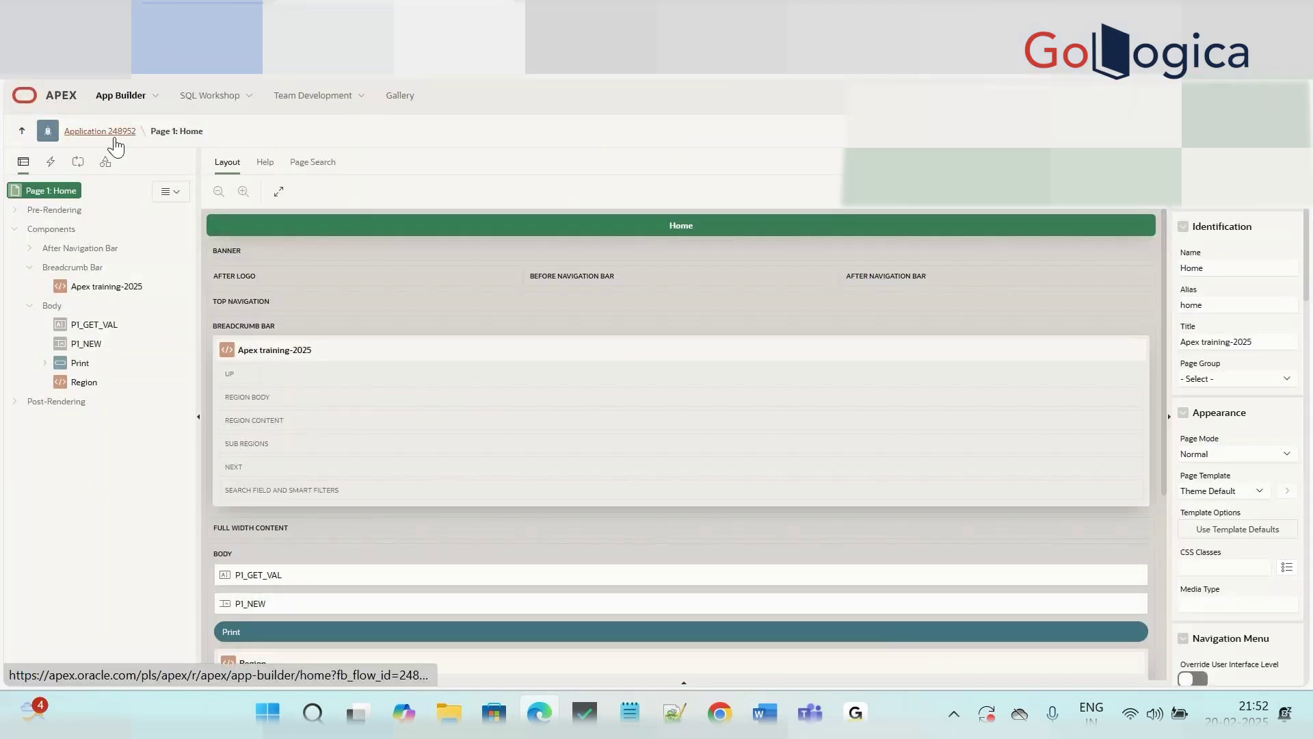
key(ctrl+Tab)
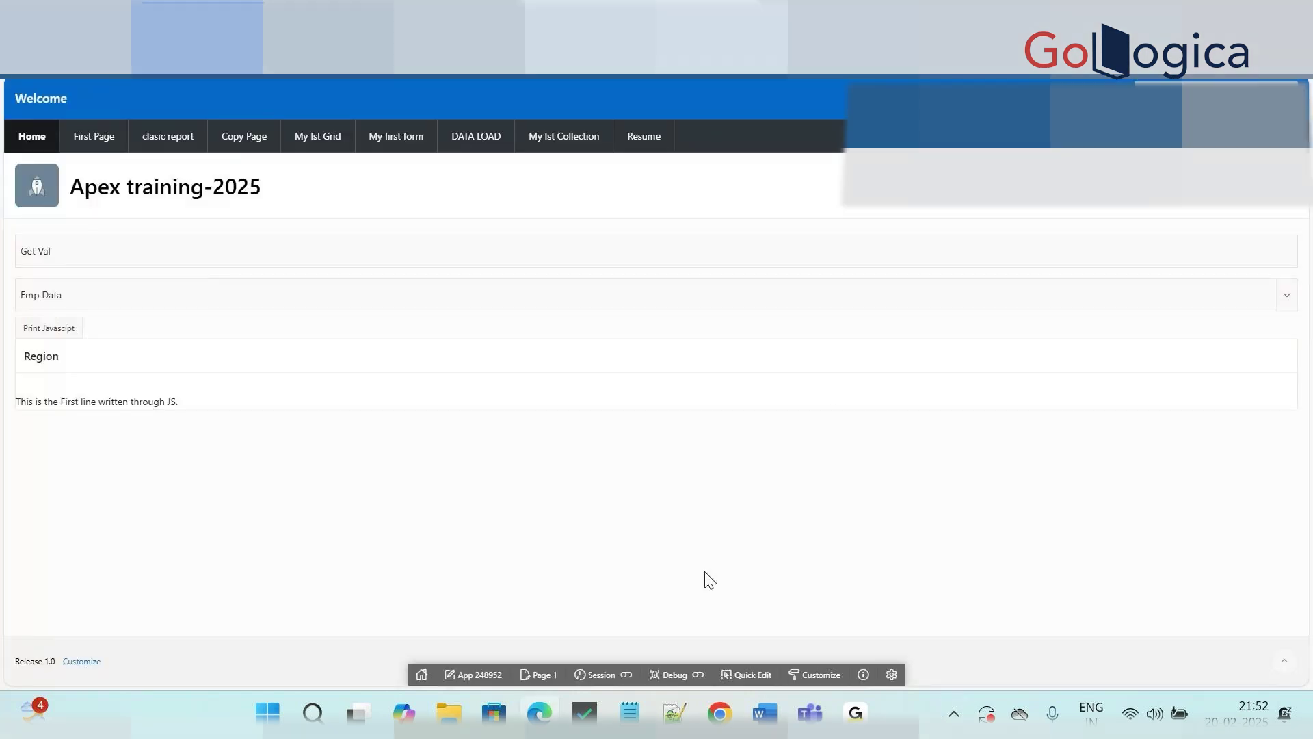
key(ctrl+Tab)
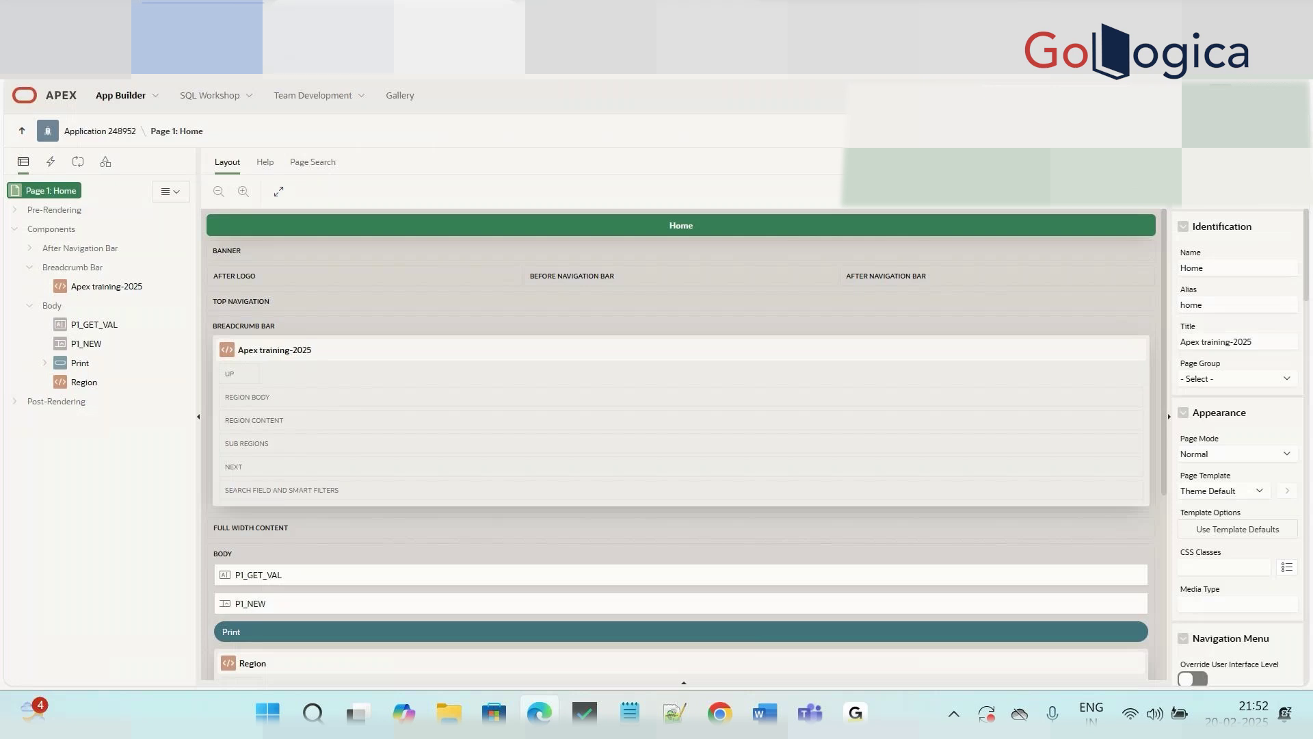
key(ctrl+Tab)
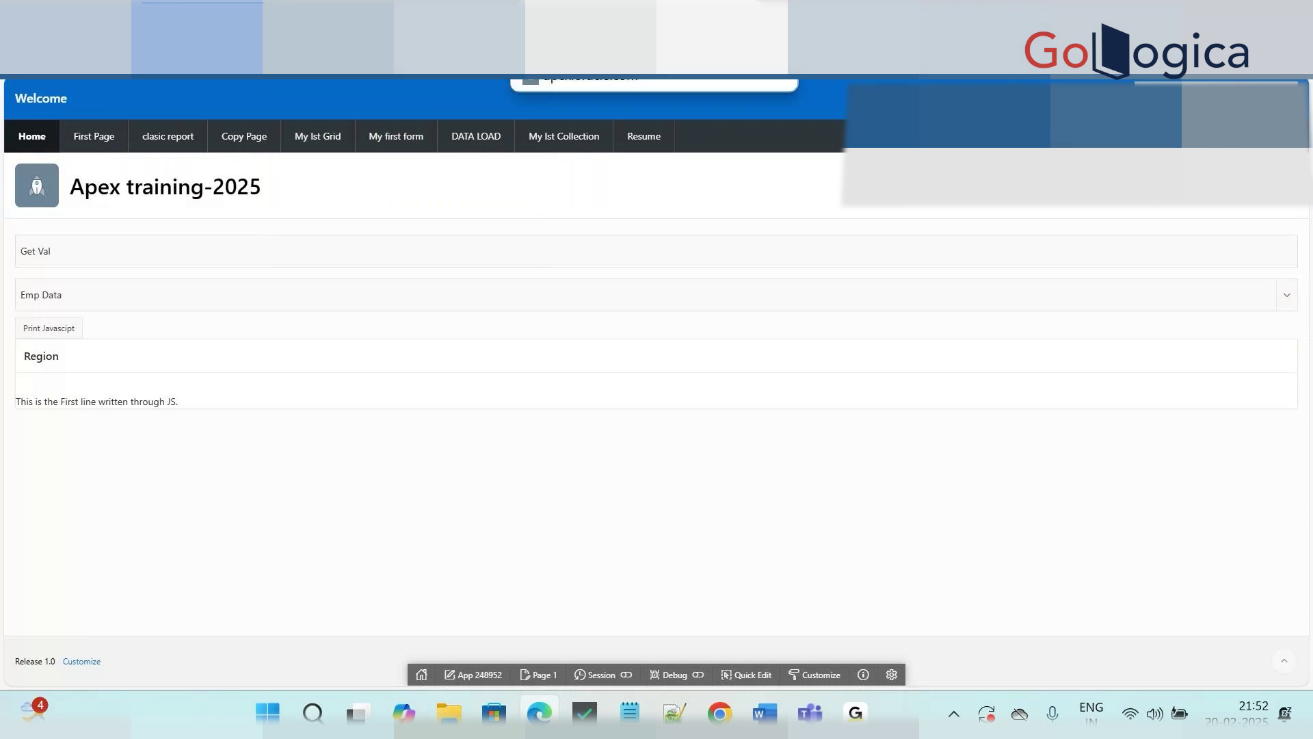
mouse_move(328, 41)
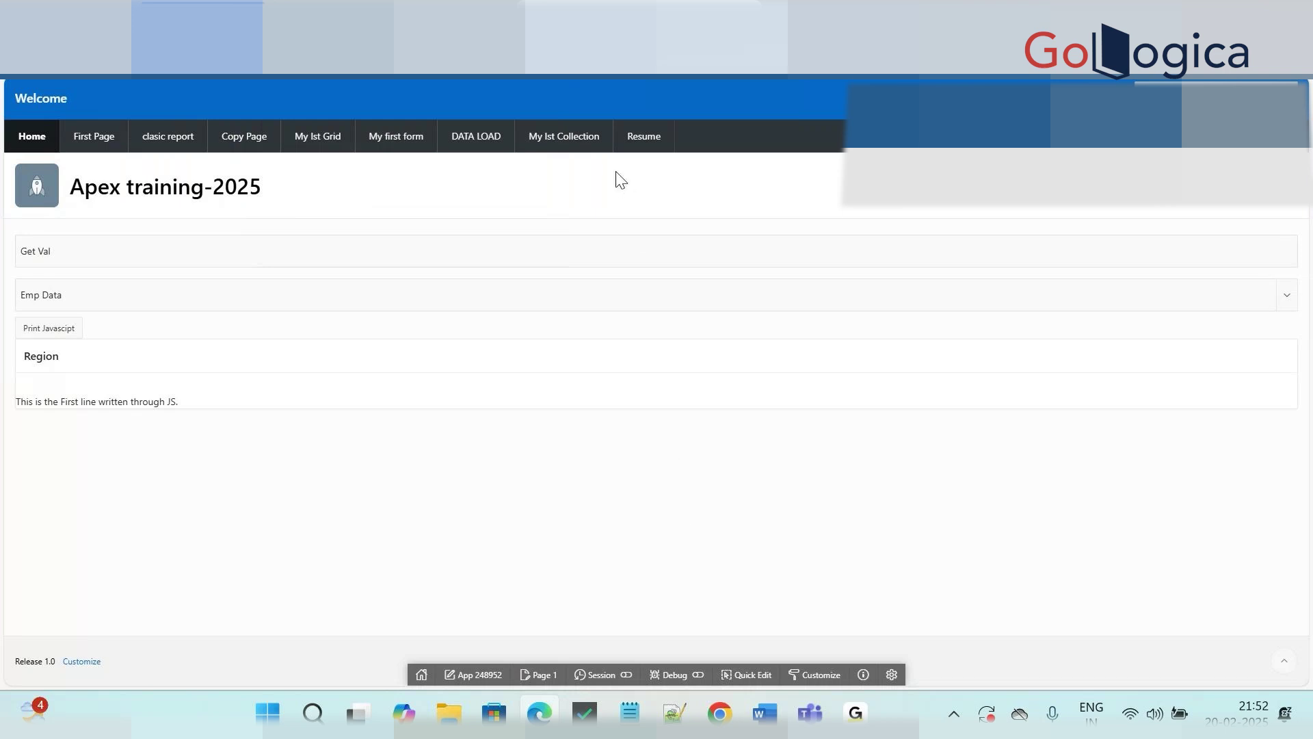
key(ctrl+Tab)
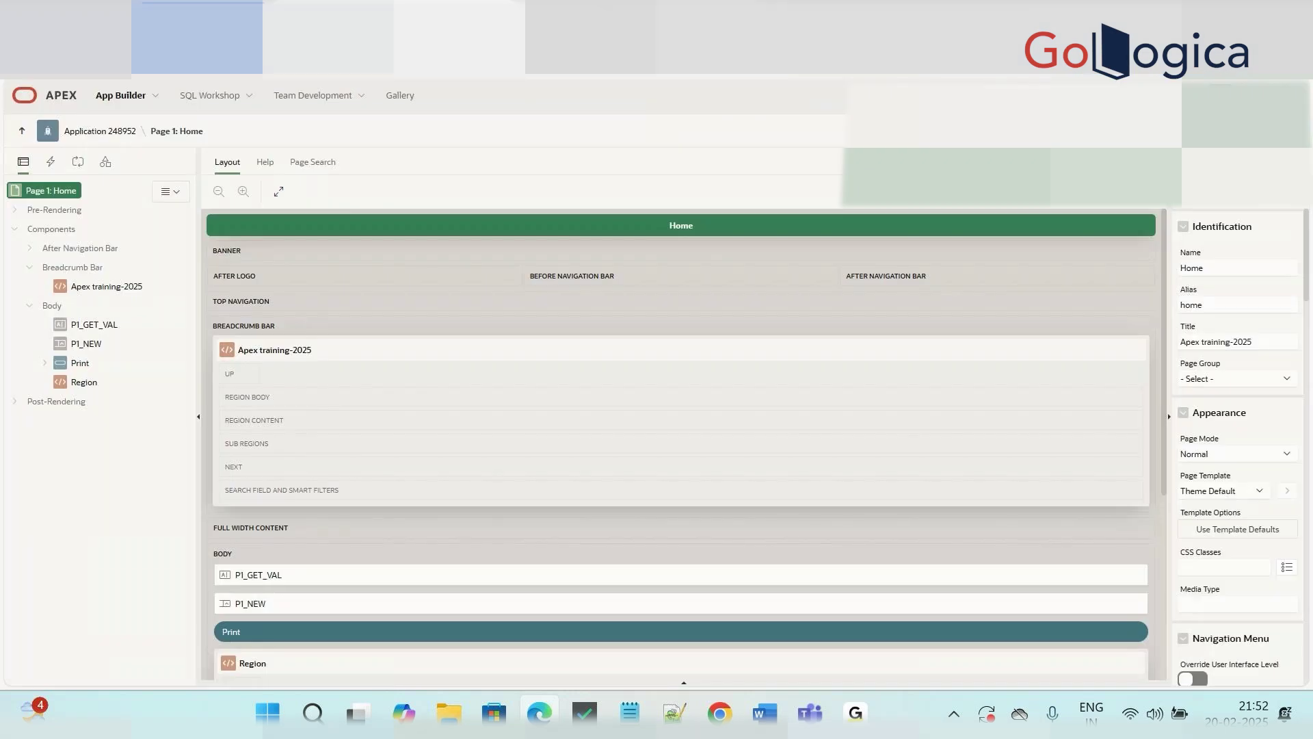
key(ctrl+Tab)
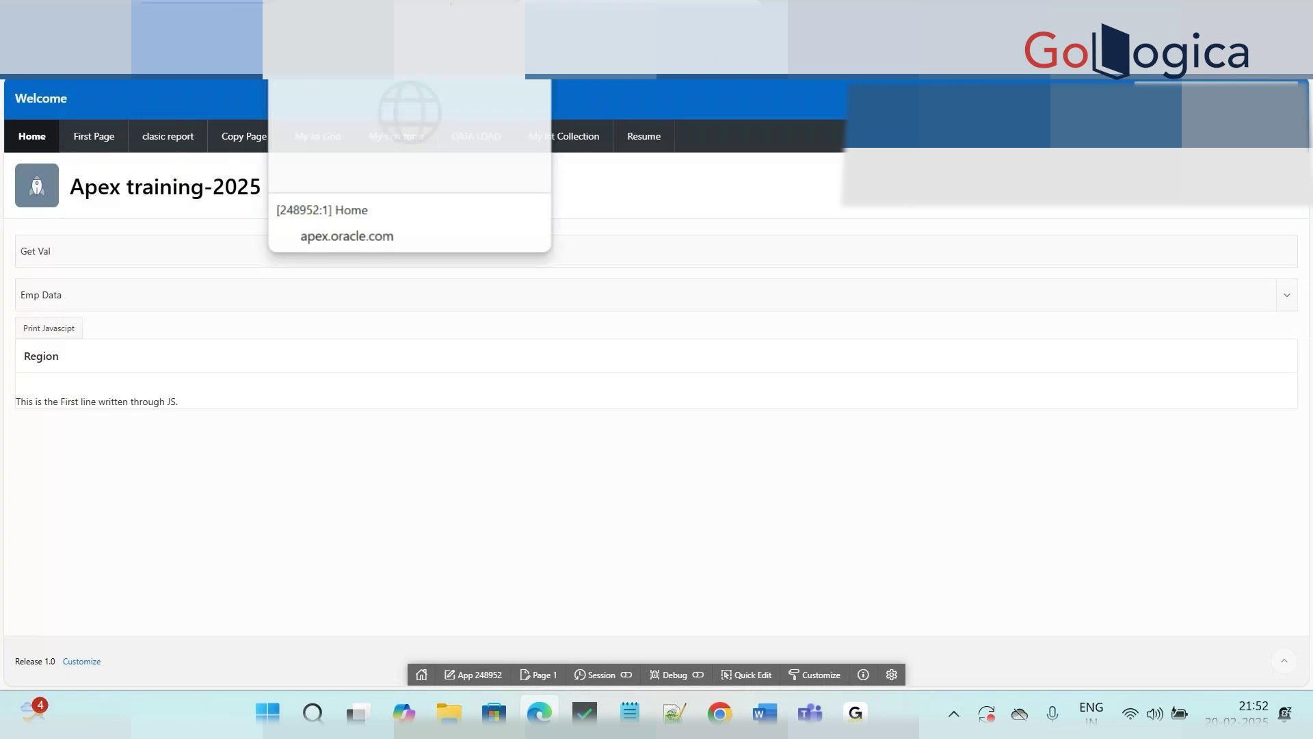
key(ctrl+Tab)
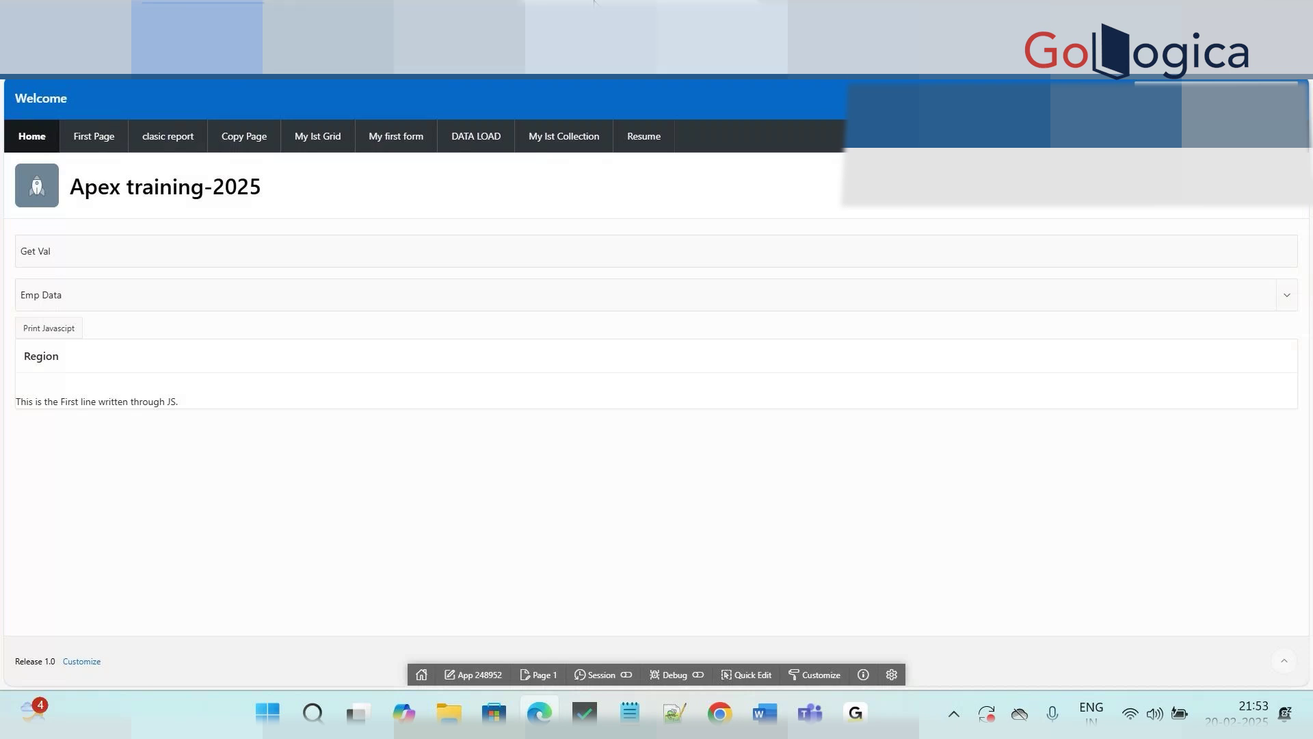
click(428, 3)
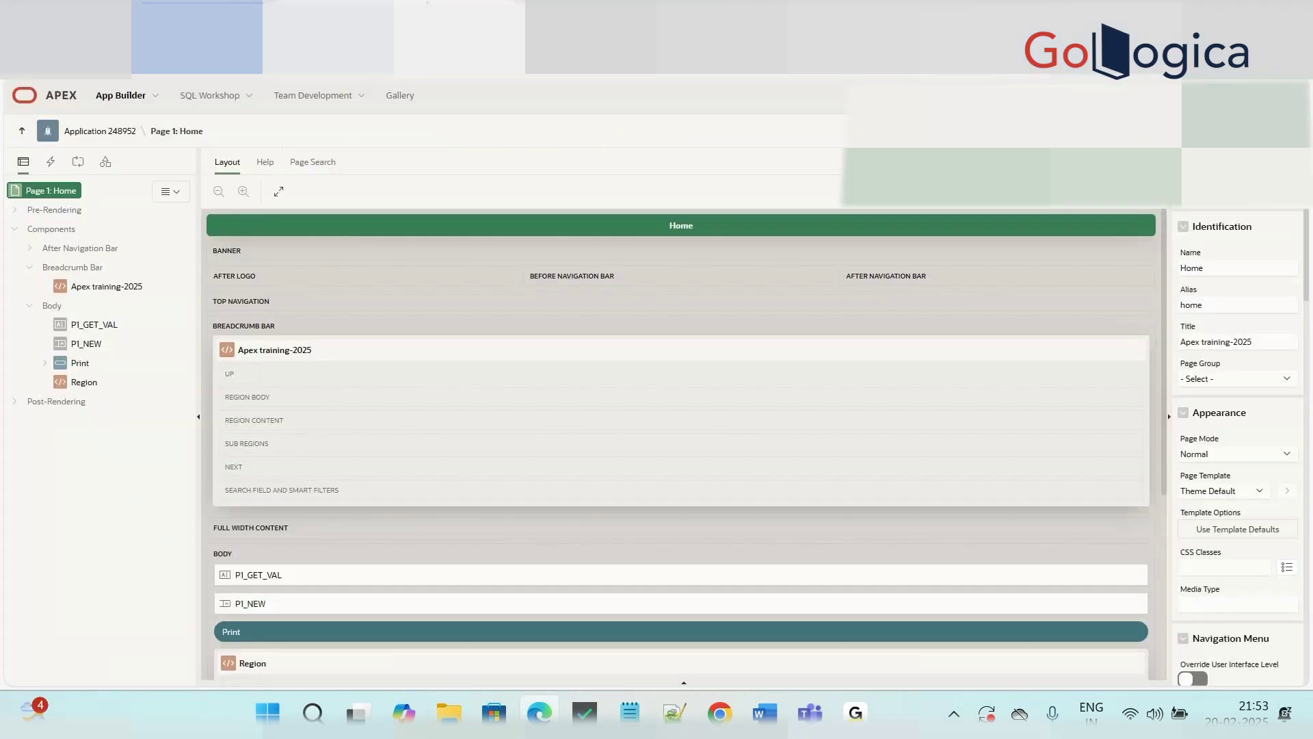
click(580, 4)
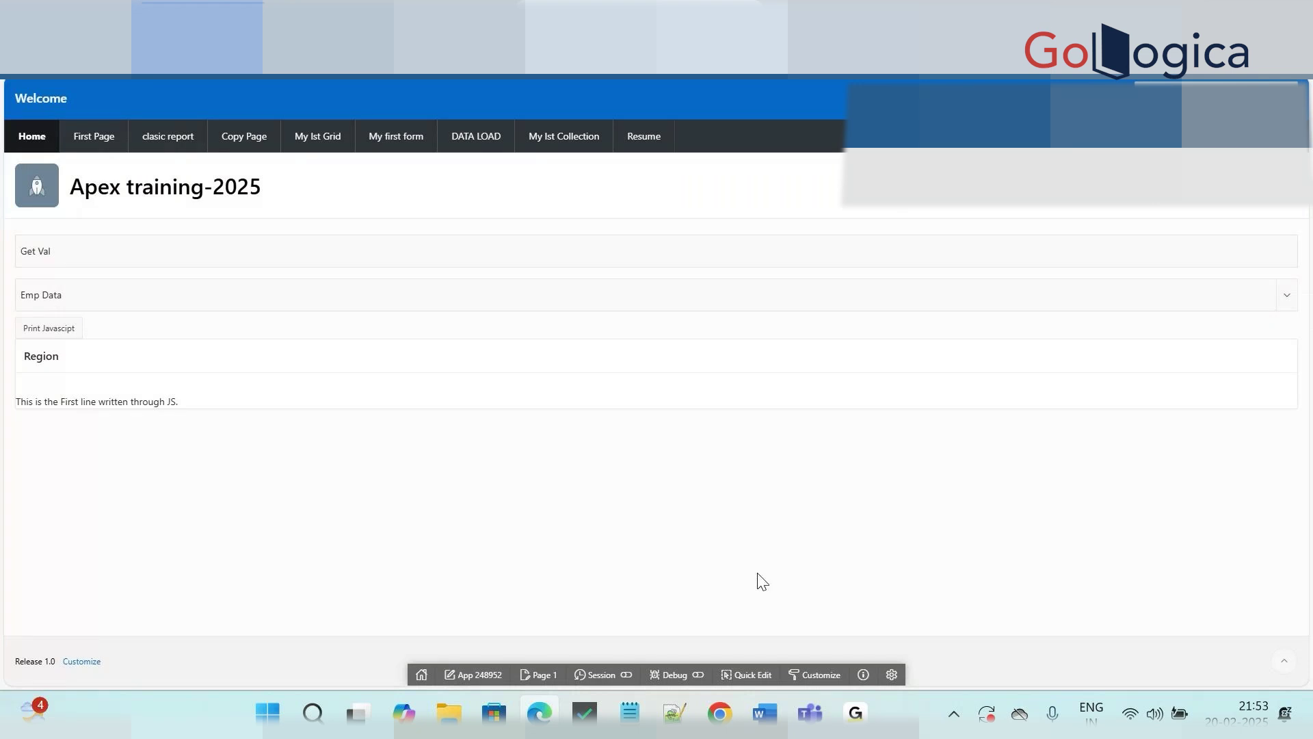
click(405, 2)
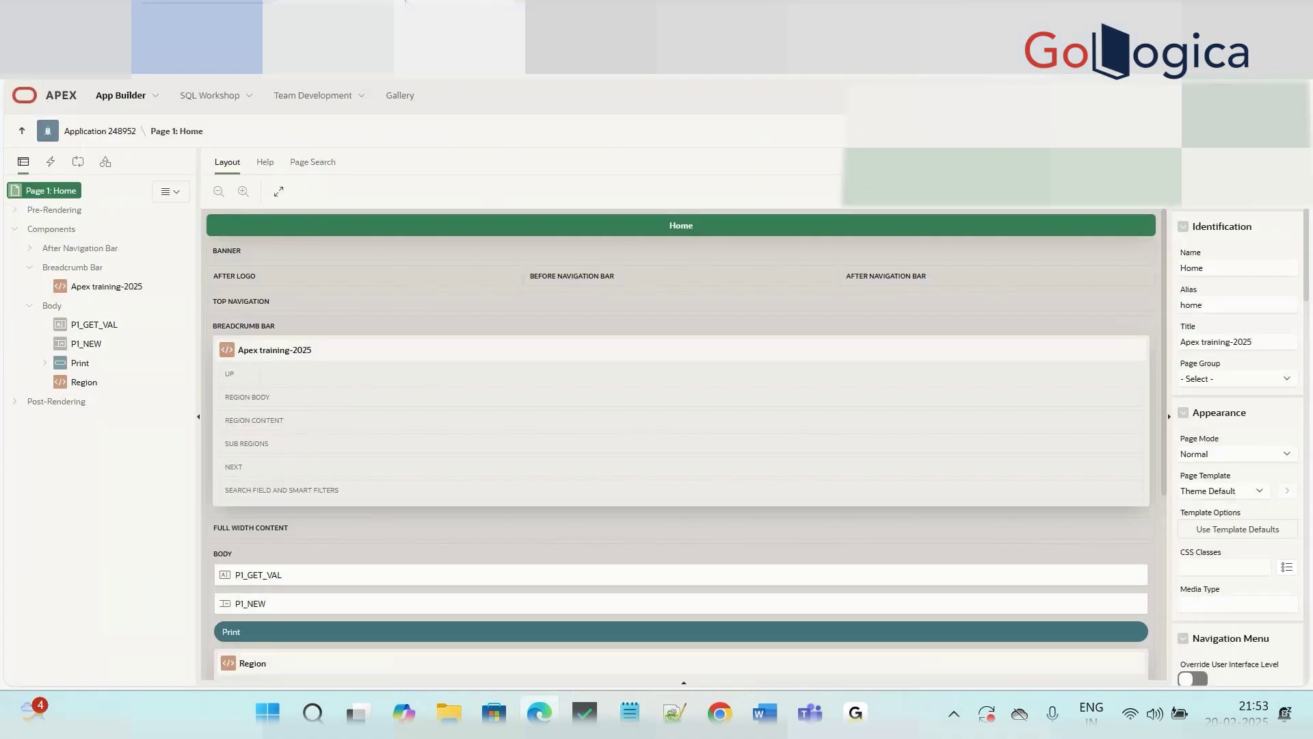
Step: Open application 248952's overview, review its Export Application options, and export the whole application with the default settings
click(95, 131)
click(590, 3)
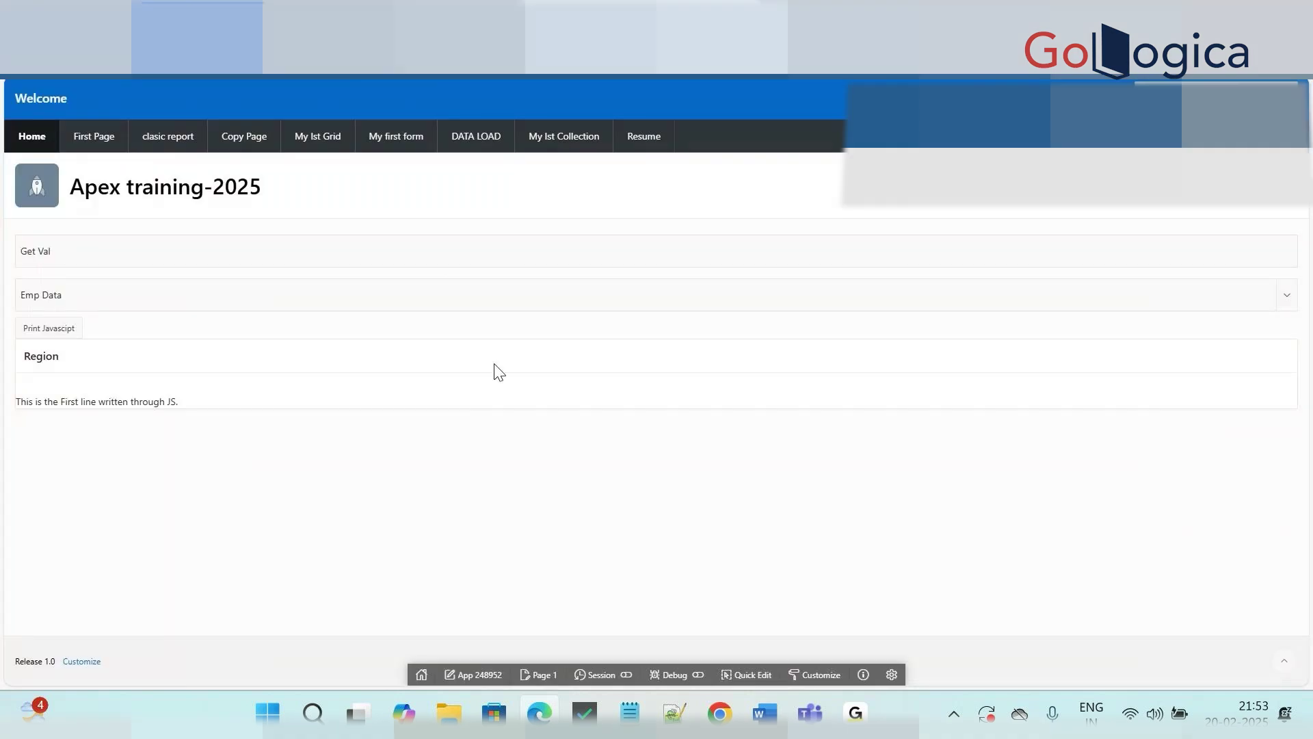
click(394, 3)
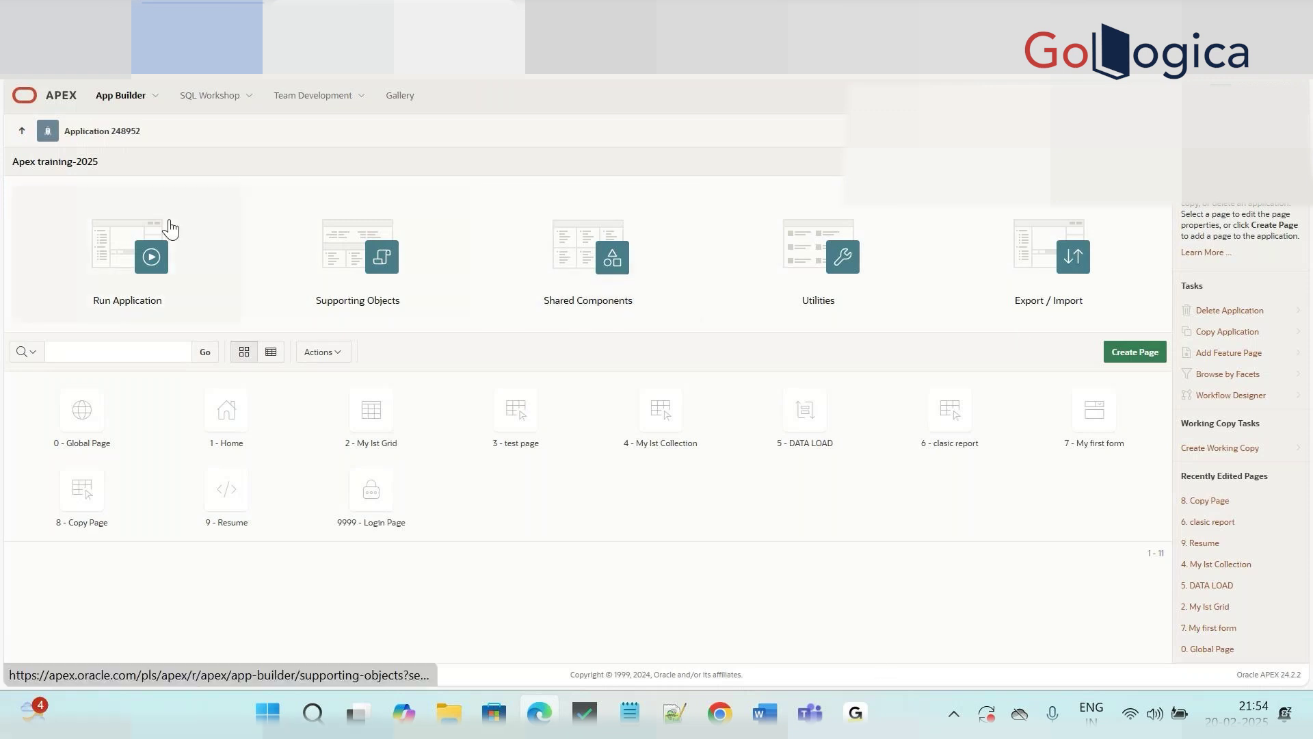
click(1044, 292)
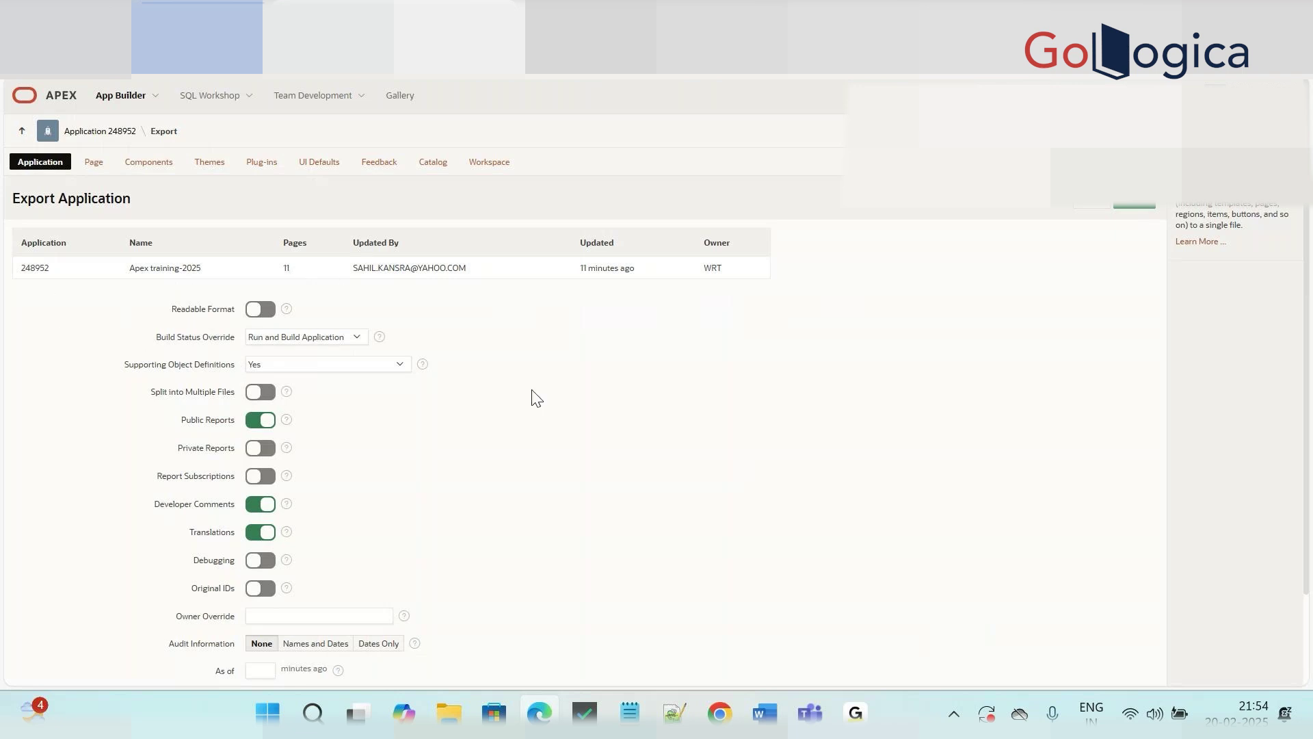
scroll(536, 398, down, 3)
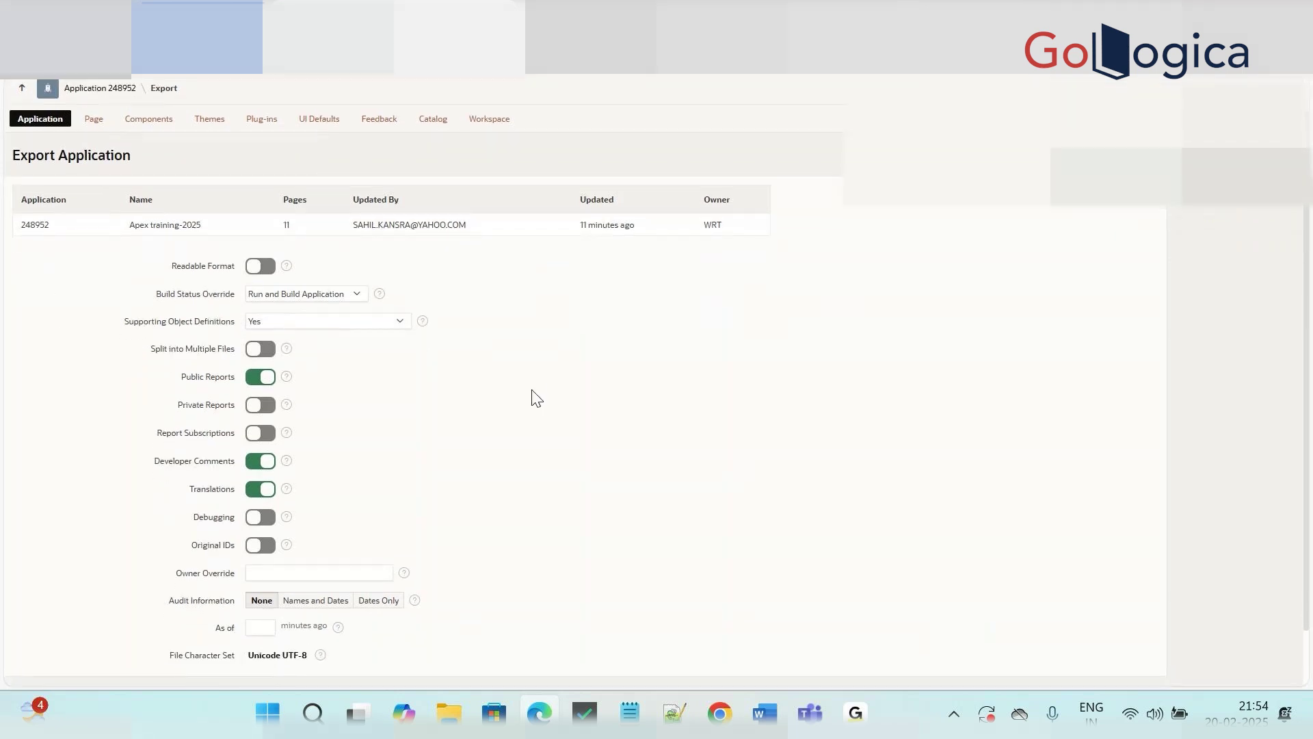
scroll(536, 398, up, 3)
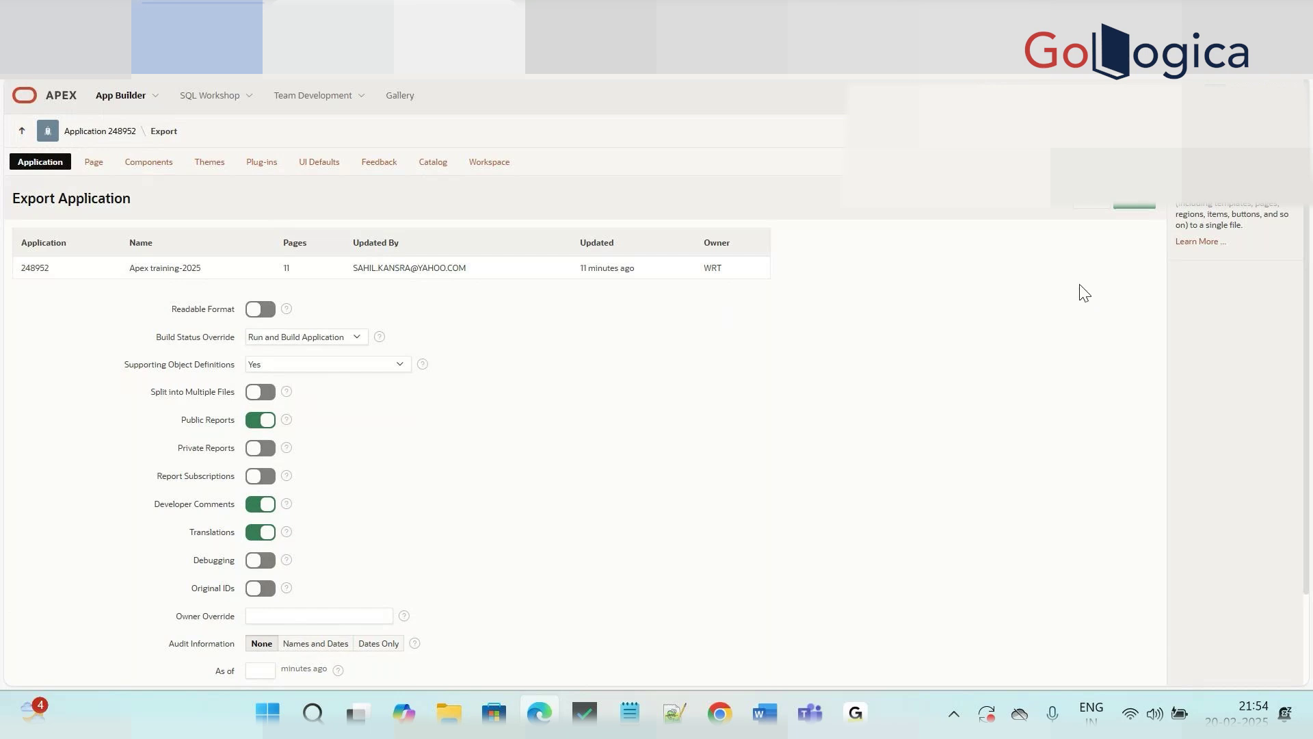
click(1133, 208)
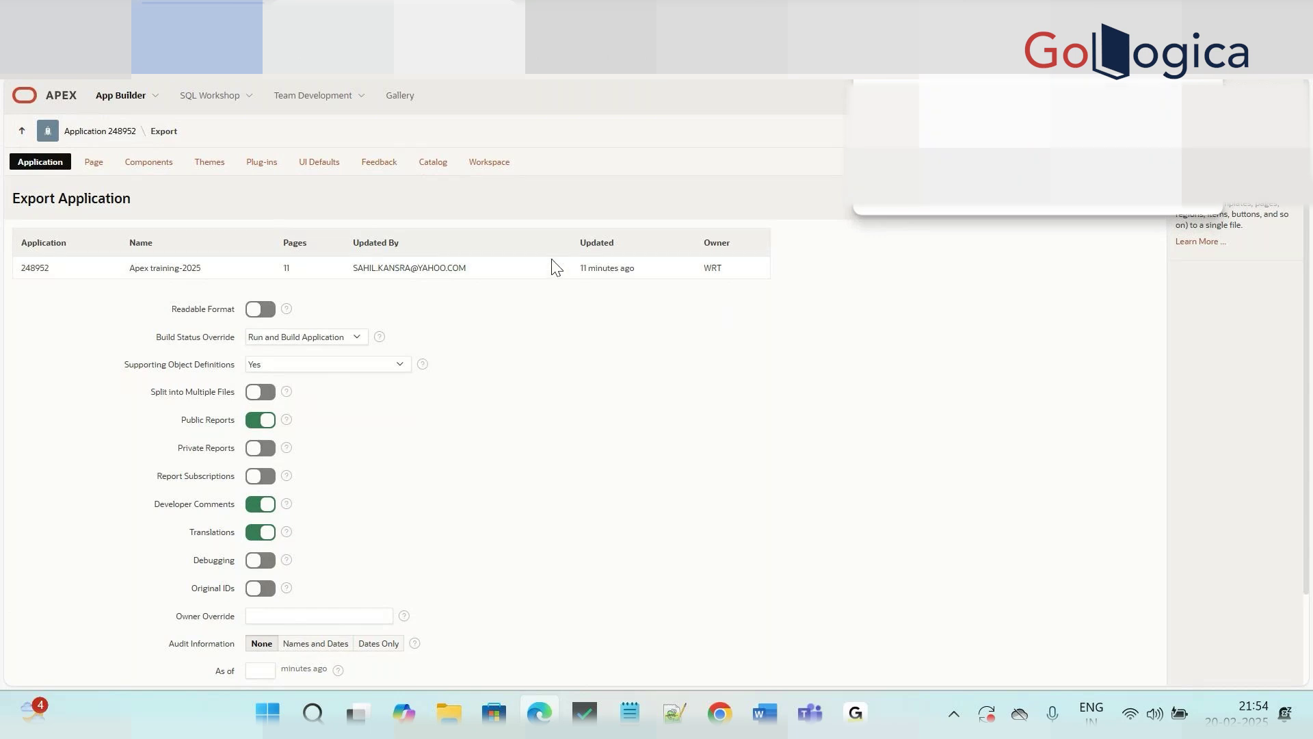
Step: Start an import from application 248952's overview and choose f248952.sql from the Downloads folder as the file
click(130, 140)
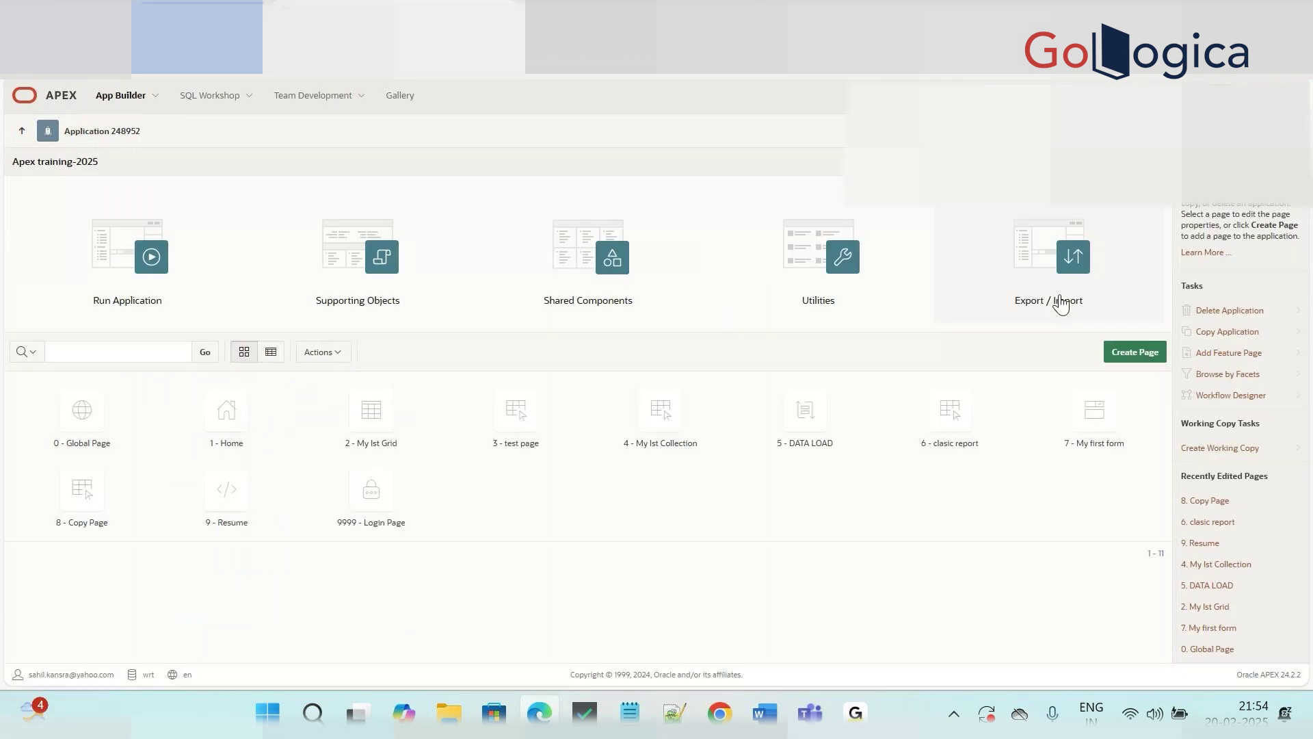
click(1063, 290)
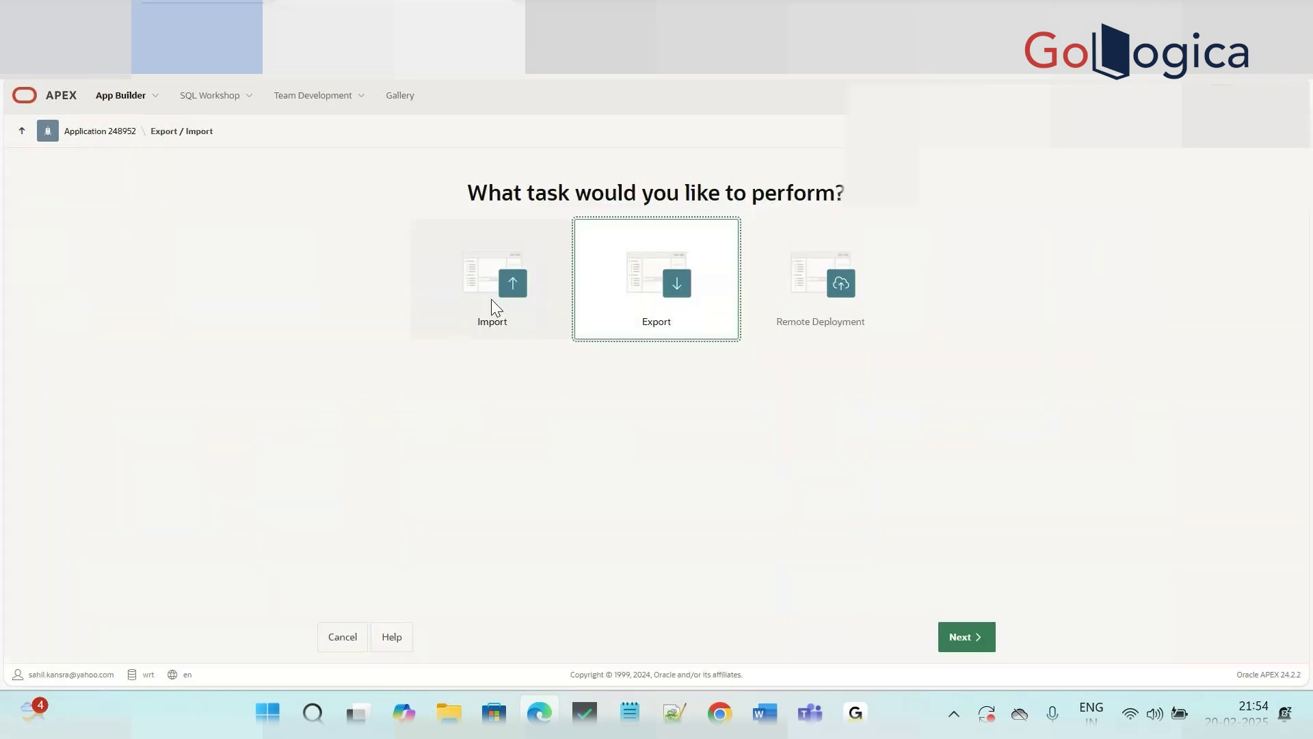
click(475, 290)
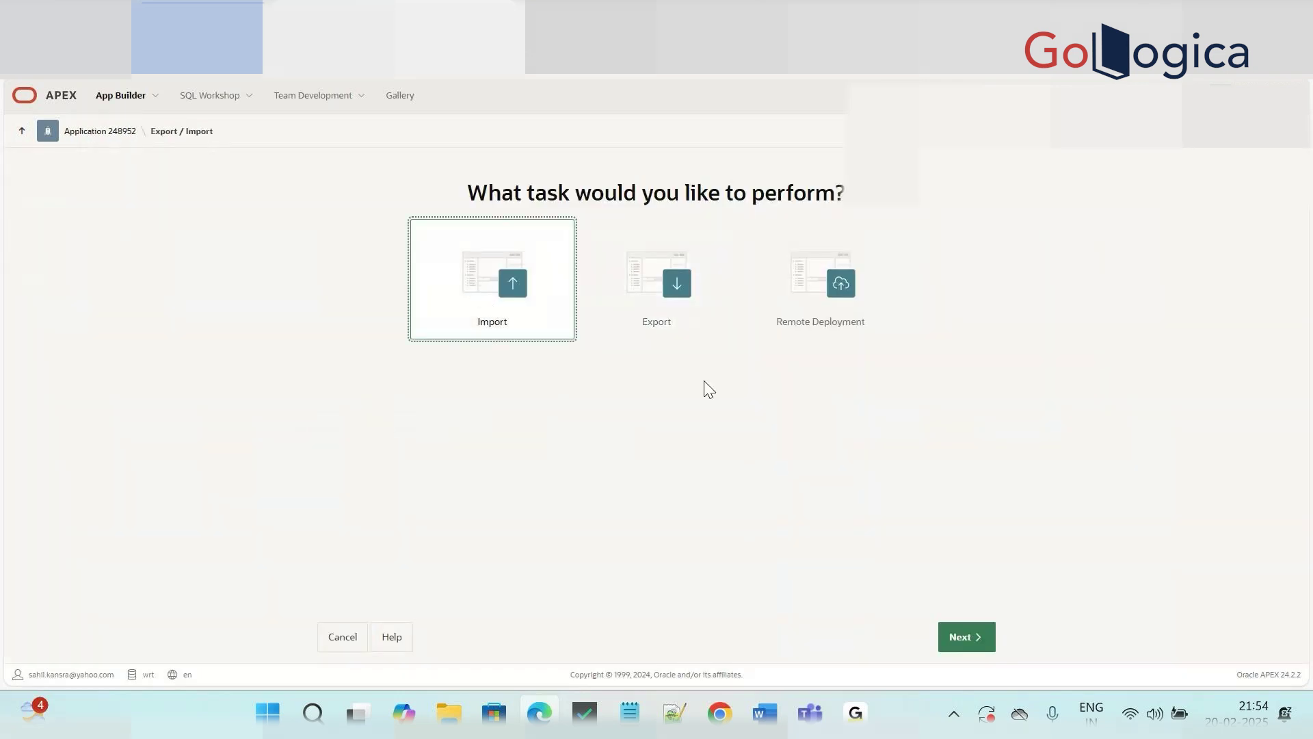
double_click(530, 334)
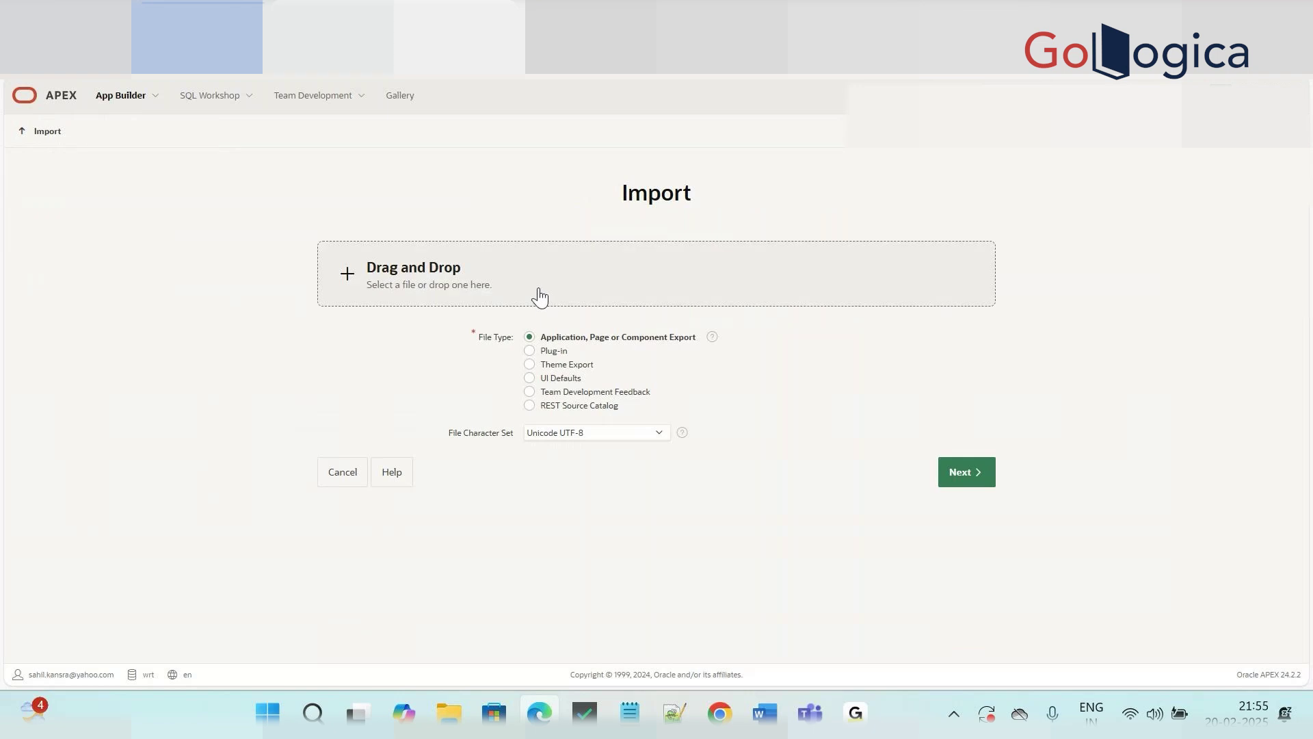
click(572, 285)
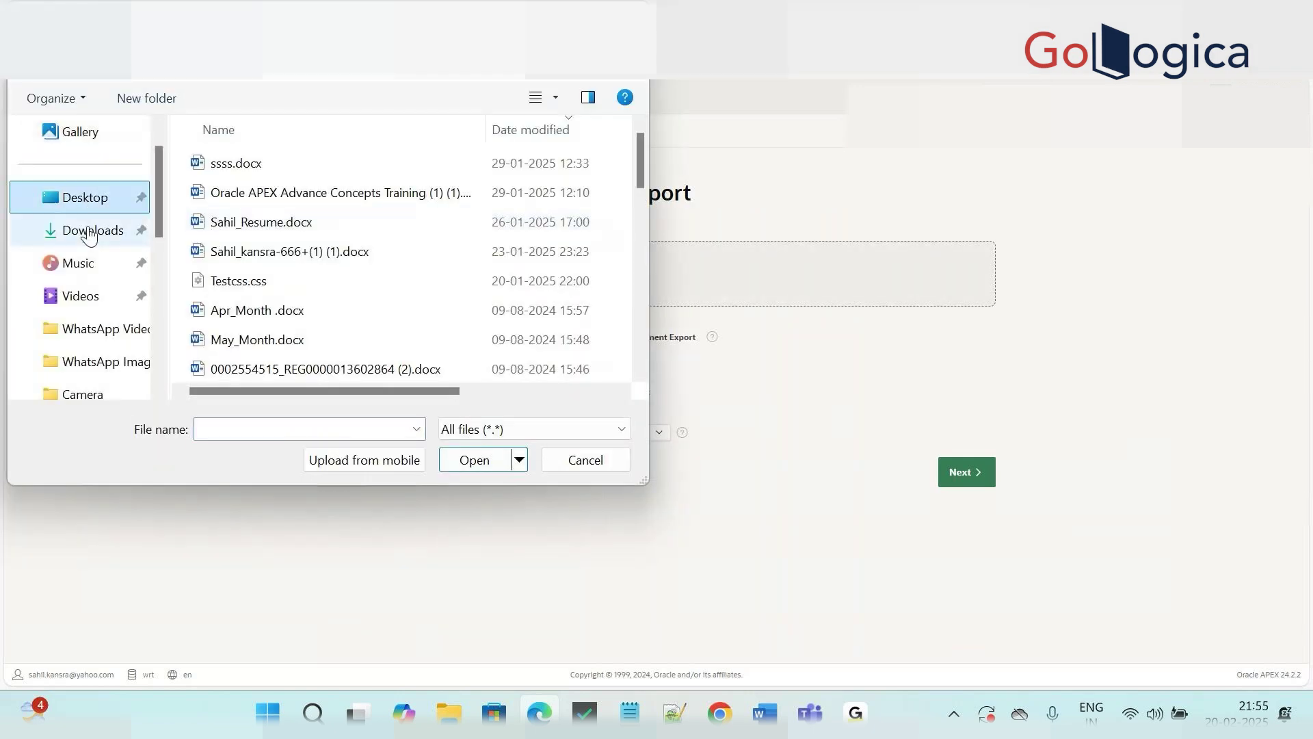
click(89, 232)
double_click(260, 185)
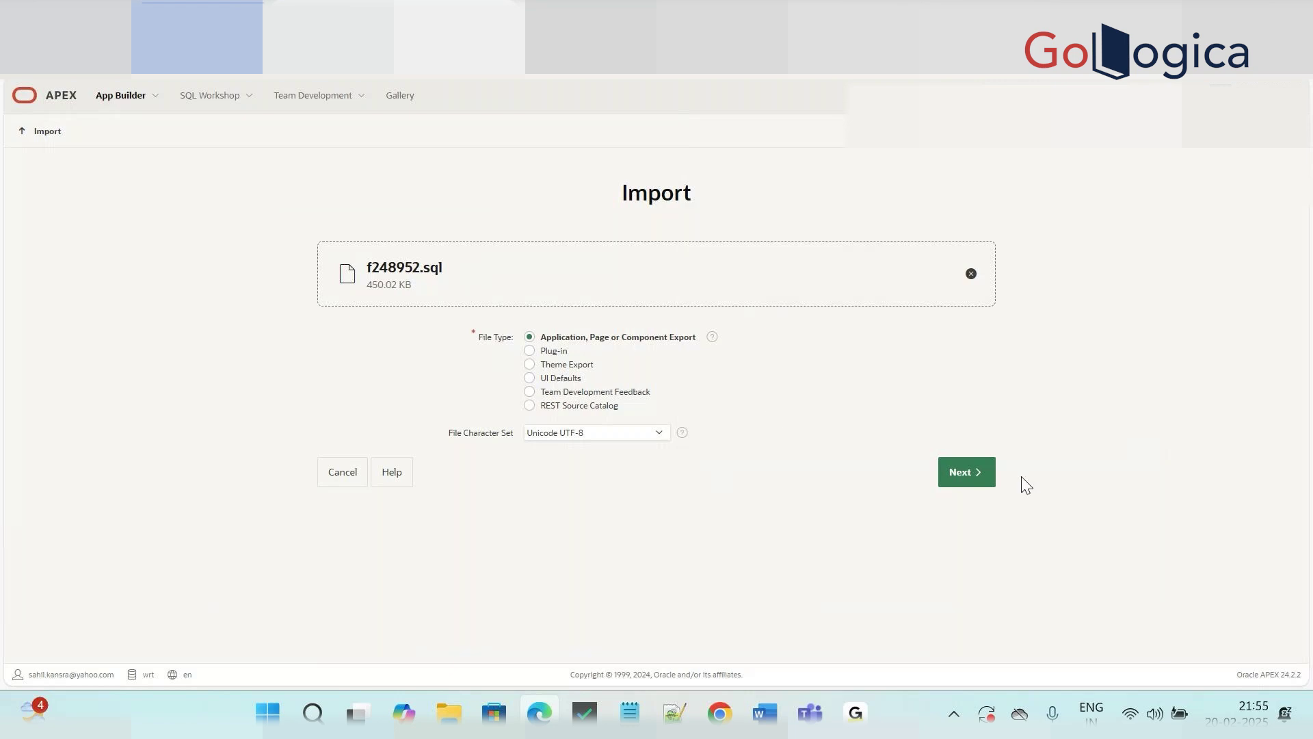
Step: Review the install details against the running application and install the imported application with Auto Assign New Application ID
click(970, 473)
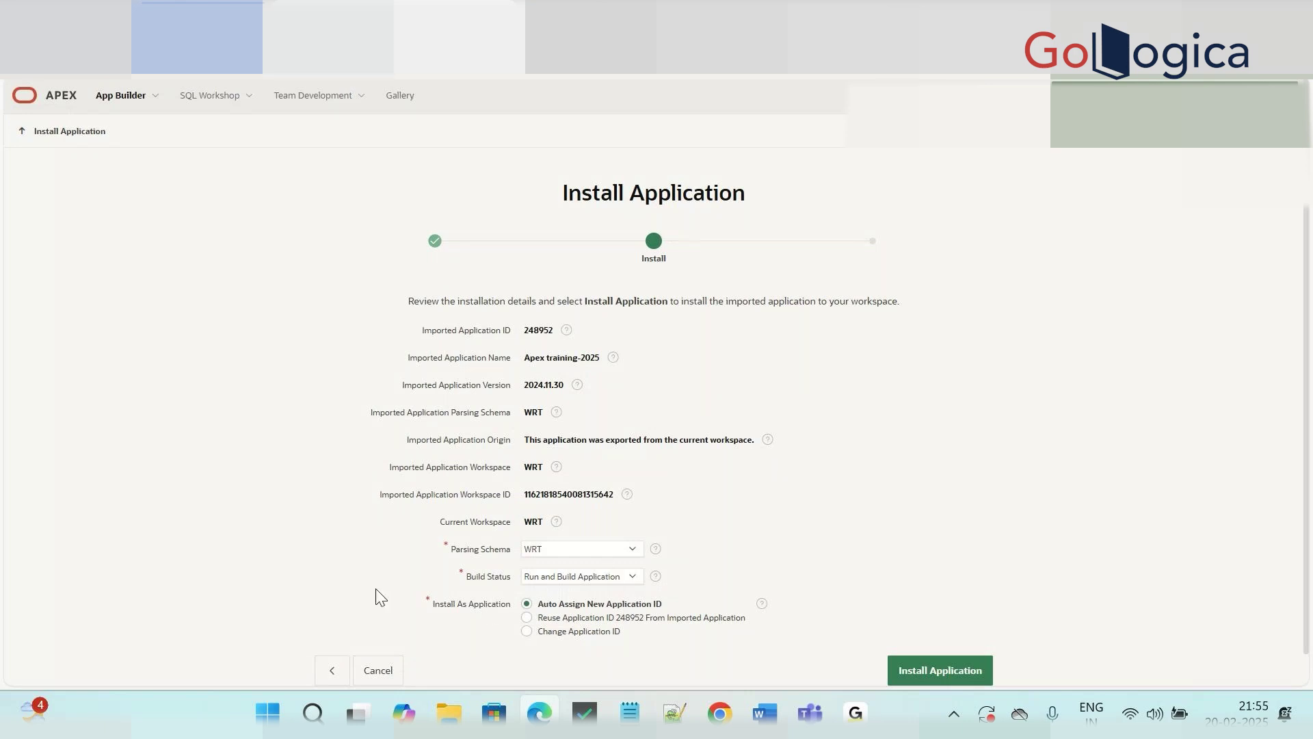
scroll(381, 597, down, 1)
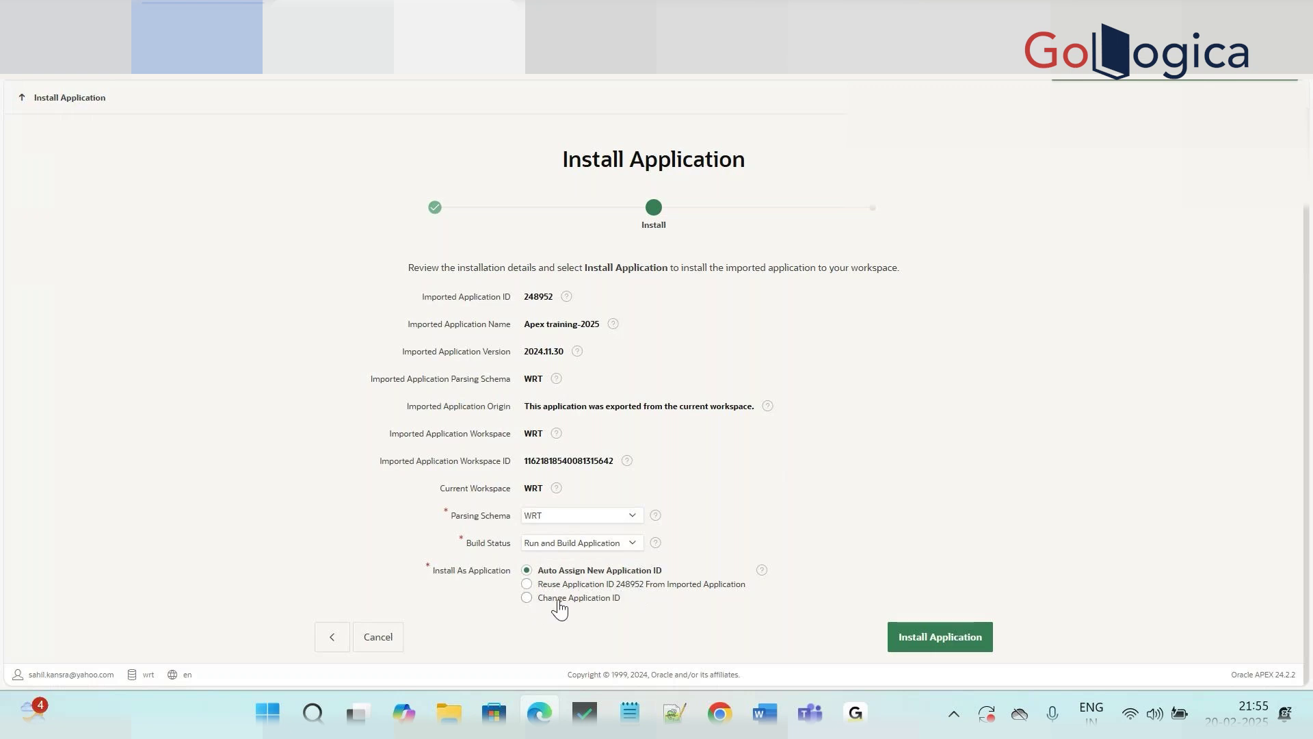
click(584, 7)
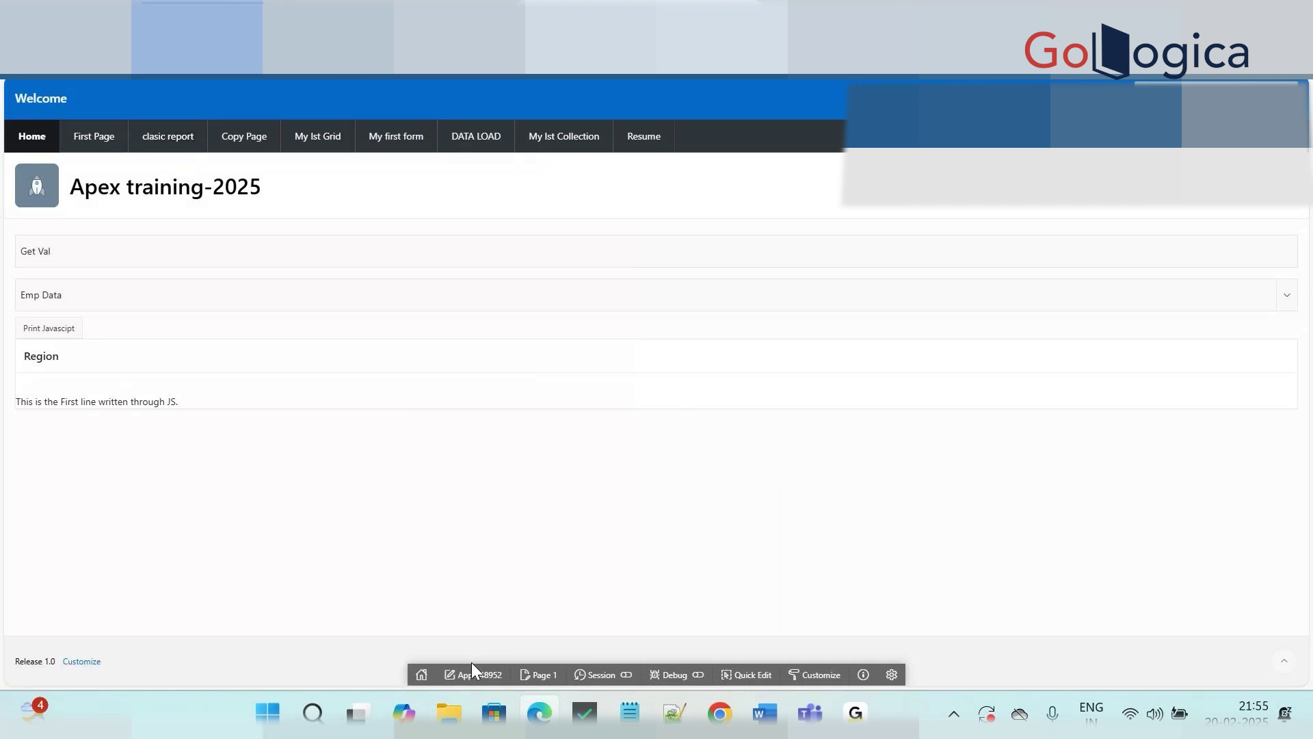
click(393, 7)
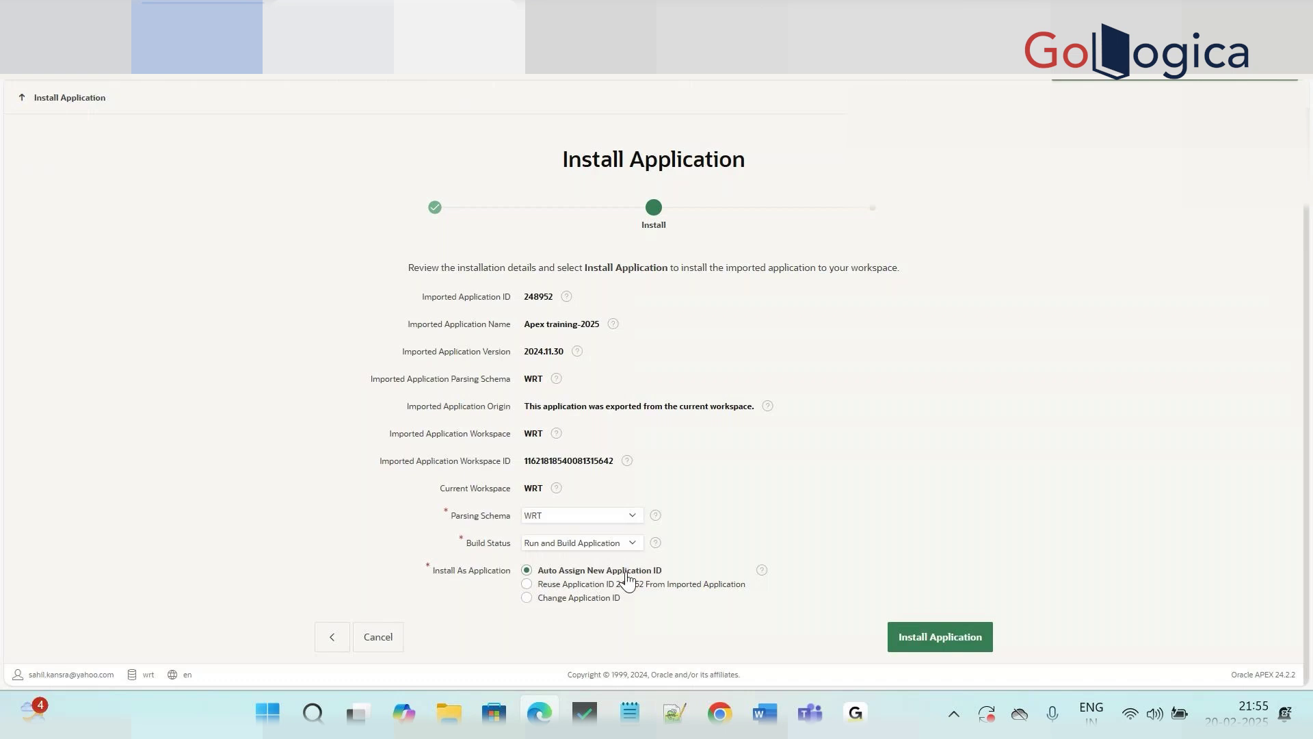
click(678, 3)
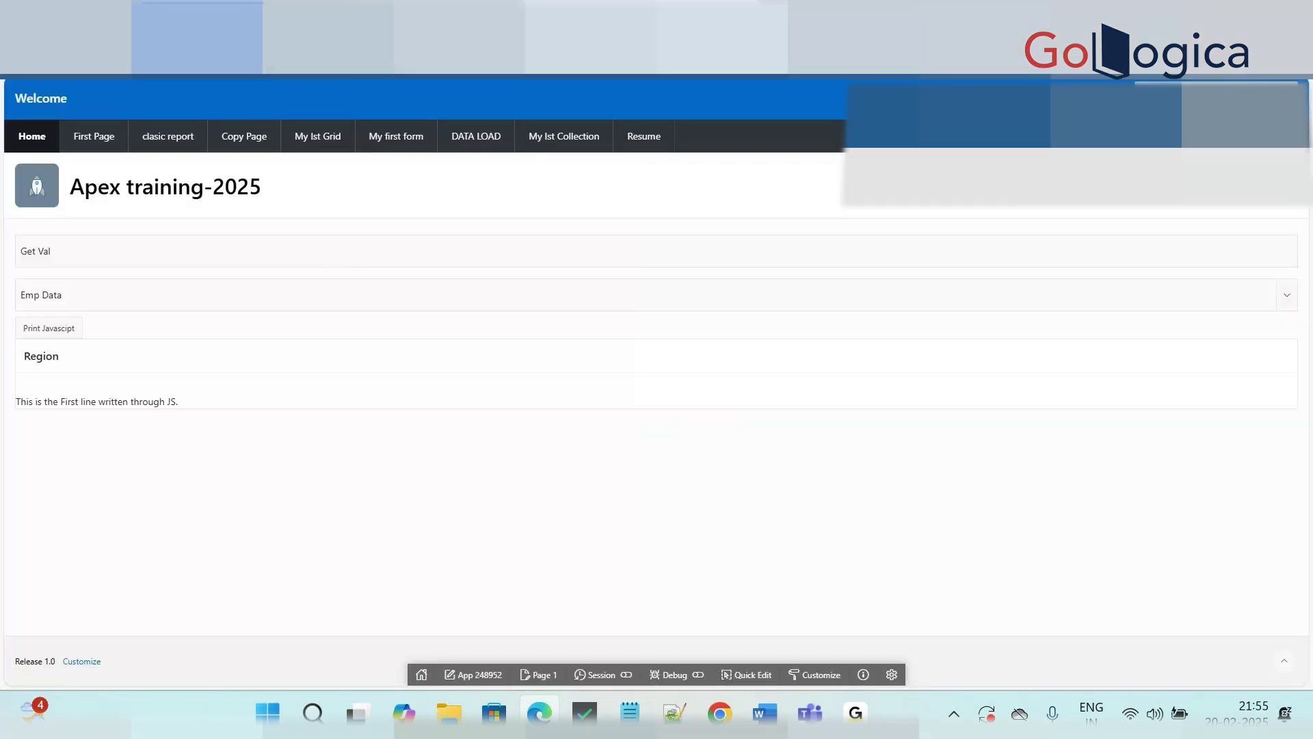
click(346, 3)
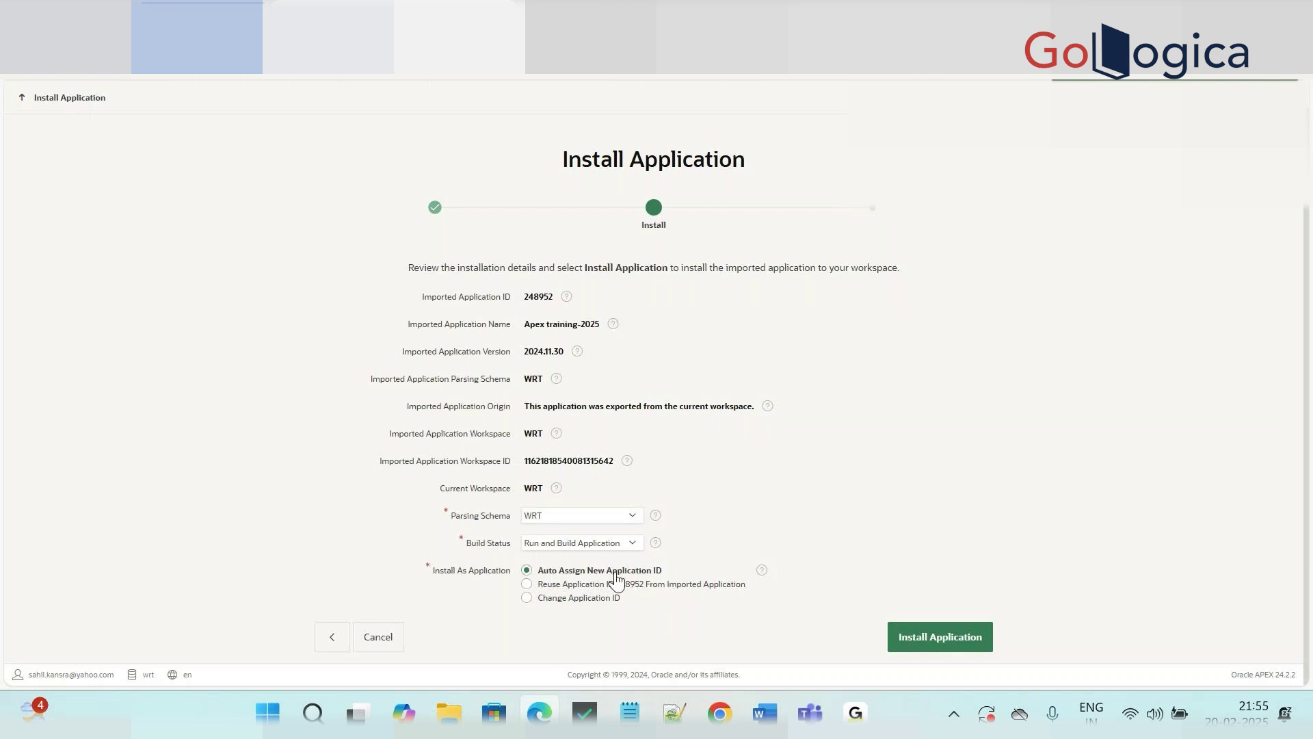
click(653, 3)
click(381, 4)
click(951, 641)
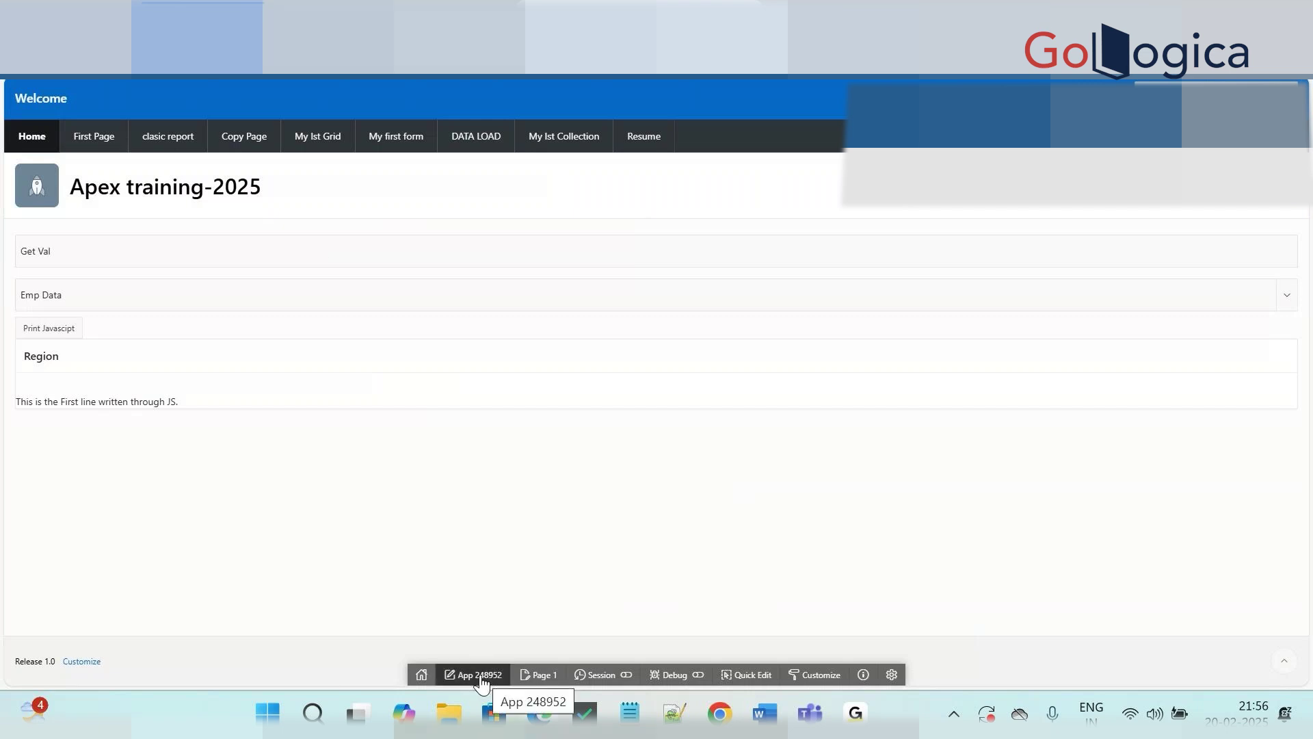
Step: Compare the newly installed application's ID with the ID of the original running application
click(429, 2)
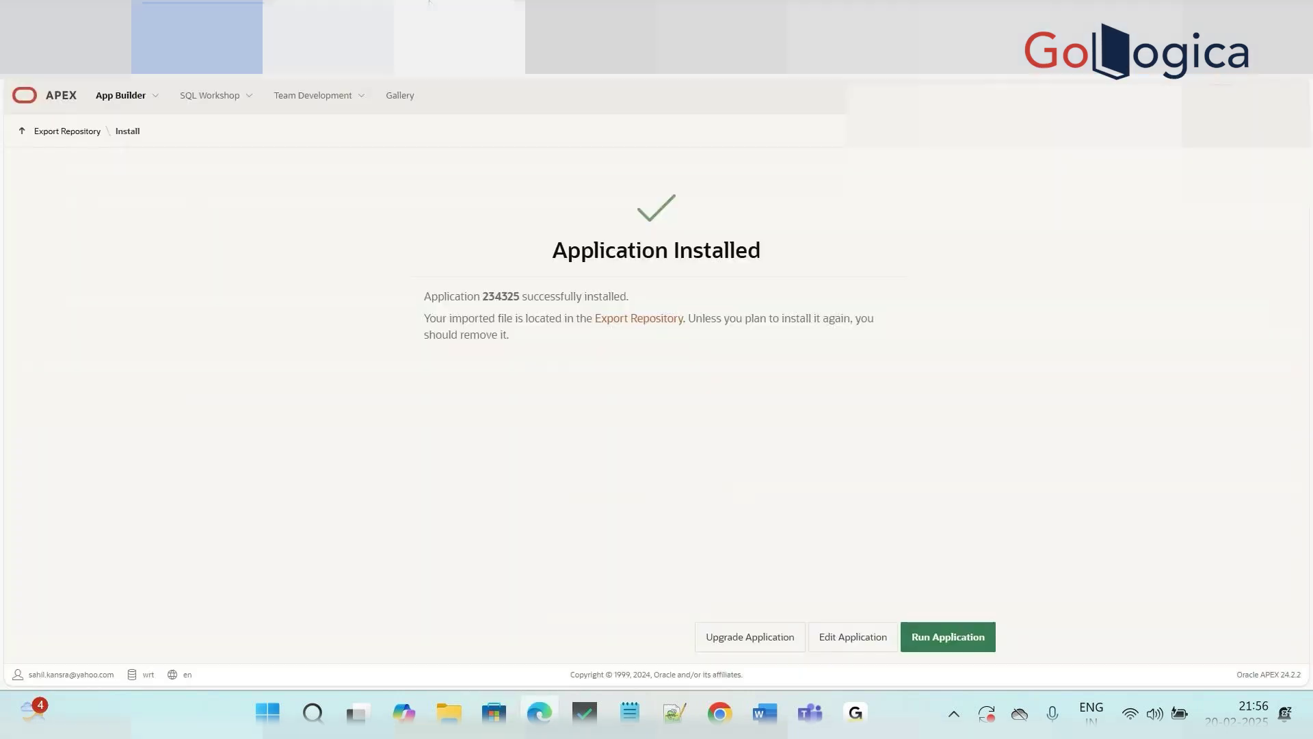
double_click(502, 301)
click(705, 1)
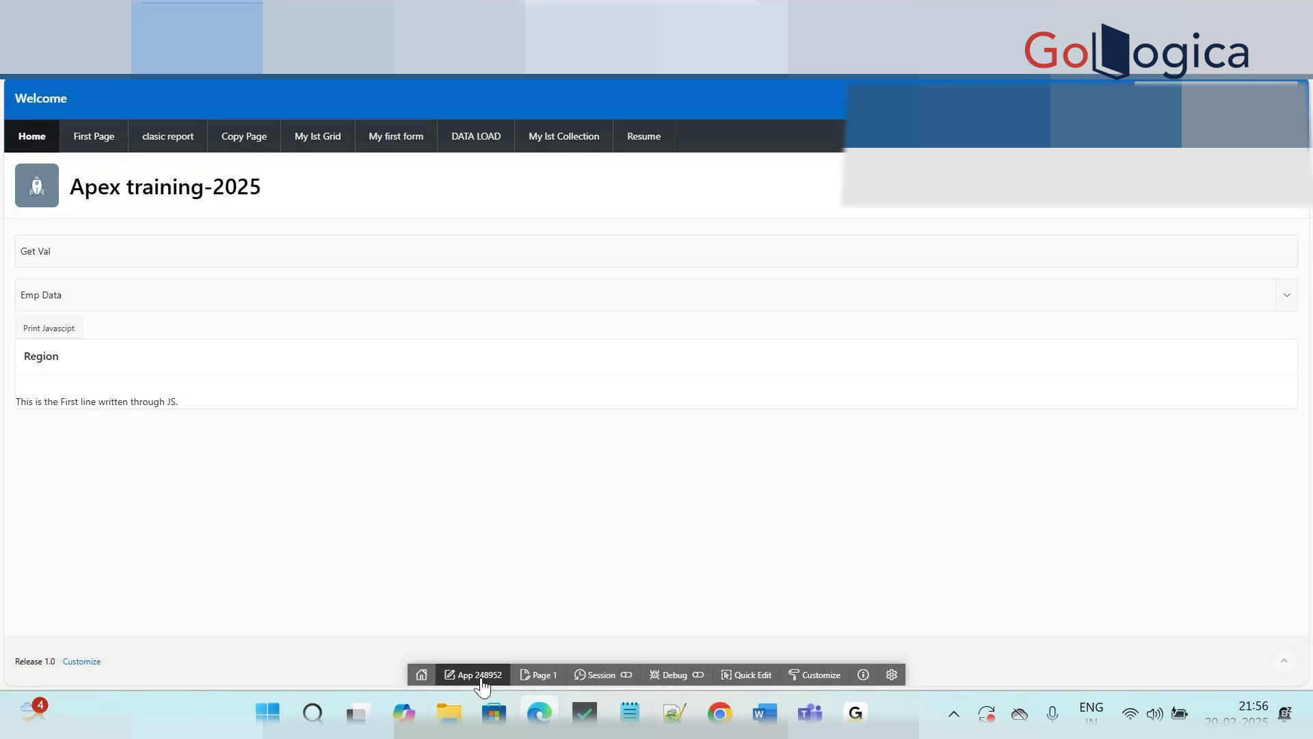
Step: Open the newly installed application 234325, return to the application list and search it for "apex training-2"
click(494, 2)
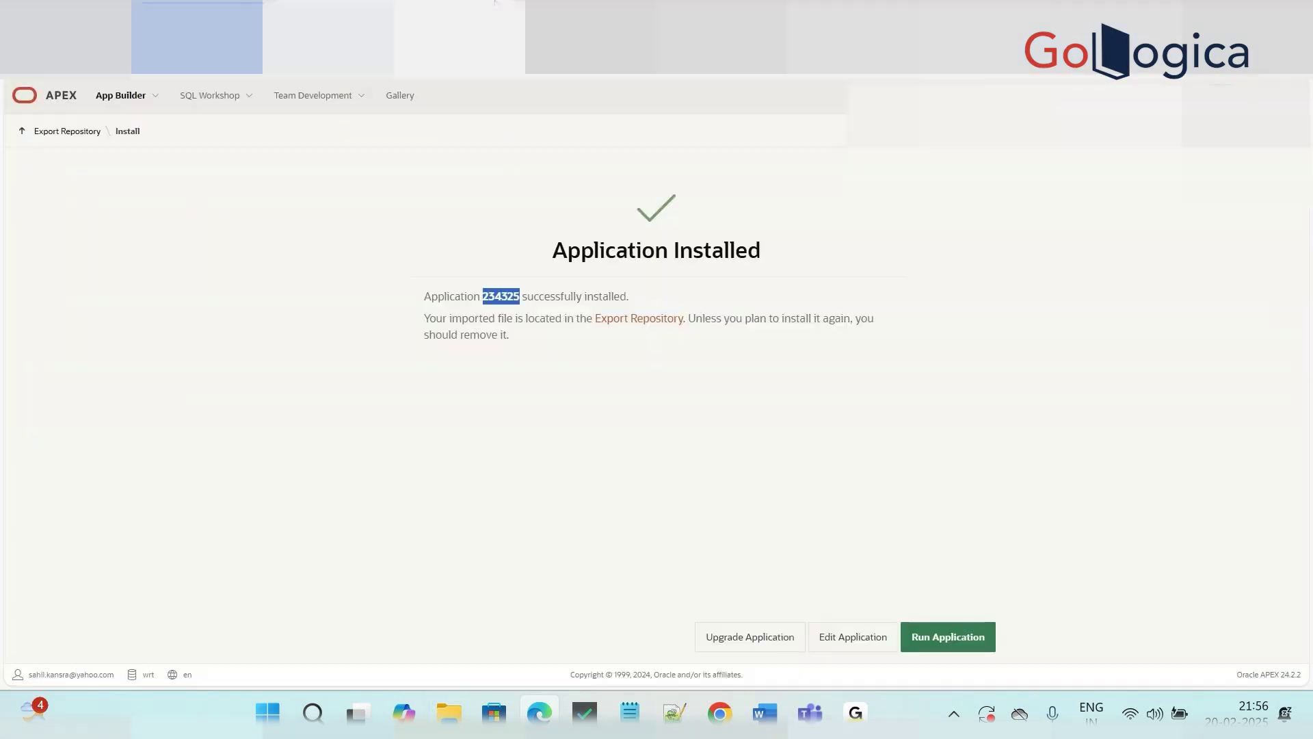
click(845, 646)
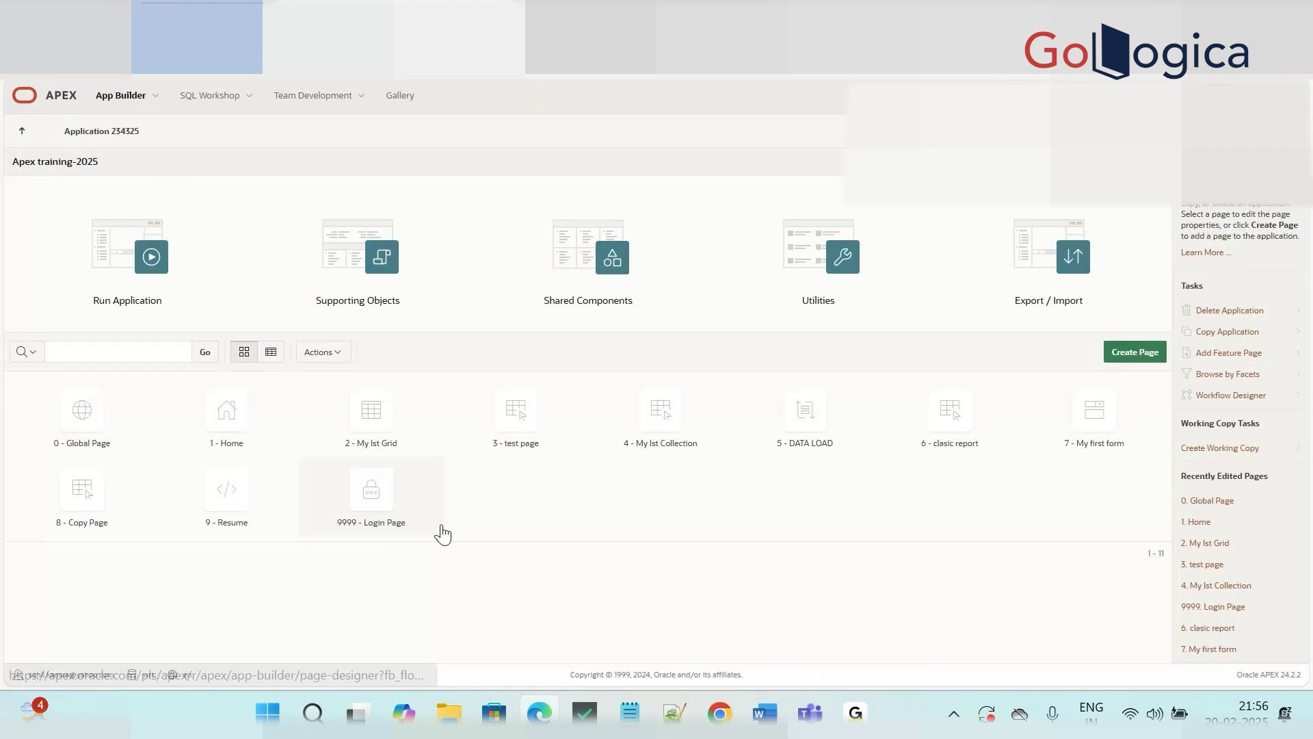
click(52, 93)
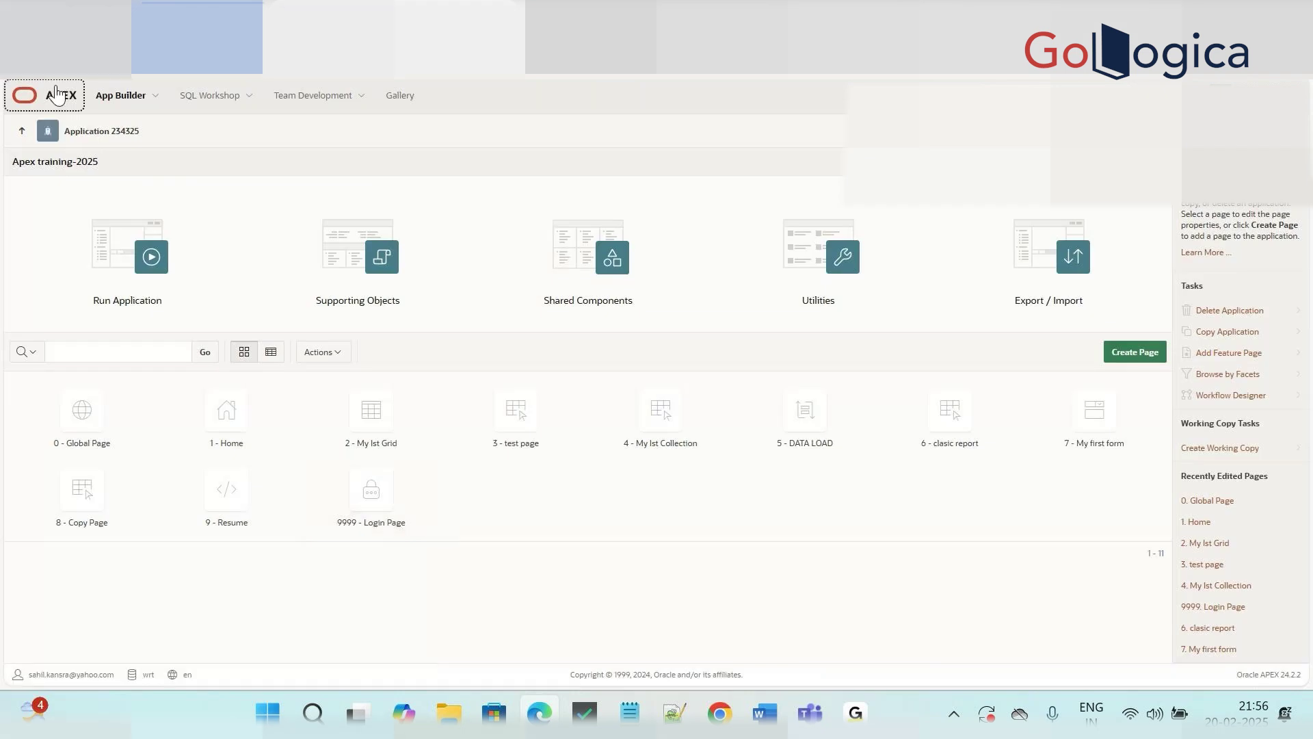
click(156, 234)
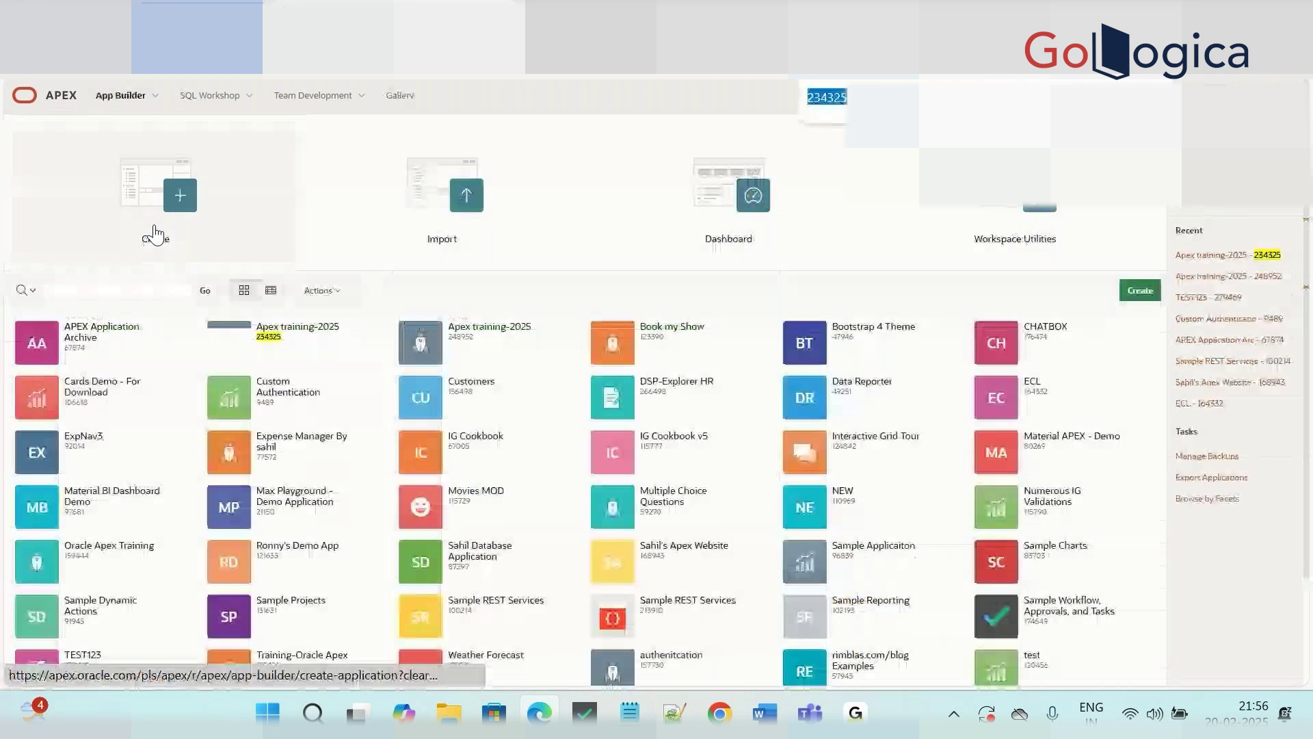
text(apex tra)
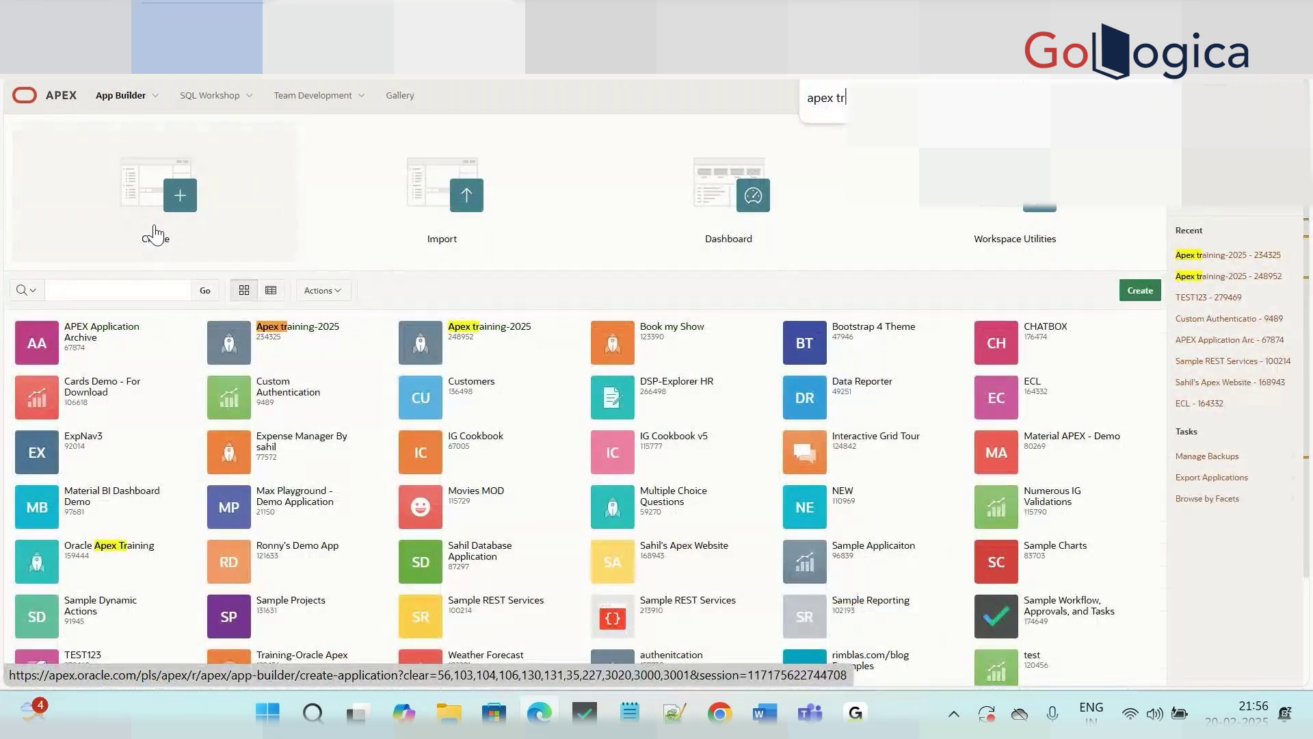
text(g-2)
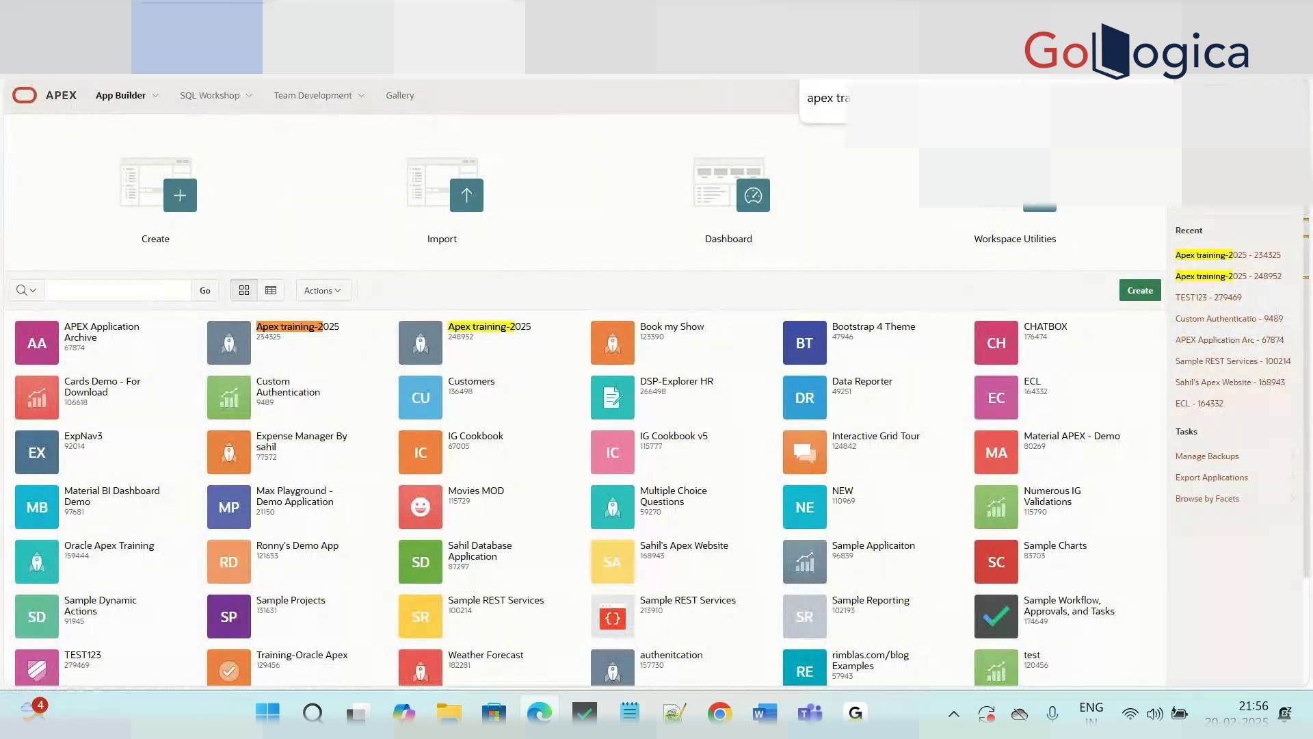
Step: Open the original Apex training-2025 application 248952 and permanently delete it
click(503, 356)
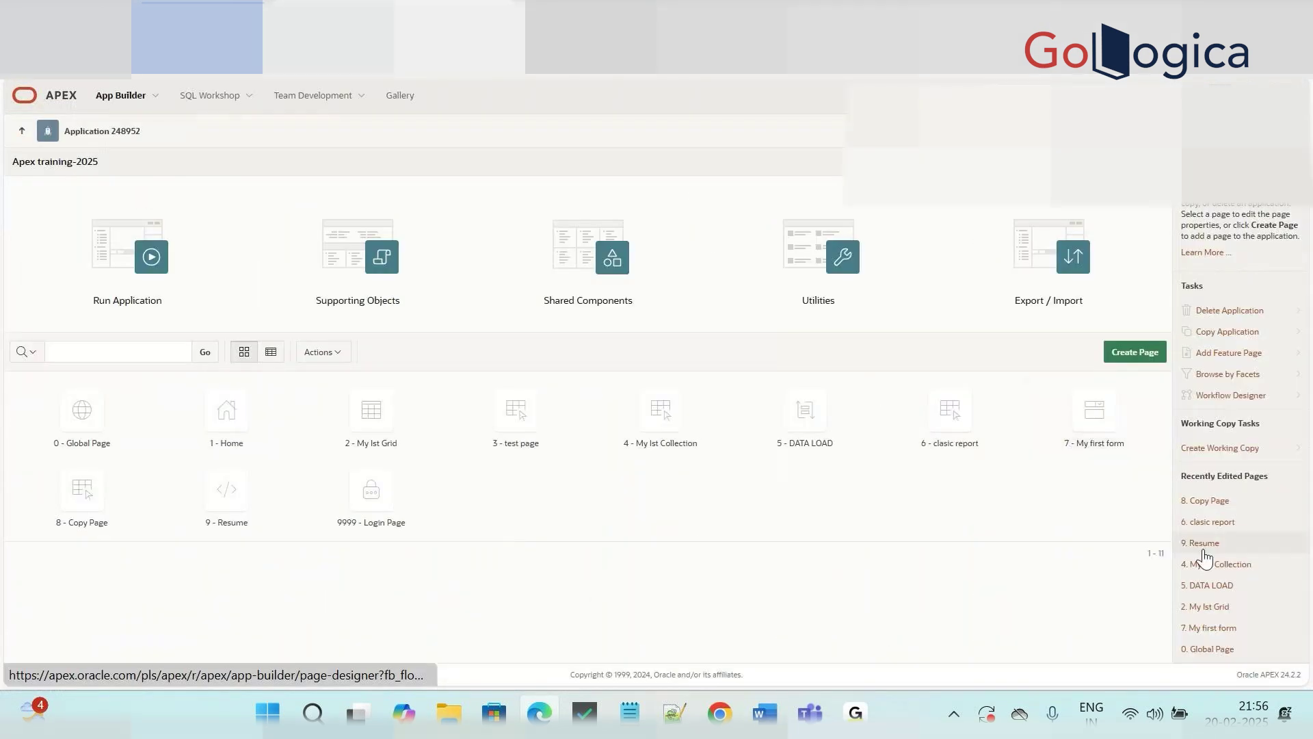
drag(1308, 567, 1037, 617)
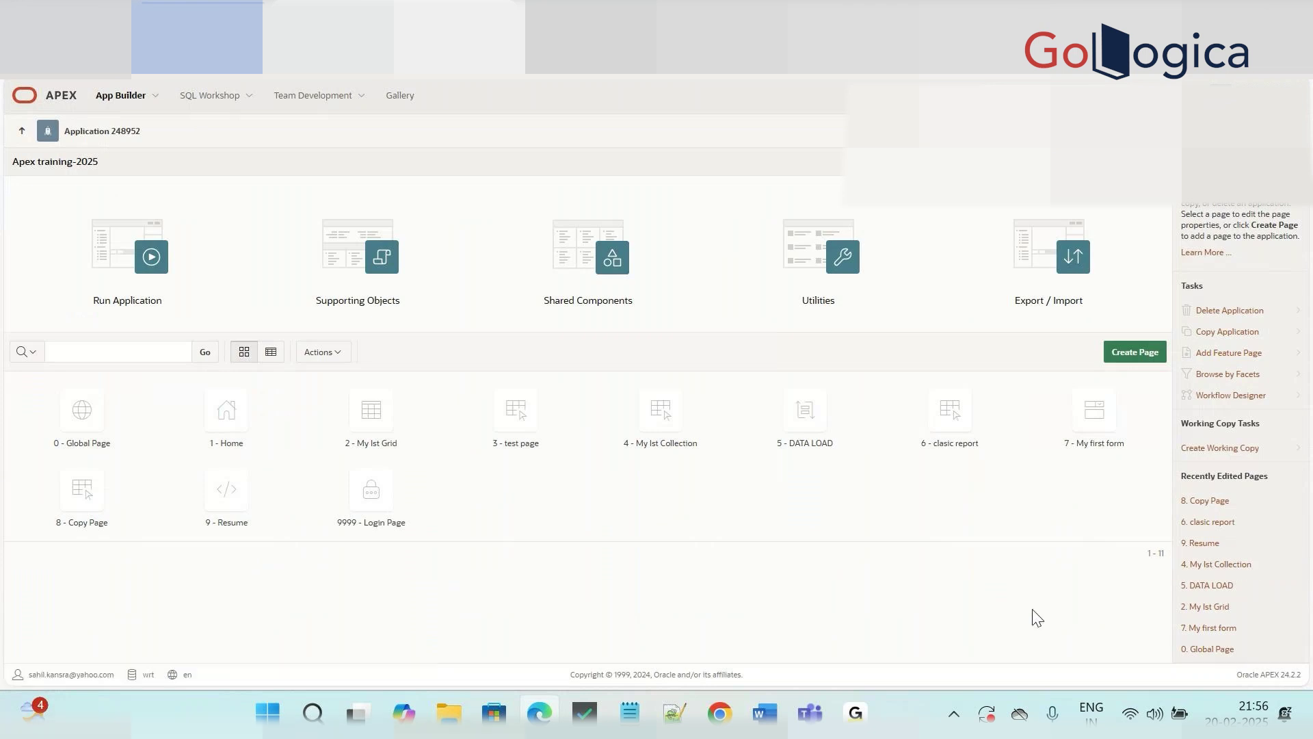
click(1303, 310)
key(Return)
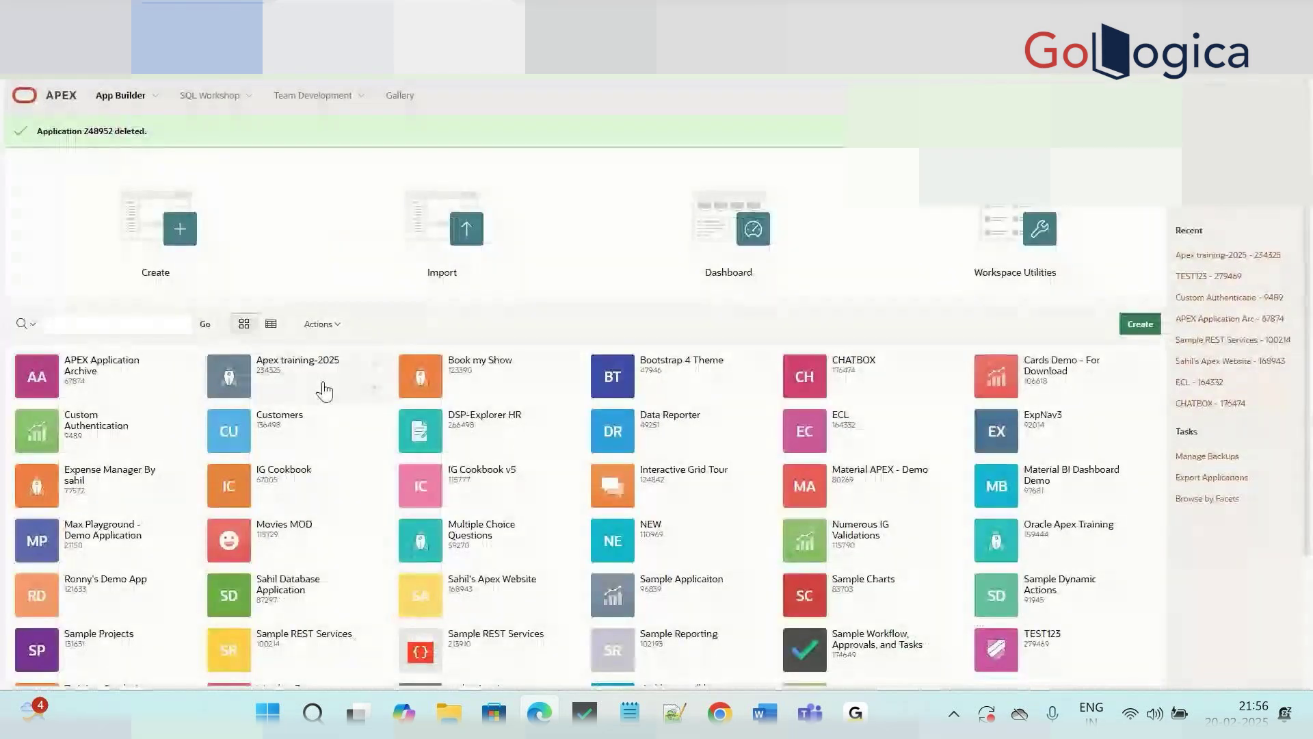
Step: Start an import from application 234325's overview, choose f248952.sql from the Downloads folder, and continue to the install details
click(376, 389)
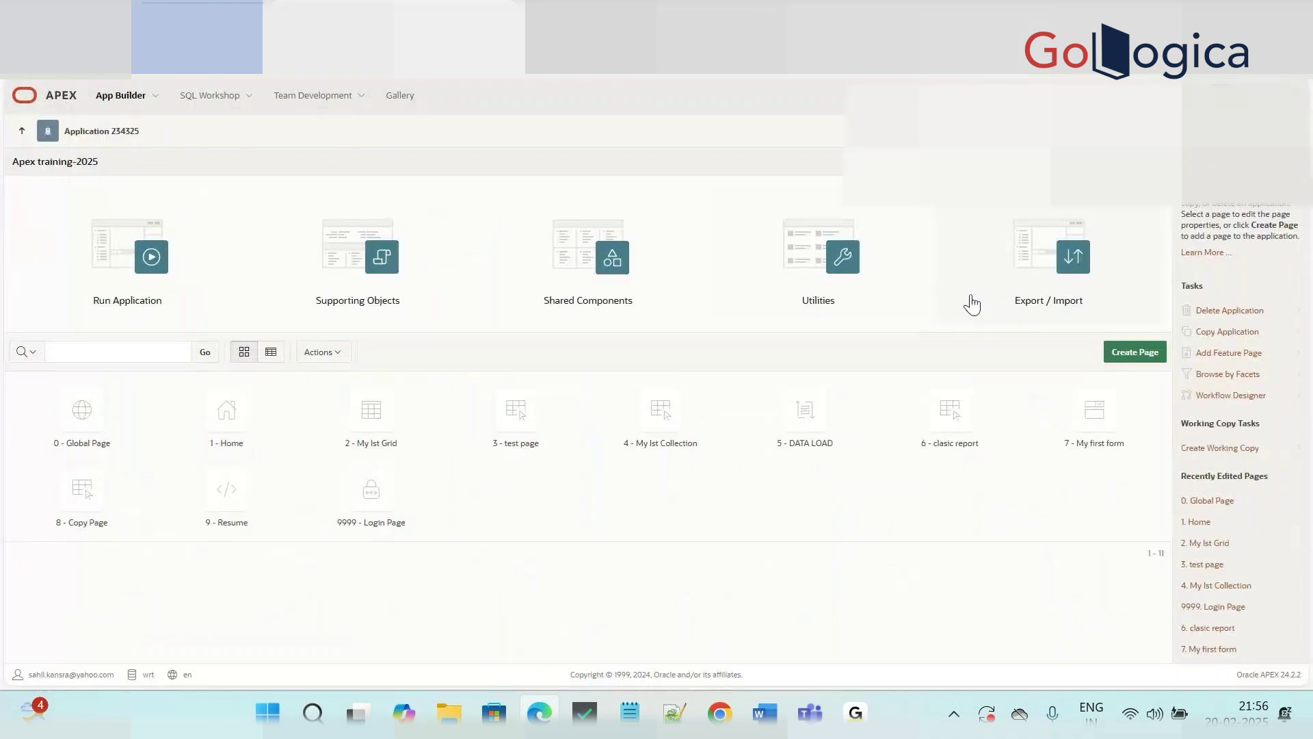
click(1040, 294)
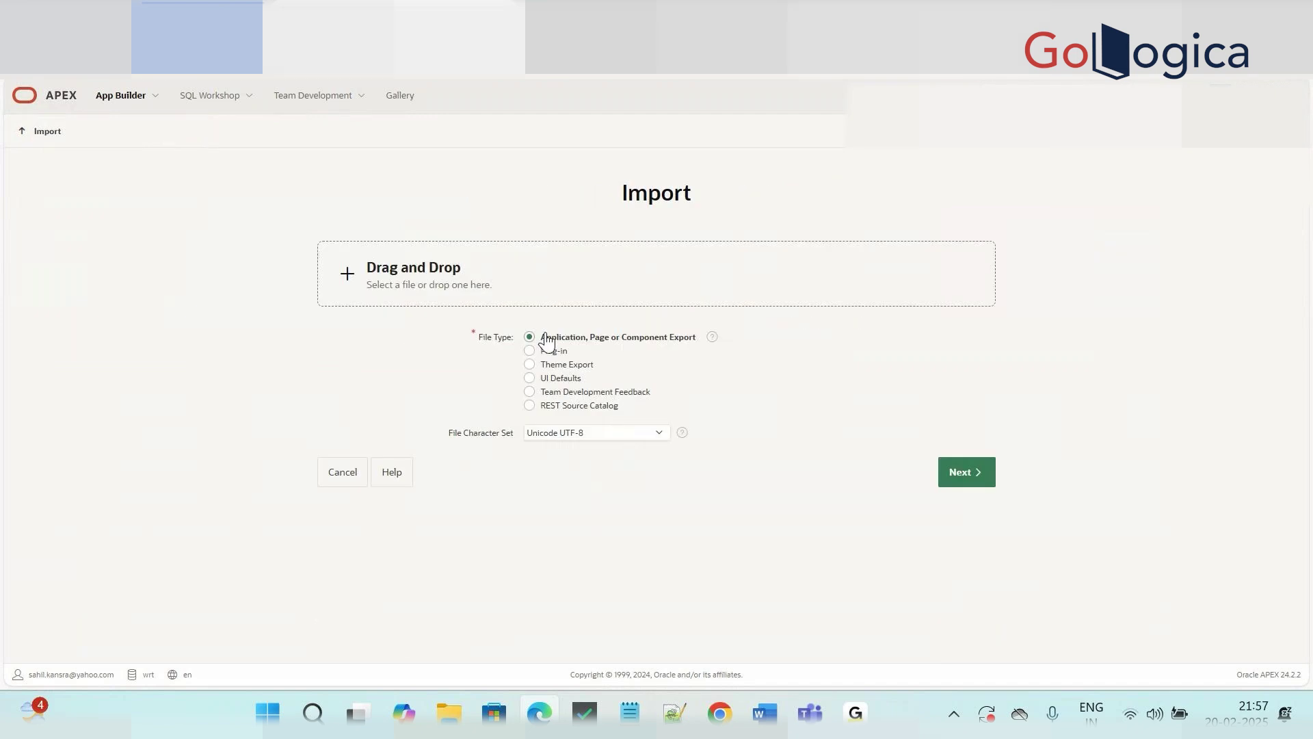
click(611, 300)
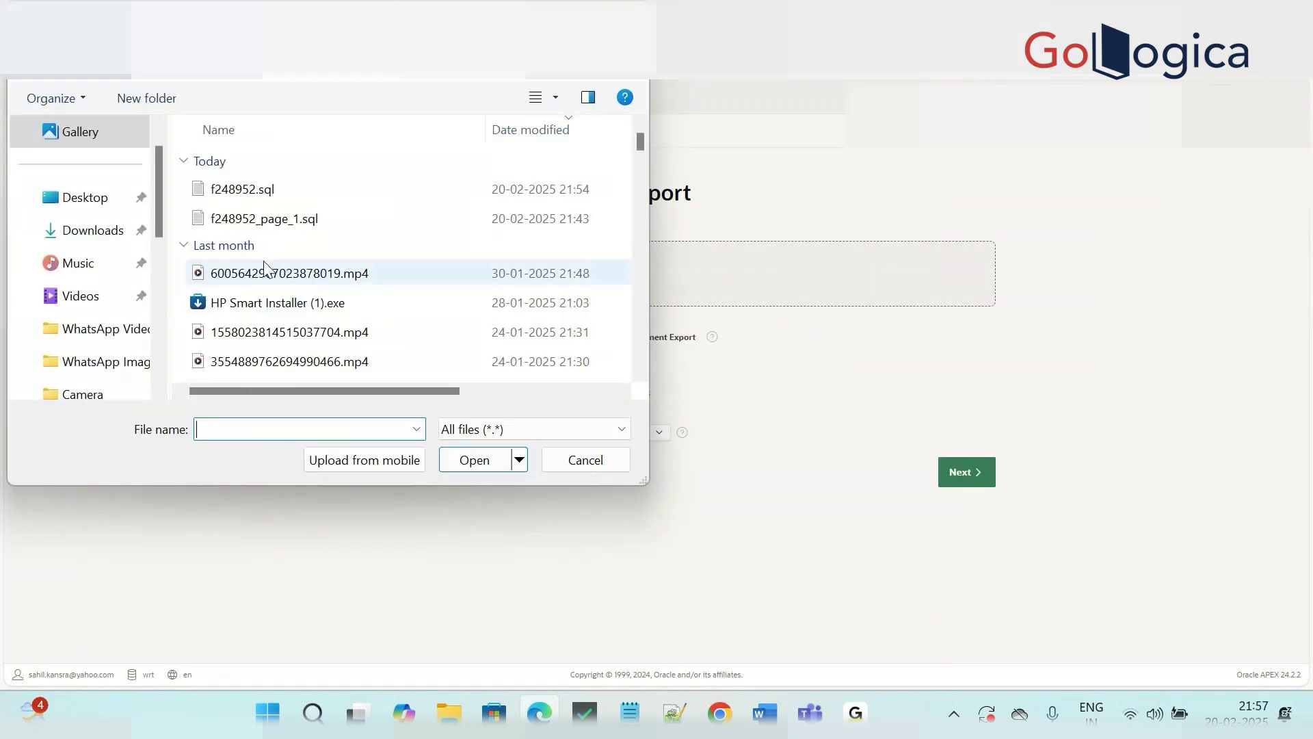
click(103, 229)
double_click(240, 179)
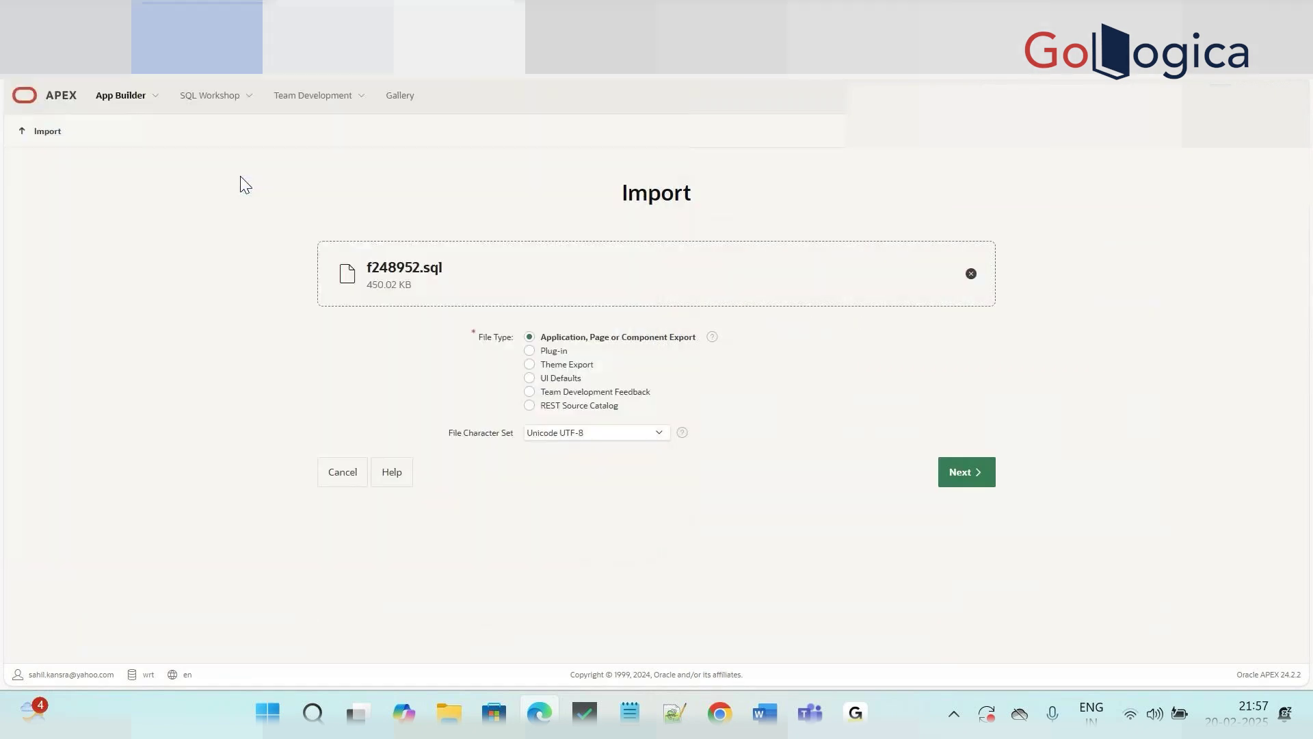
click(954, 467)
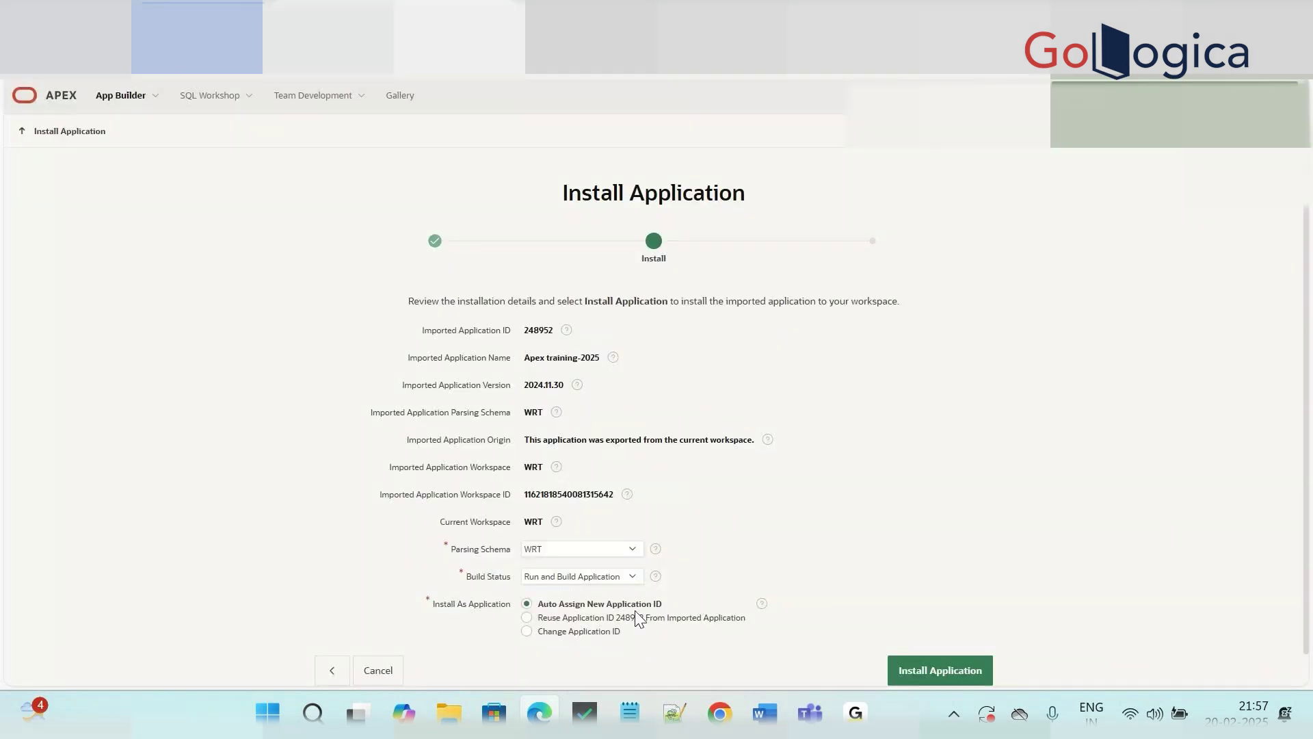
Step: Install the imported application with Reuse Application ID 248952 From Imported Application, dismissing the unrelated Citrix Workspace message
click(563, 617)
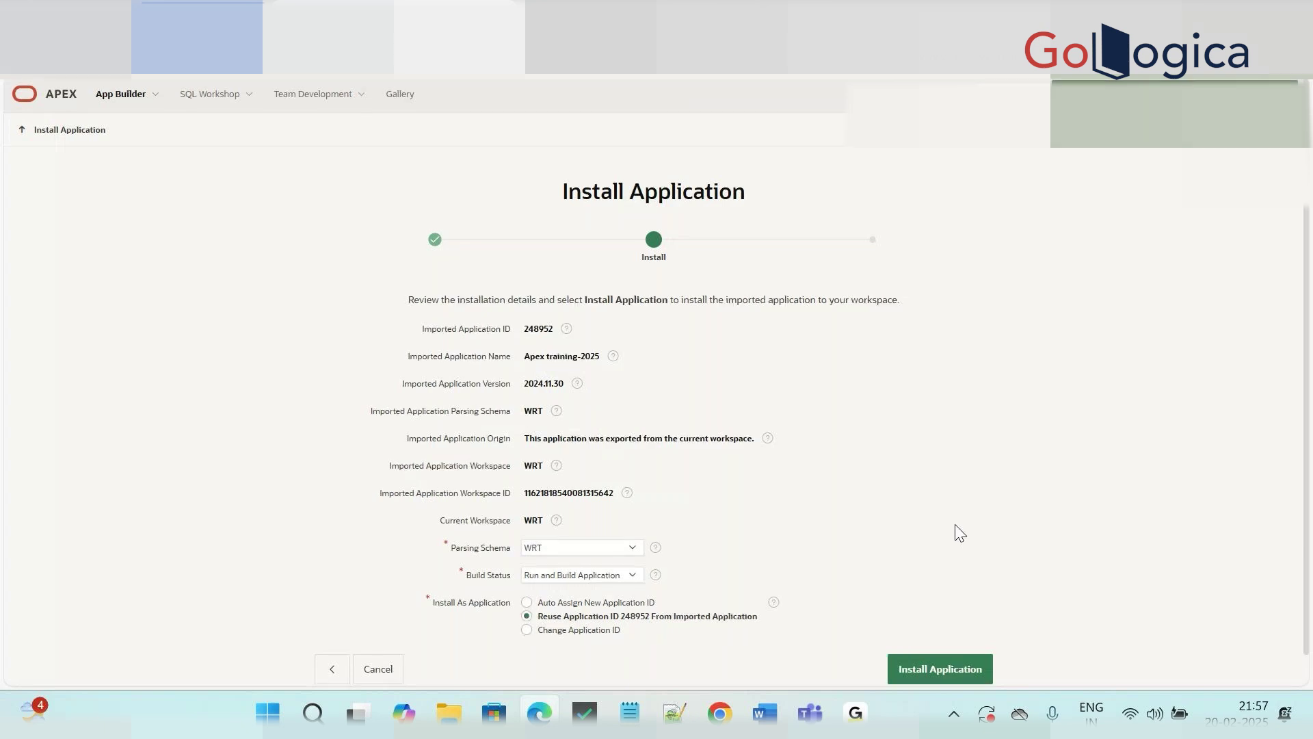
scroll(960, 533, down, 1)
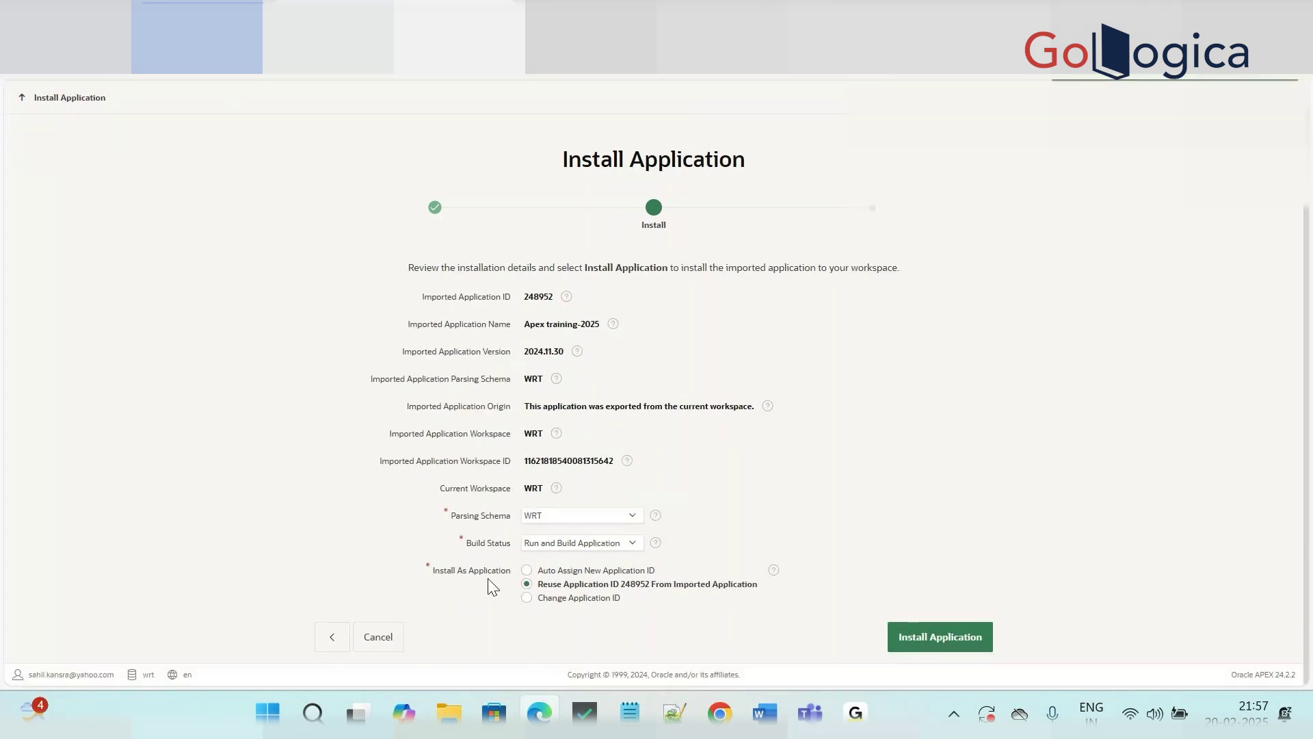
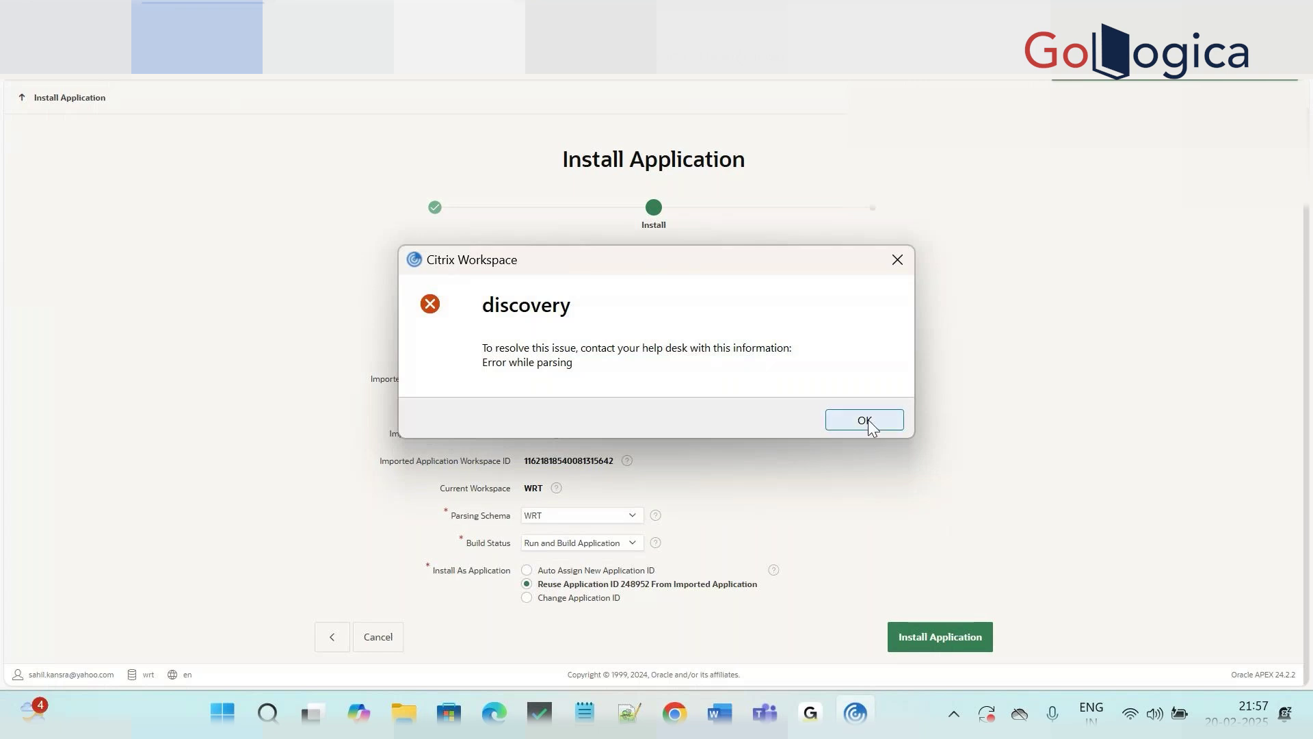
click(866, 420)
click(941, 642)
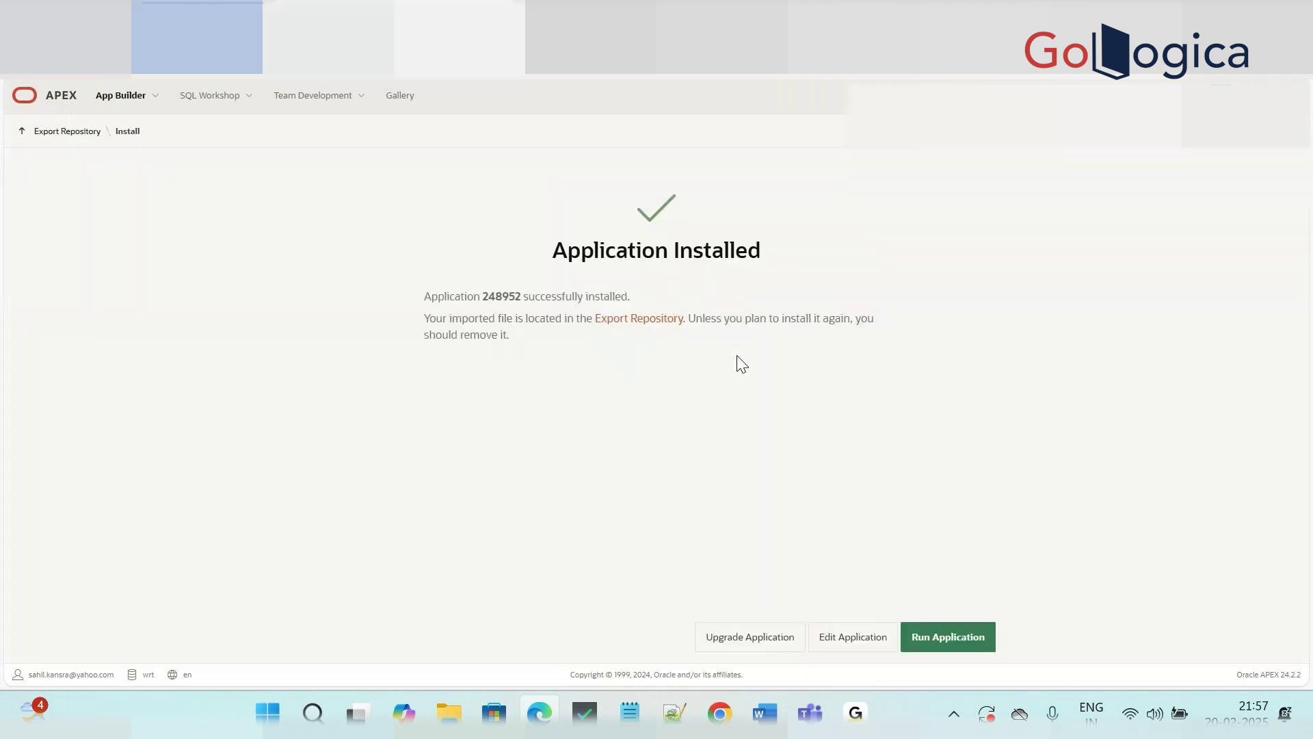
Step: Check the reinstalled application 248952 in the application list, open it and permanently delete it
click(849, 633)
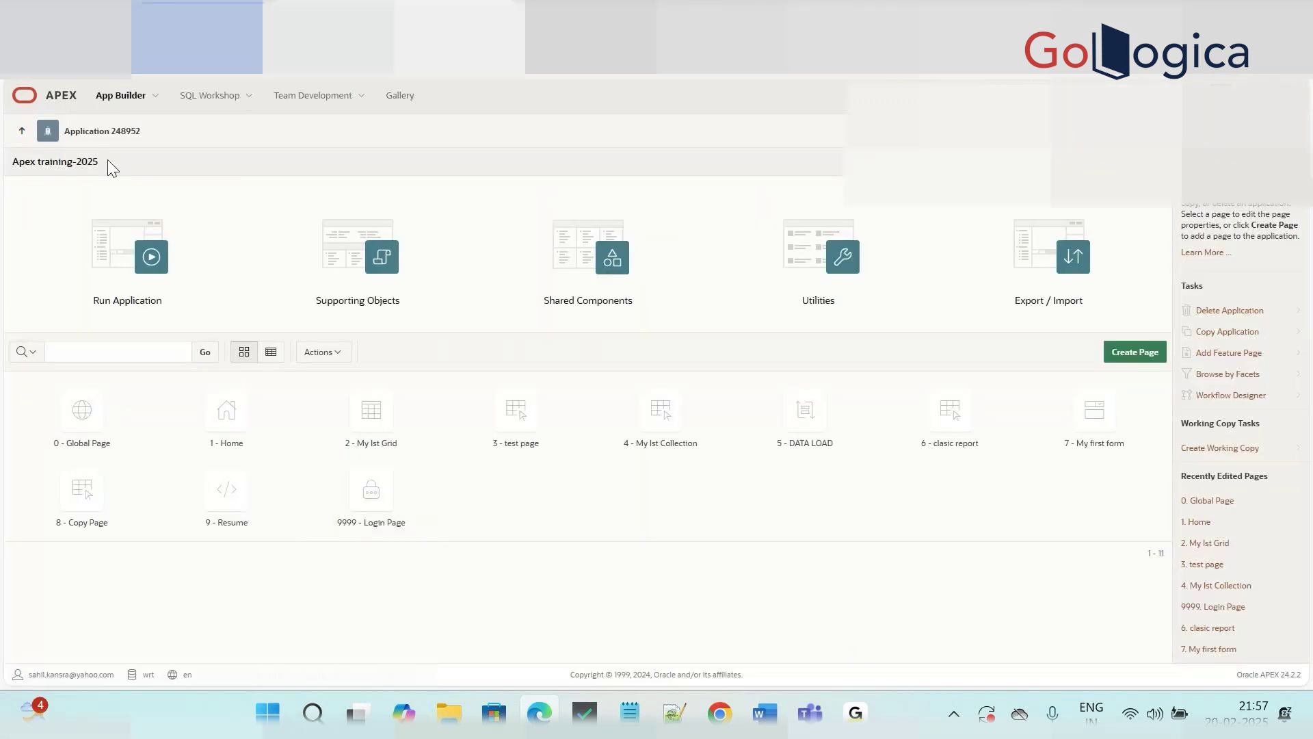
click(69, 100)
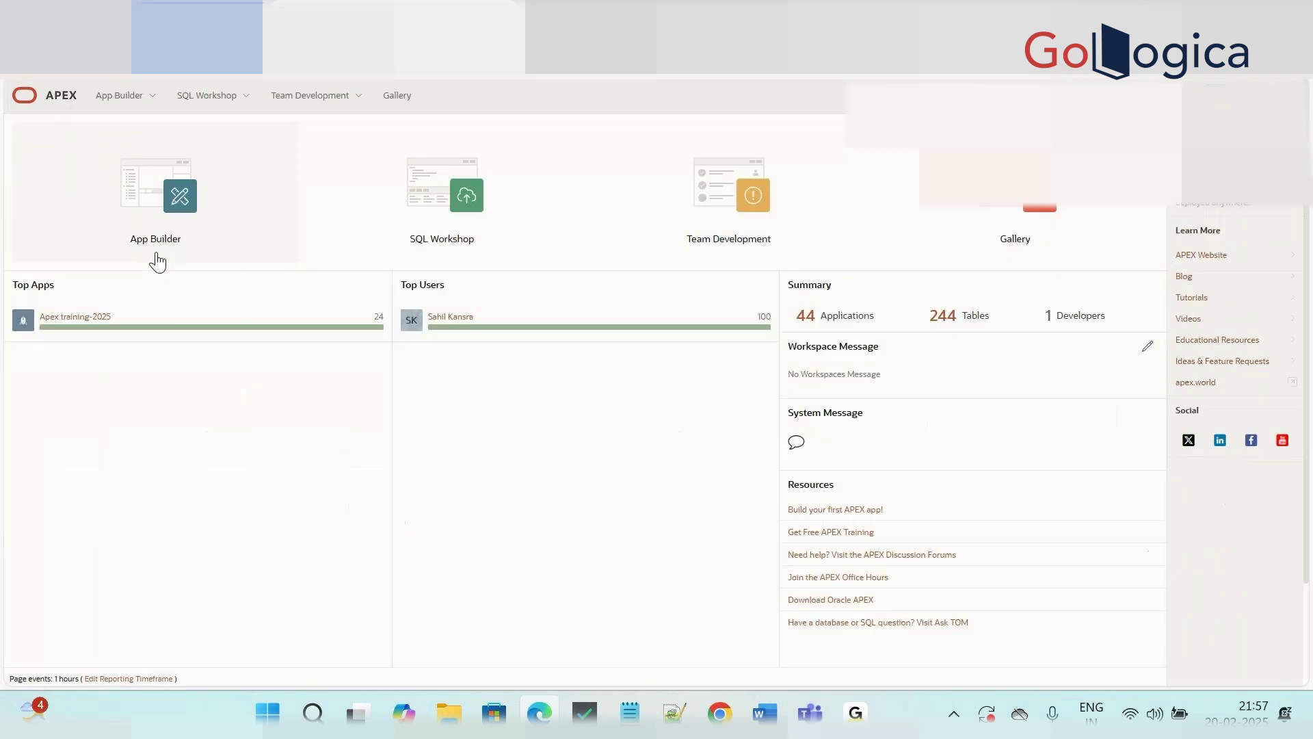
click(185, 252)
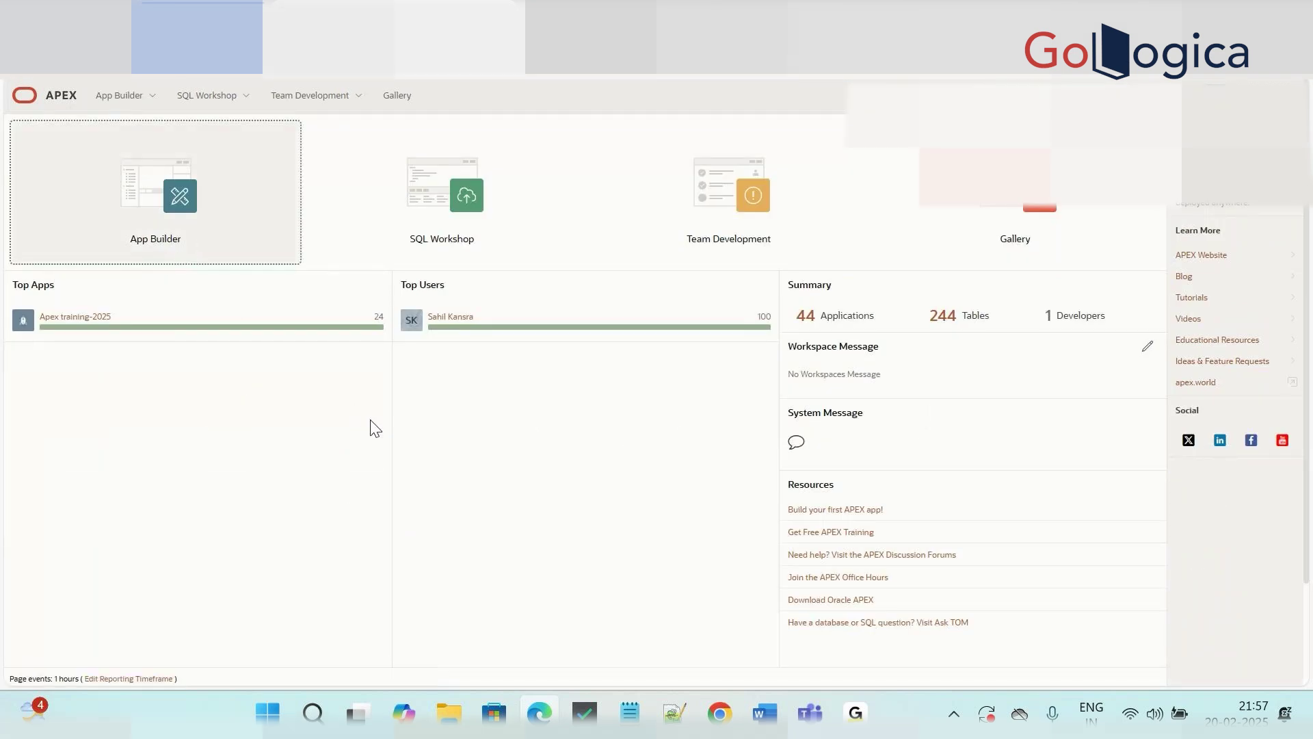
click(452, 364)
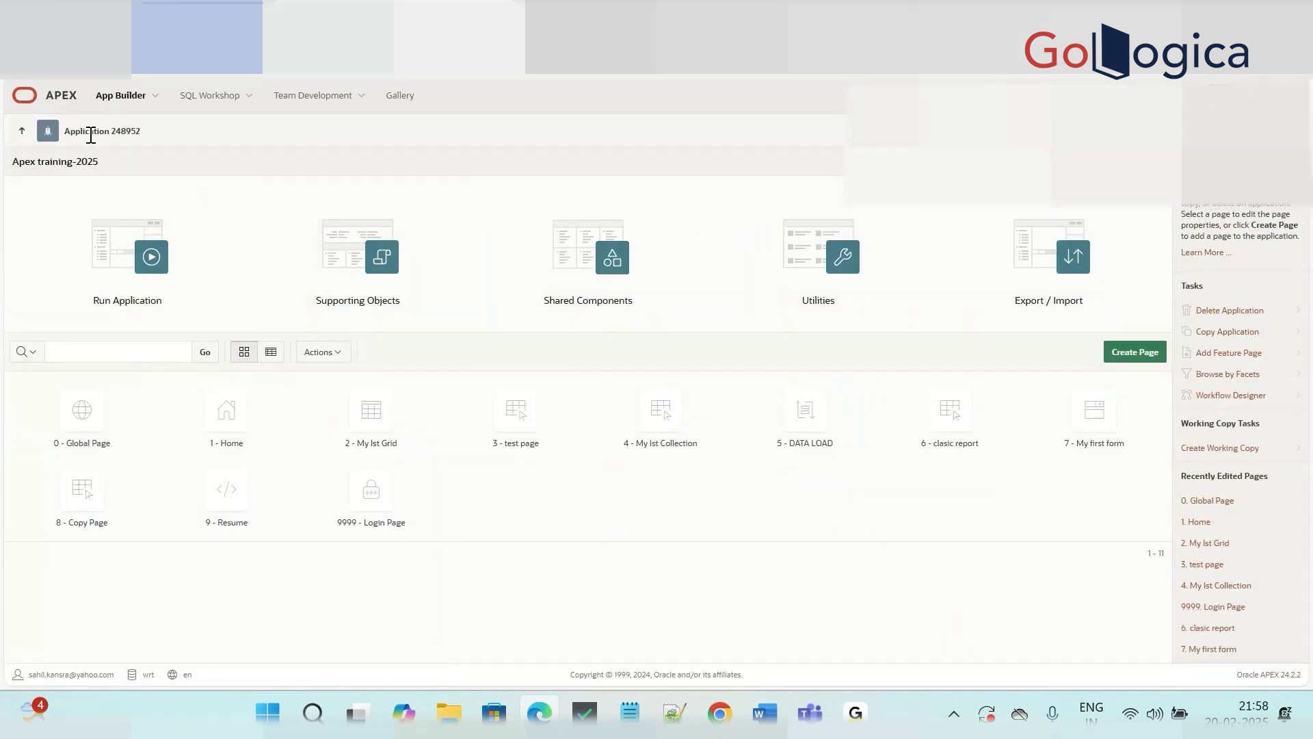
click(1239, 317)
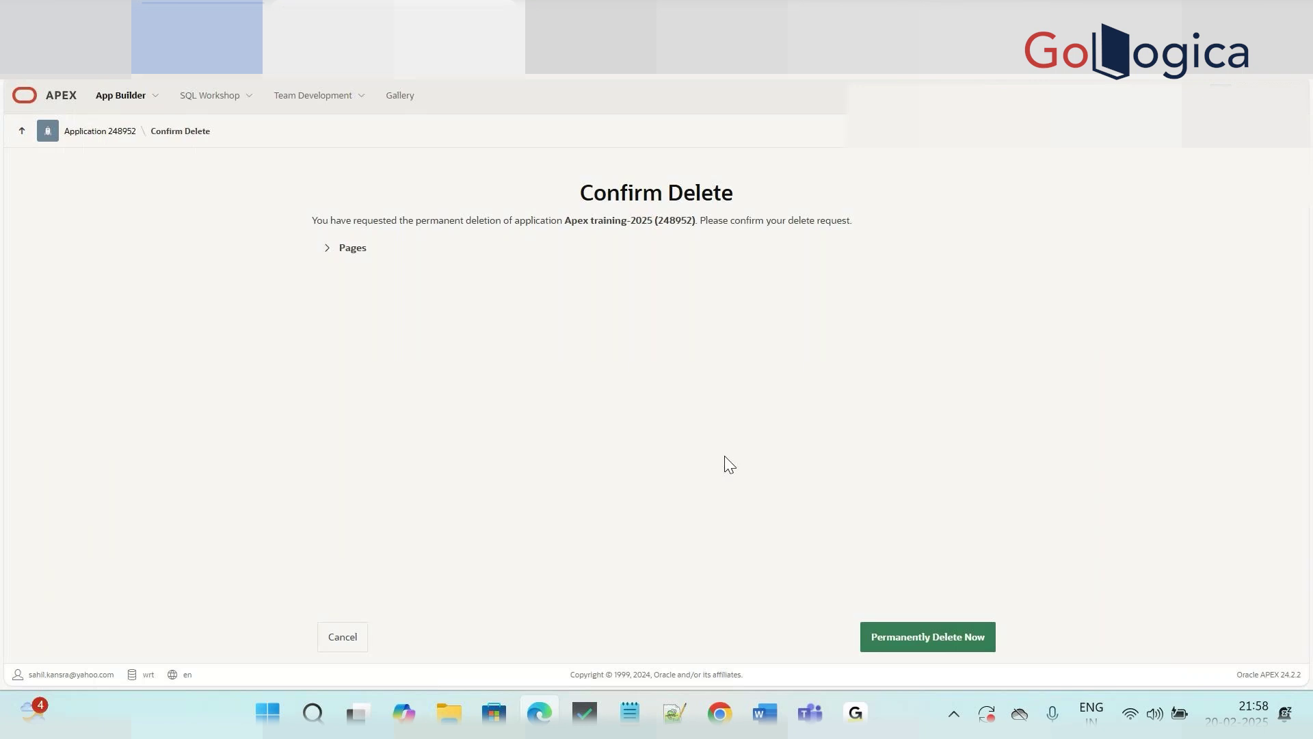
click(921, 651)
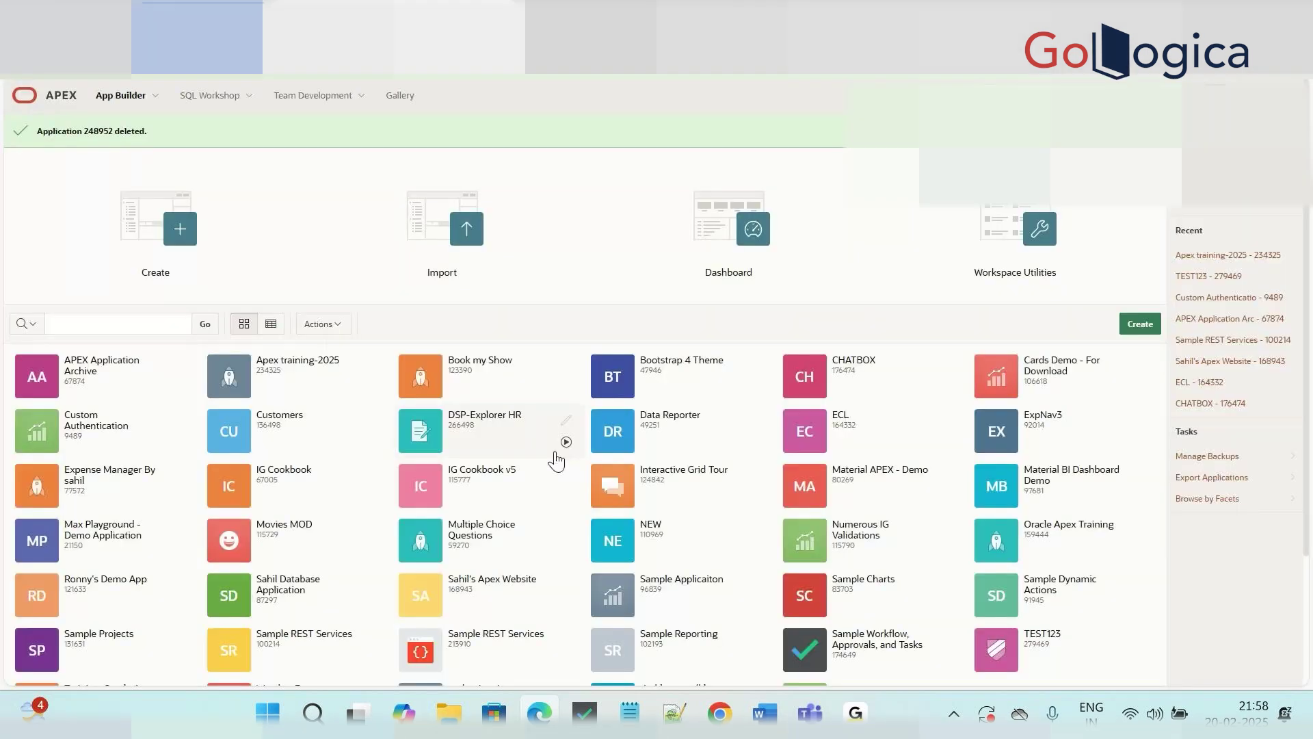
click(285, 391)
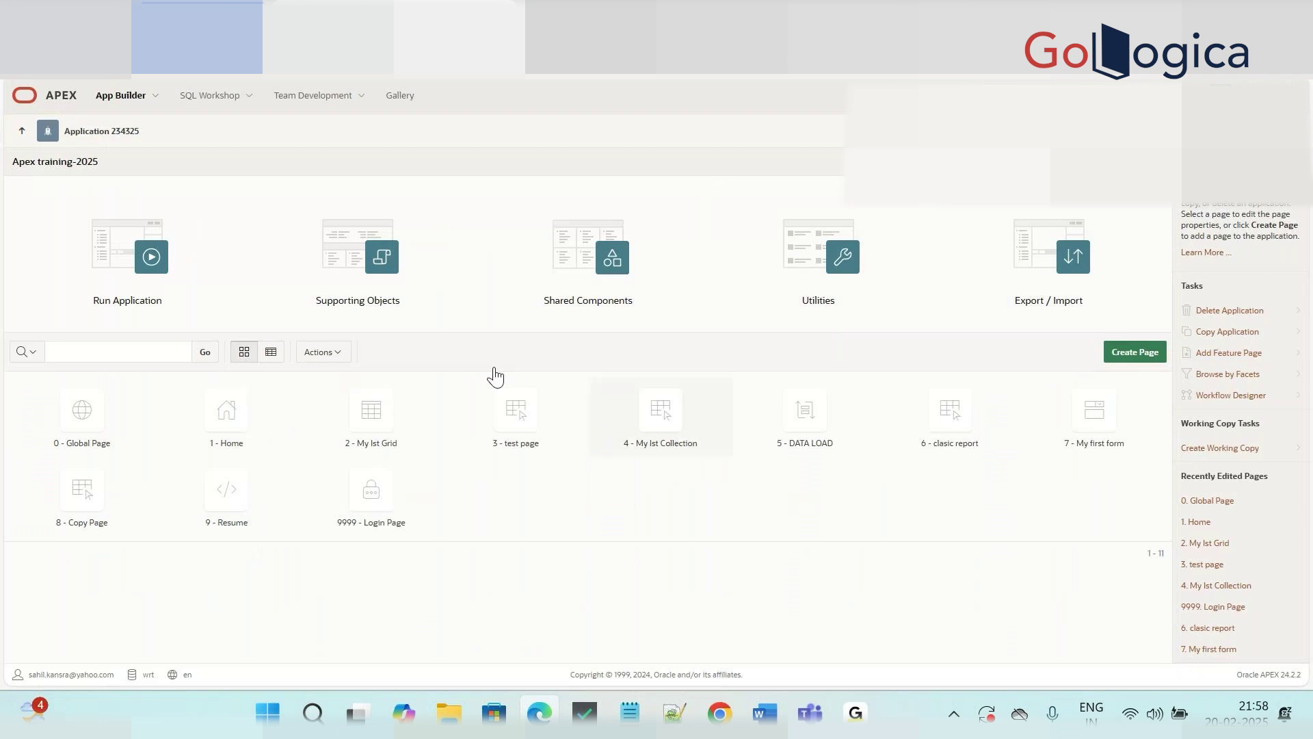
double_click(128, 131)
click(1012, 293)
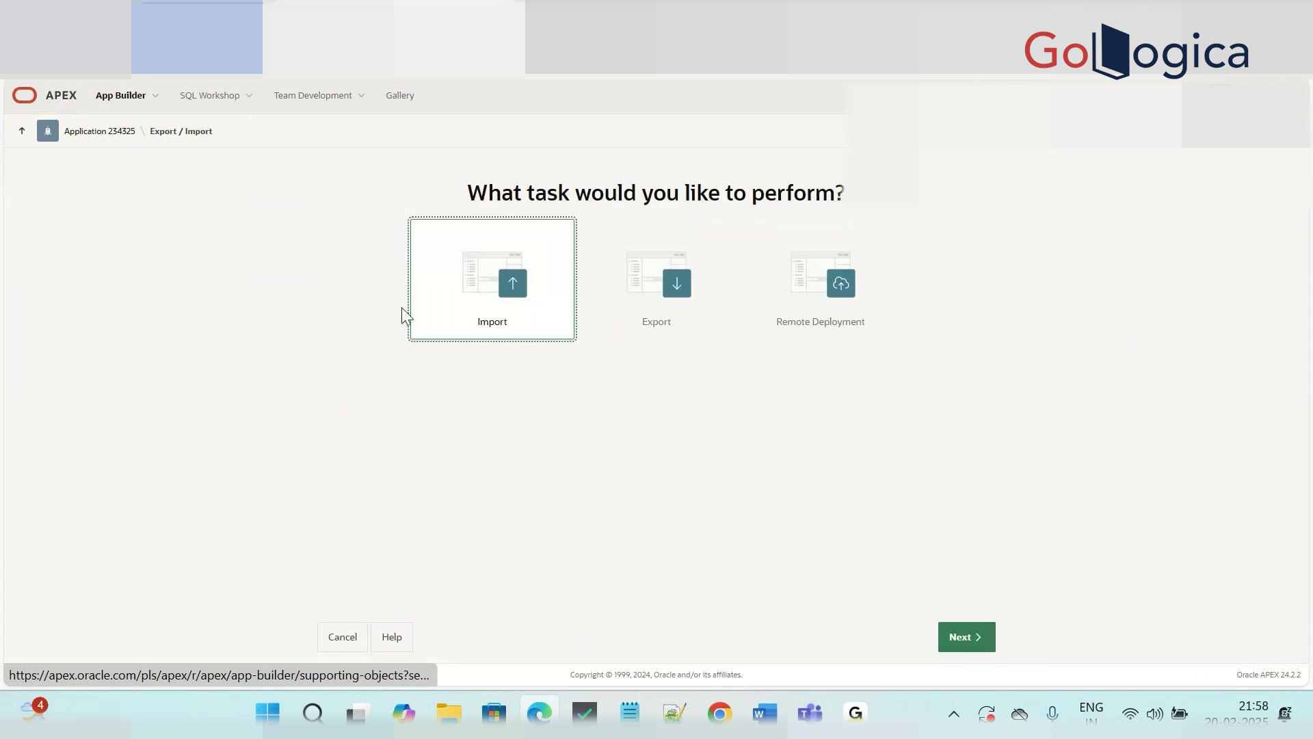
click(509, 307)
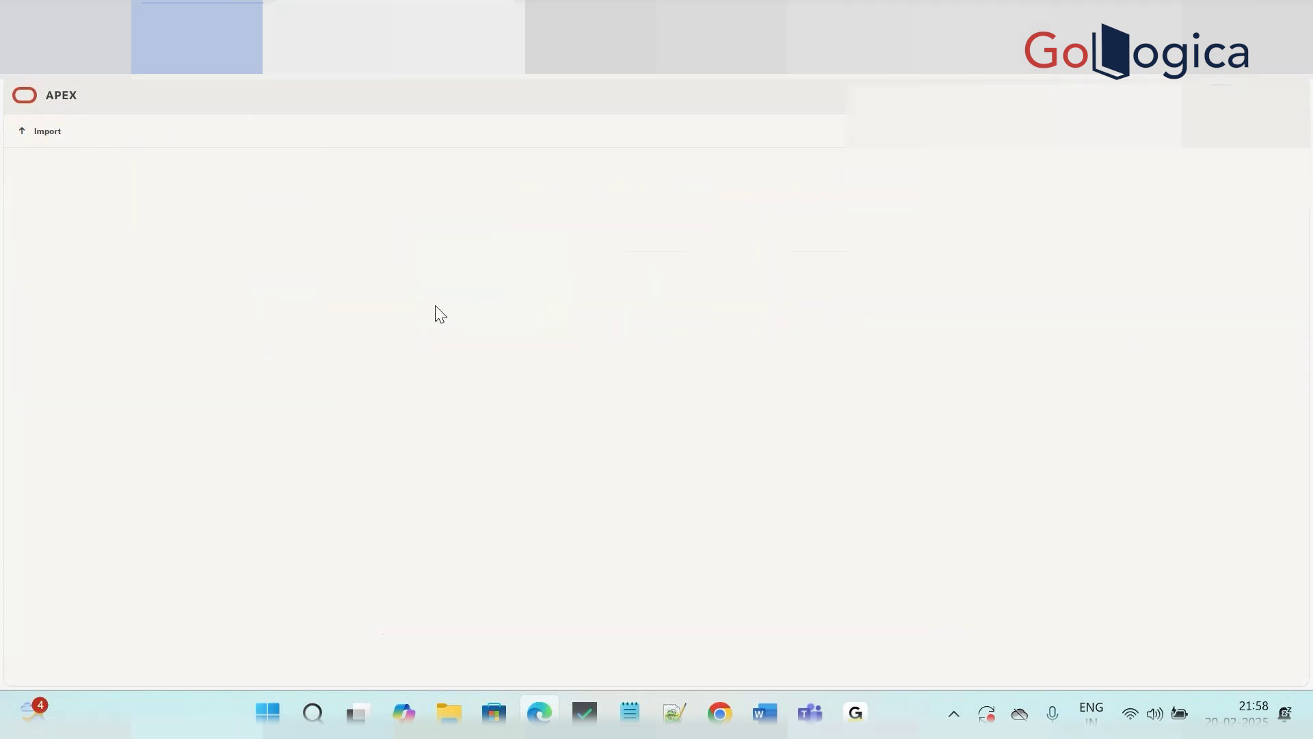
click(379, 292)
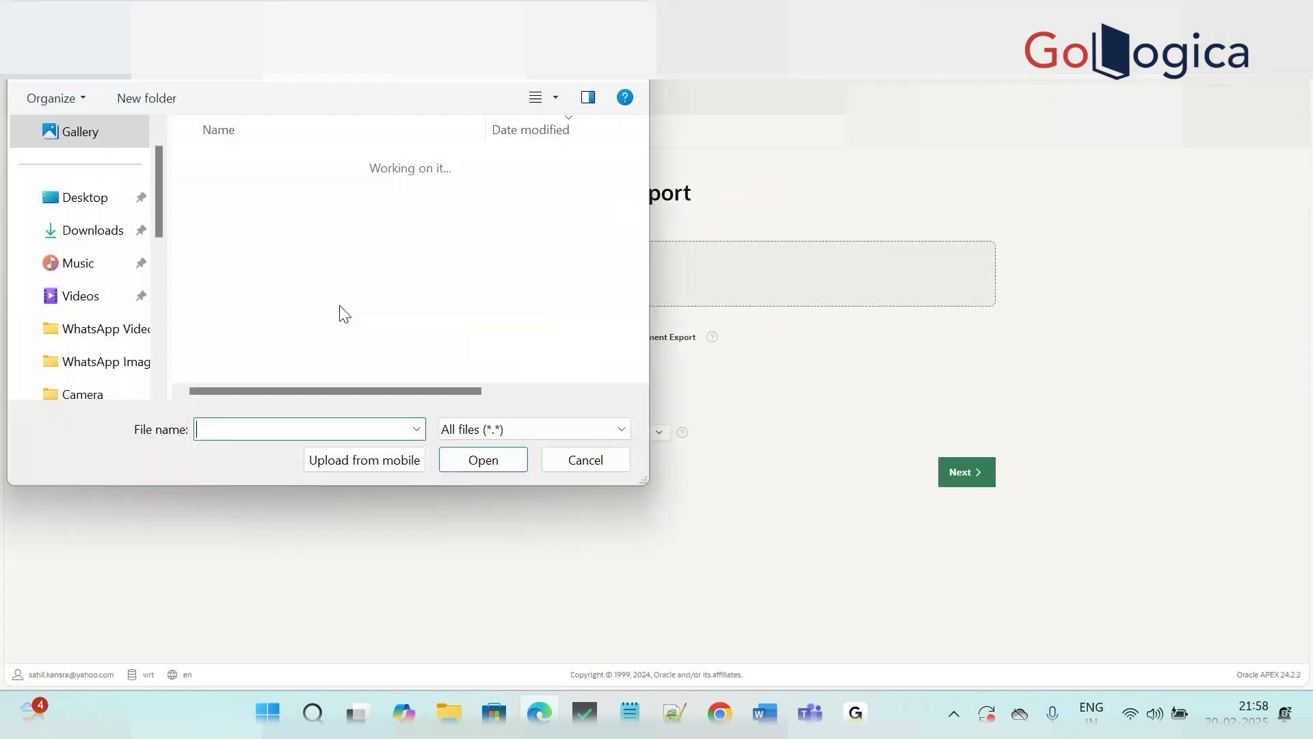
click(106, 232)
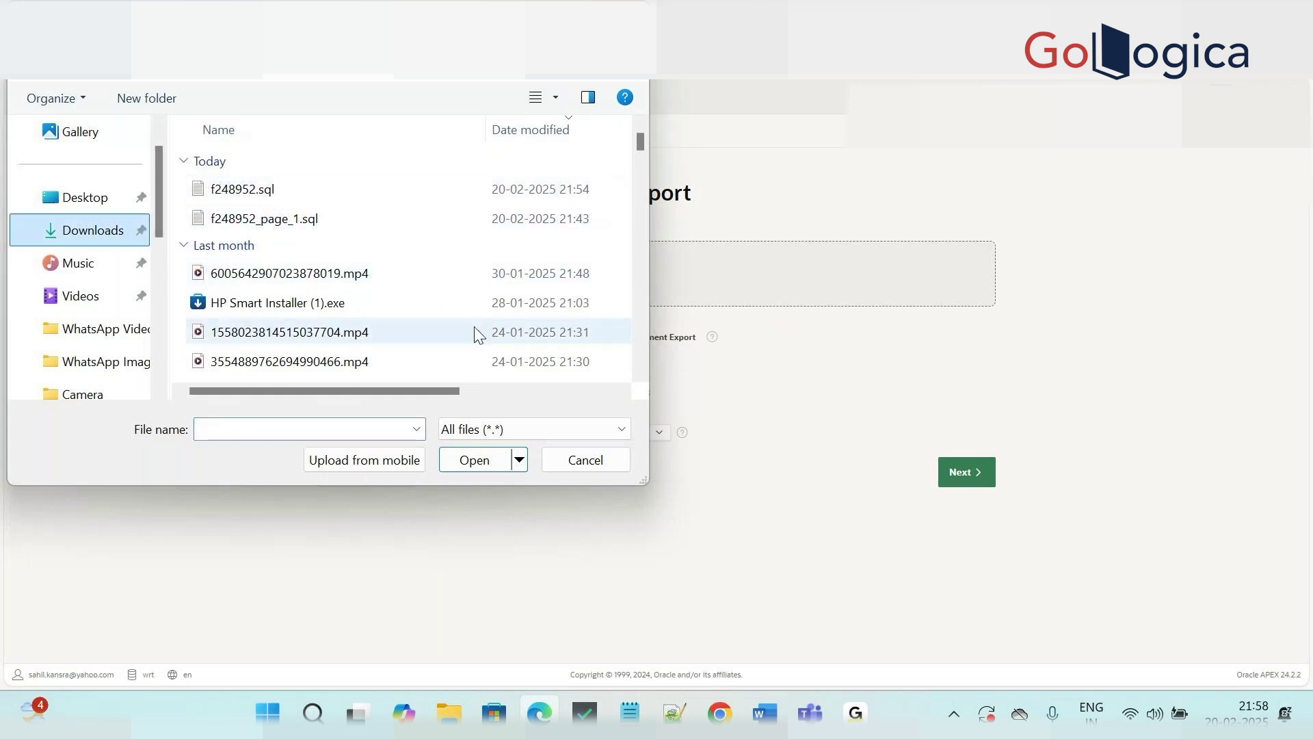
click(583, 460)
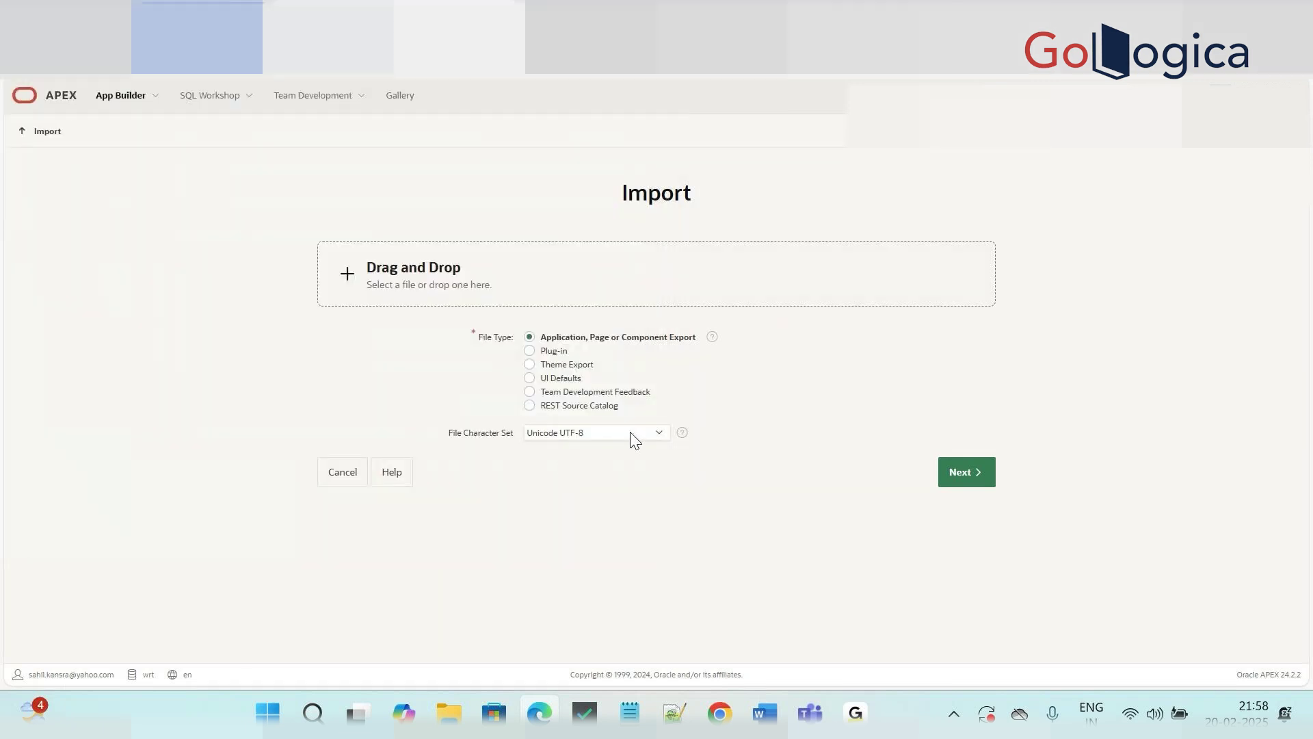
click(331, 479)
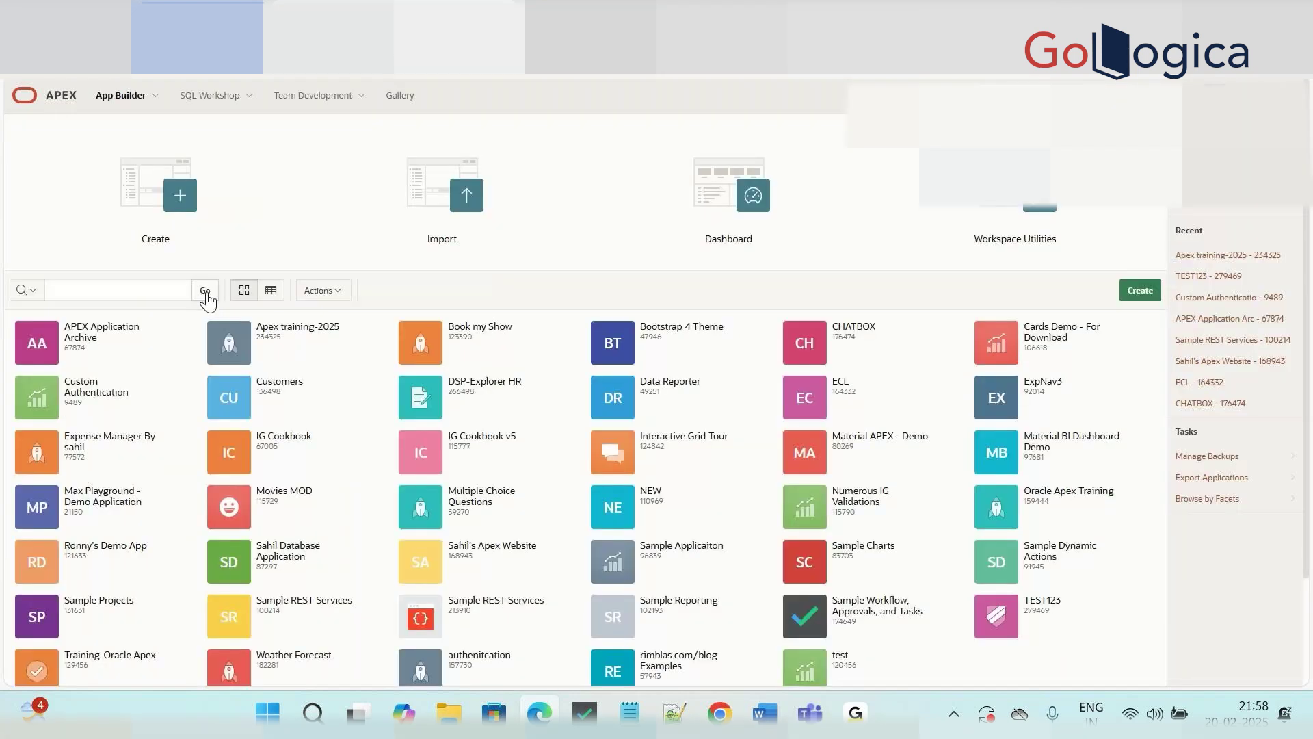
Step: Open the Apex training-2025 application 234325 and export the whole application with the default export settings
click(294, 330)
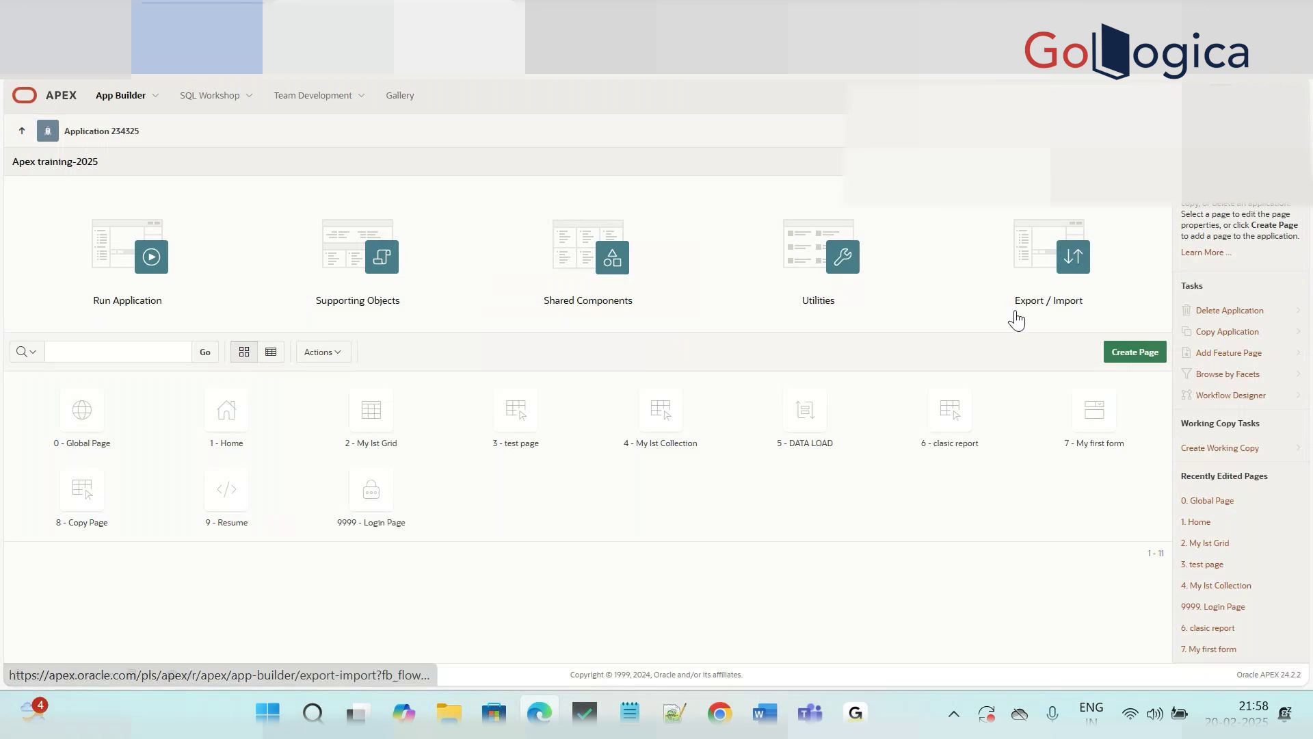
click(1035, 296)
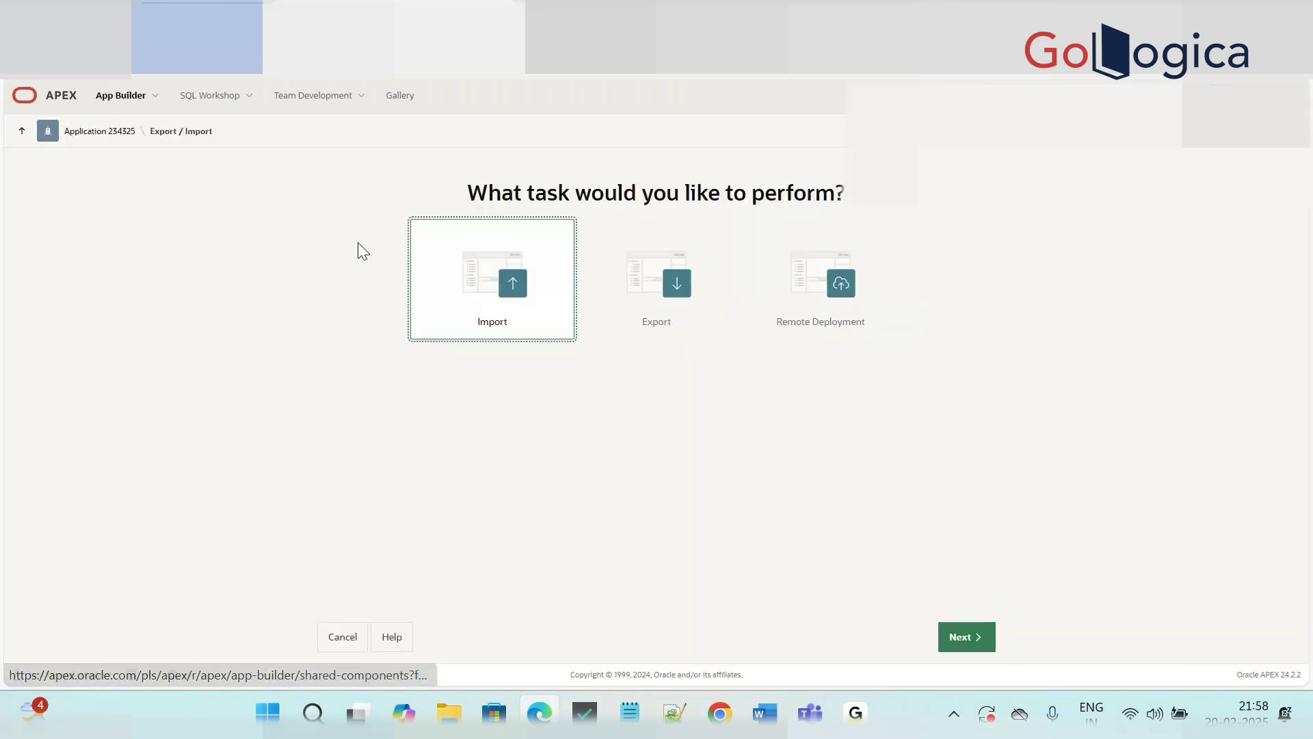
click(653, 281)
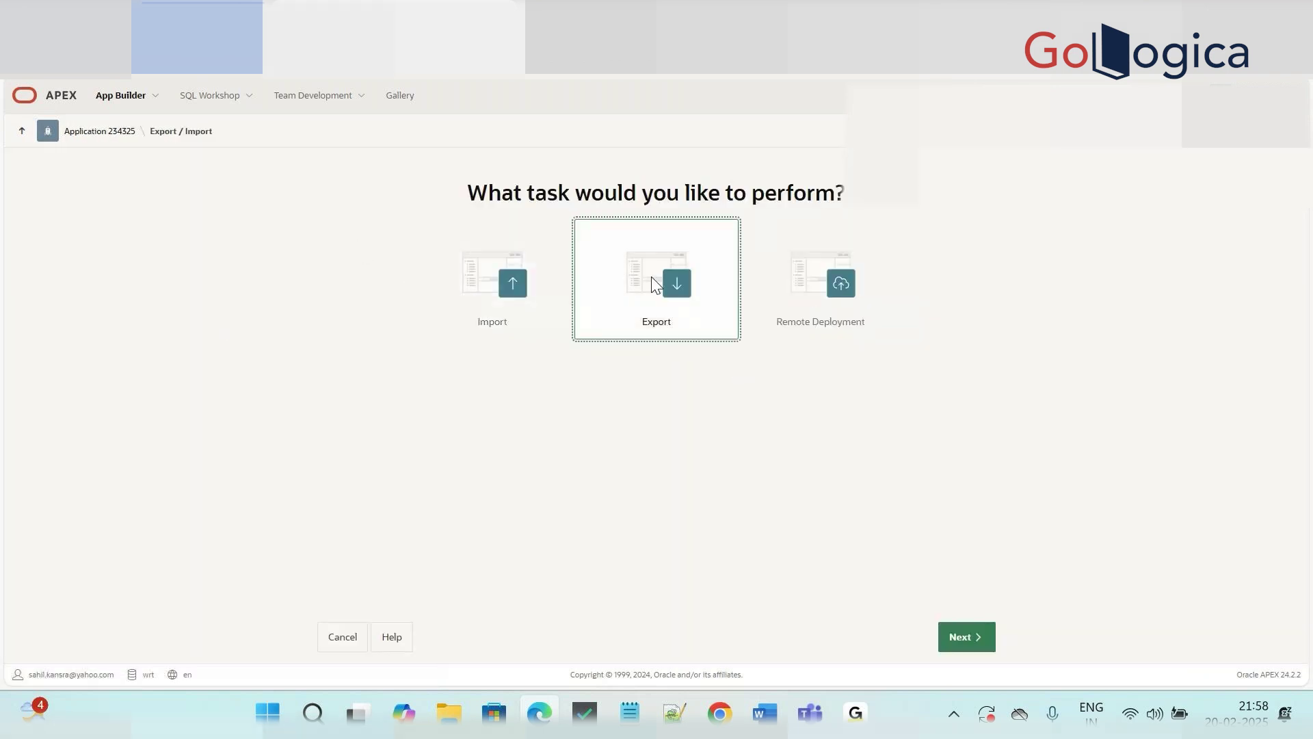
click(963, 637)
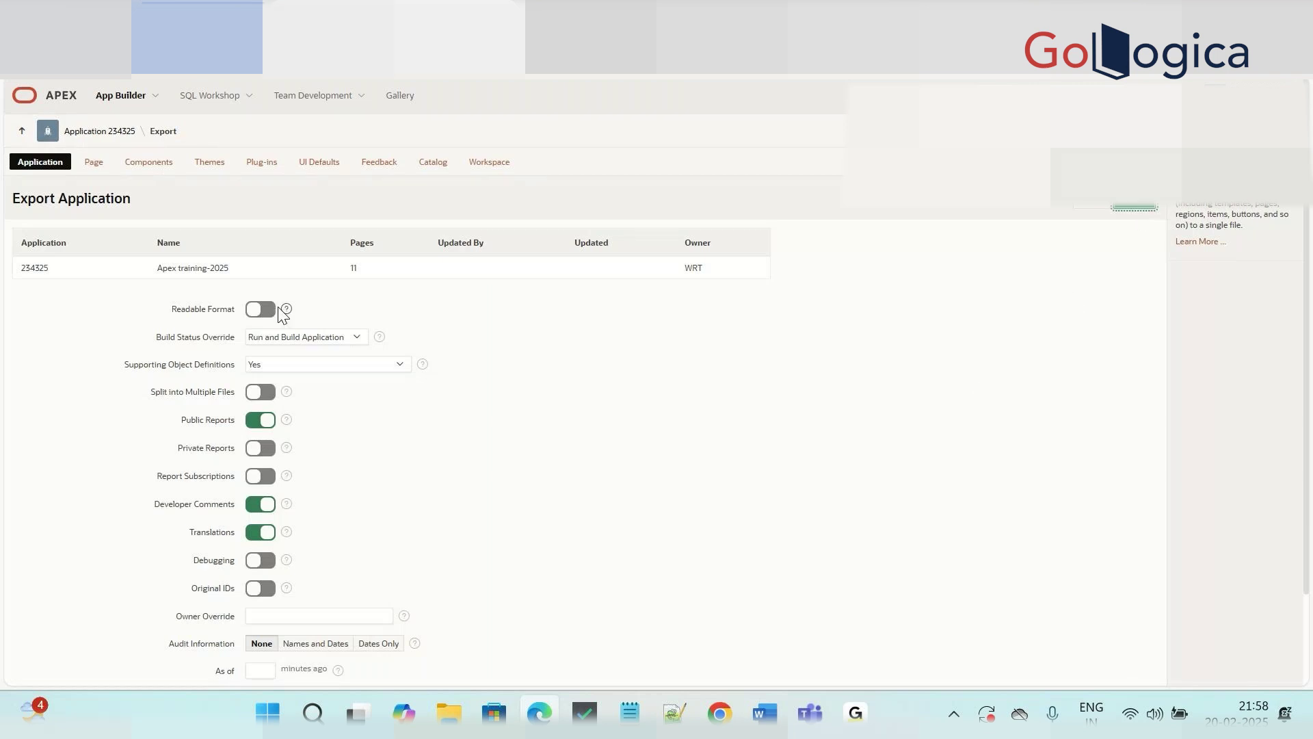
double_click(31, 268)
mouse_move(133, 102)
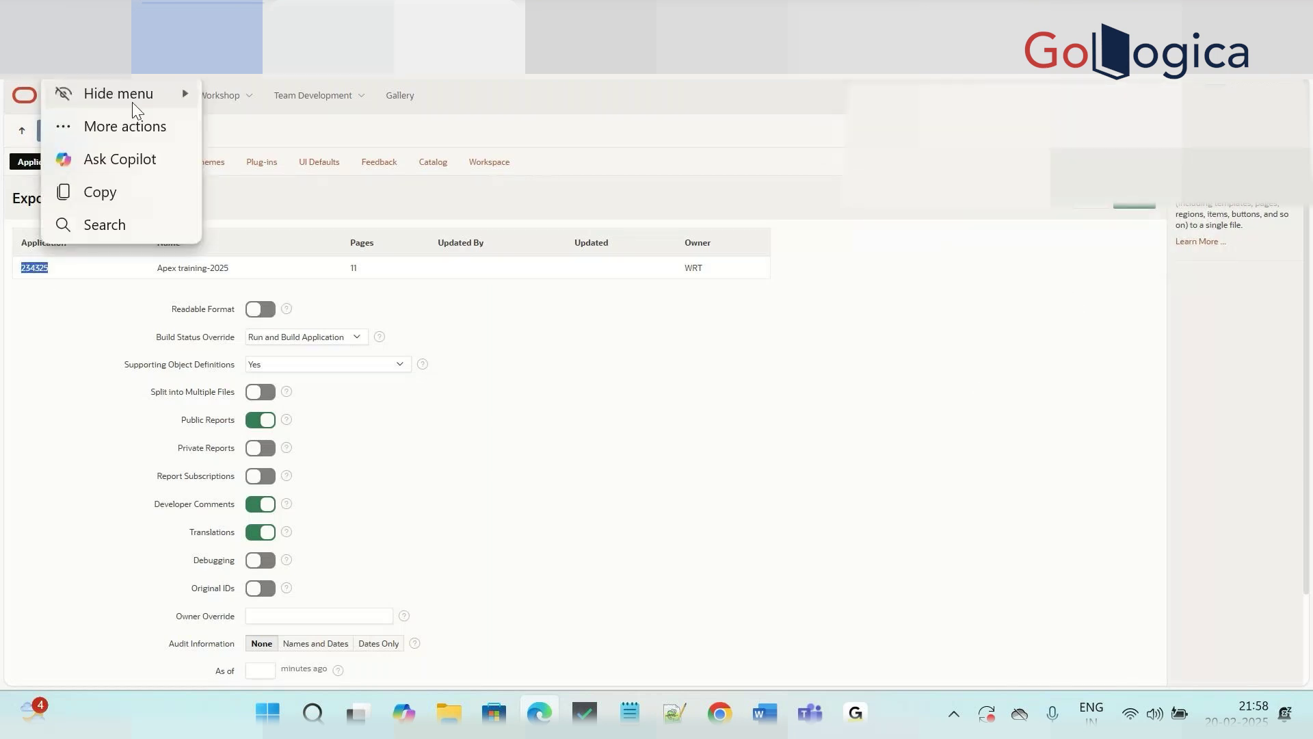
drag(410, 313, 62, 96)
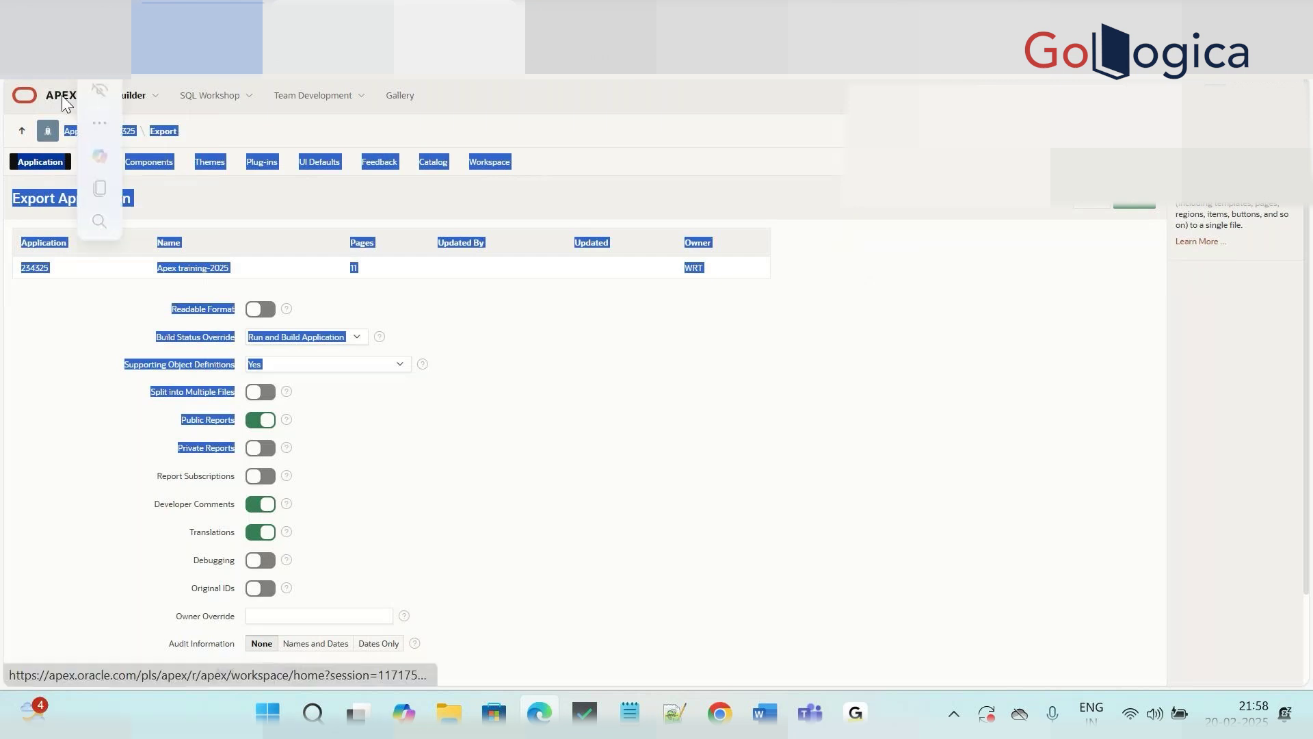
Step: Return to the application list, reopen Apex training-2025 and search its overview page for the ID 234325
click(61, 96)
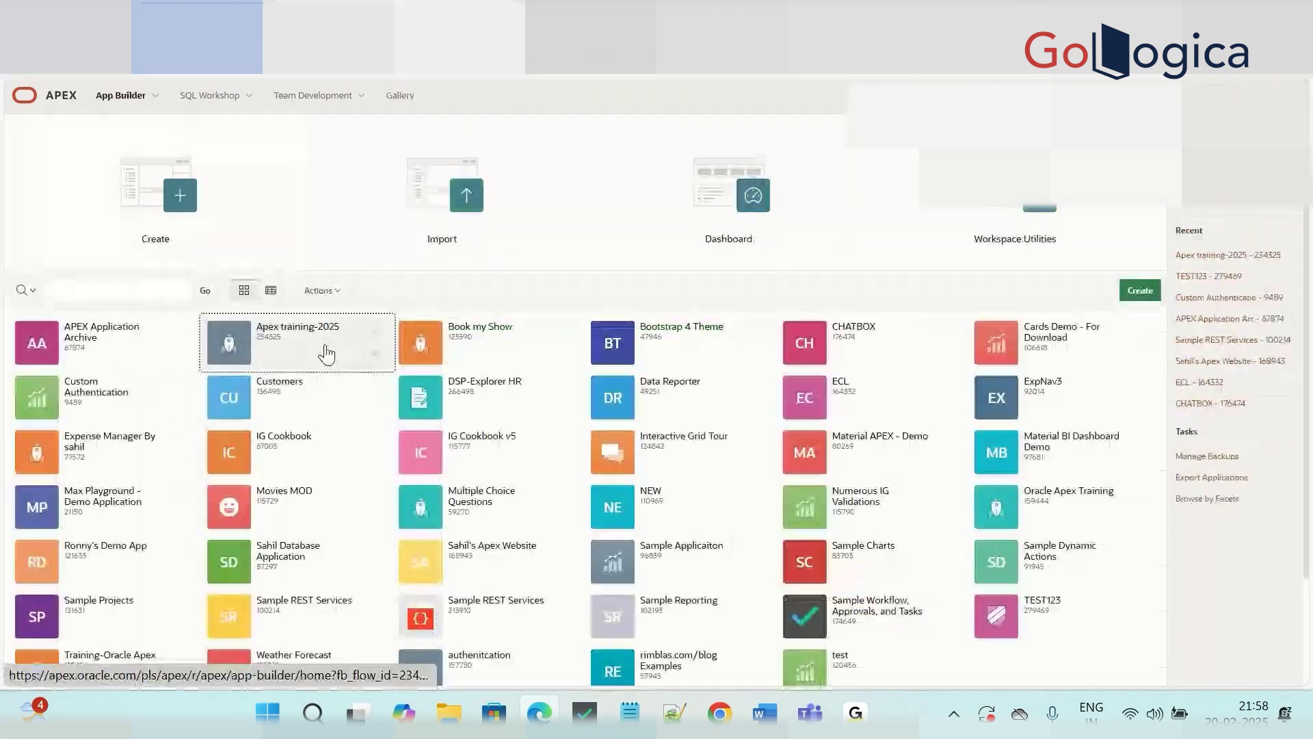
click(325, 352)
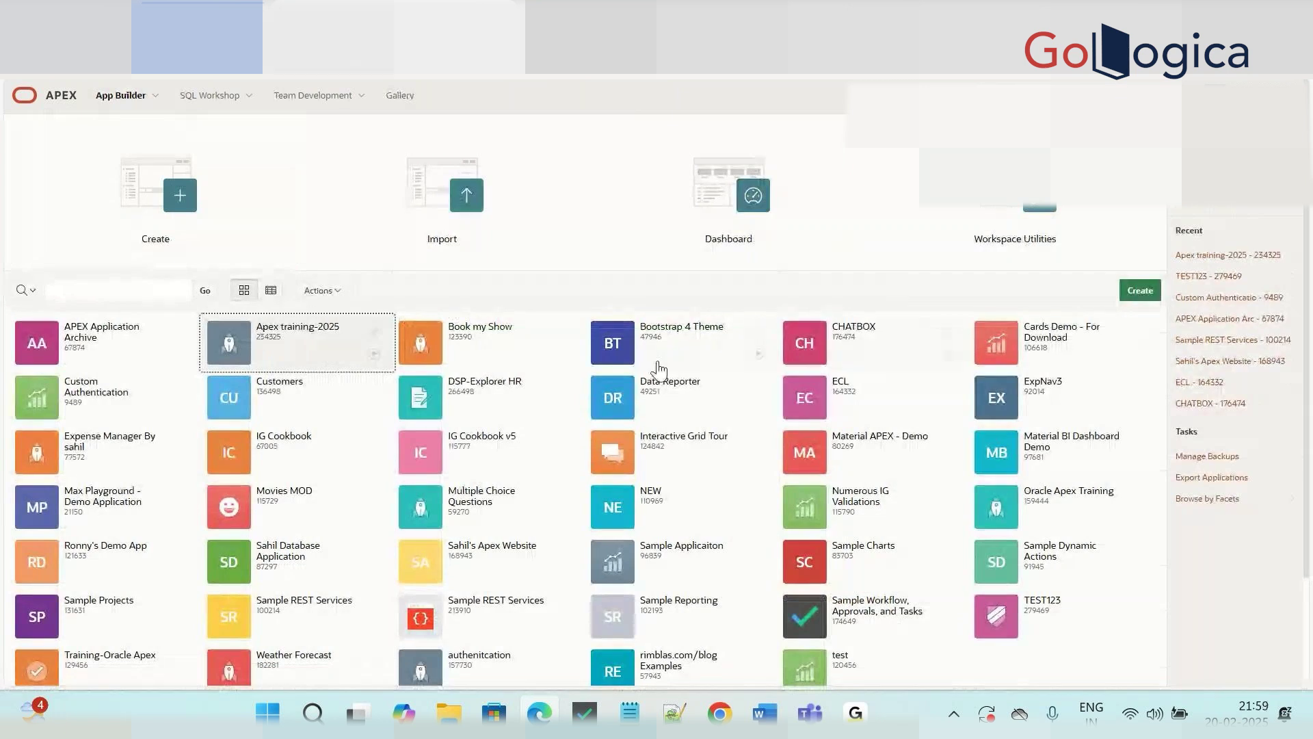
double_click(127, 131)
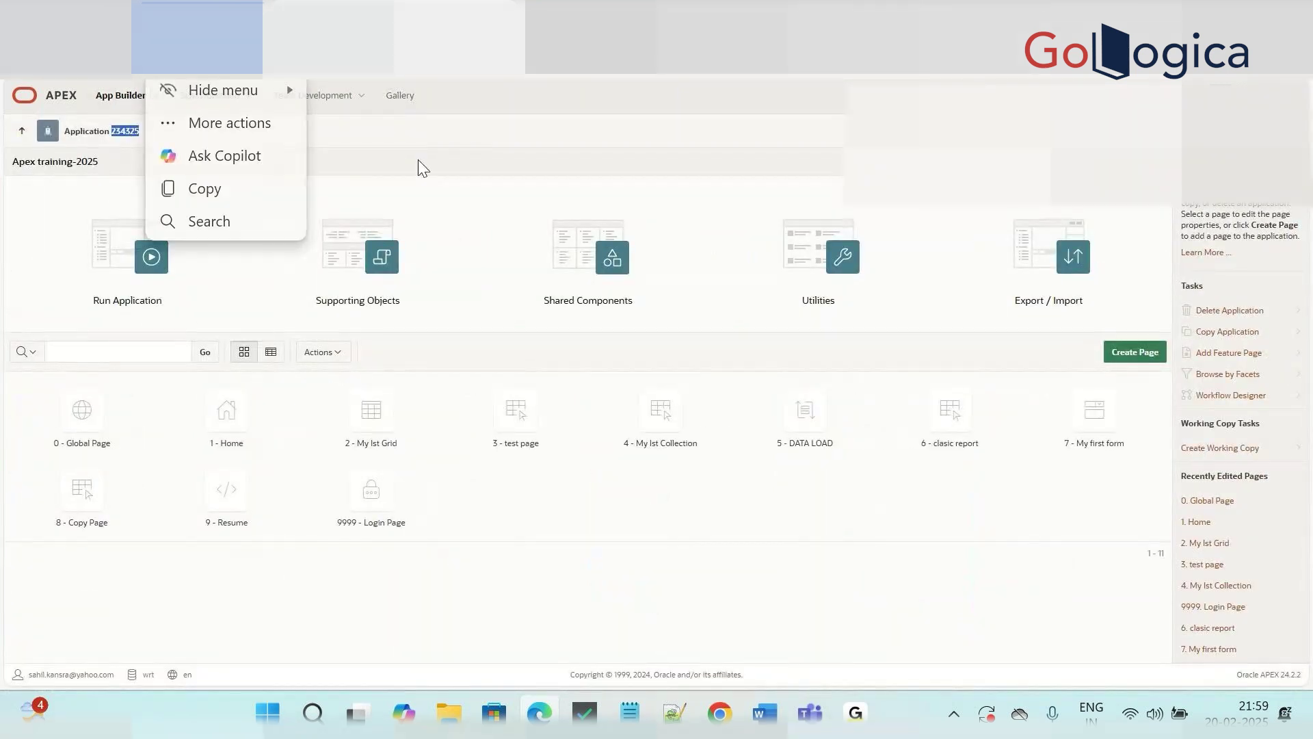
key(ctrl+f)
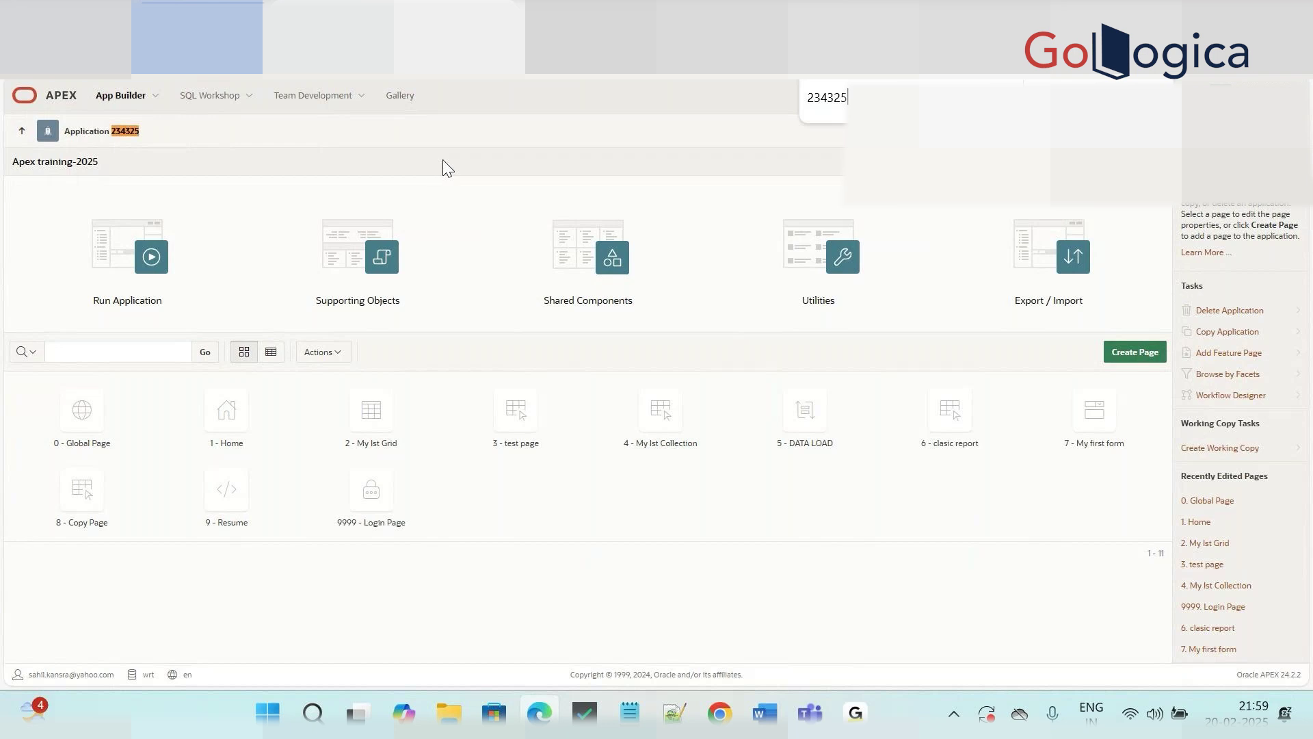
Step: Start an import from application 234325's overview, choose f234325.sql from the Downloads folder, and continue to the install details
click(1081, 240)
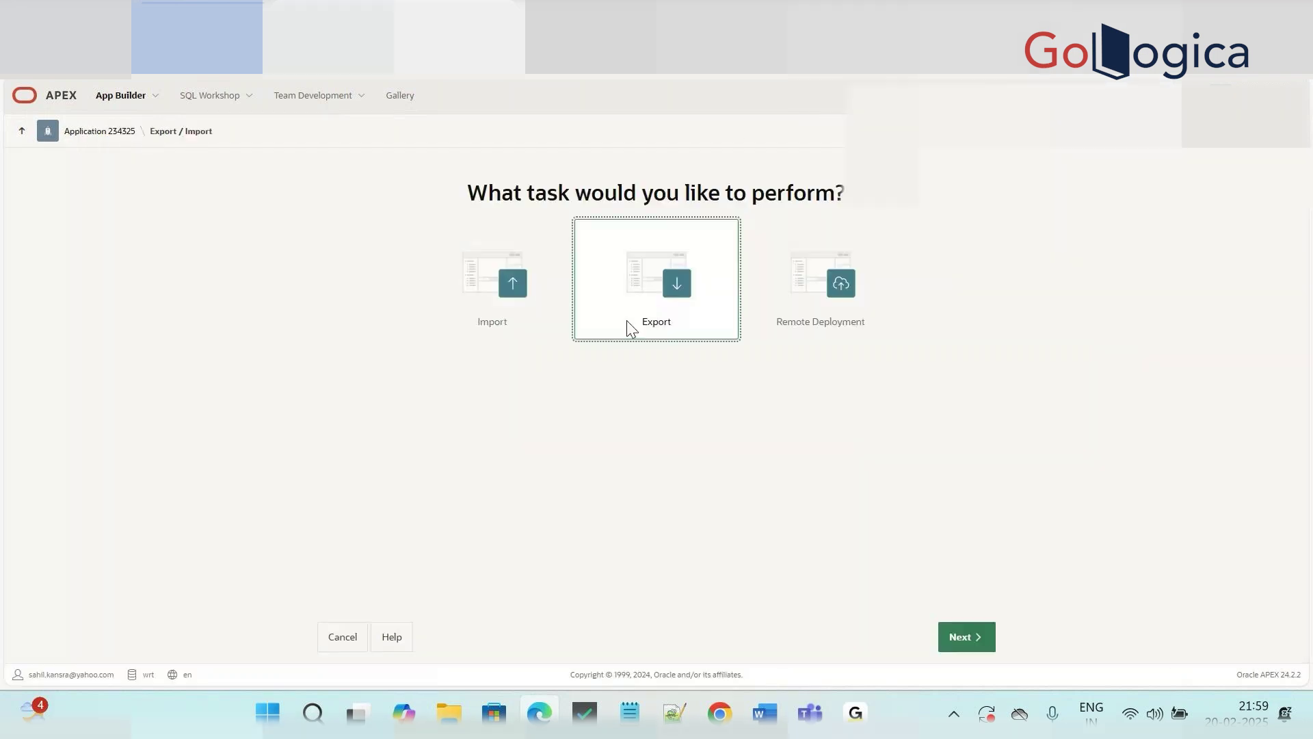
click(535, 309)
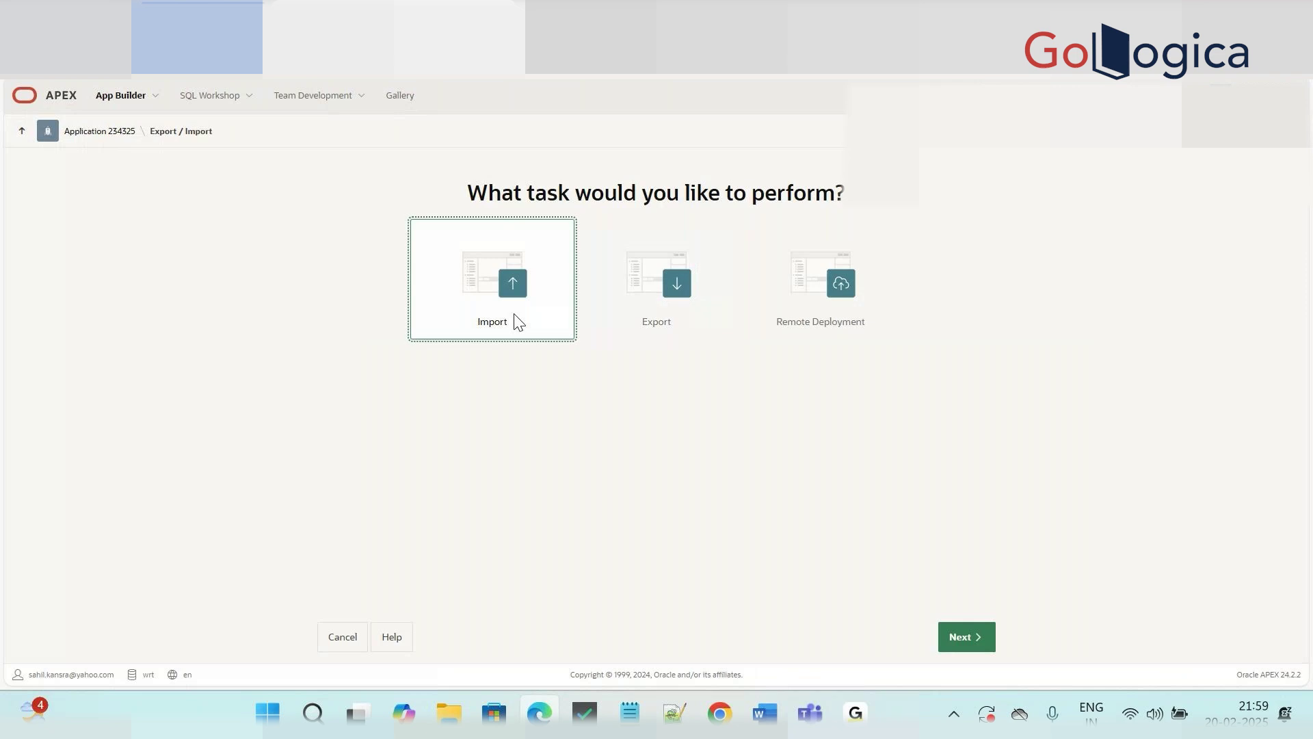
double_click(466, 309)
click(538, 286)
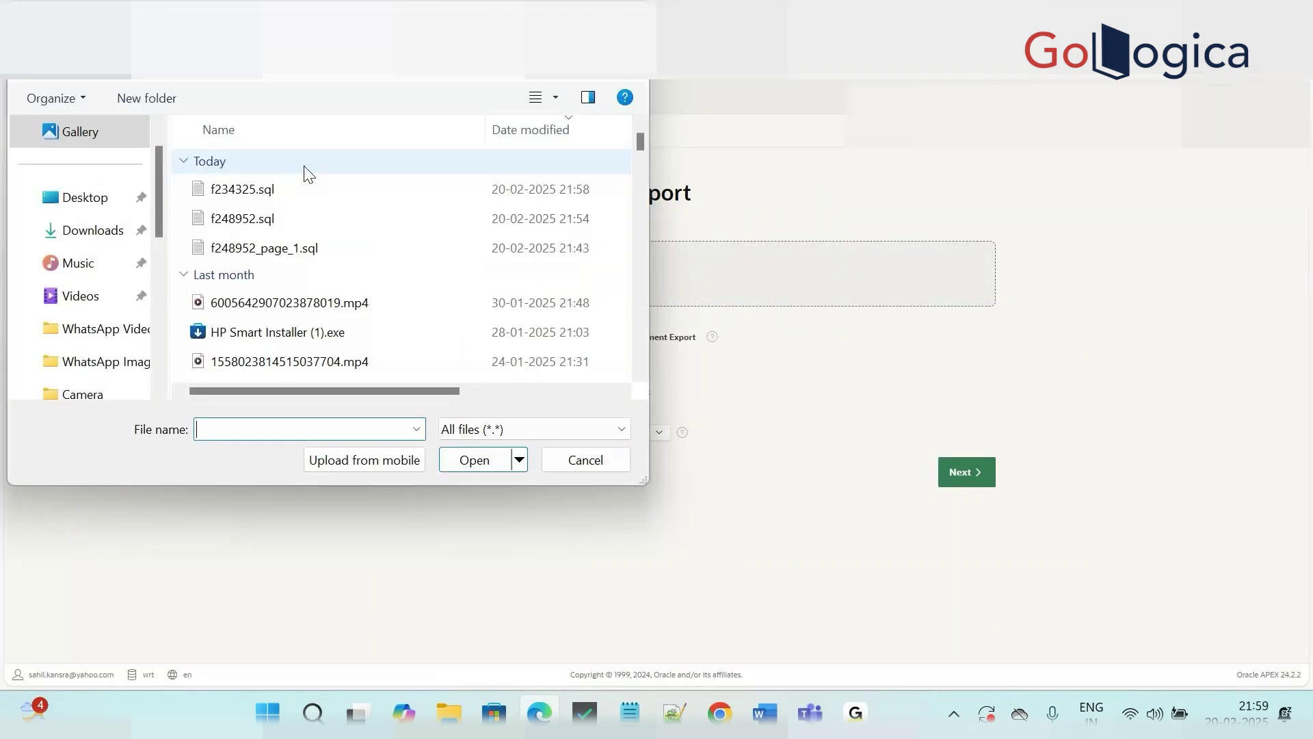
double_click(241, 193)
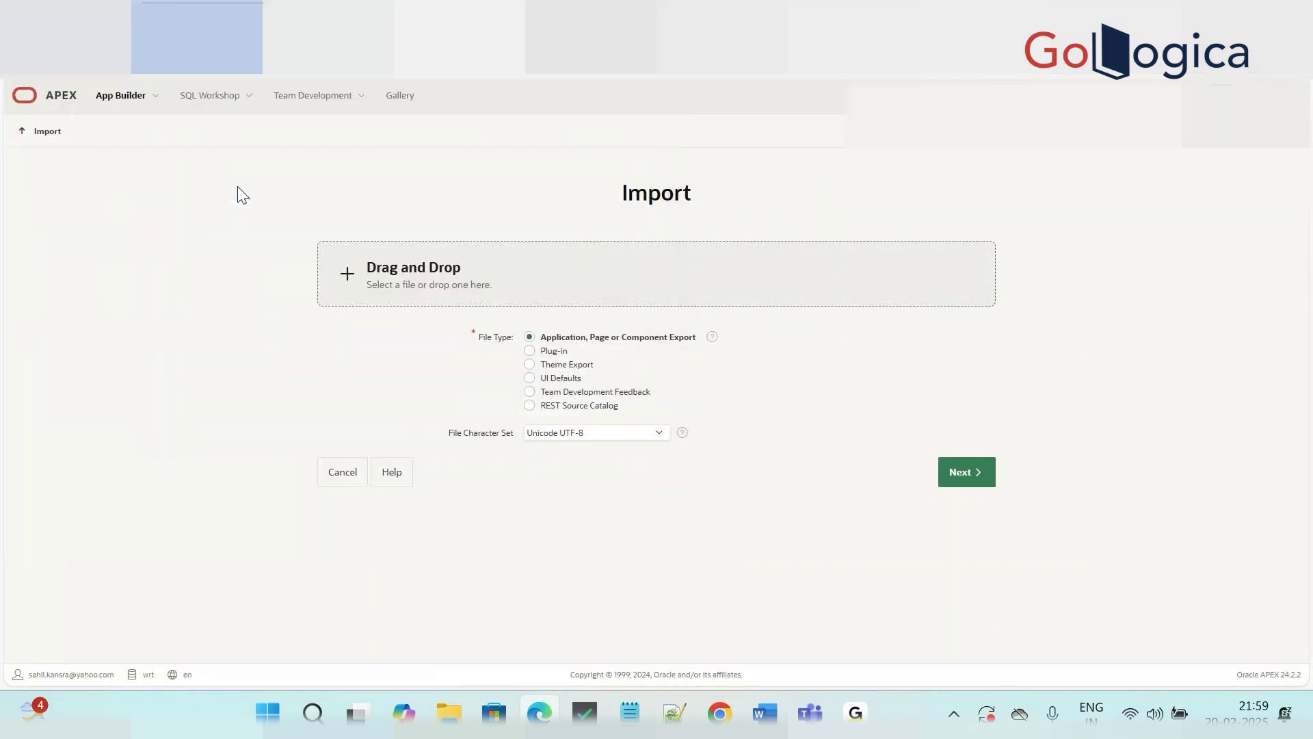
click(948, 474)
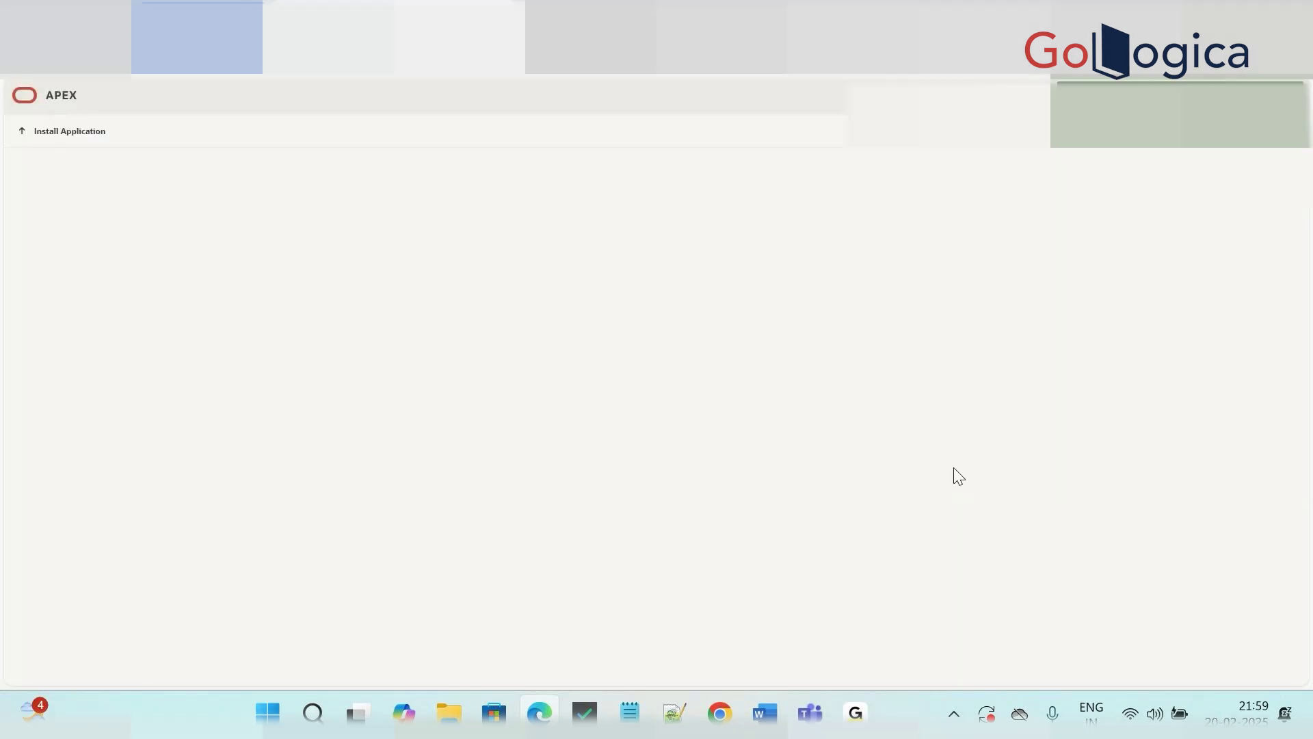
Step: Request installation of the imported application with Reuse Application ID 234325 From Imported Application
scroll(958, 476, down, 1)
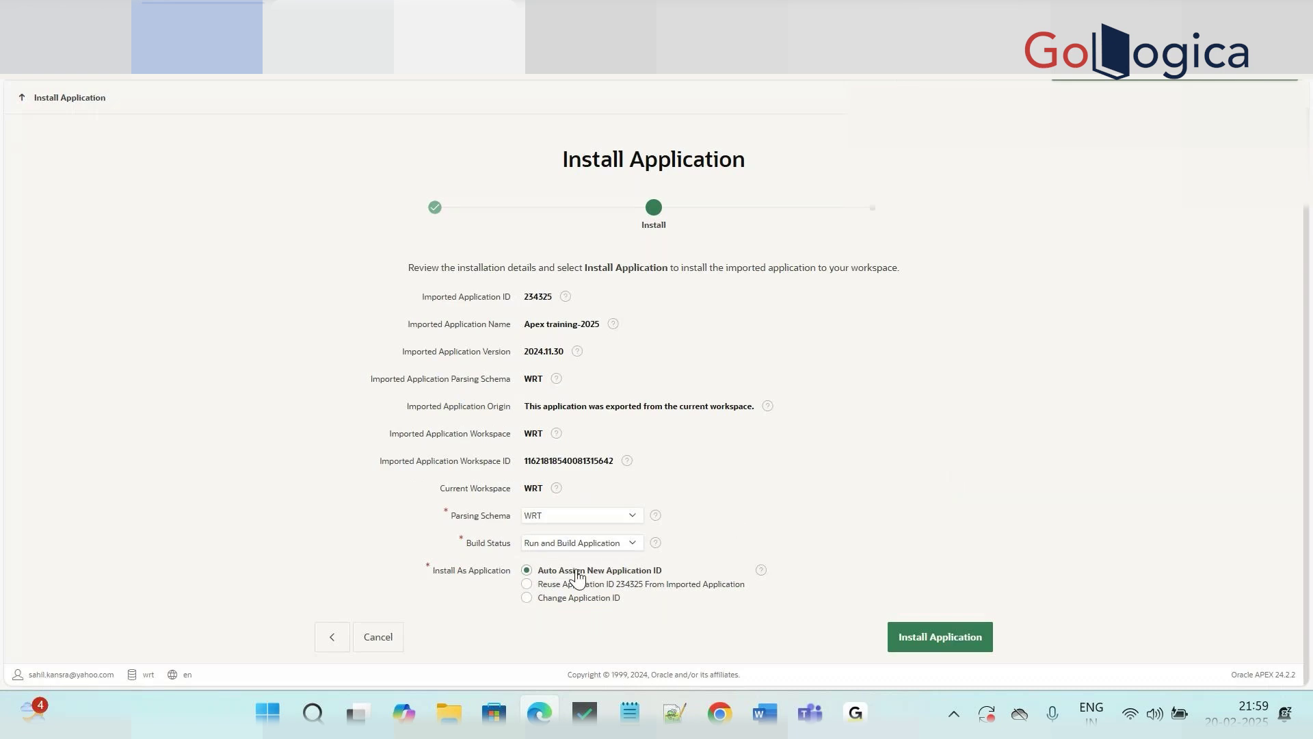
click(606, 585)
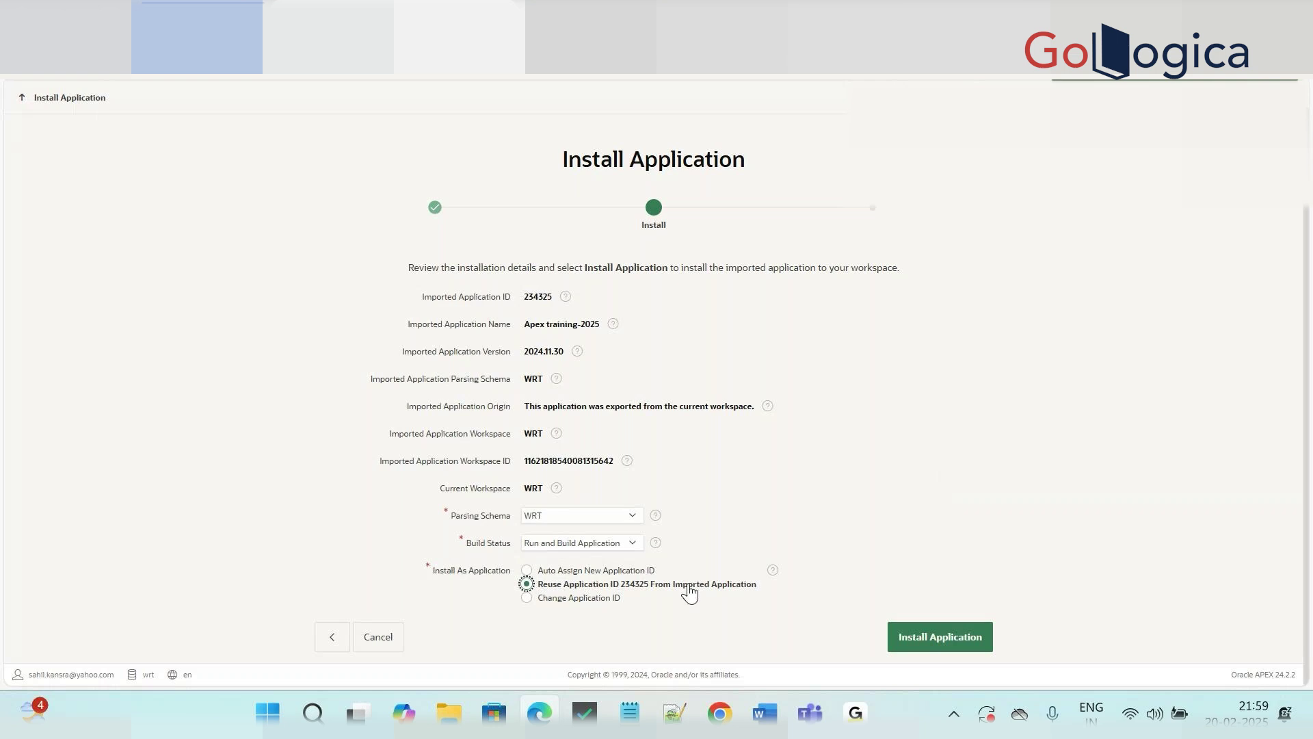
click(969, 647)
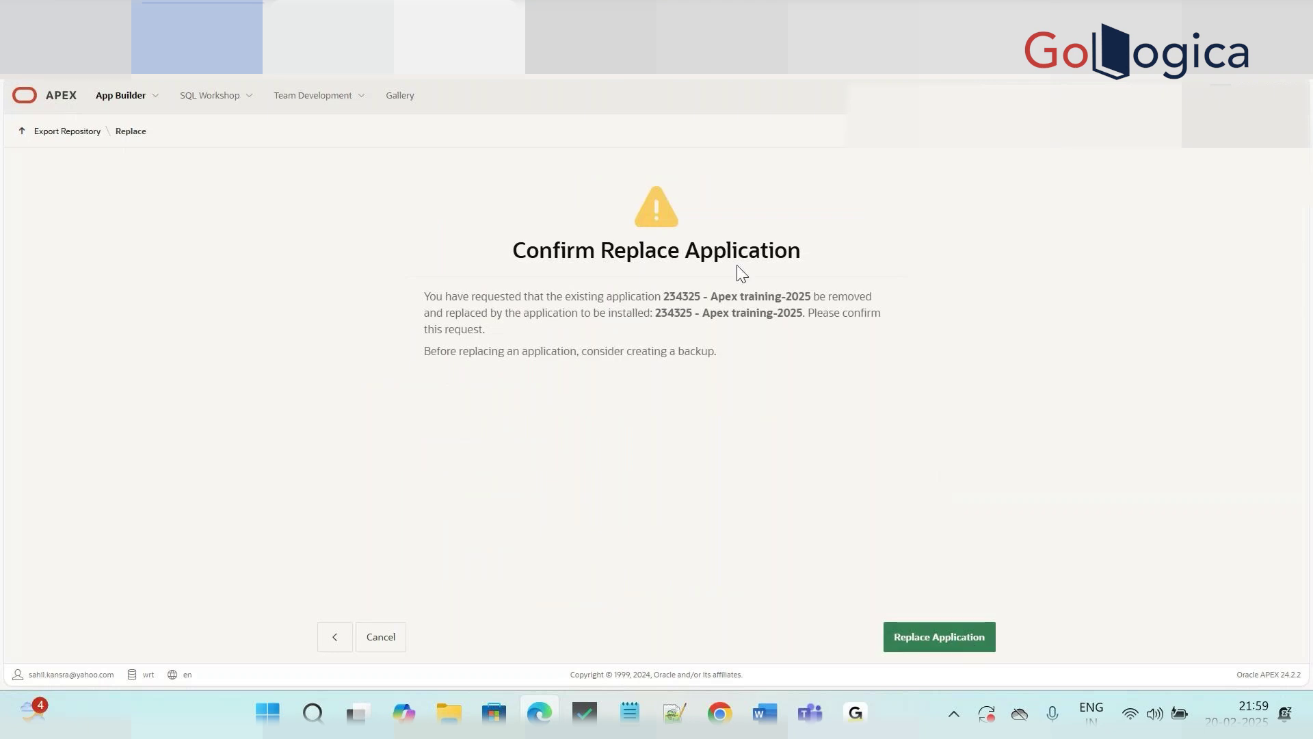
Step: Review the replace request for application 234325, confirm replacing the existing application, and open the installed one for editing
double_click(533, 295)
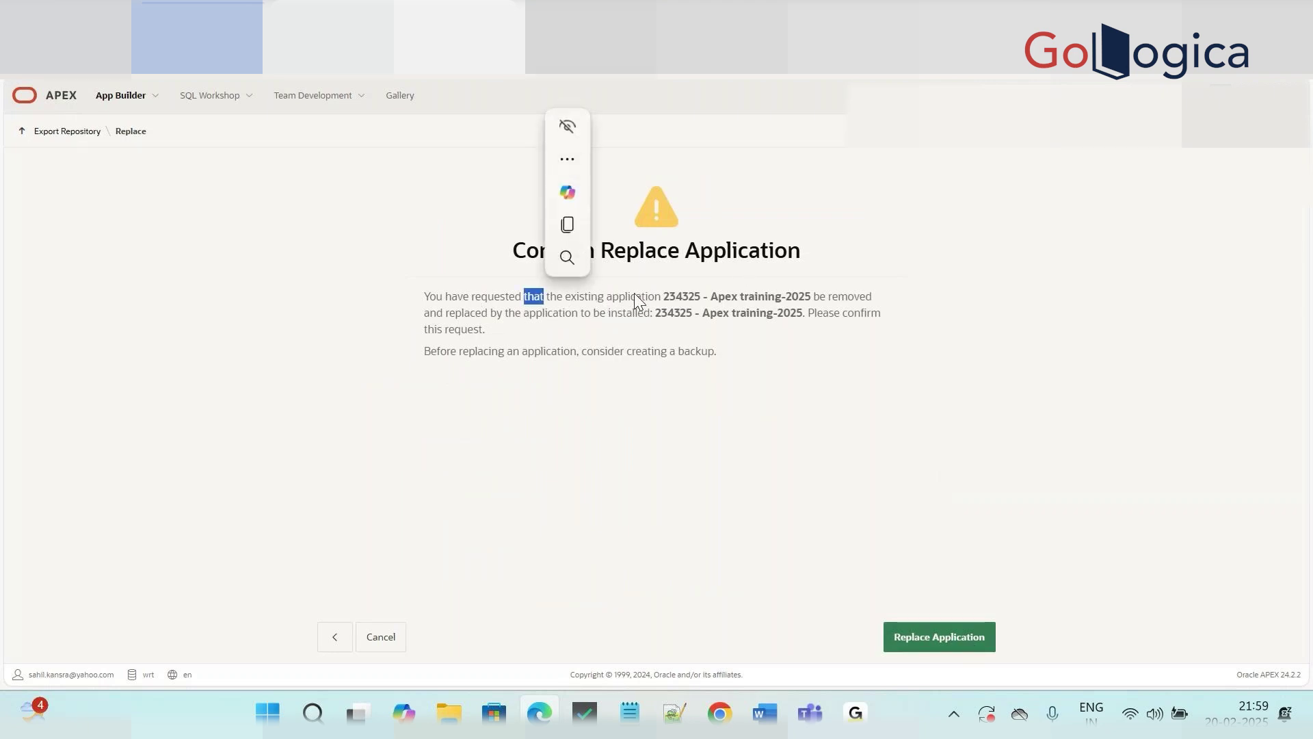
double_click(681, 295)
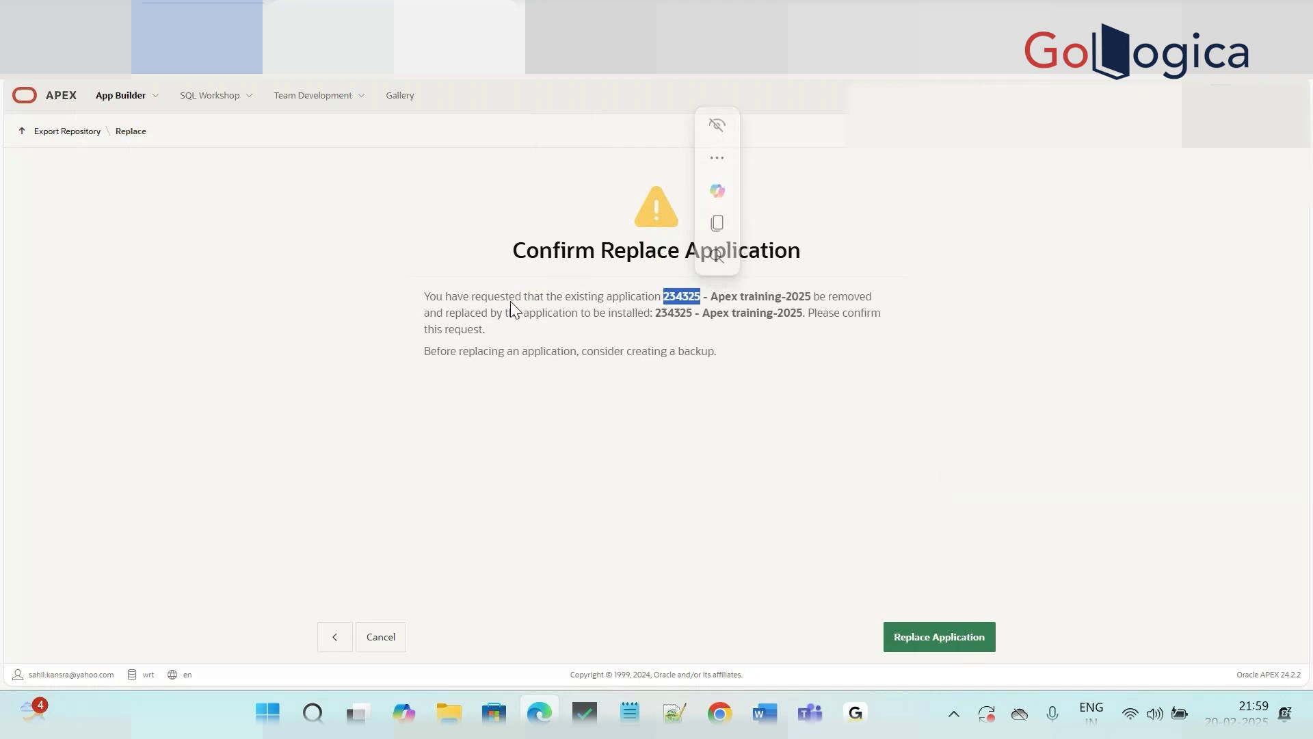
double_click(678, 316)
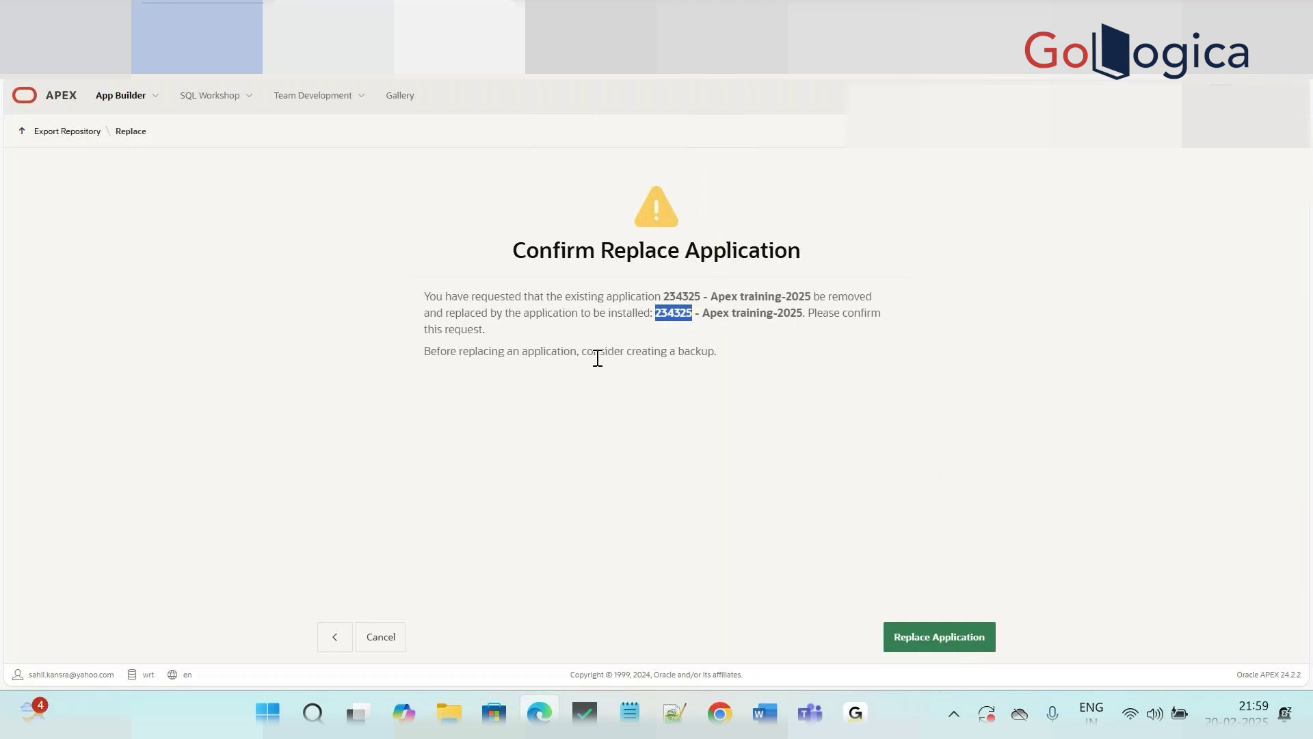
click(801, 359)
click(941, 634)
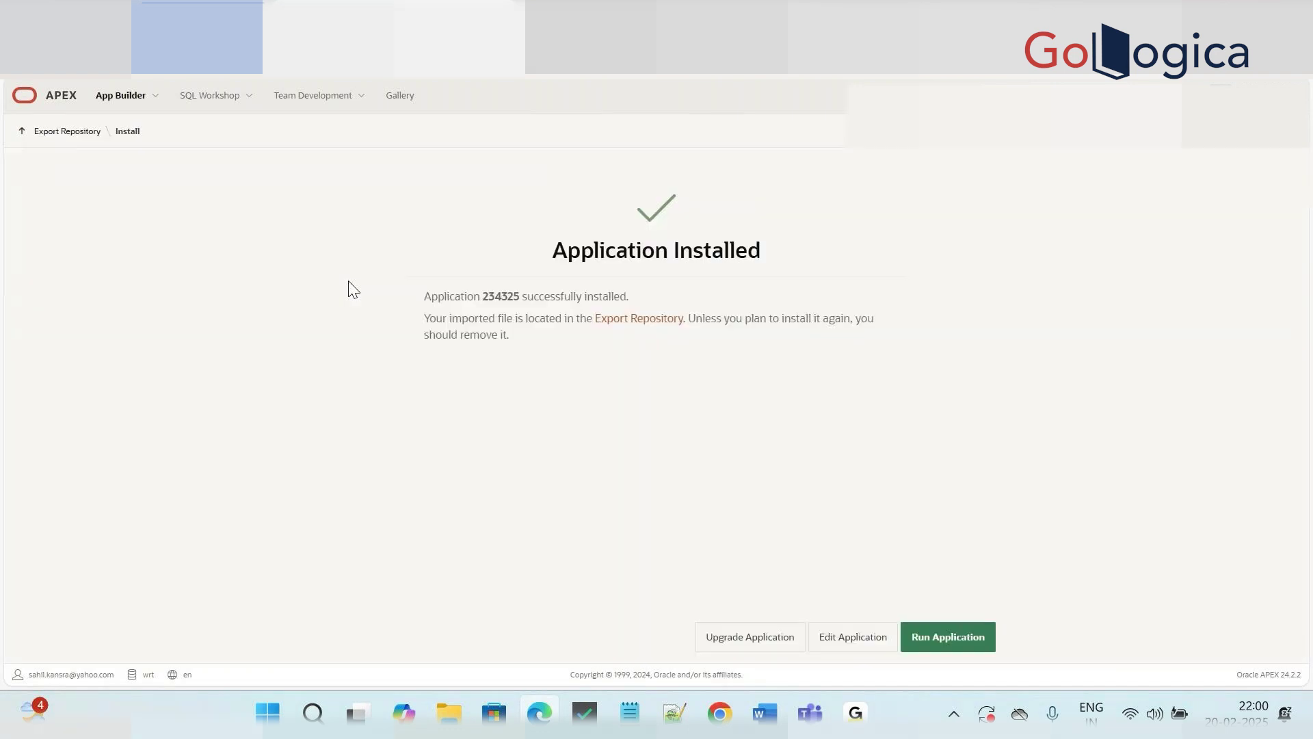
click(863, 648)
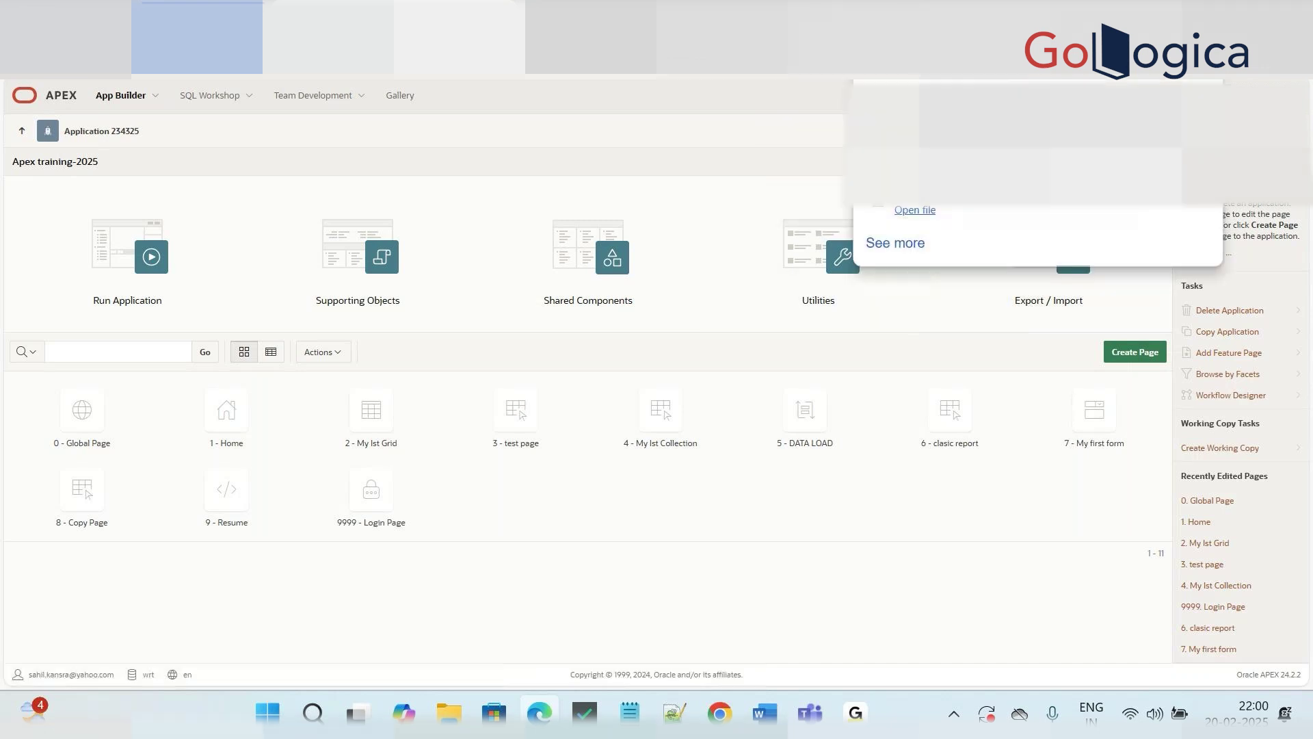
Step: Switch to Notepad and examine f234325.sql from the import header through the component summary to the delete and create application sections, then close it
click(630, 713)
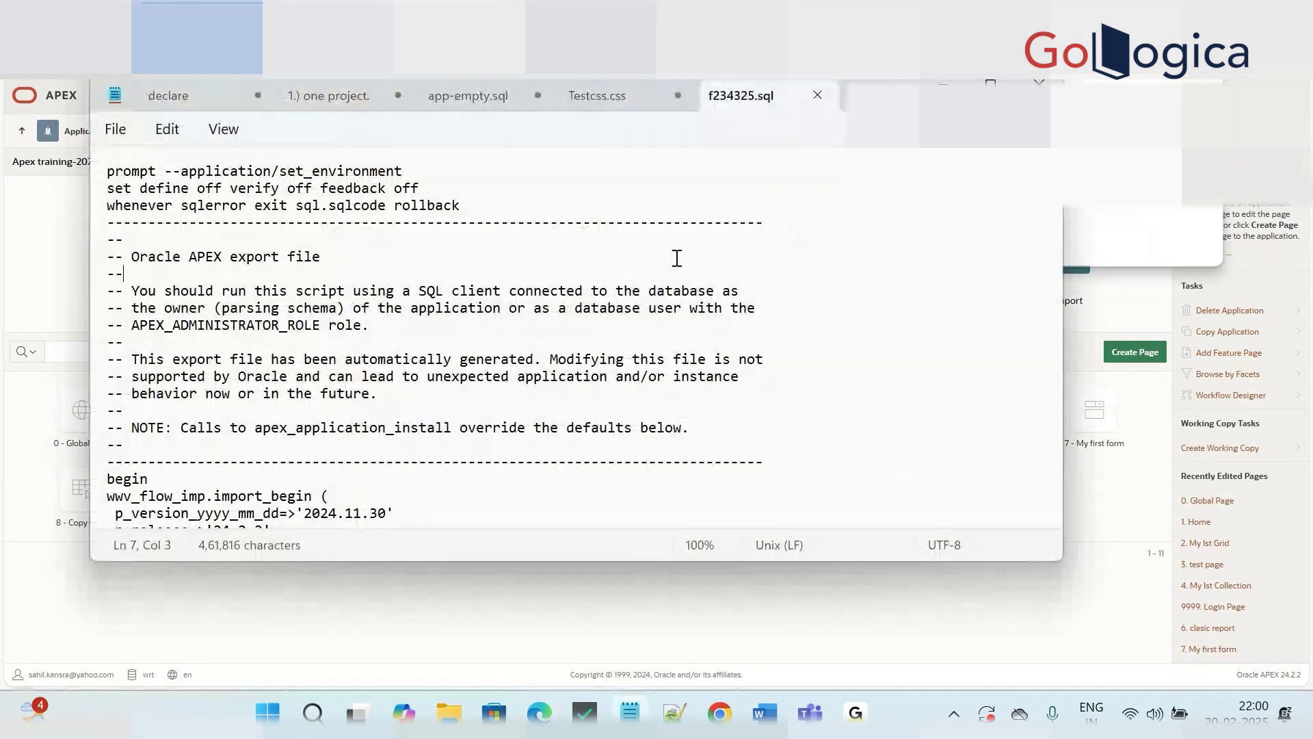
key(Down)
key(Down)
key(Down)
key(Down)
key(Down)
key(Down)
key(Down)
key(Down)
key(Down)
key(Down)
key(Down)
key(Down)
key(Down)
key(Down)
key(Down)
key(Down)
key(Down)
key(Down)
key(Down)
key(Down)
key(End)
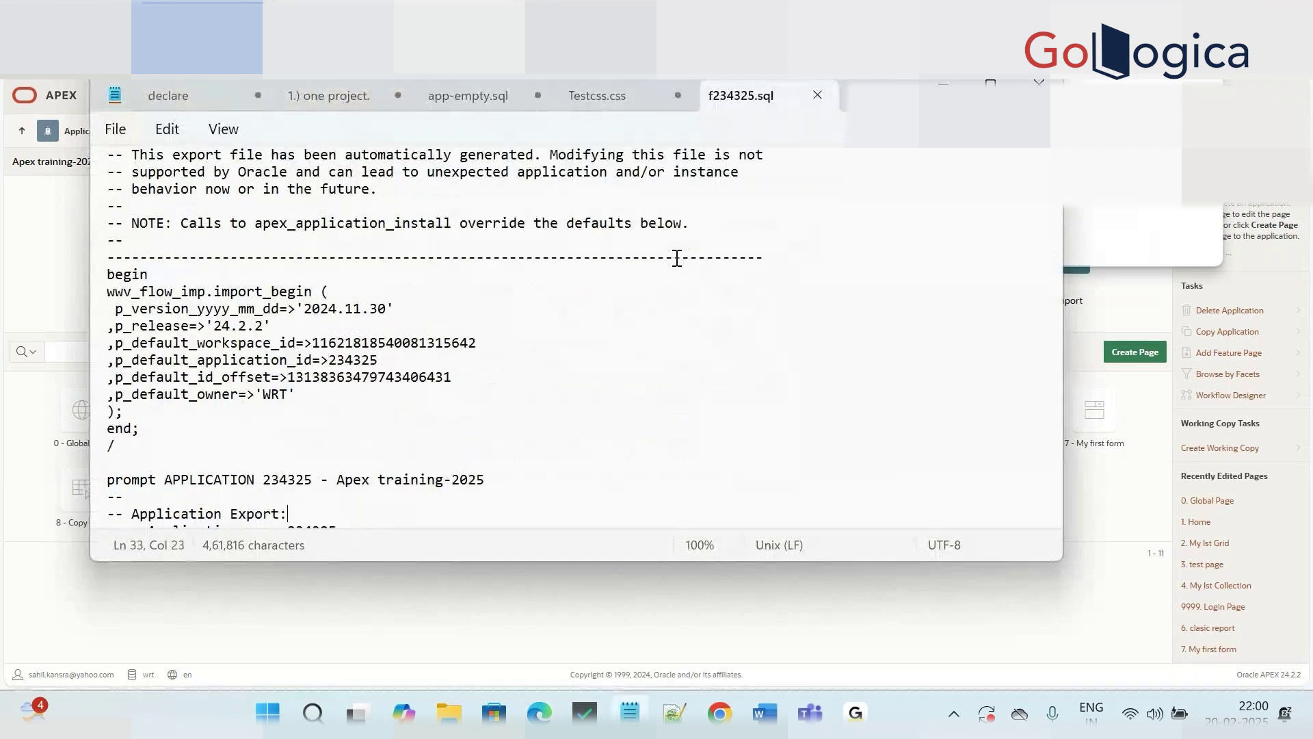
key(Down)
key(Down)
key(Down)
key(Down)
key(Down)
key(Down)
key(Down)
key(Down)
key(Down)
click(511, 288)
key(Down)
key(Down)
key(Down)
key(Down)
key(Down)
key(Down)
key(Down)
key(Down)
key(Down)
key(Down)
key(Down)
key(Down)
key(Down)
key(Down)
key(Down)
key(Down)
key(Down)
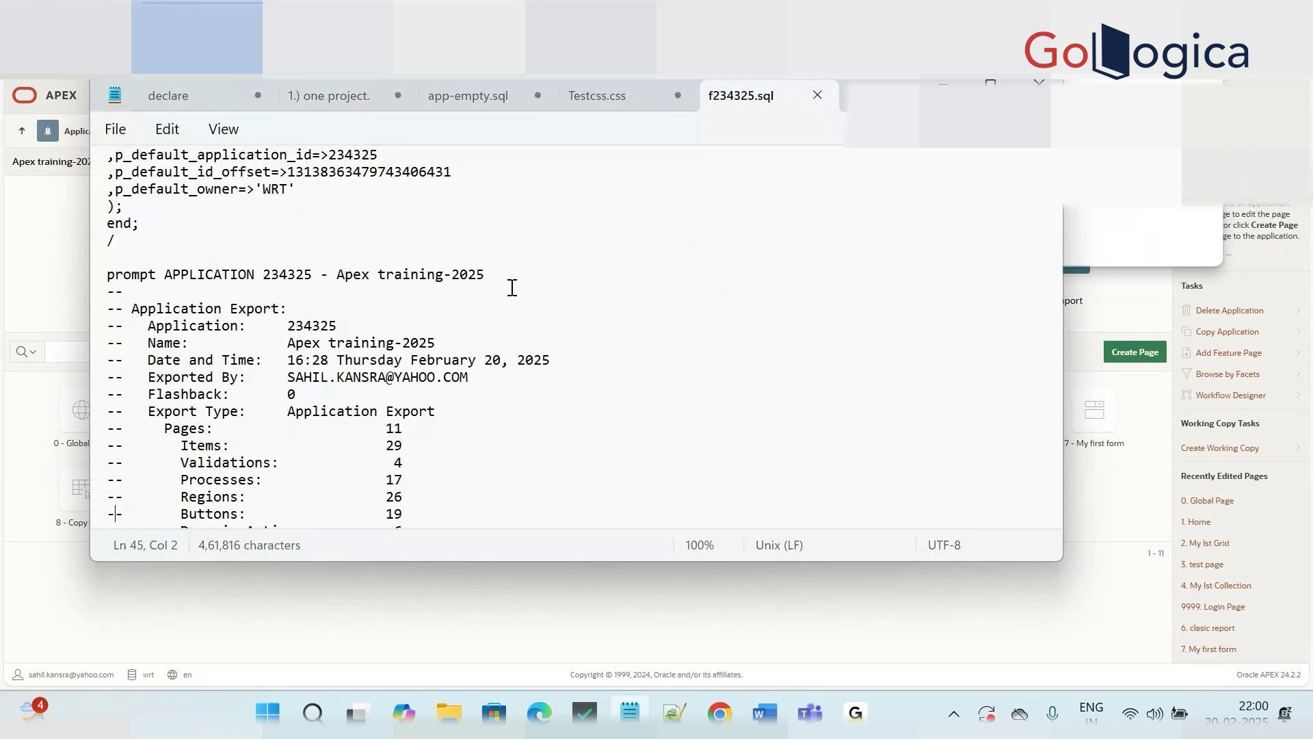
key(Down)
key(Down)
key(Down)
key(Down)
key(Down)
key(Down)
key(Down)
key(Down)
key(Down)
key(Down)
key(Down)
key(Down)
key(Down)
key(Down)
key(Down)
key(Down)
key(Down)
key(Down)
key(Down)
key(Down)
key(Down)
key(Down)
key(Down)
key(Down)
key(Down)
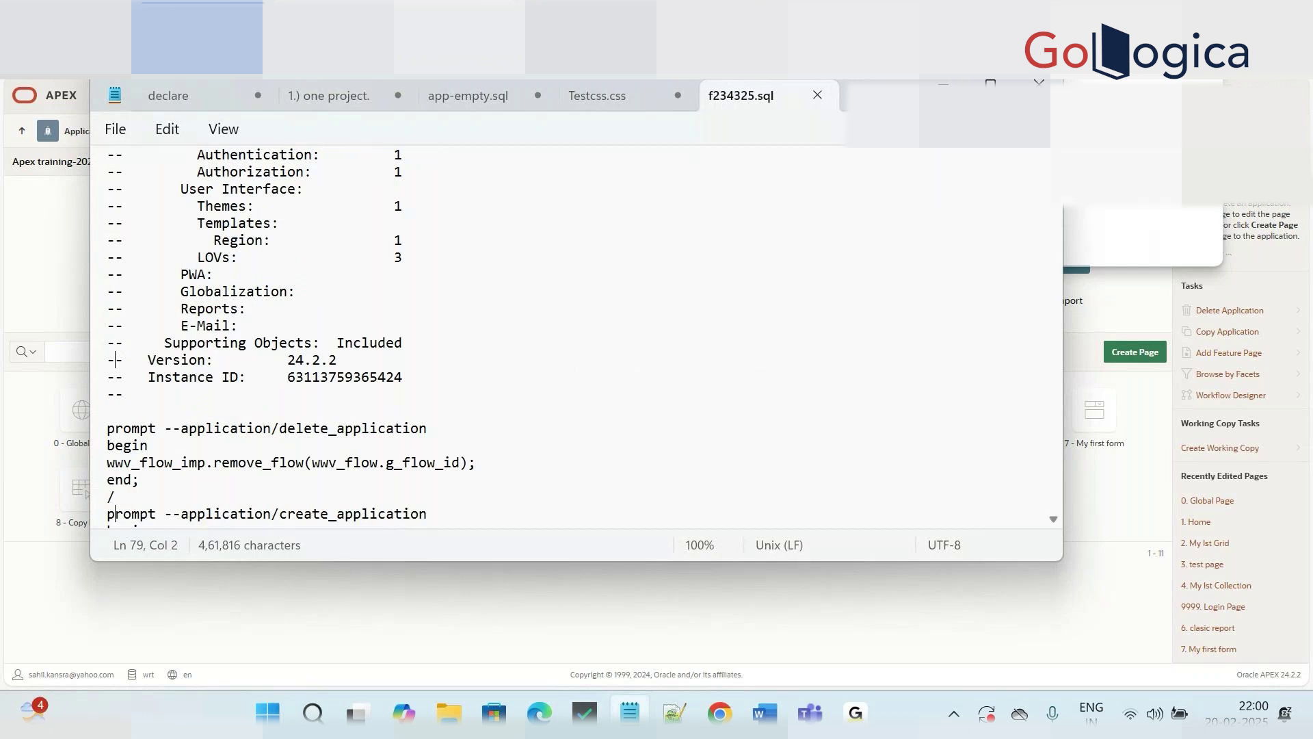
drag(1053, 166, 1053, 322)
click(1038, 83)
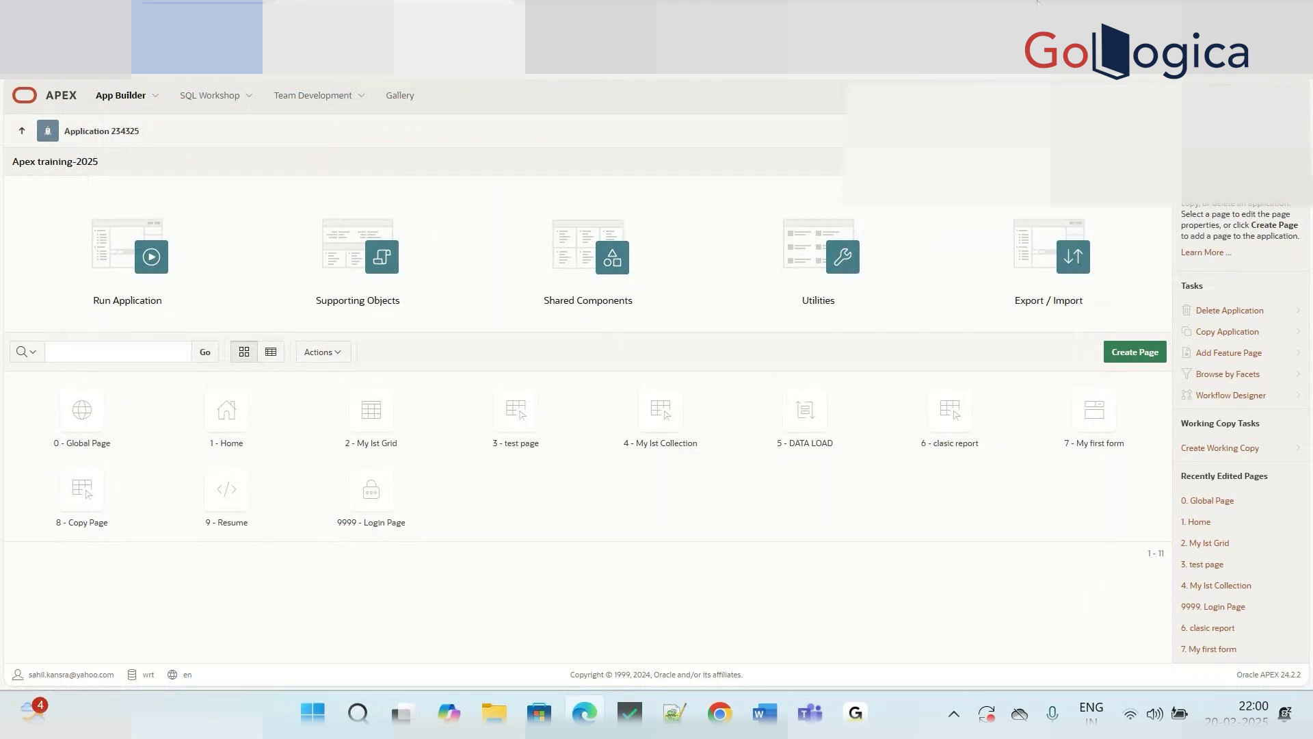
click(616, 13)
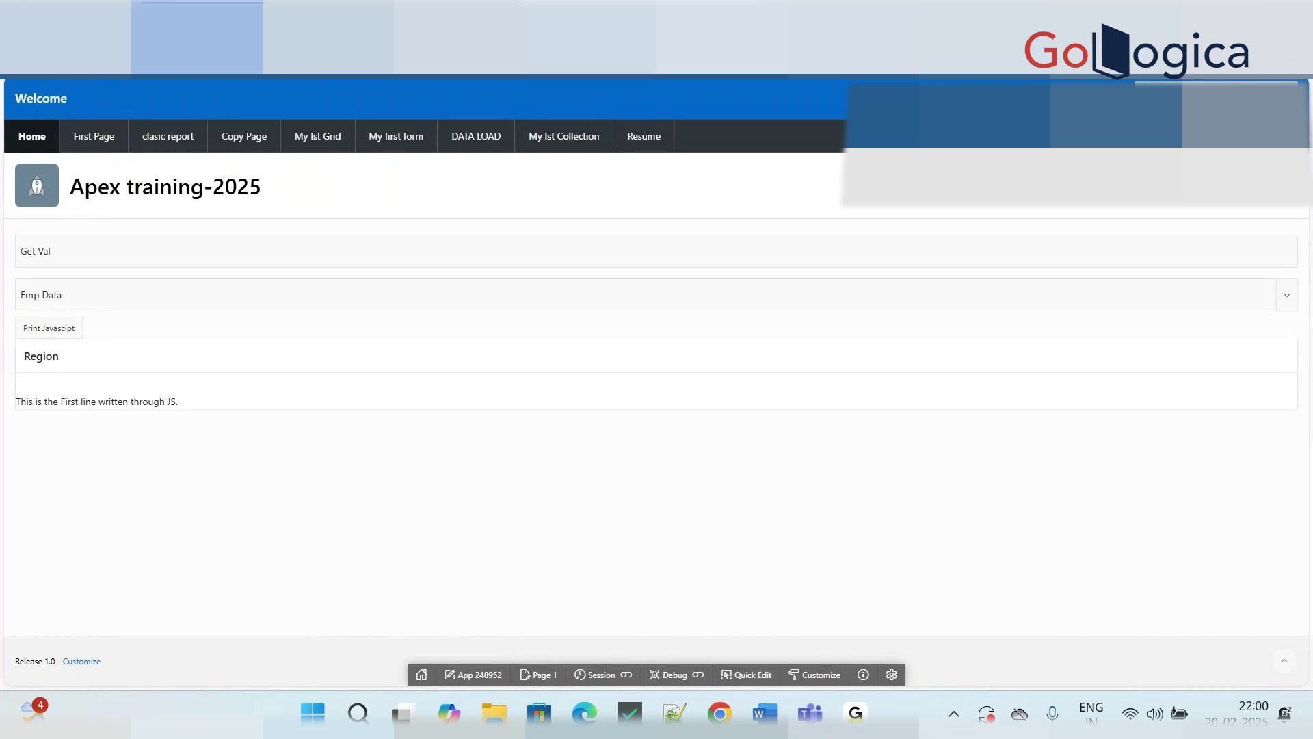
click(402, 3)
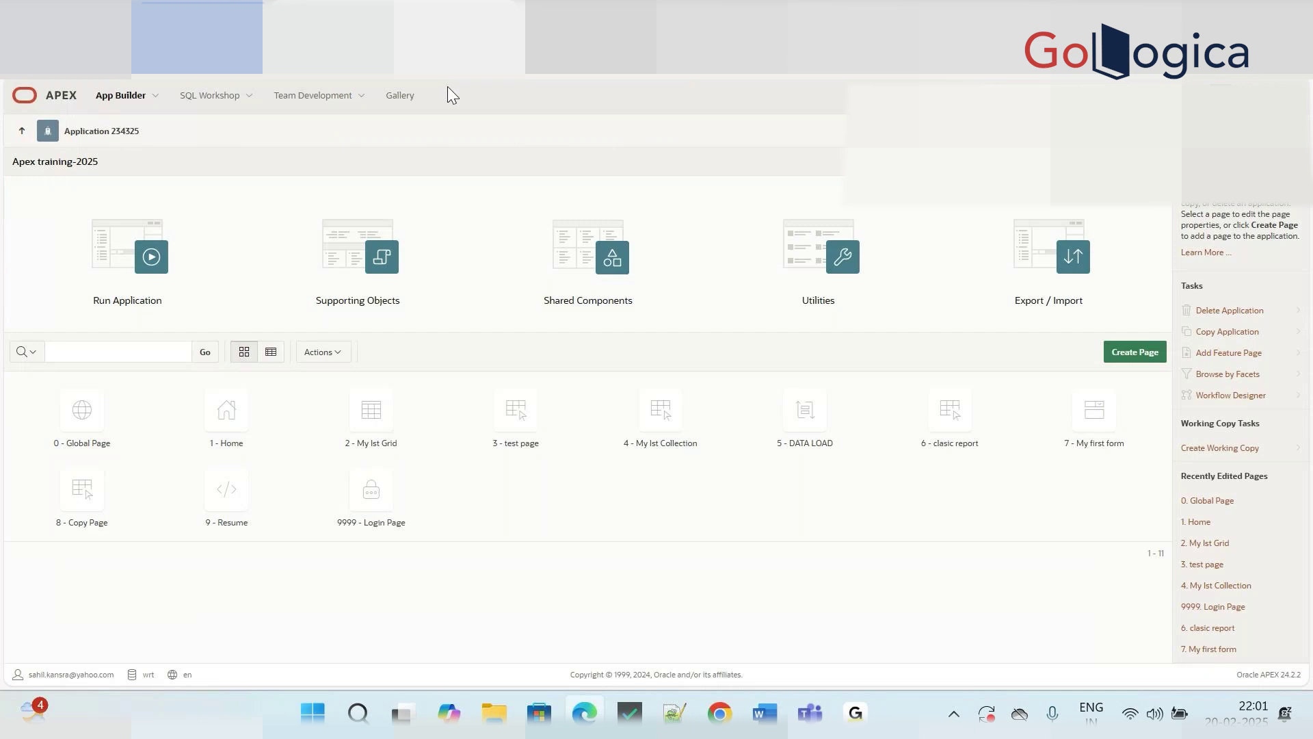
click(588, 12)
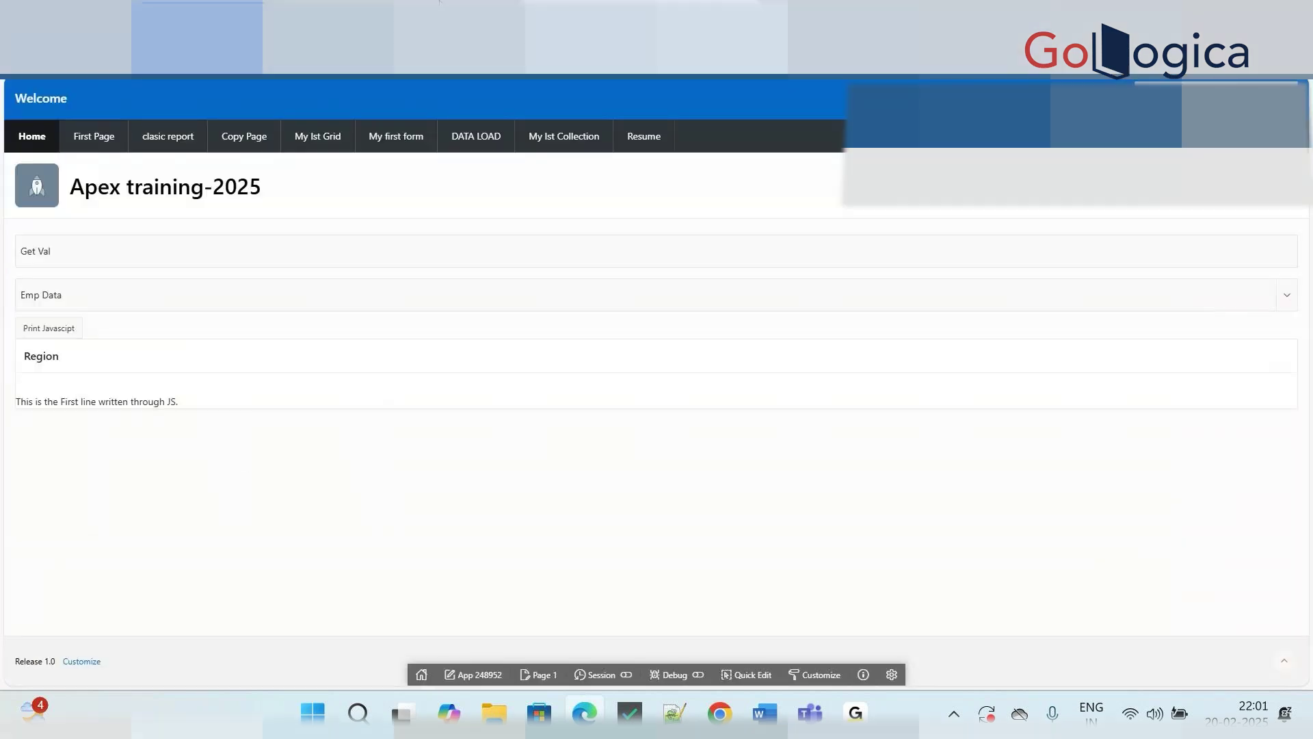
mouse_move(439, 1)
click(419, 2)
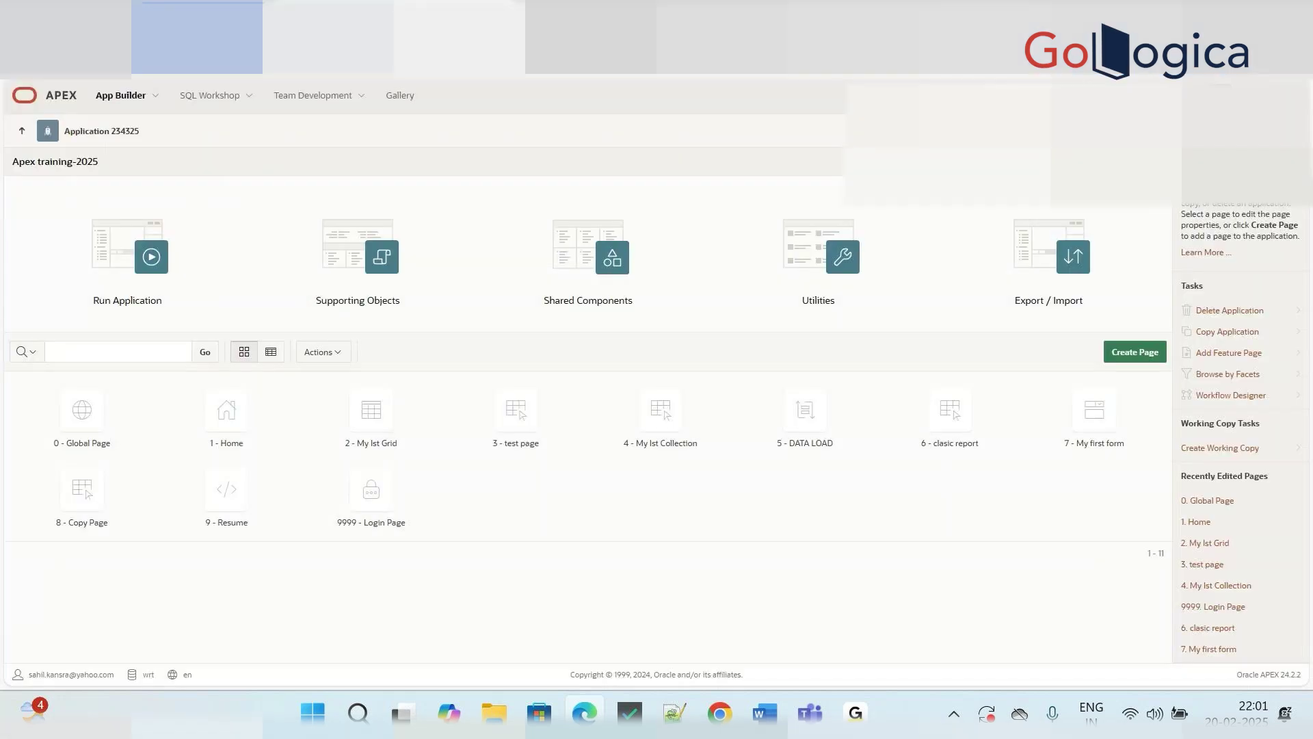
click(591, 3)
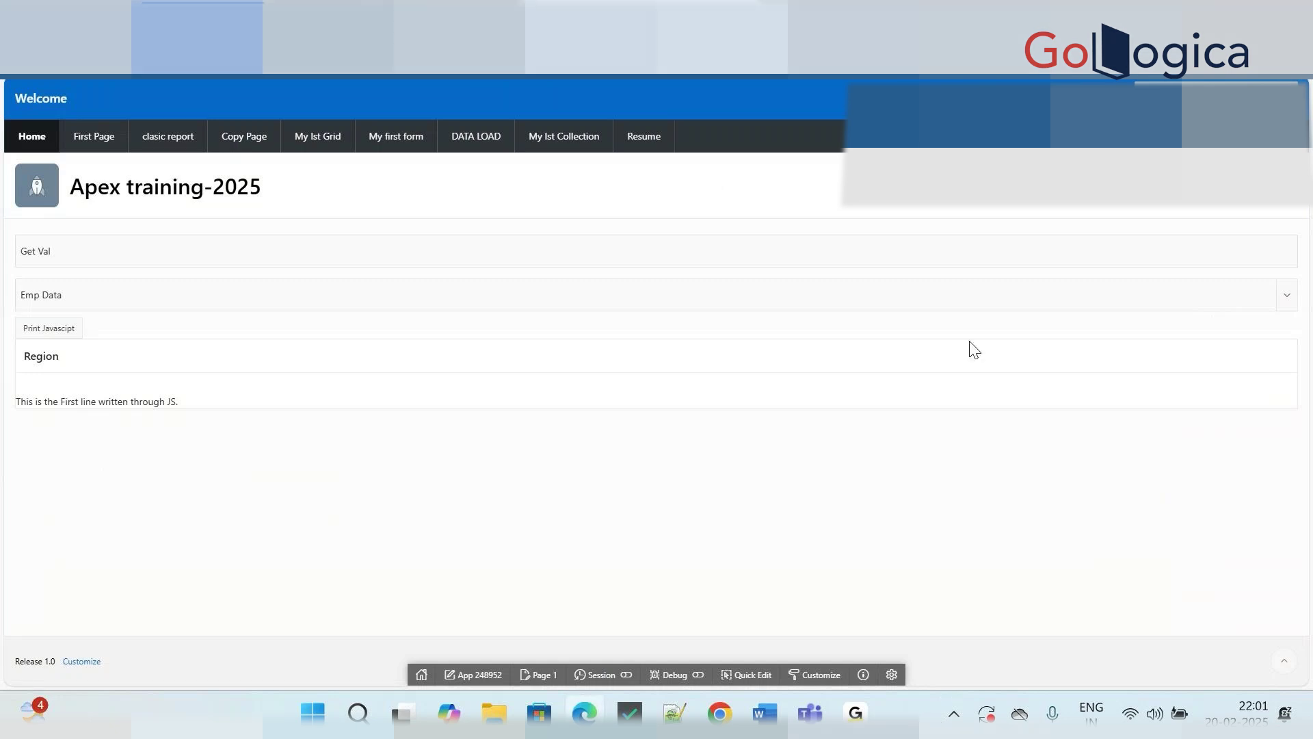
triple_click(951, 402)
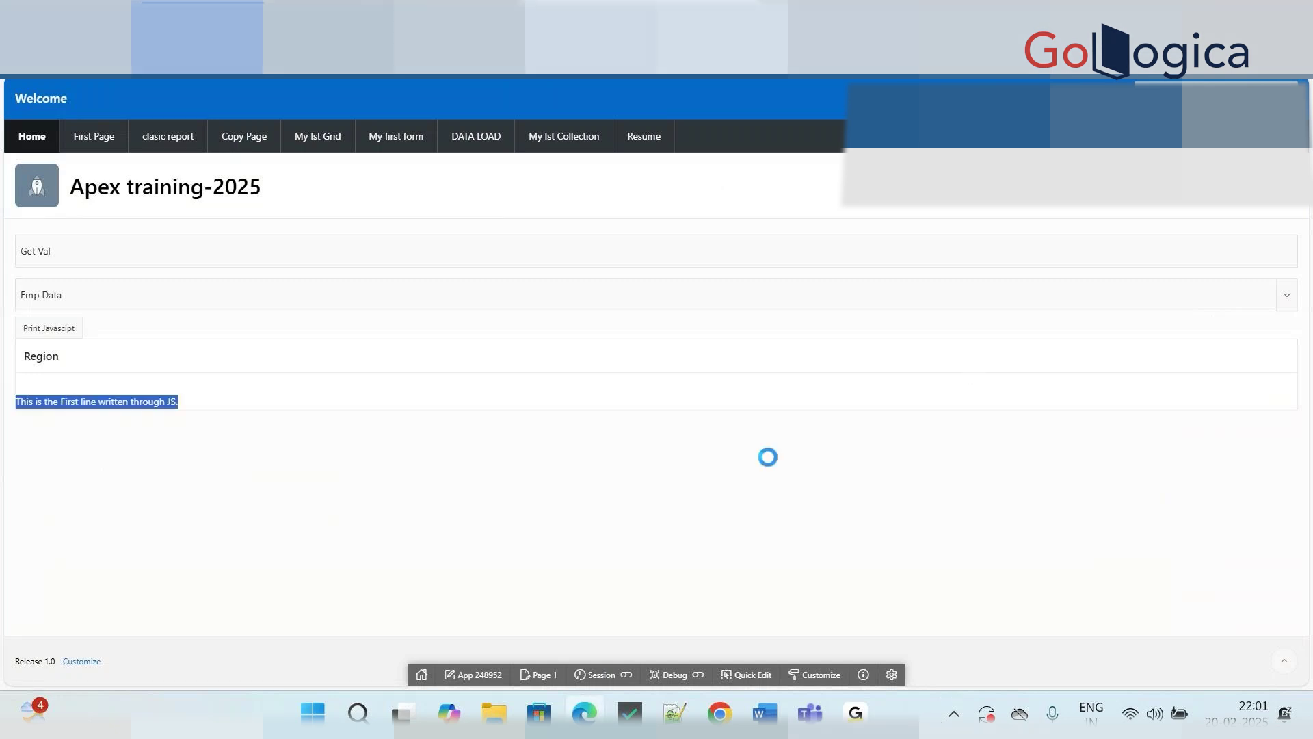
click(467, 449)
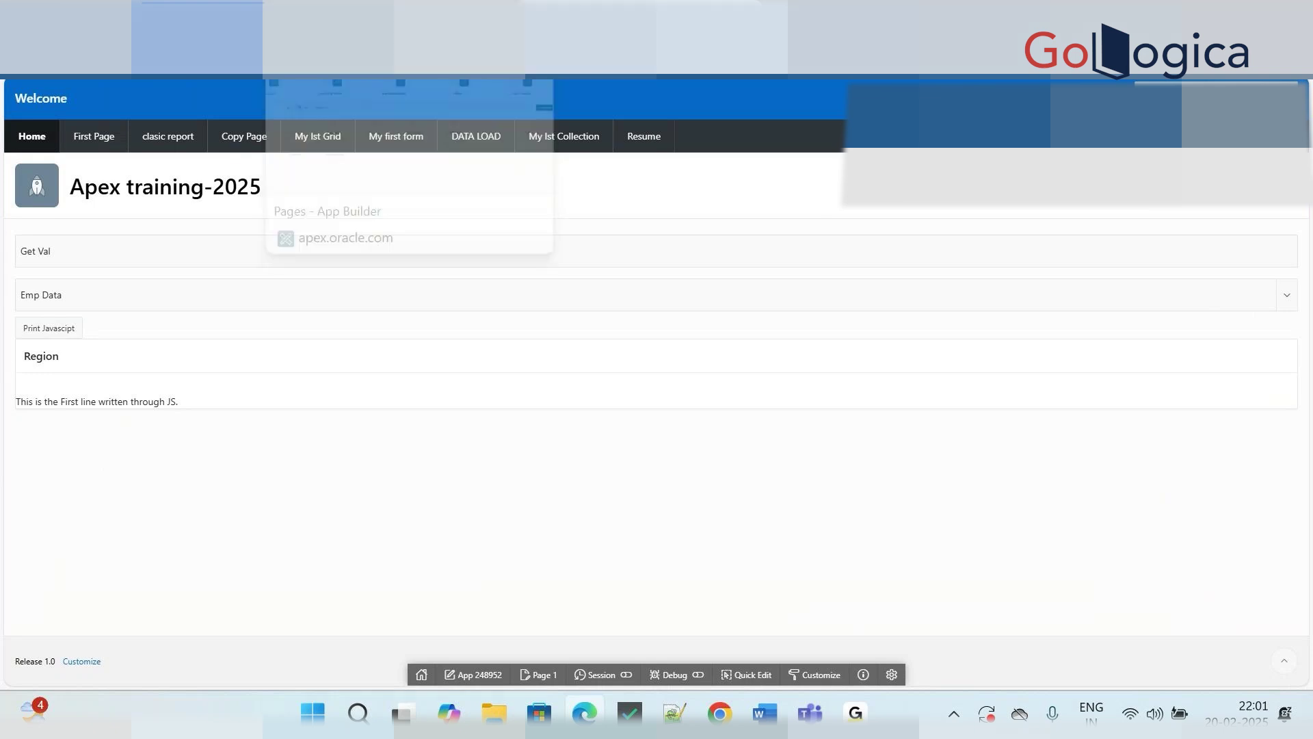
Step: Return to application 234325 in App Builder and start a Remote Deployment from its export and import tasks
click(786, 43)
click(792, 539)
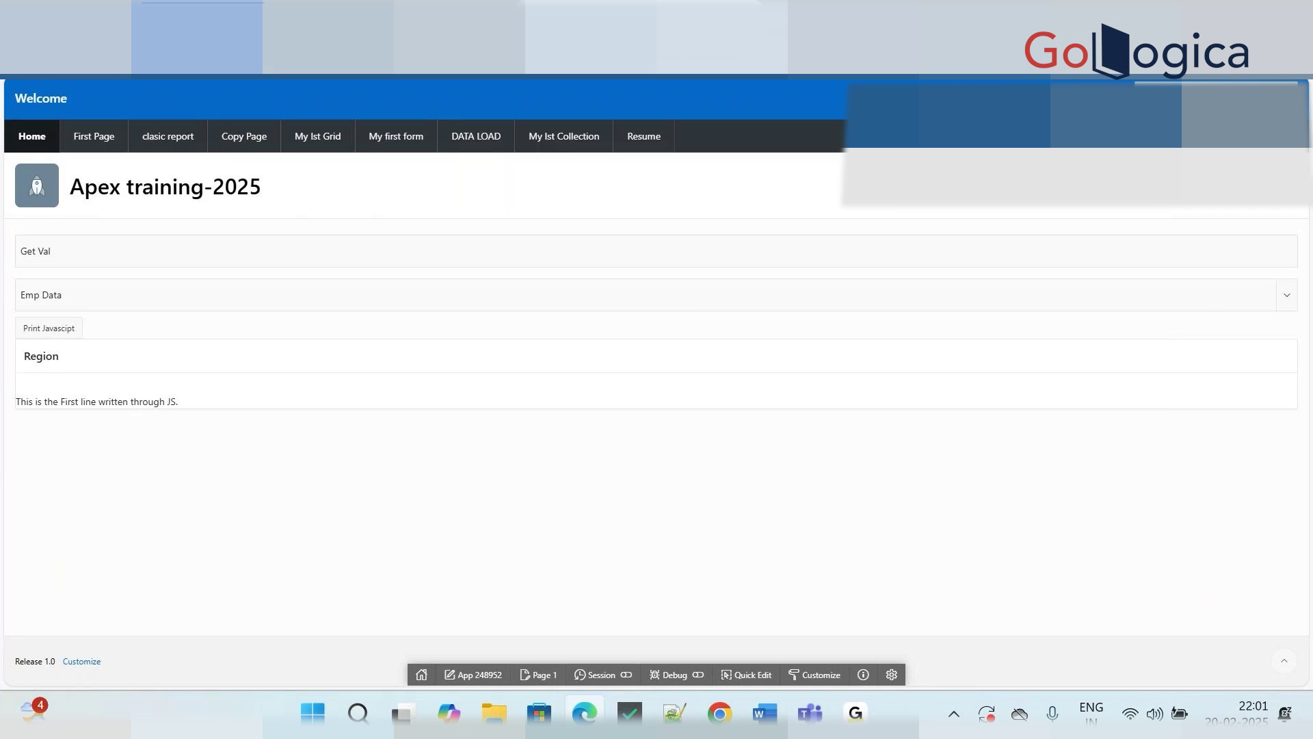
click(445, 3)
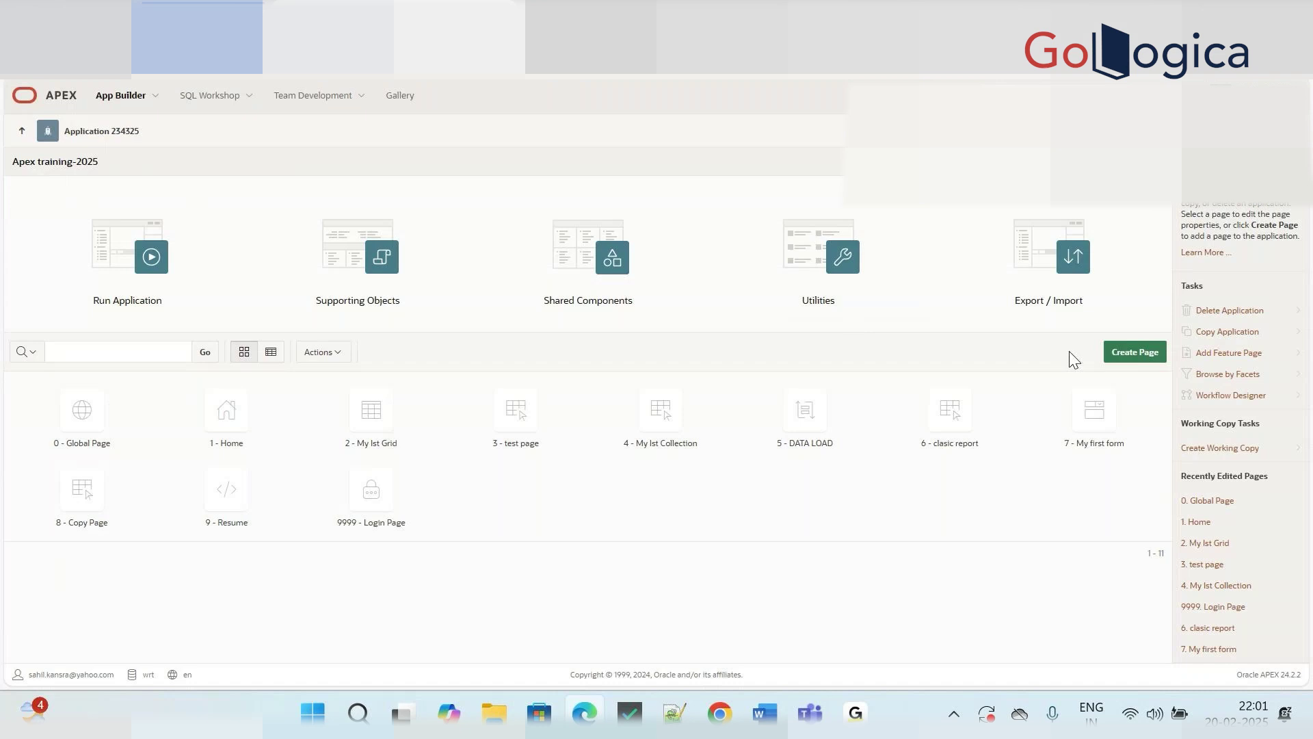
click(1075, 304)
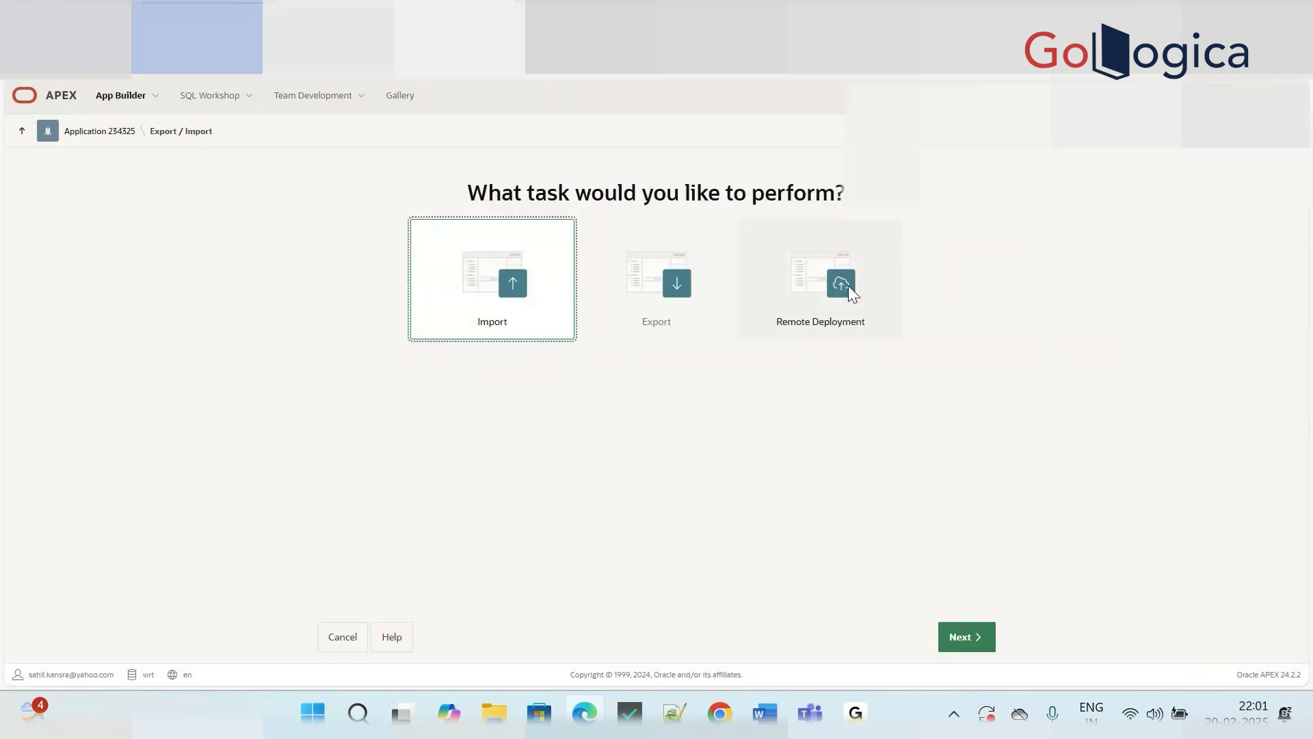
click(860, 306)
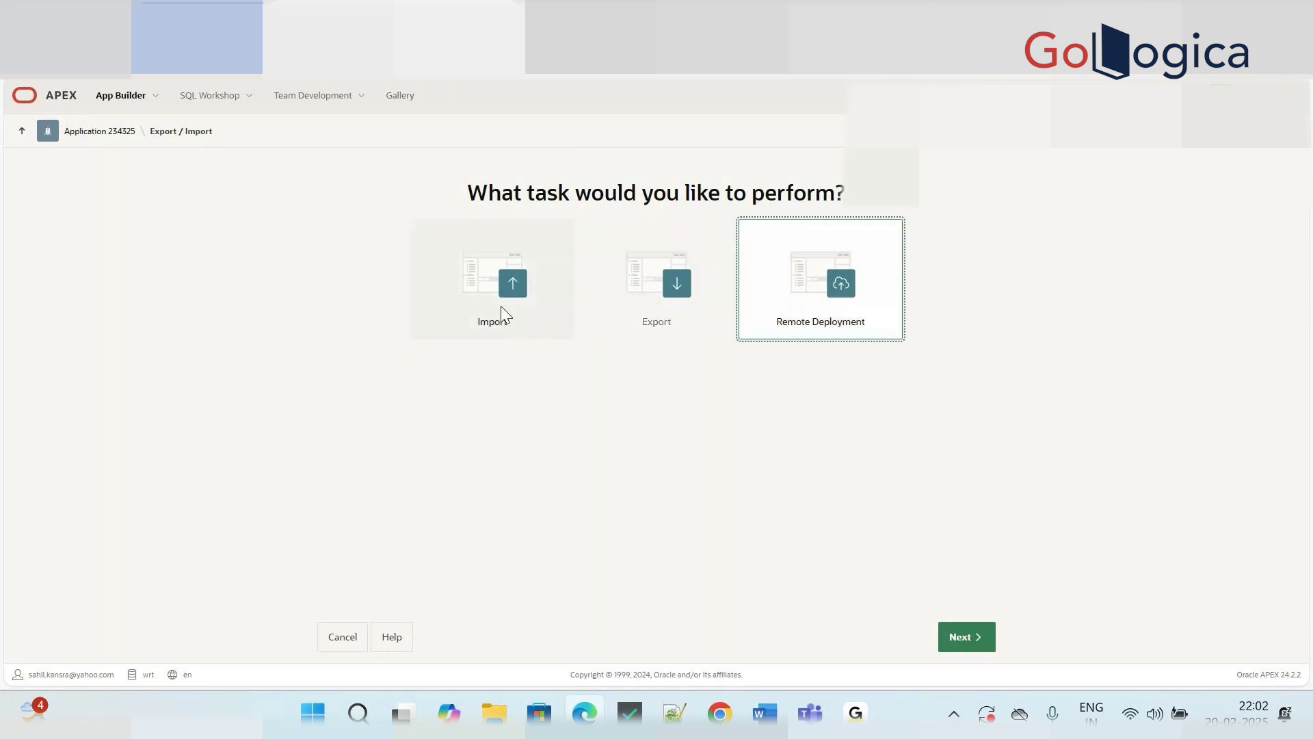
key(Return)
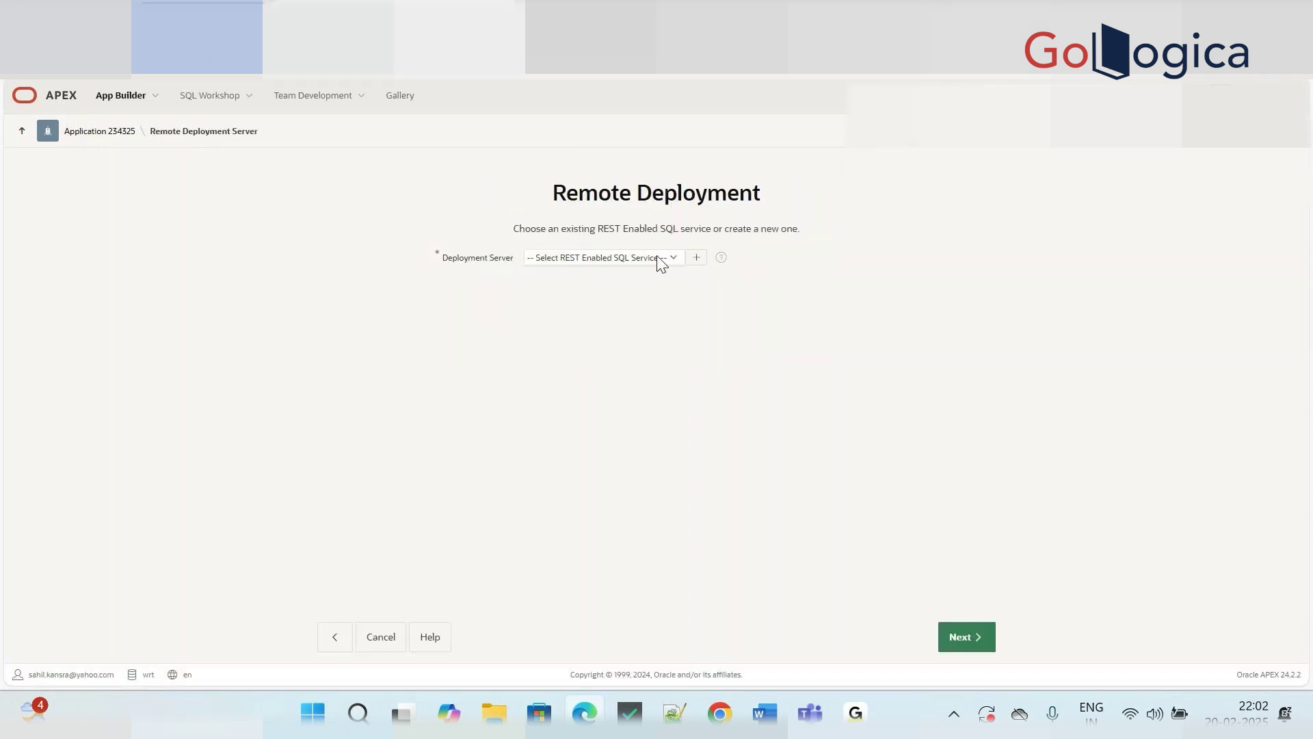
Step: Examine the REST Enabled SQL services offered as Deployment Server and cancel the remote deployment
click(658, 258)
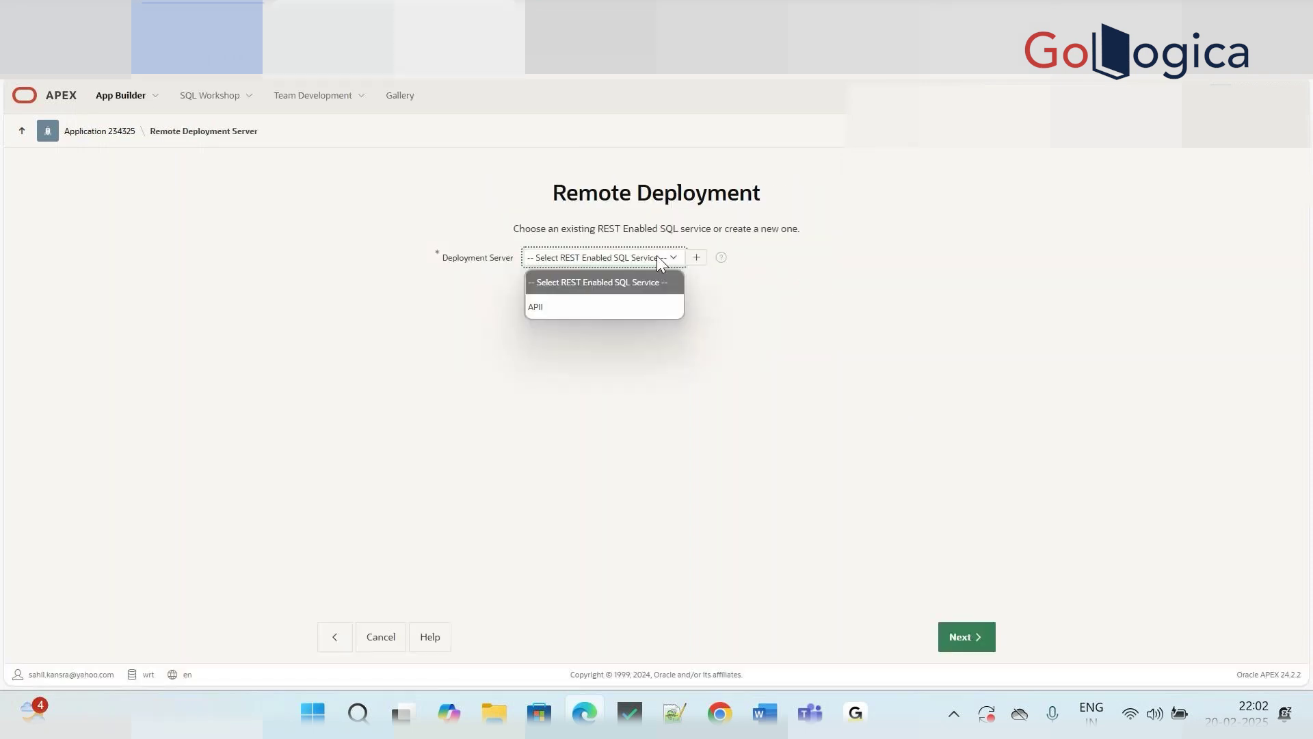
click(604, 282)
click(827, 376)
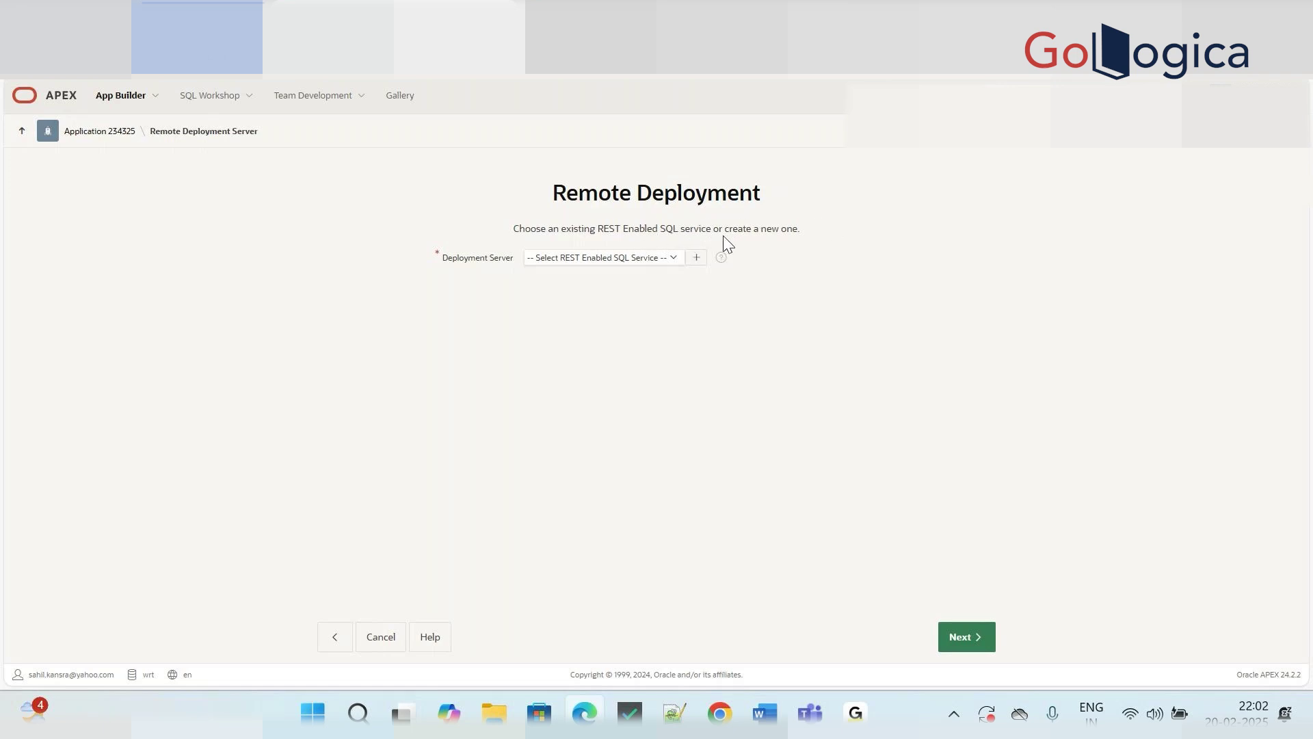
click(639, 256)
click(639, 256)
click(639, 257)
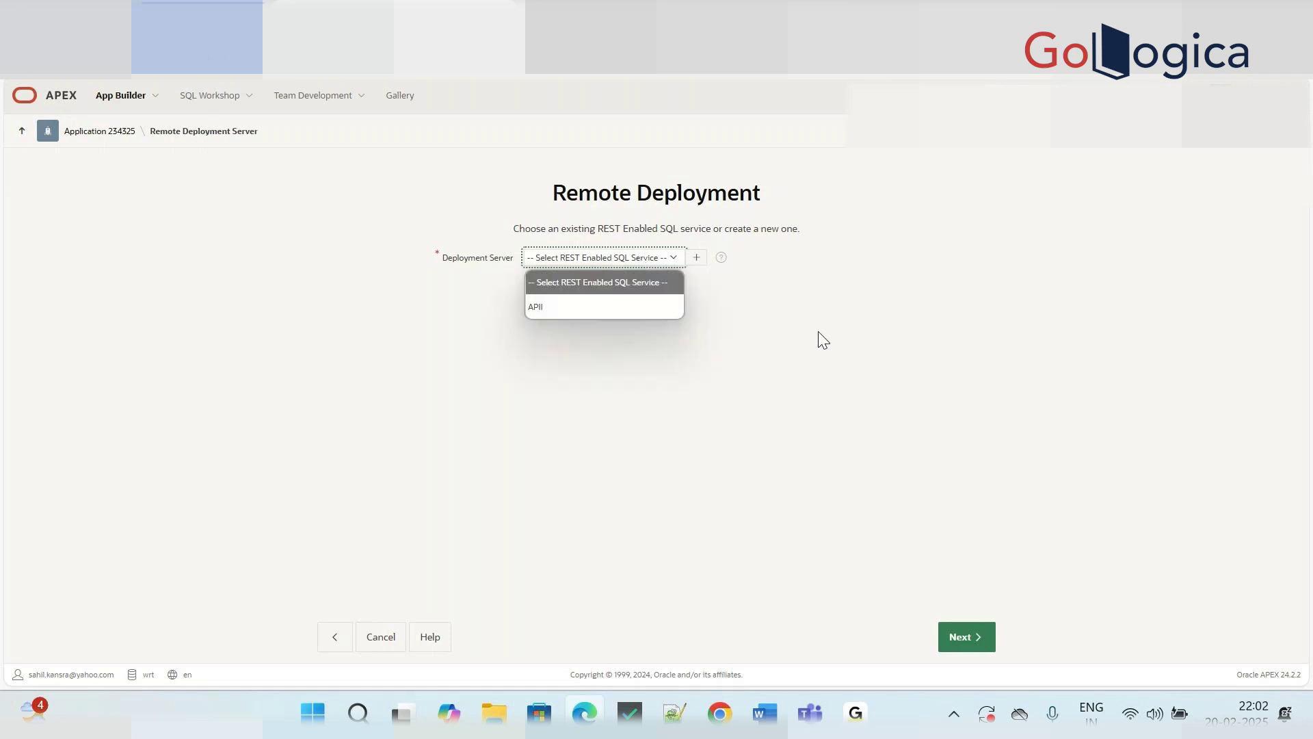
click(956, 344)
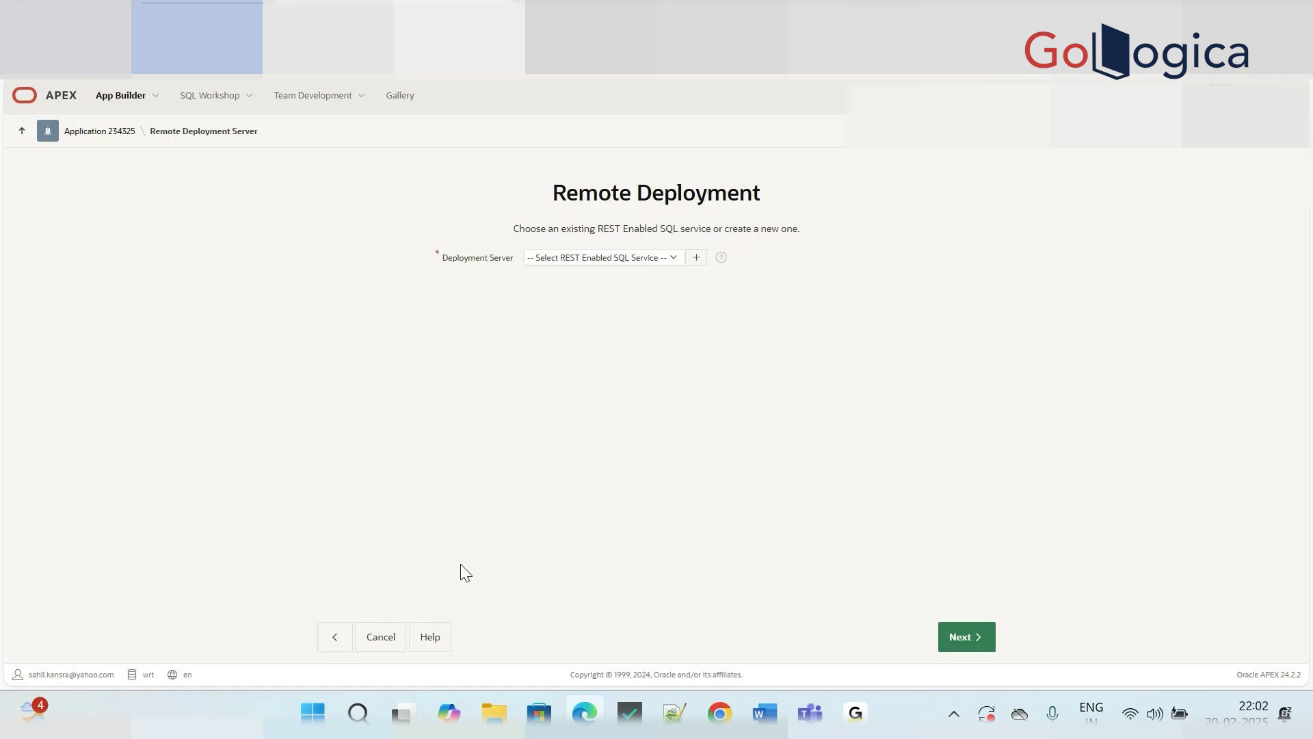
click(374, 642)
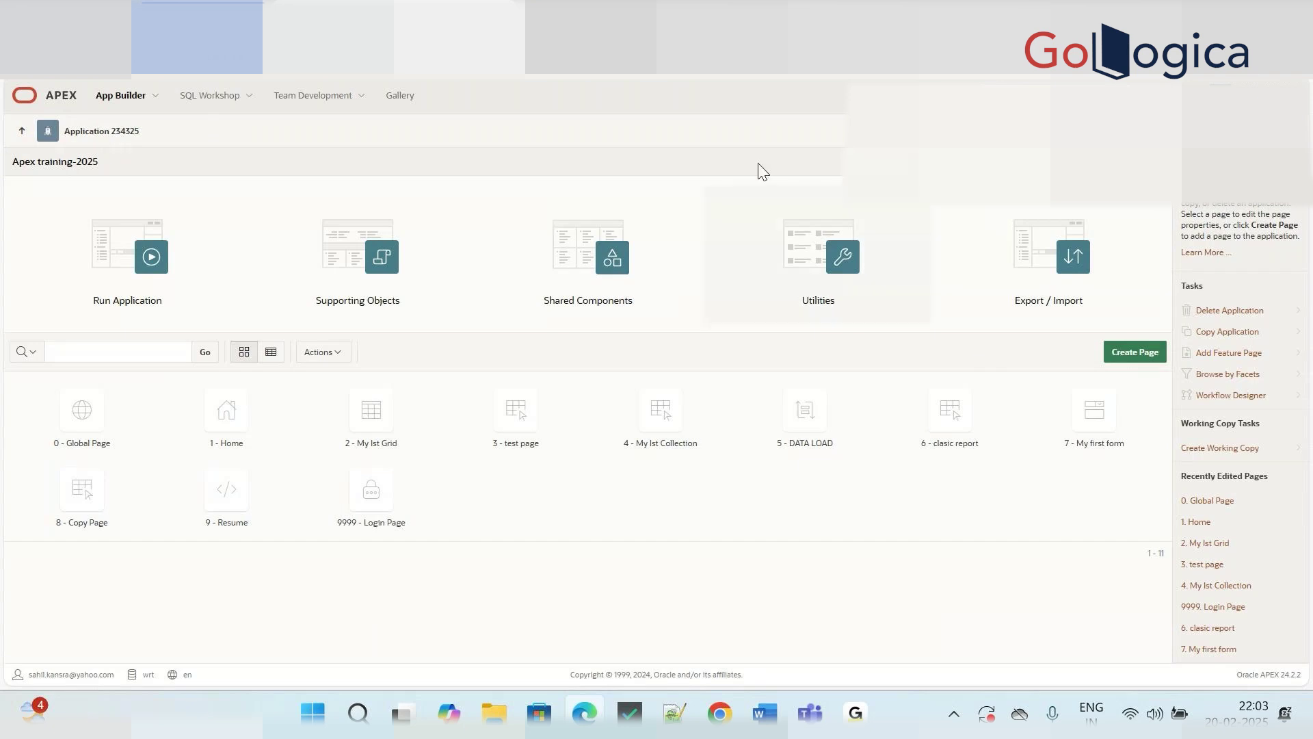
Step: Close the unavailable application page and run application 234325
click(616, 12)
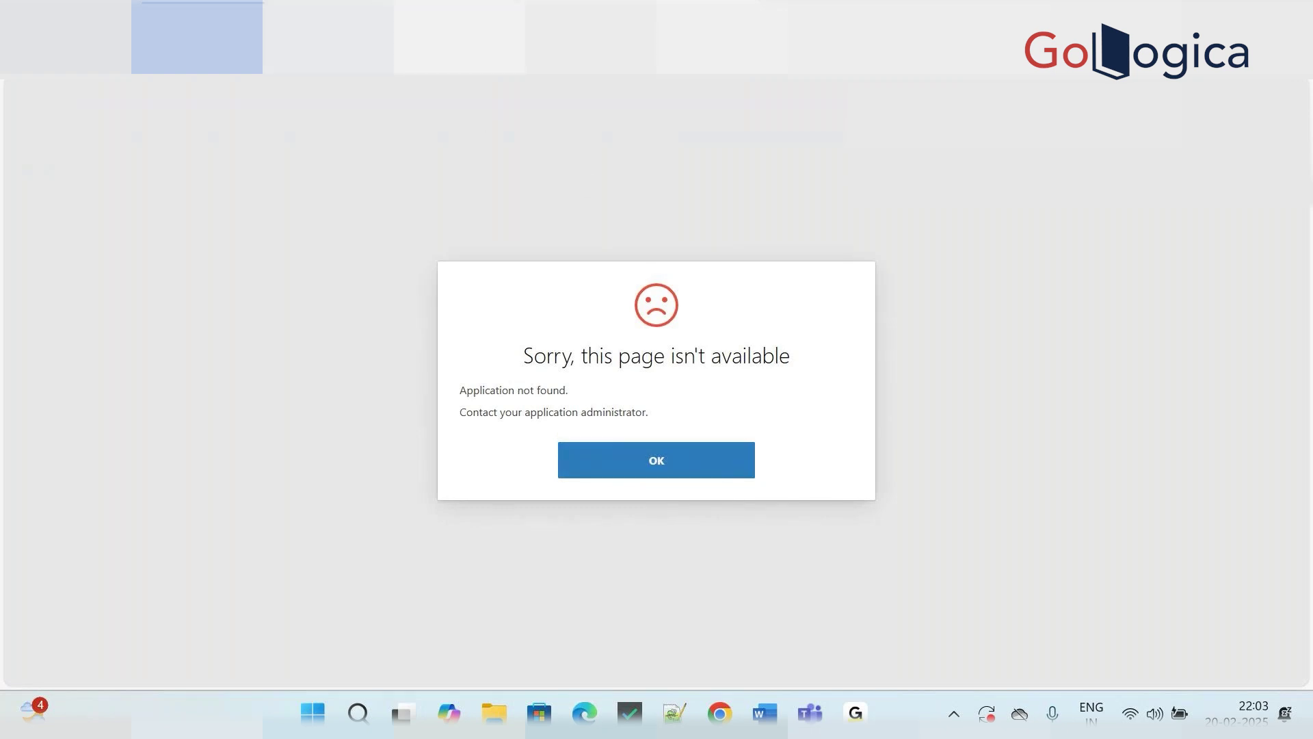
key(ctrl+w)
click(79, 278)
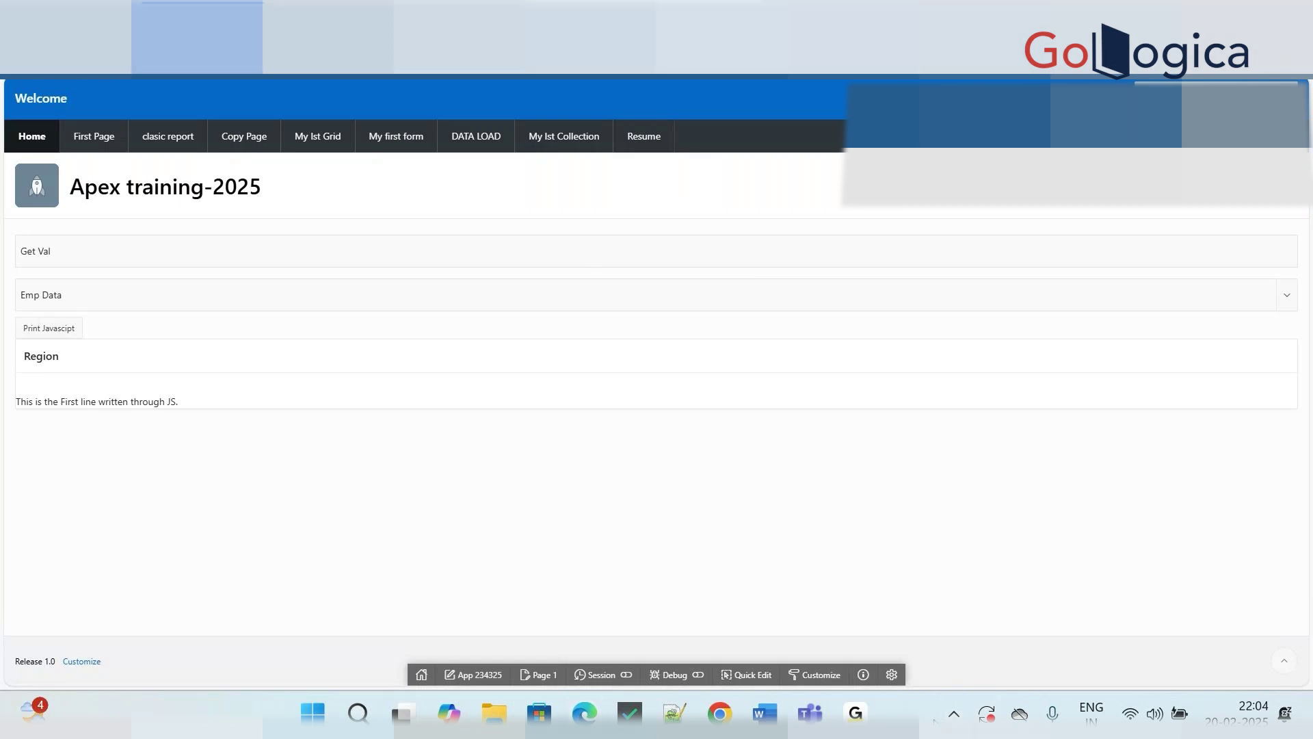
Step: Compare application 234325's App Builder overview with its running home page
key(ctrl+Tab)
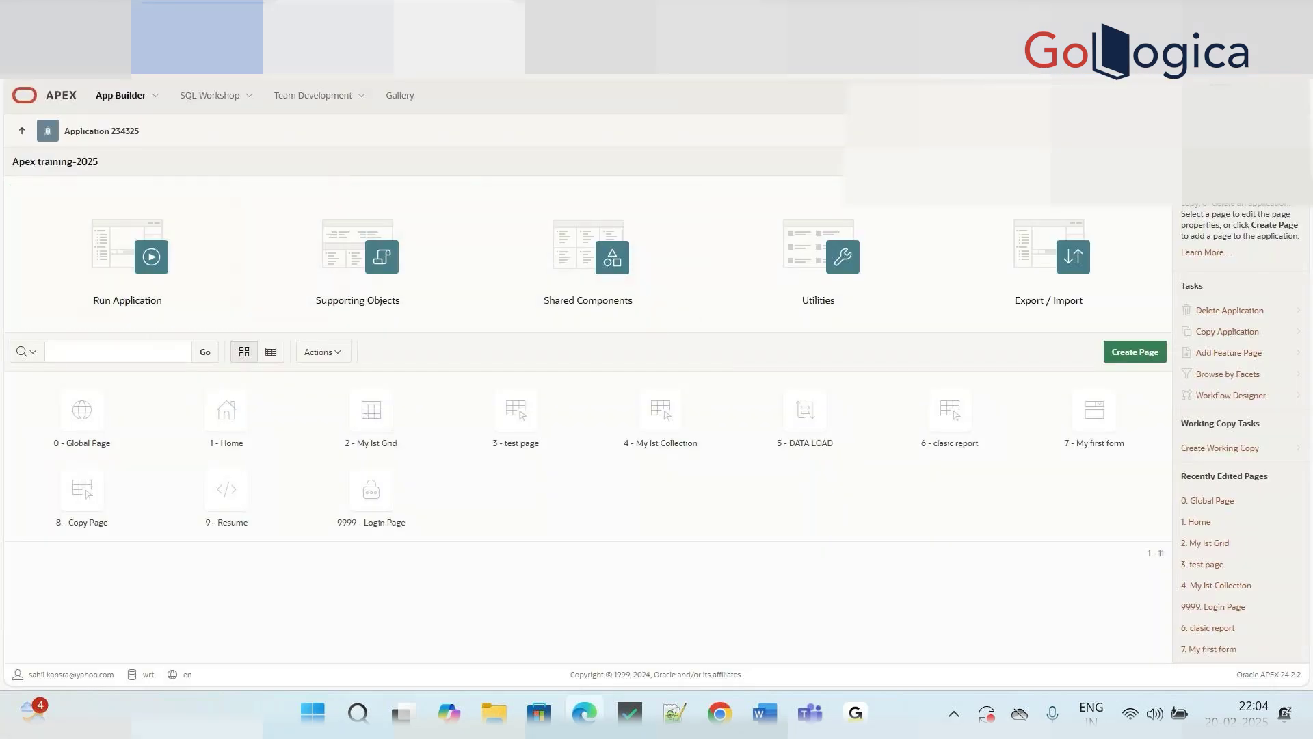
key(ctrl+Tab)
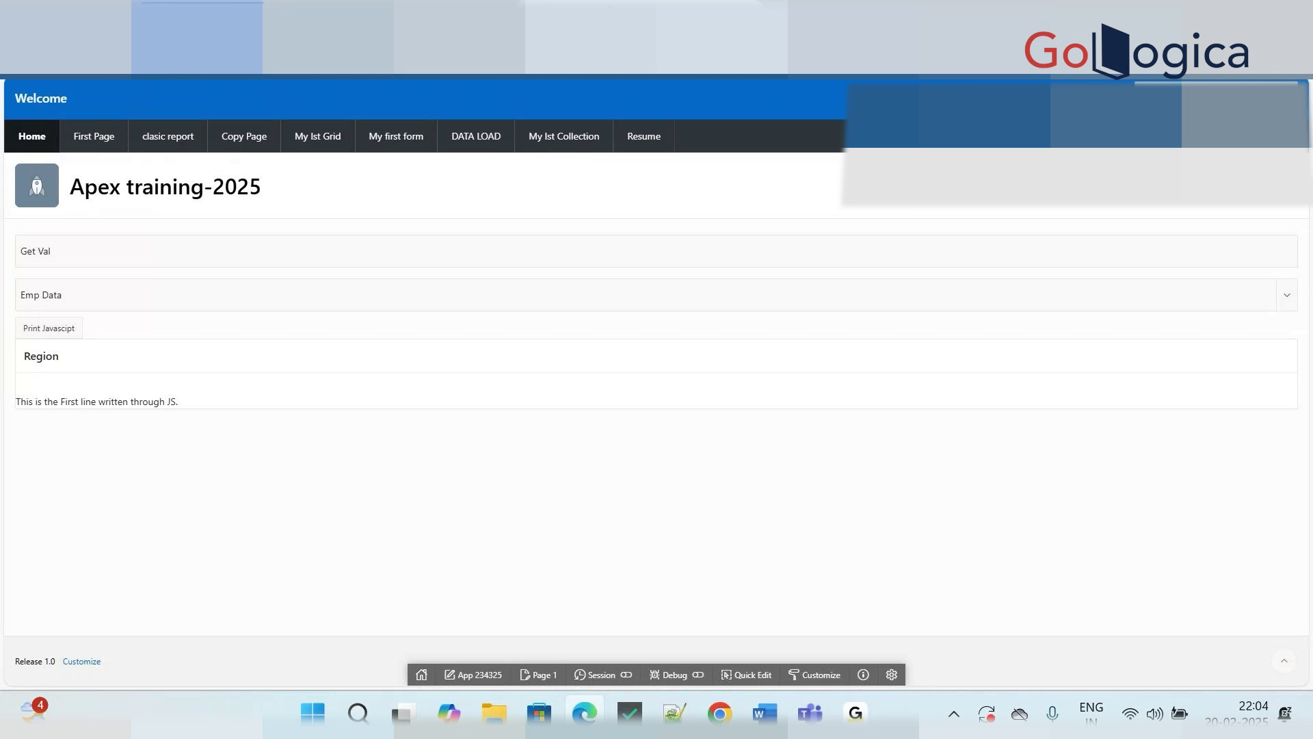
click(457, 4)
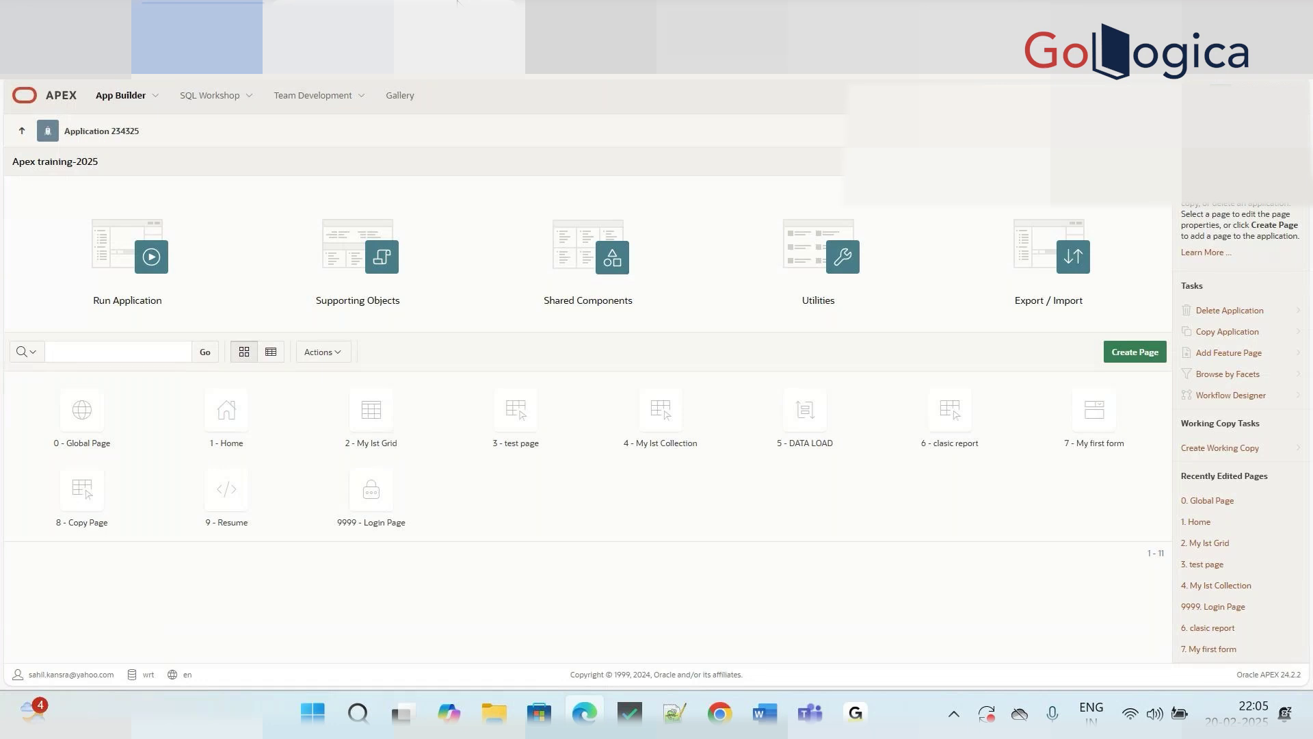
click(556, 2)
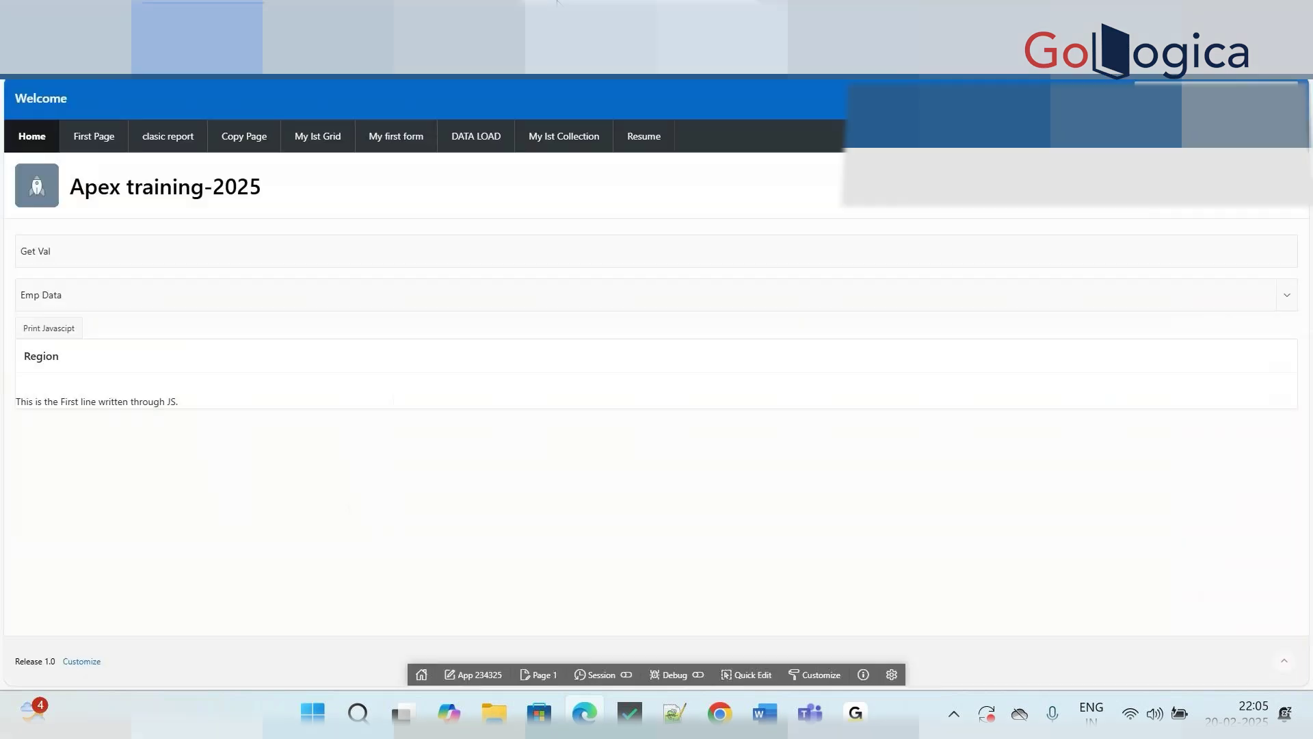
key(ctrl+shift+Tab)
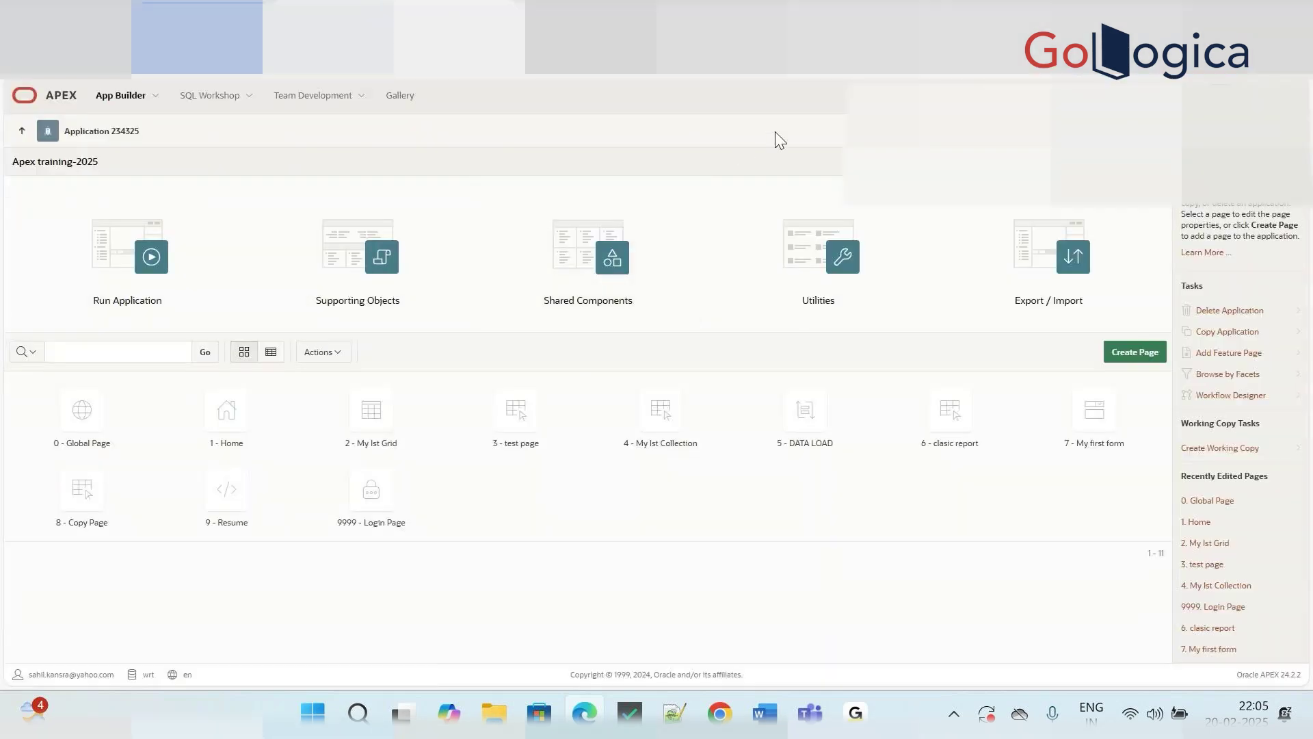
drag(11, 161, 725, 155)
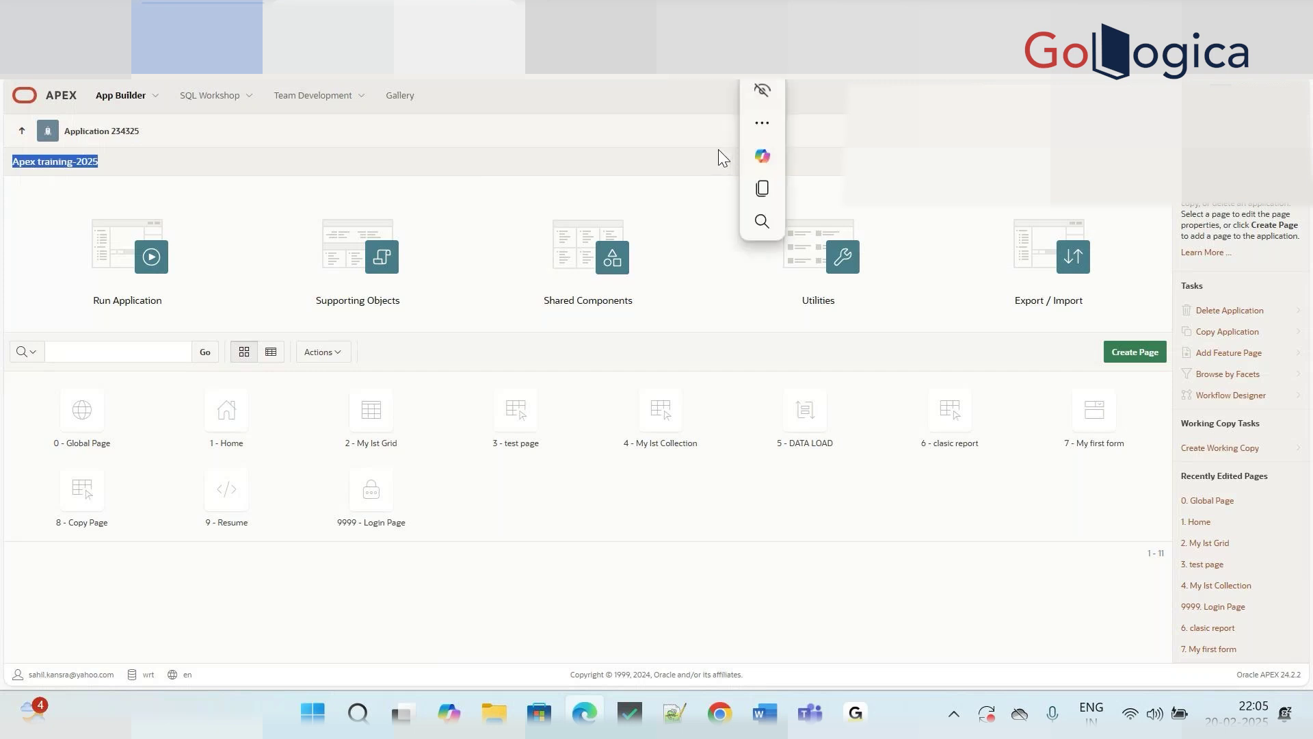
click(718, 150)
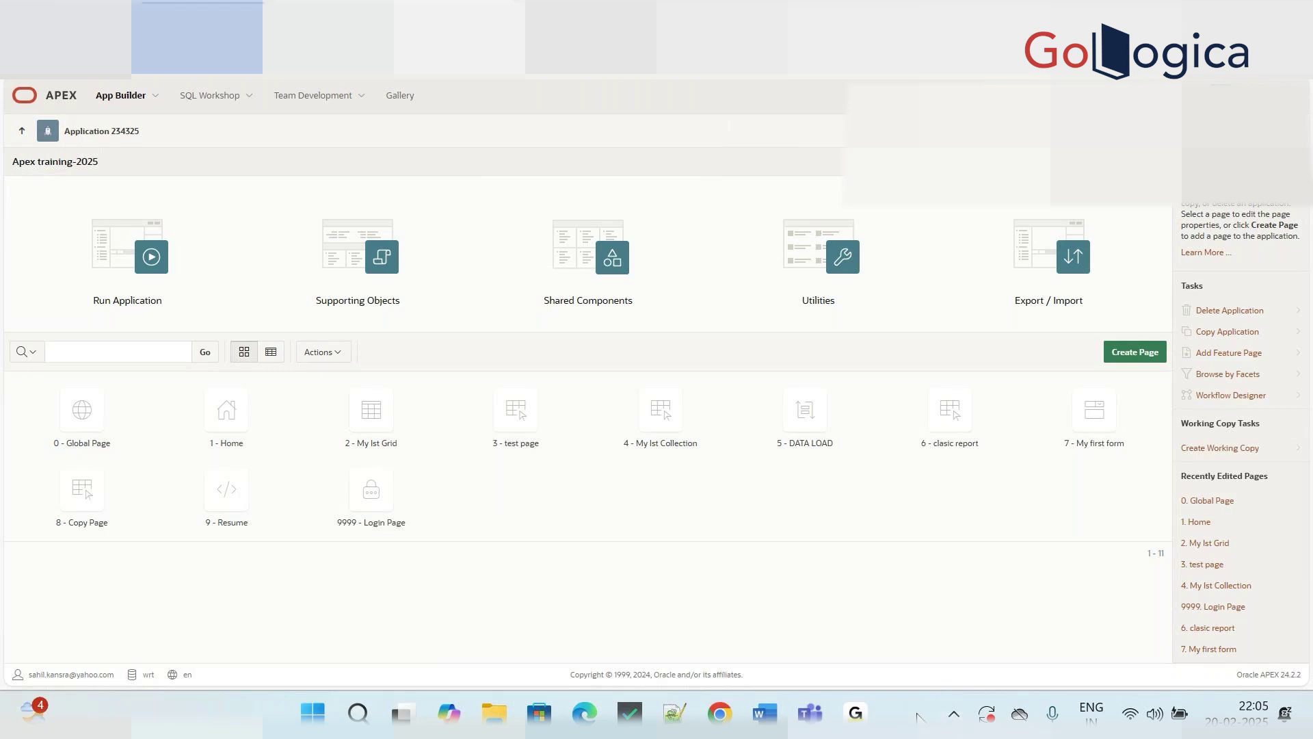
click(554, 2)
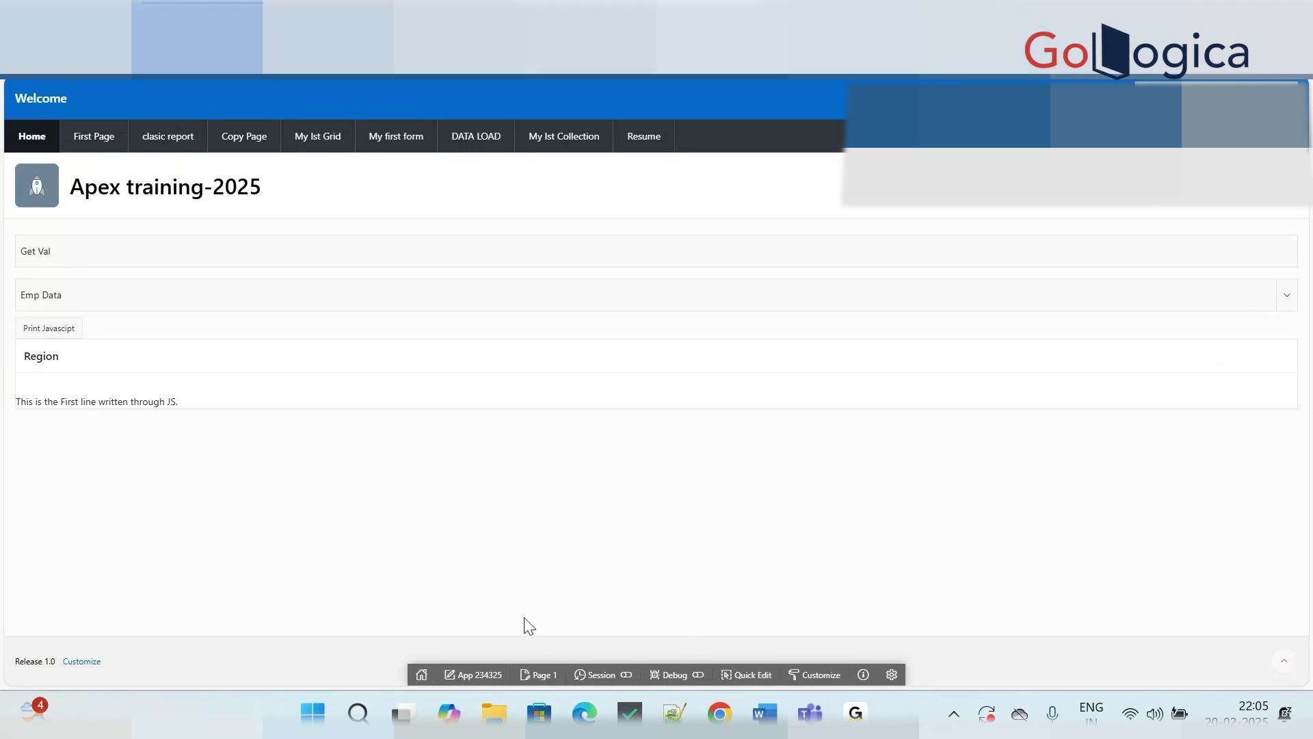
Step: Open First Page in the running application and view its Test, New12- and Show All display selector options
click(164, 43)
click(75, 418)
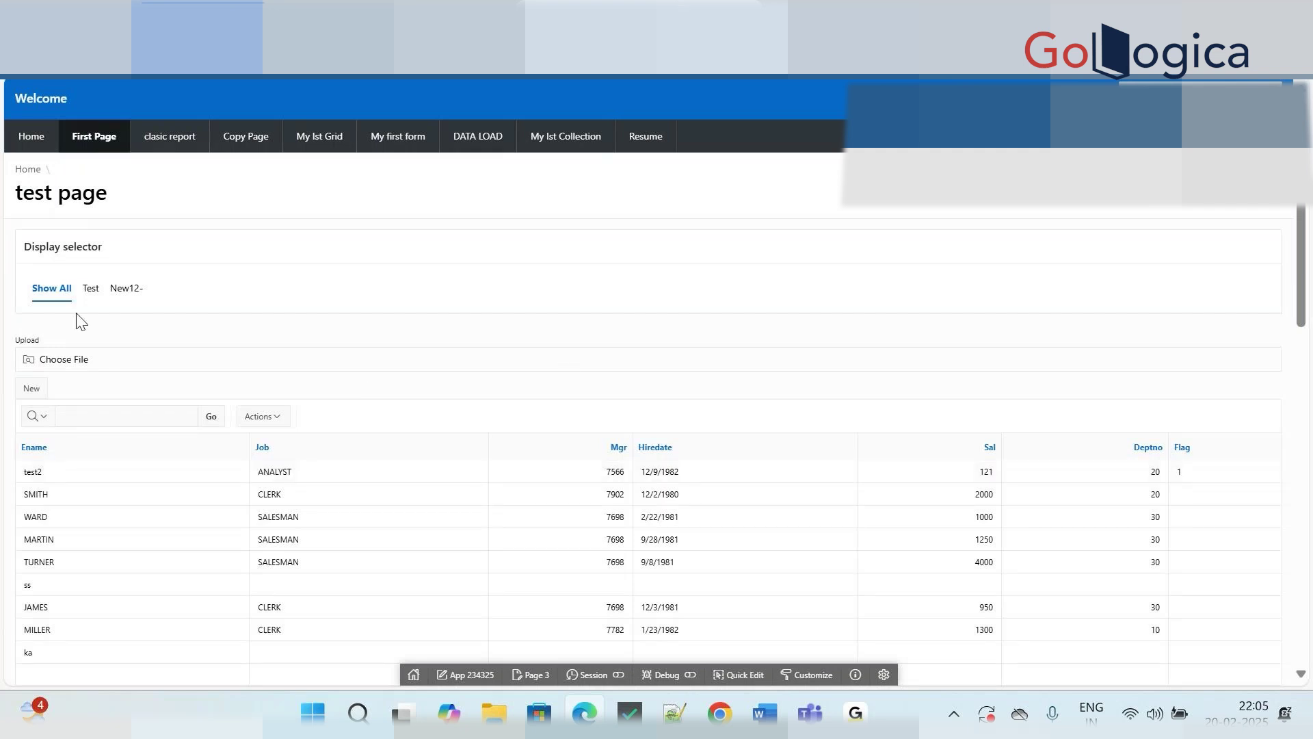
click(90, 293)
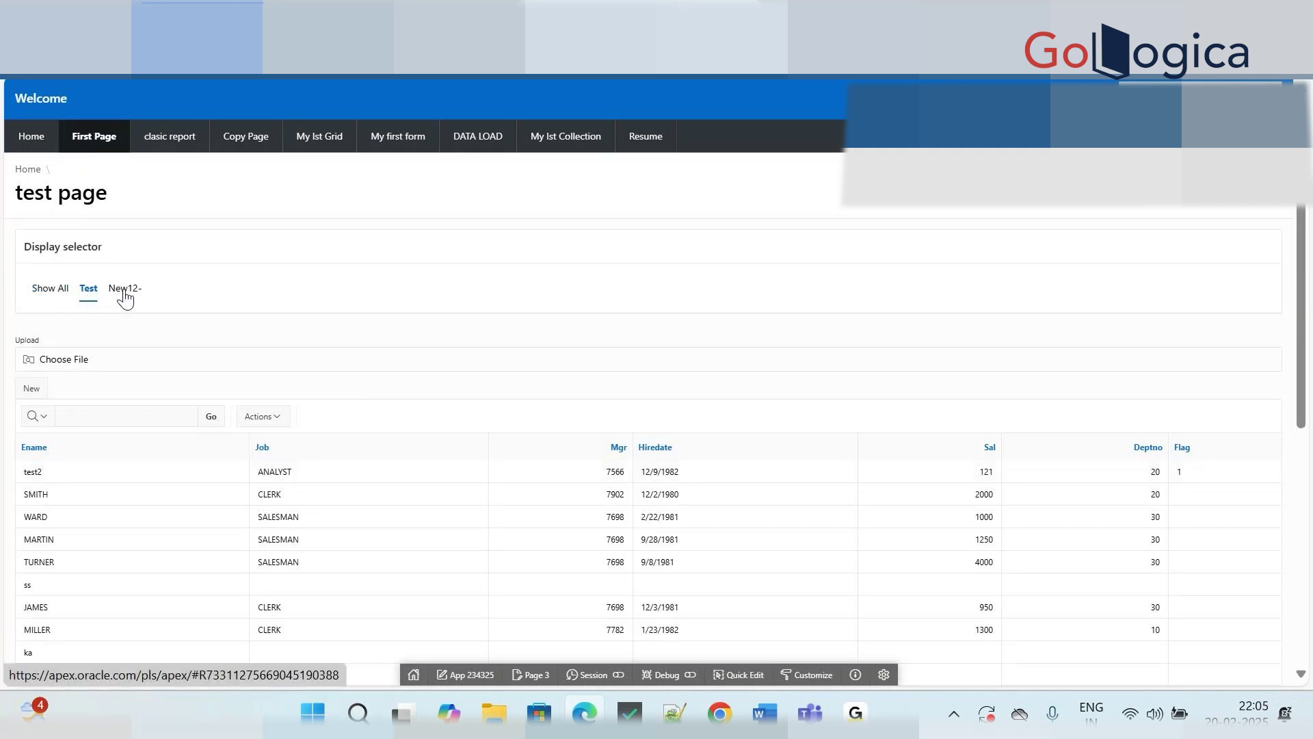
click(124, 292)
click(58, 291)
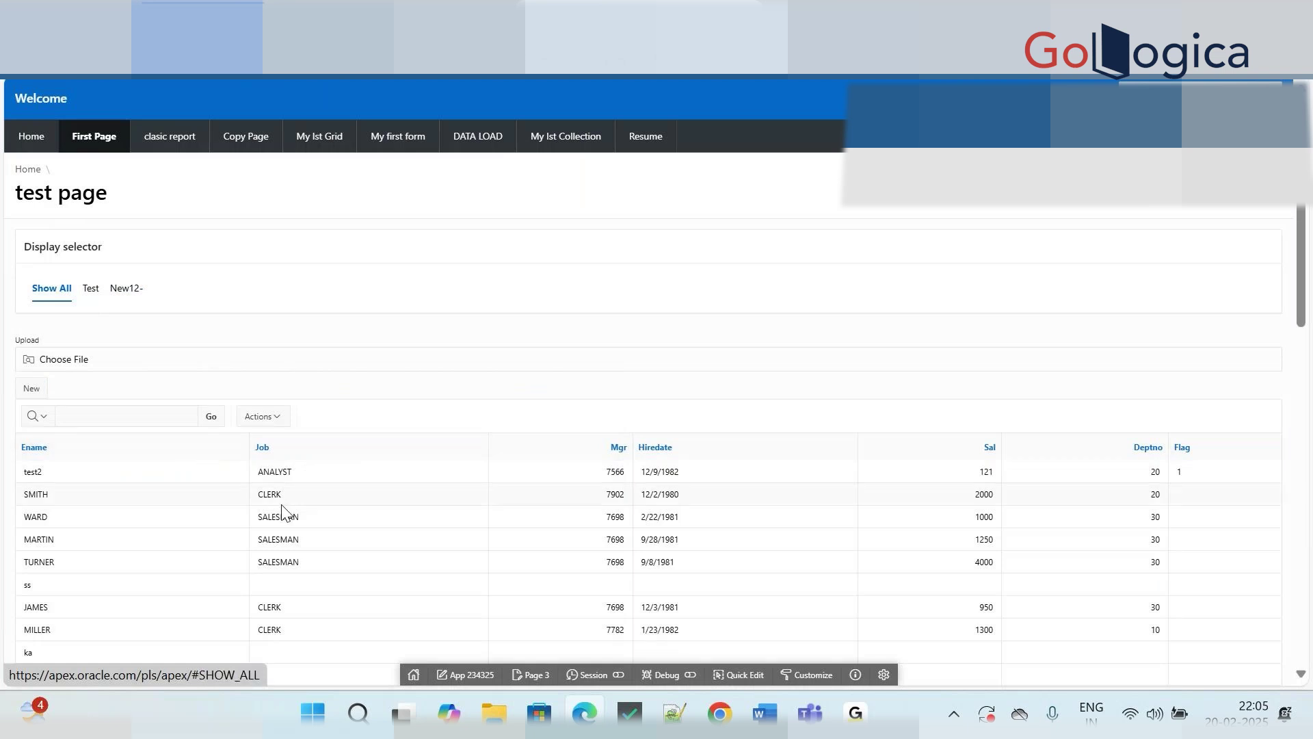
scroll(282, 509, down, 5)
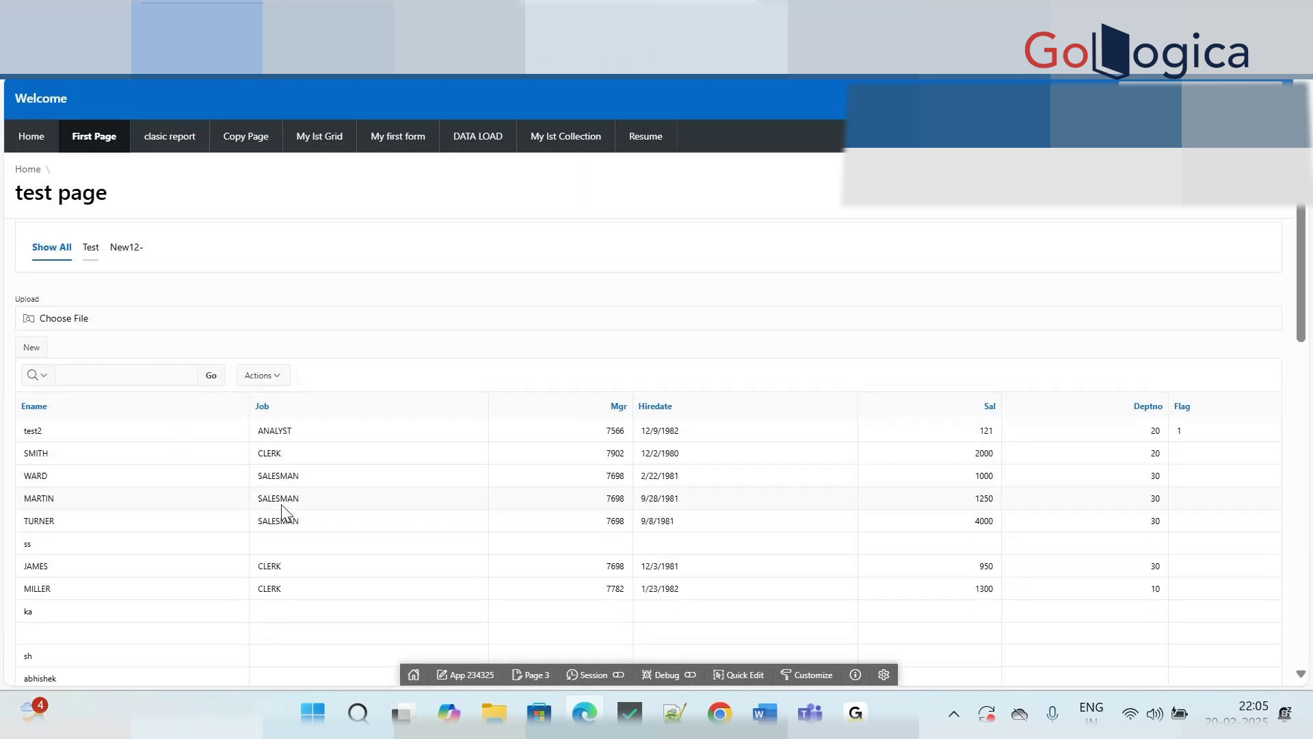
scroll(282, 509, up, 5)
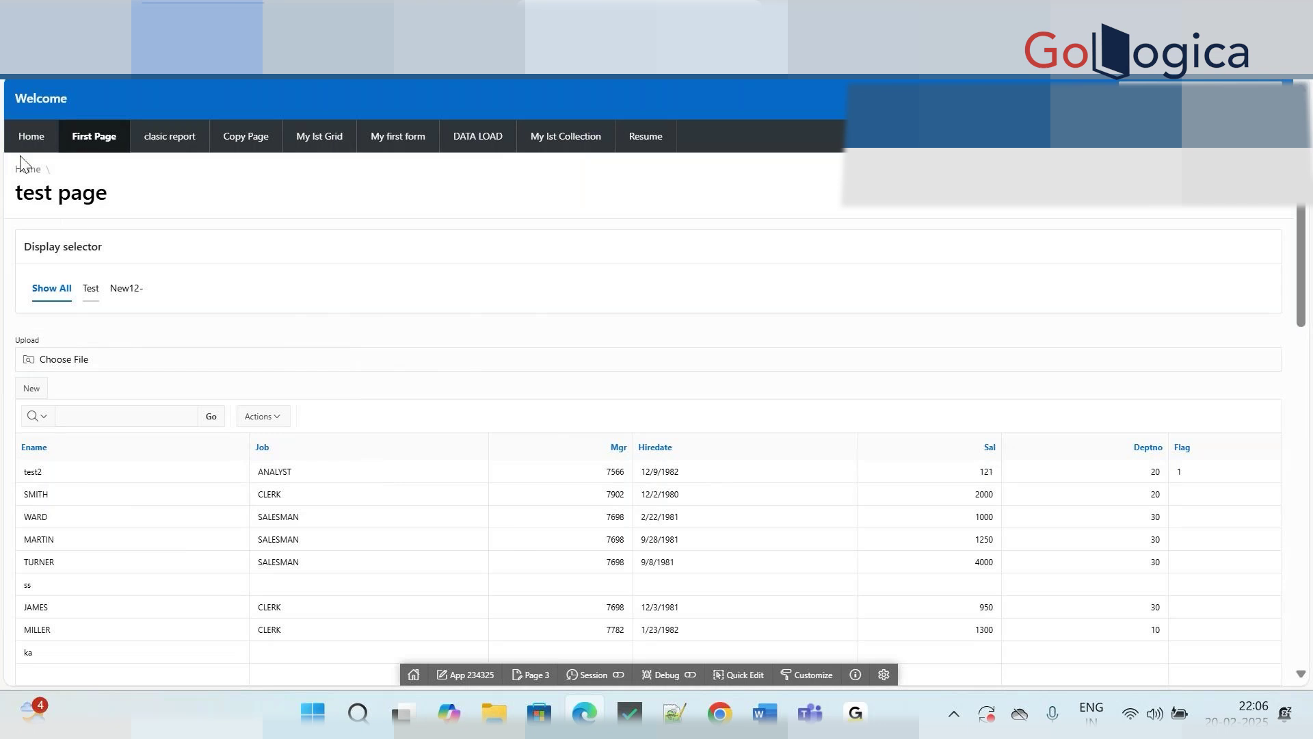
Step: Open the running application's DATA LOAD page and check it against the page overview in App Builder
click(470, 144)
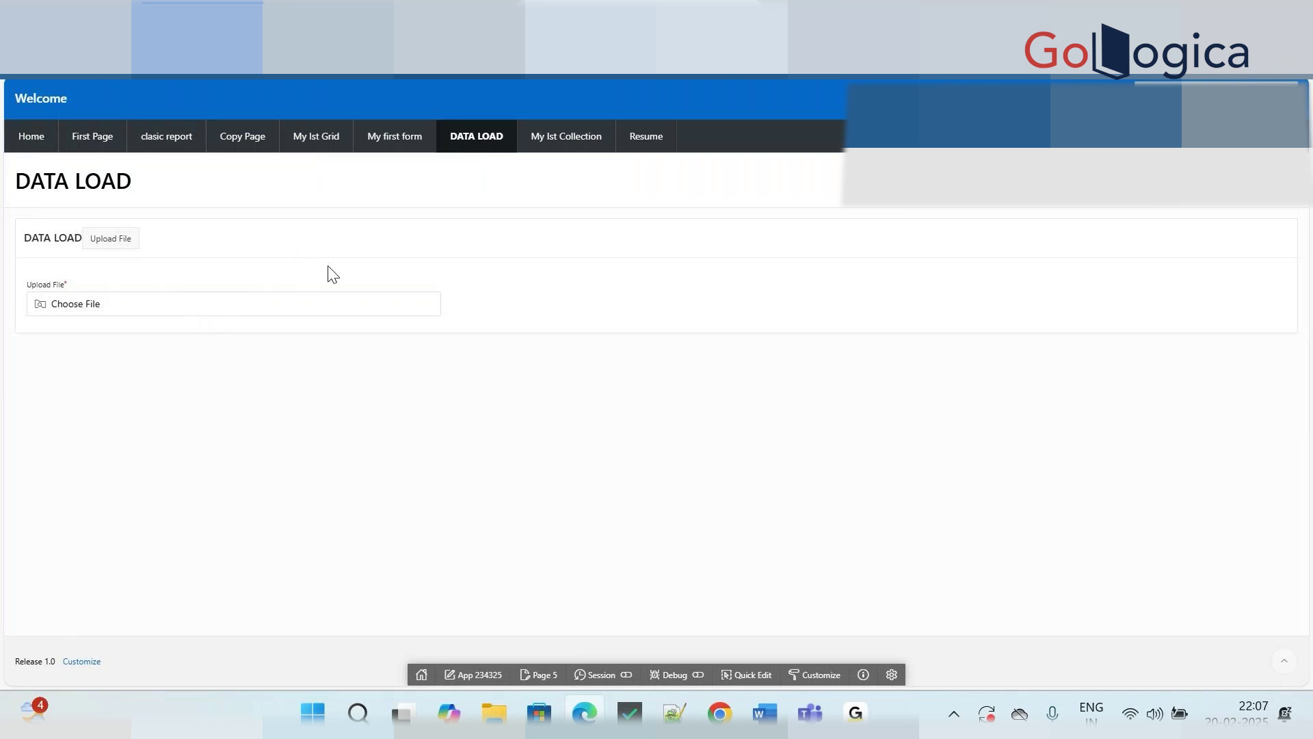
click(470, 2)
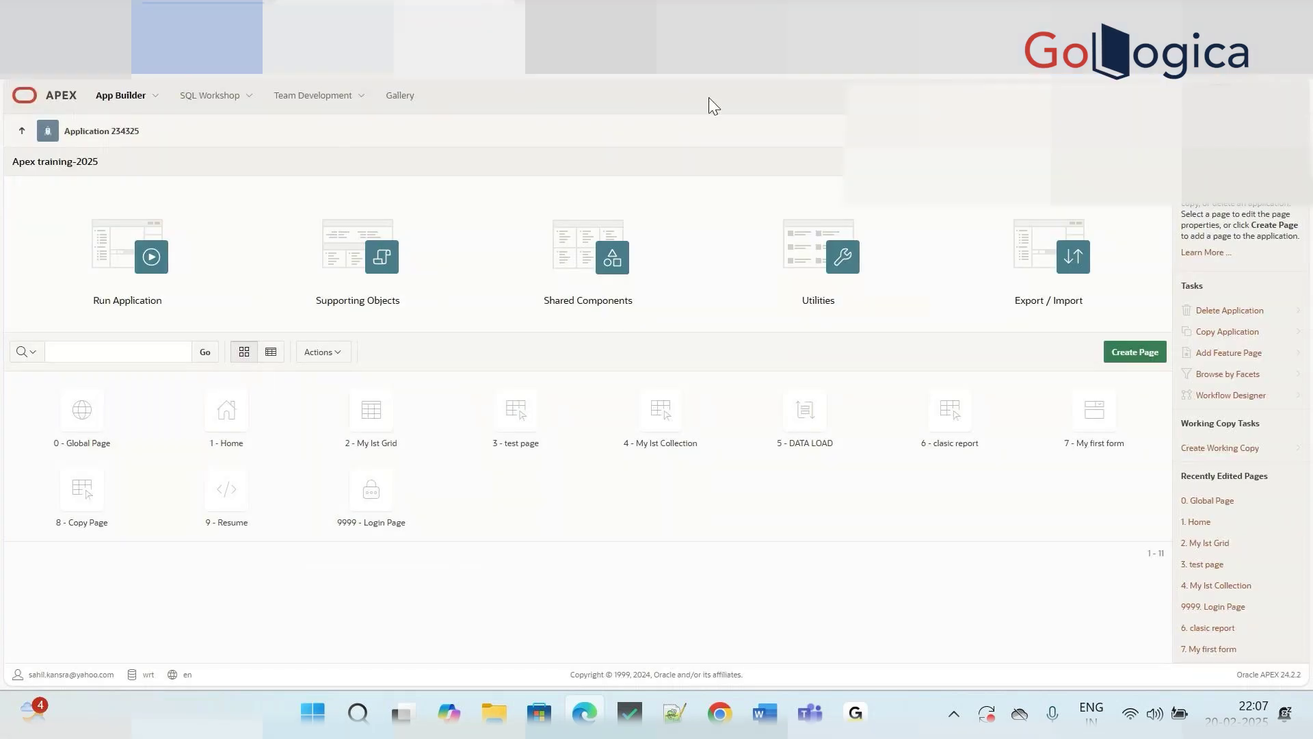
click(657, 288)
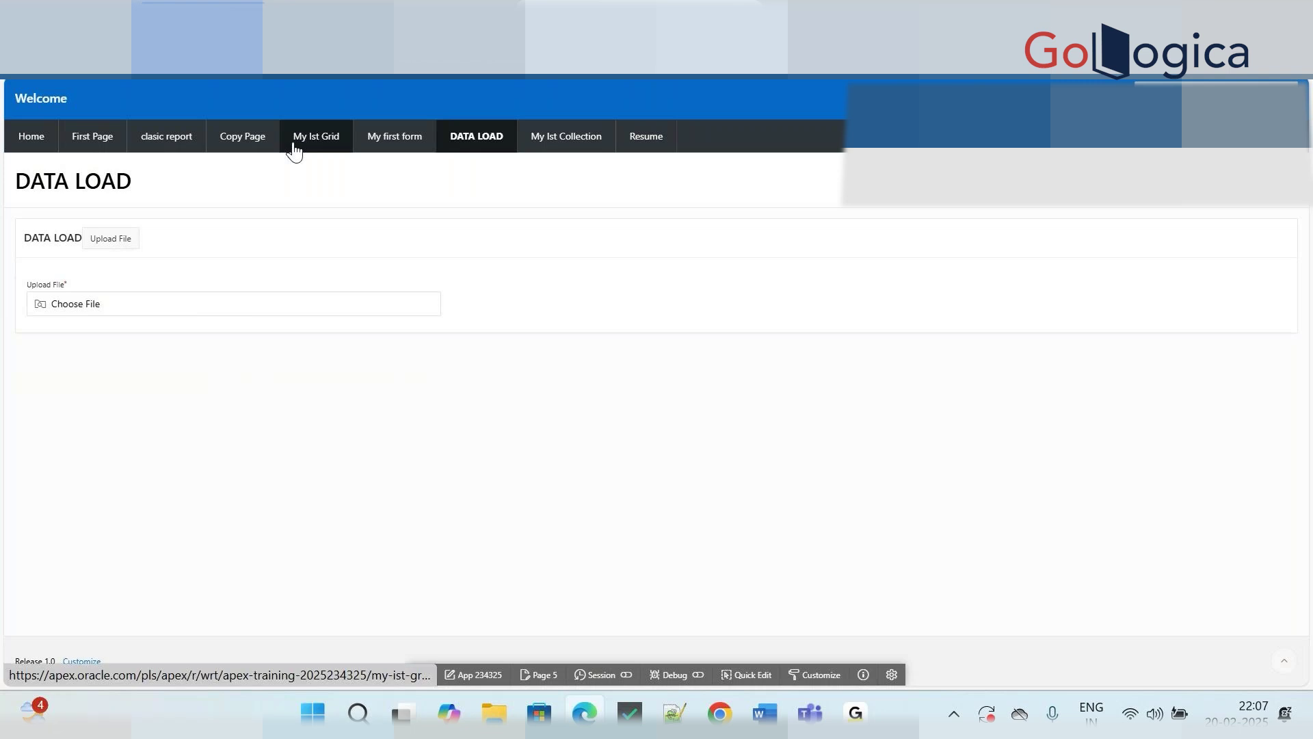
Step: Open the My Ist Grid page and inspect the Sal, Comm, Deptno and Flag cells of several employee rows
click(316, 136)
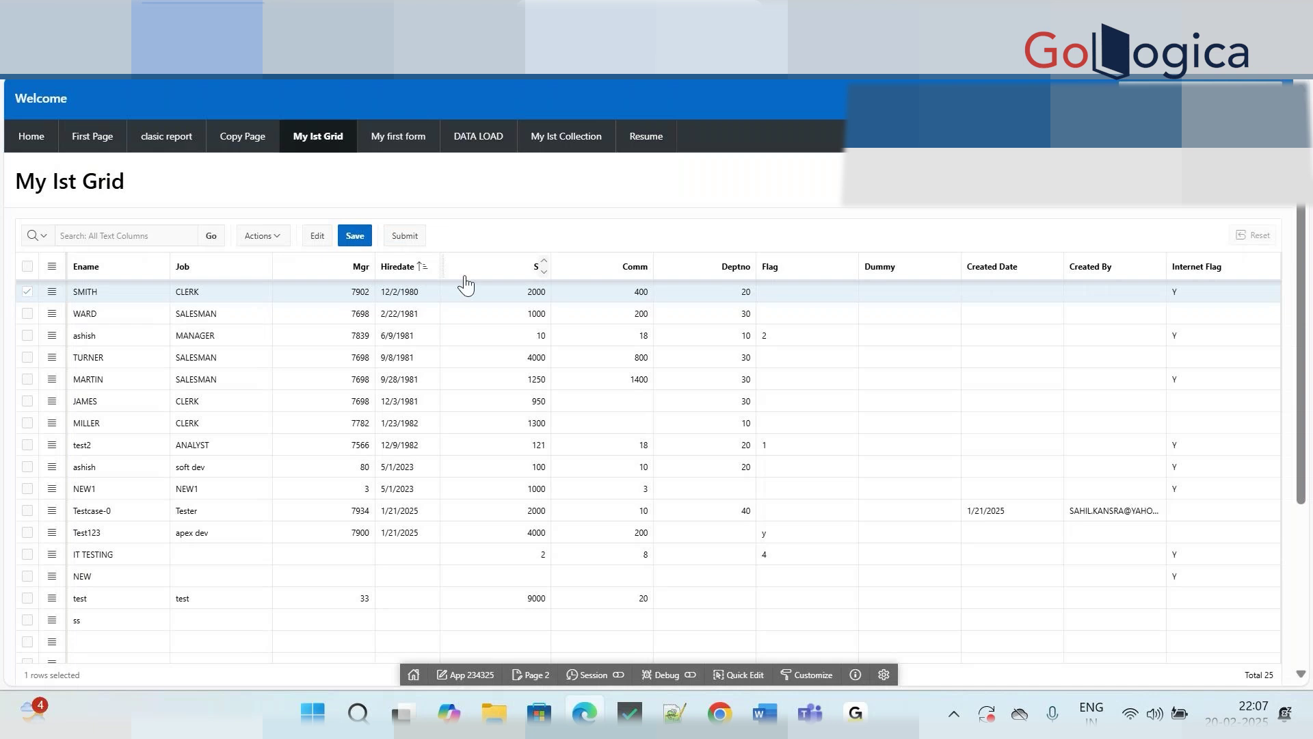
click(533, 344)
click(626, 360)
double_click(724, 361)
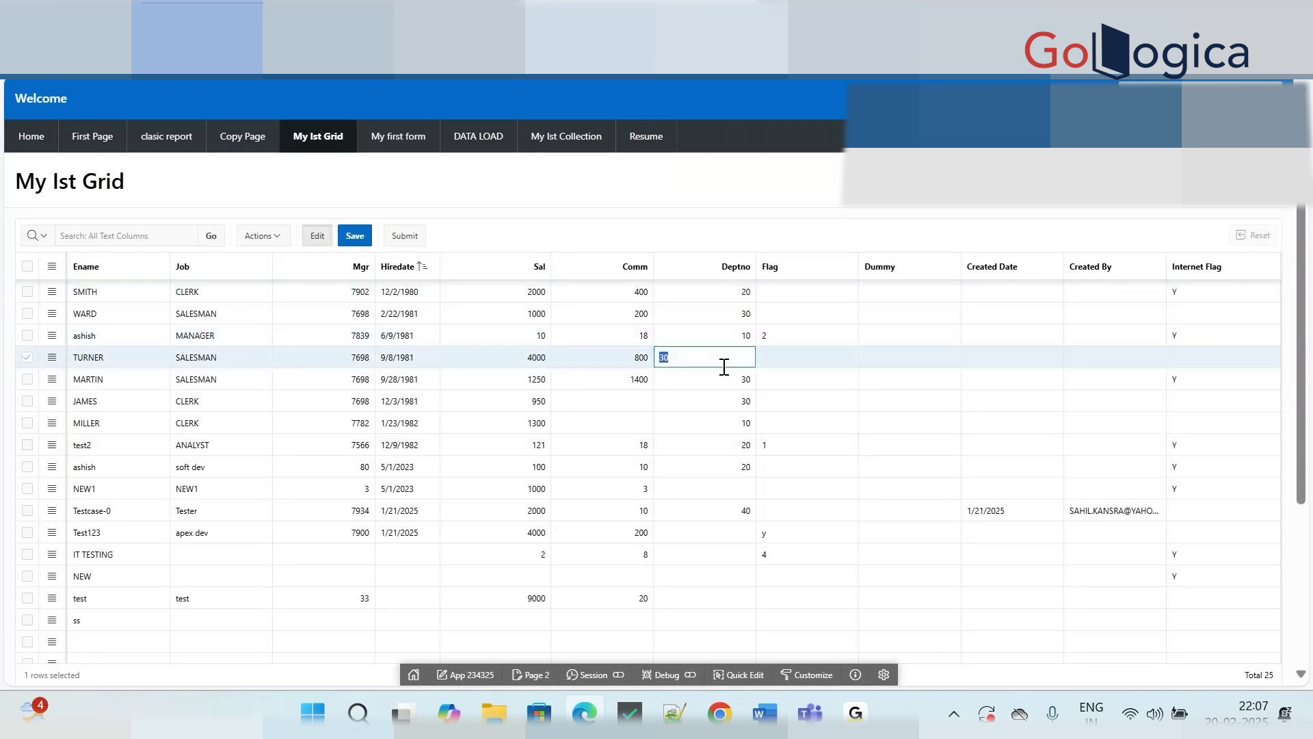
click(853, 377)
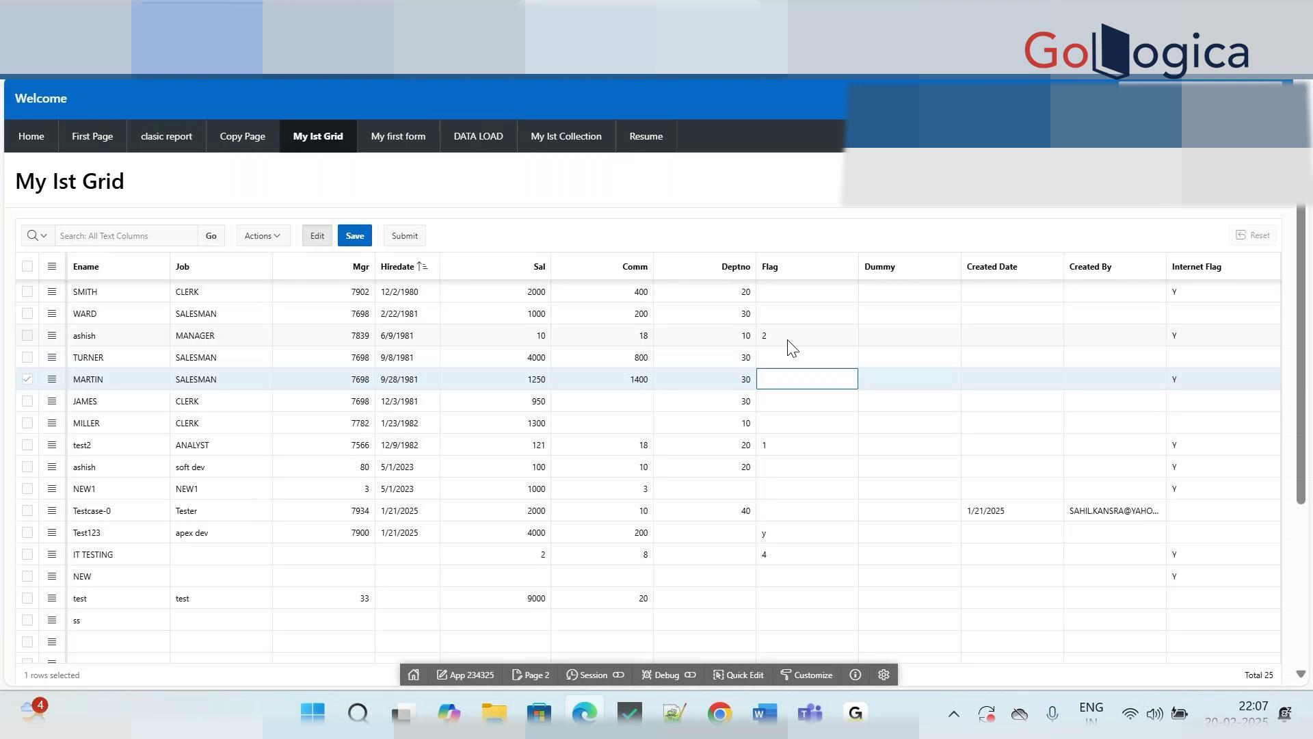
click(787, 341)
double_click(712, 343)
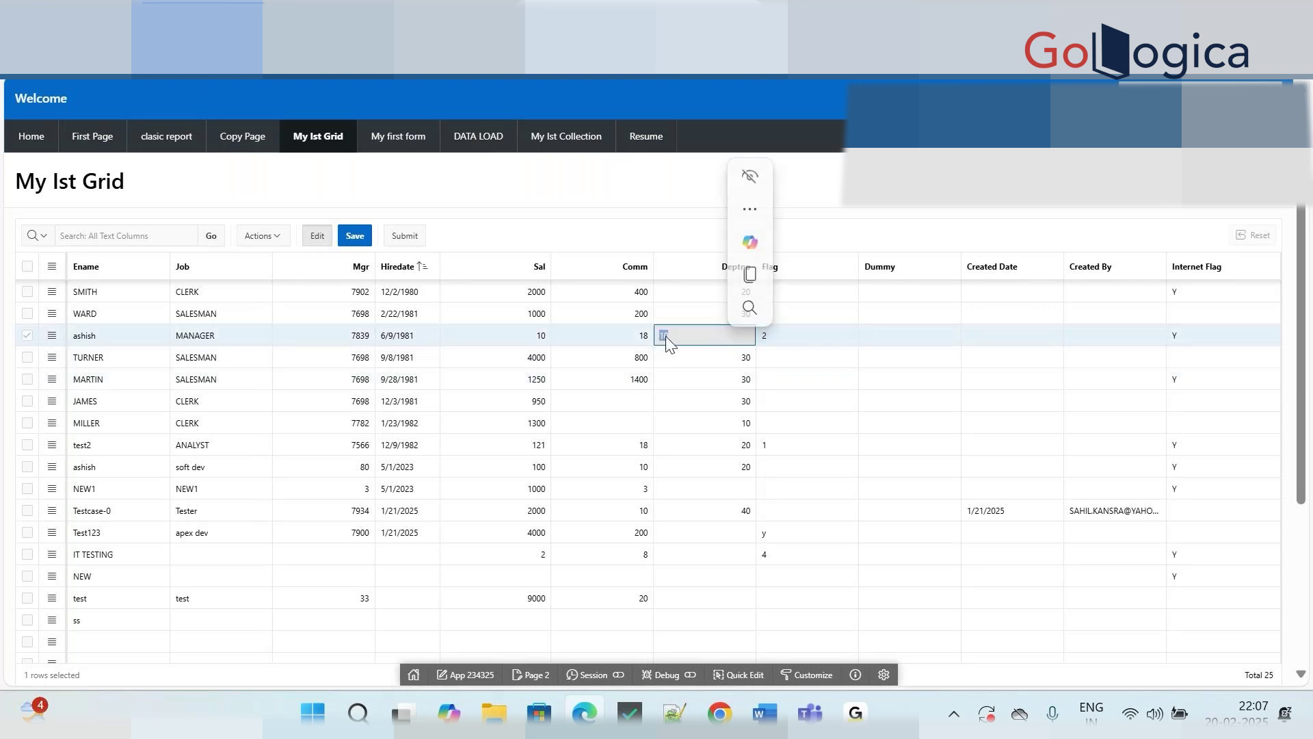
click(607, 338)
click(680, 336)
click(627, 337)
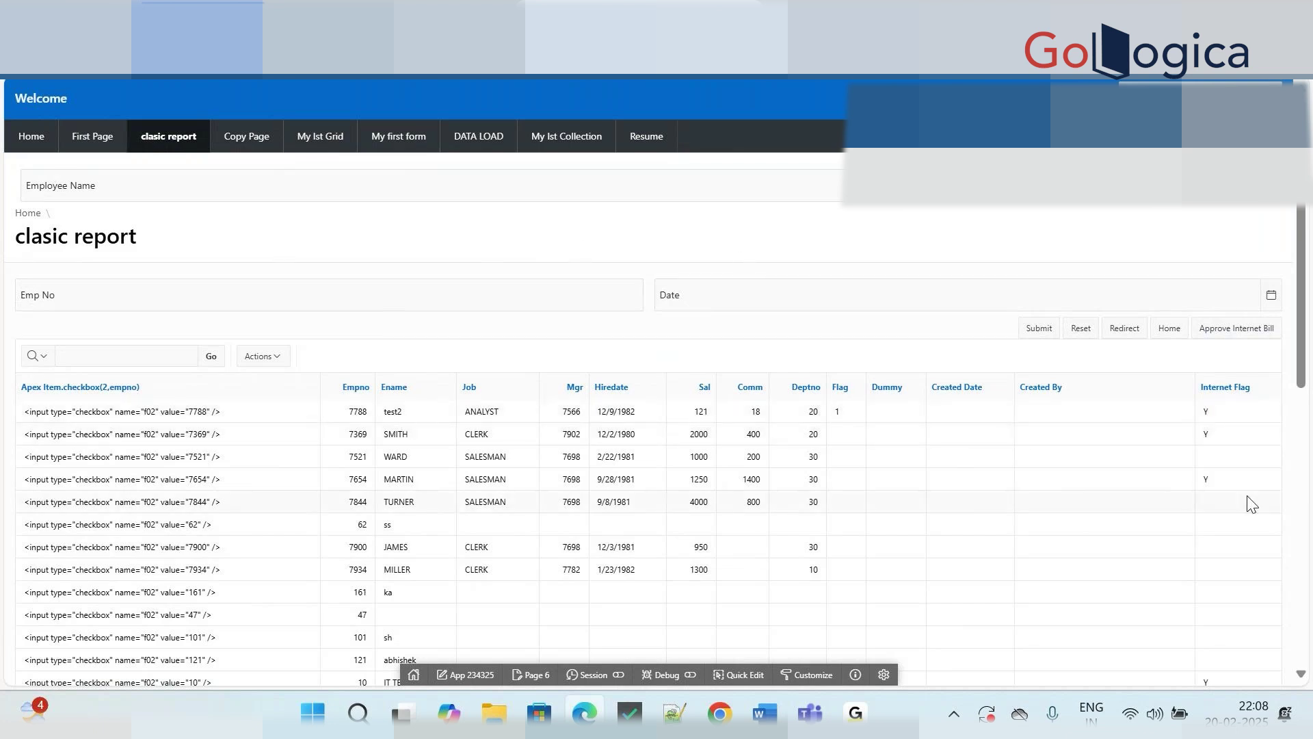
Step: Look through the clasic report page from the employee rows to the New region and back up
scroll(1311, 580, down, 8)
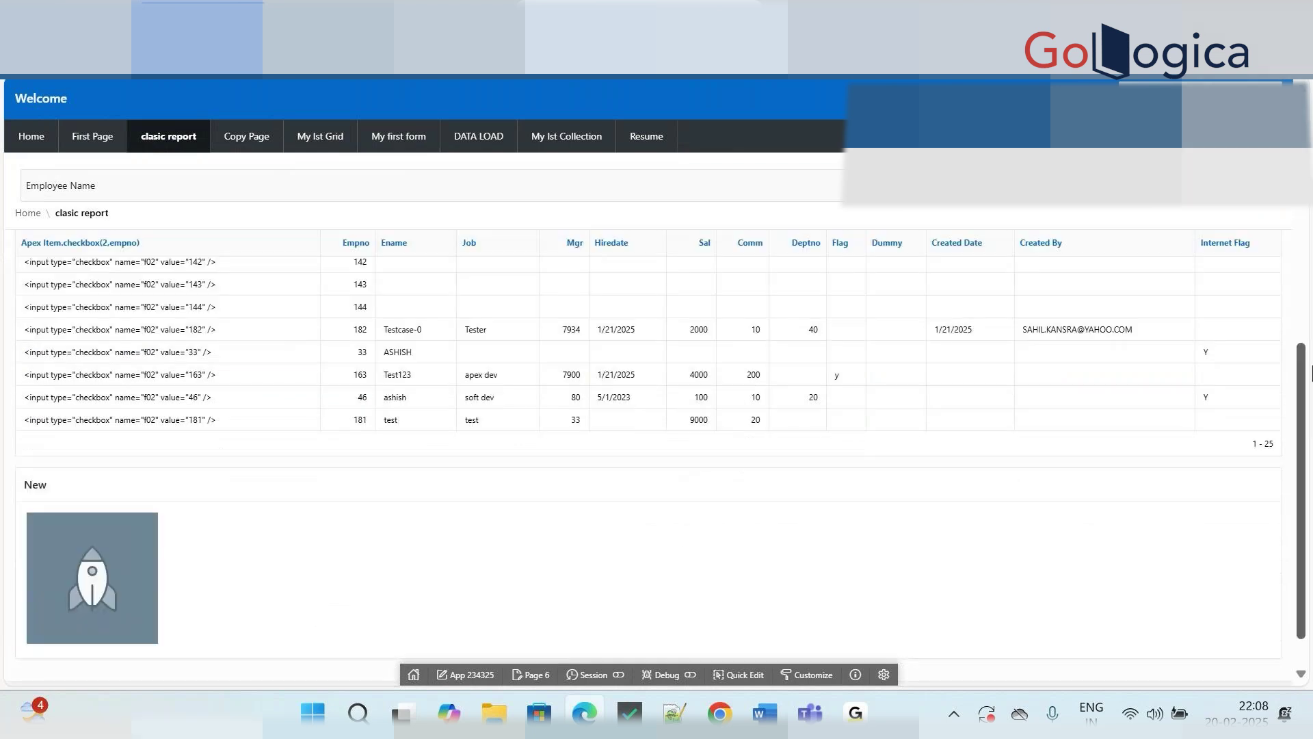
scroll(1304, 314, up, 5)
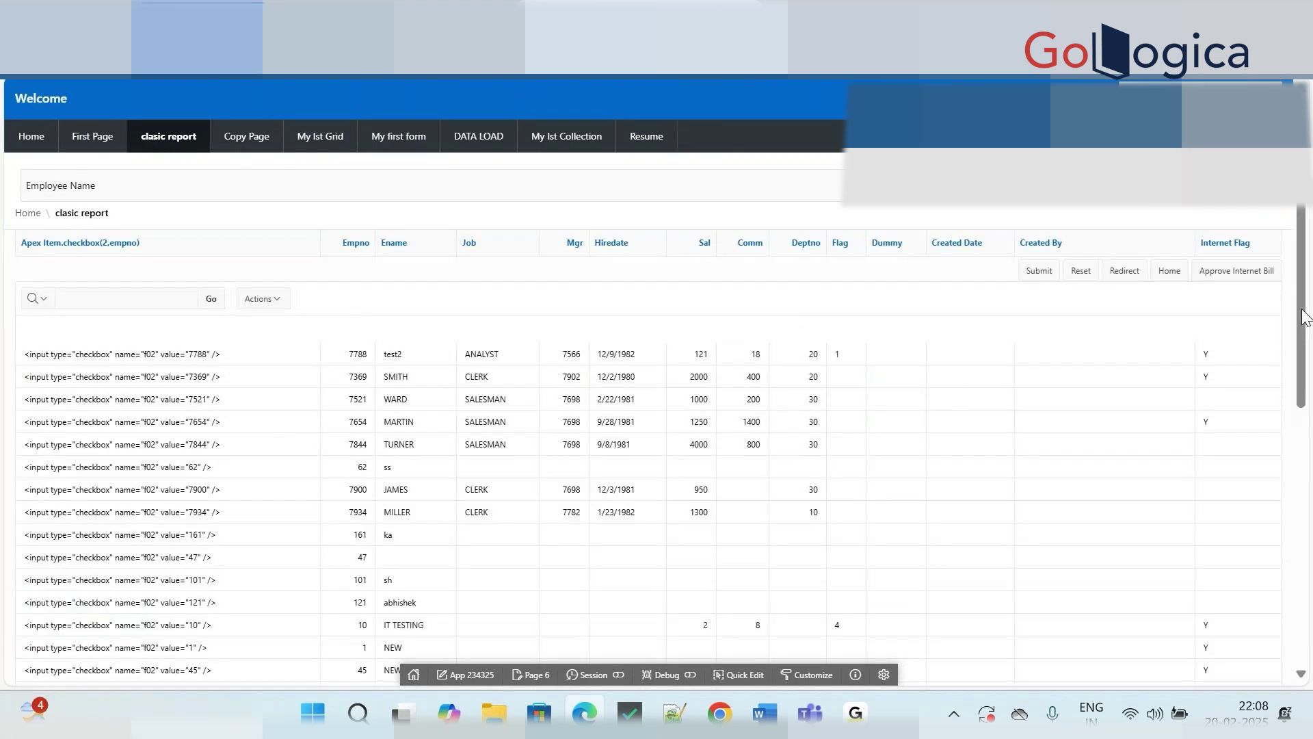
Step: Recheck the clasic report page's last employee rows and the New region, ending at the page heading
scroll(1303, 316, up, 2)
scroll(1310, 581, down, 10)
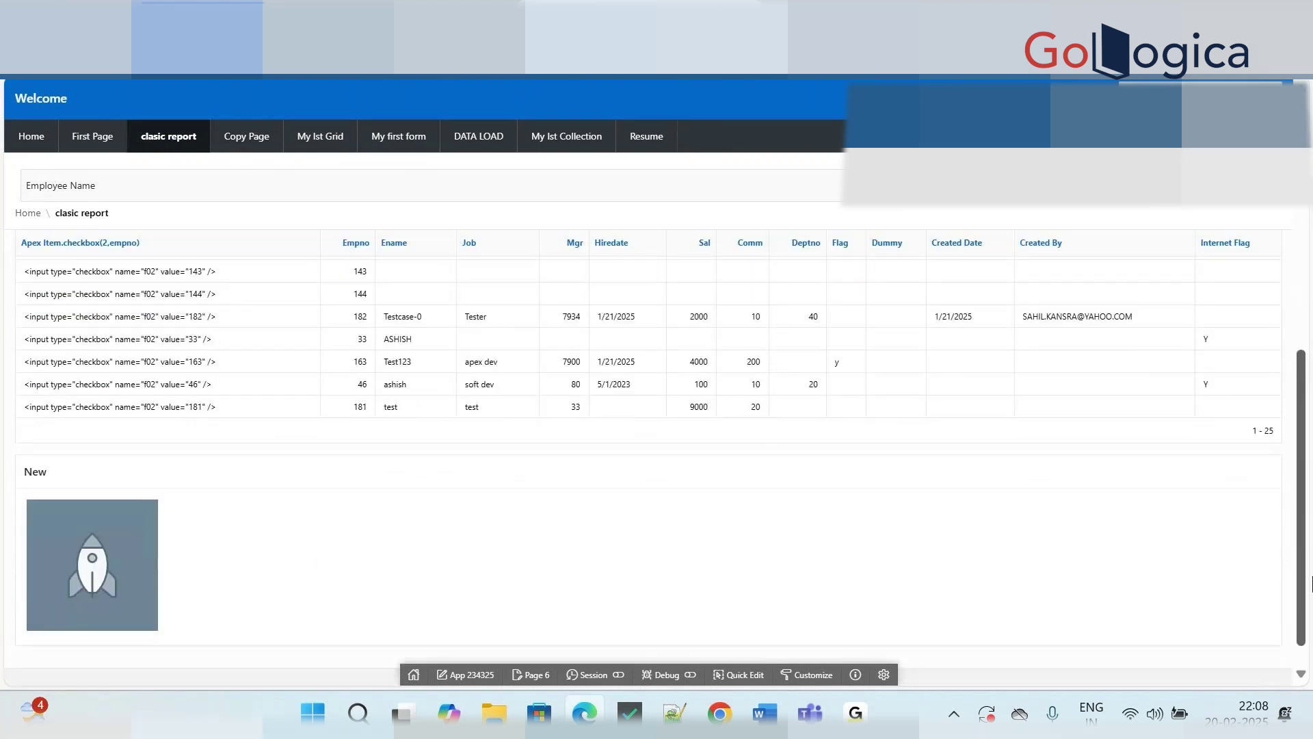
scroll(1278, 457, up, 10)
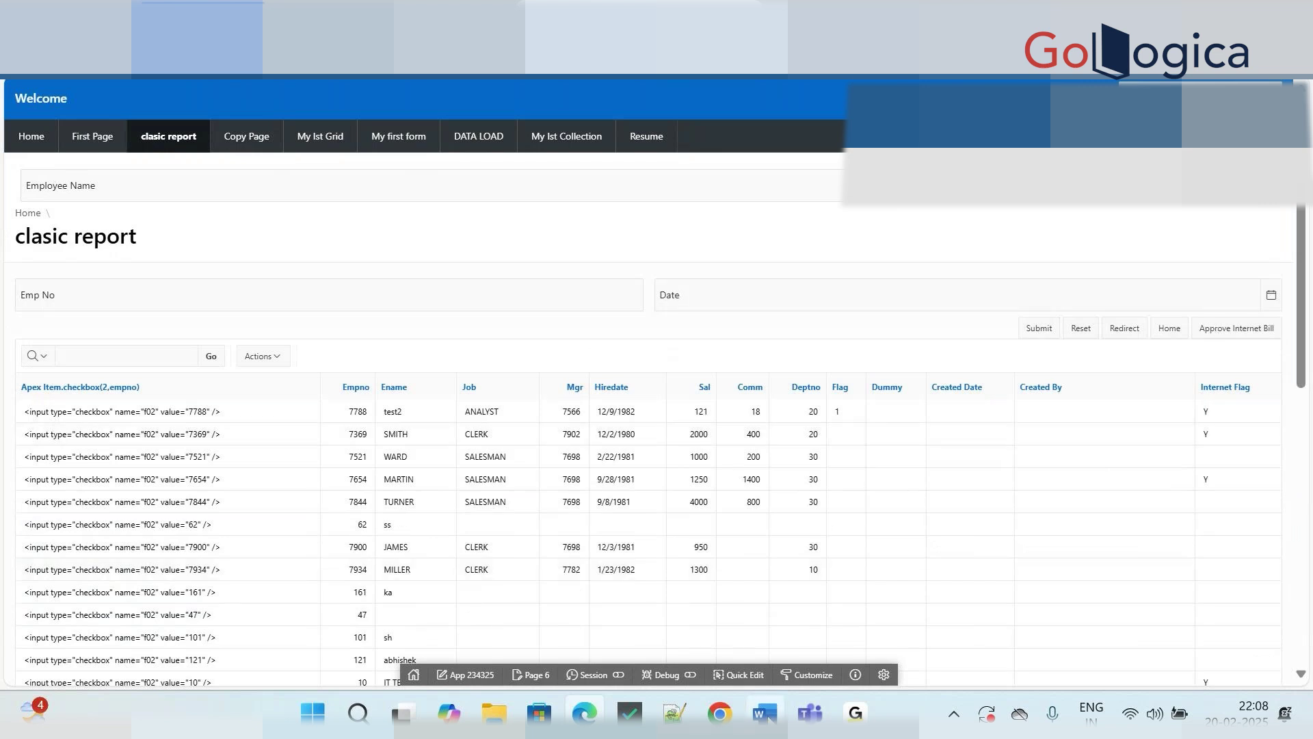
Step: Switch to the course syllabus in Word and review its topics from Responsive Web Design down to Page Rendering / Page processing
click(766, 714)
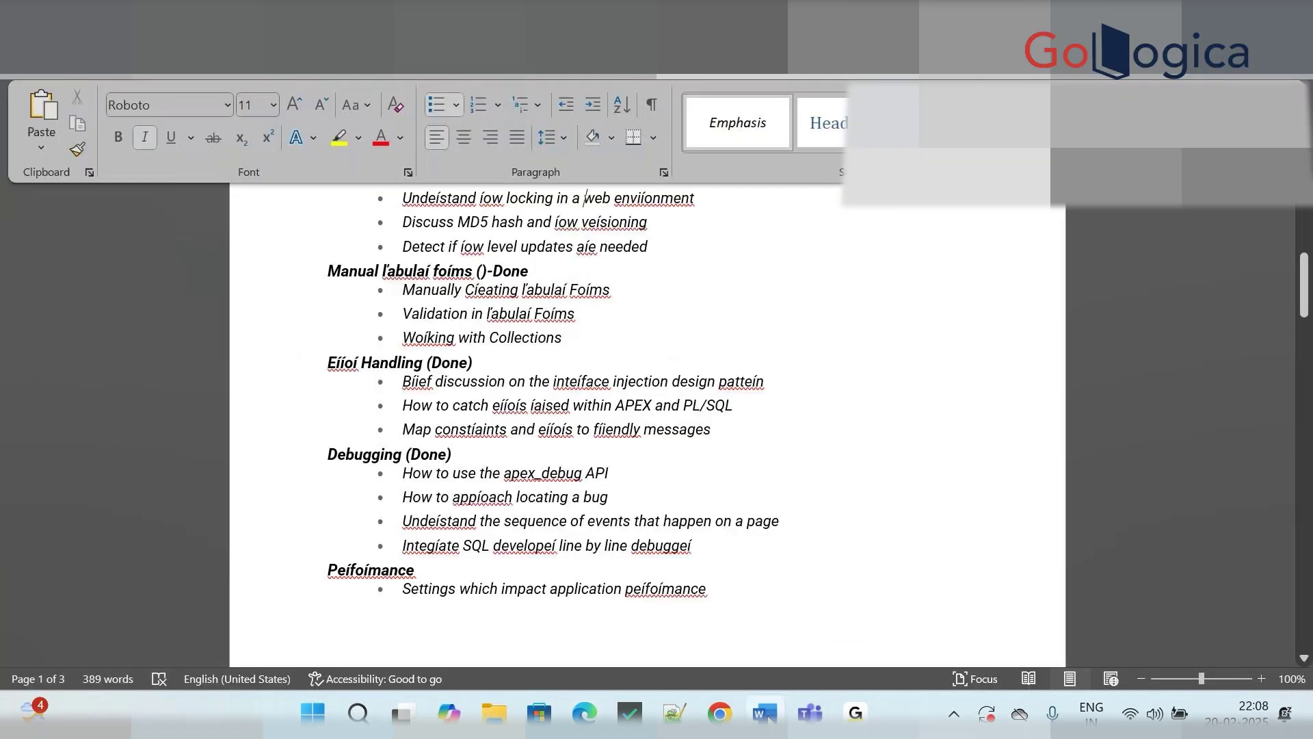
scroll(583, 601, up, 5)
scroll(583, 602, down, 2)
scroll(583, 602, up, 2)
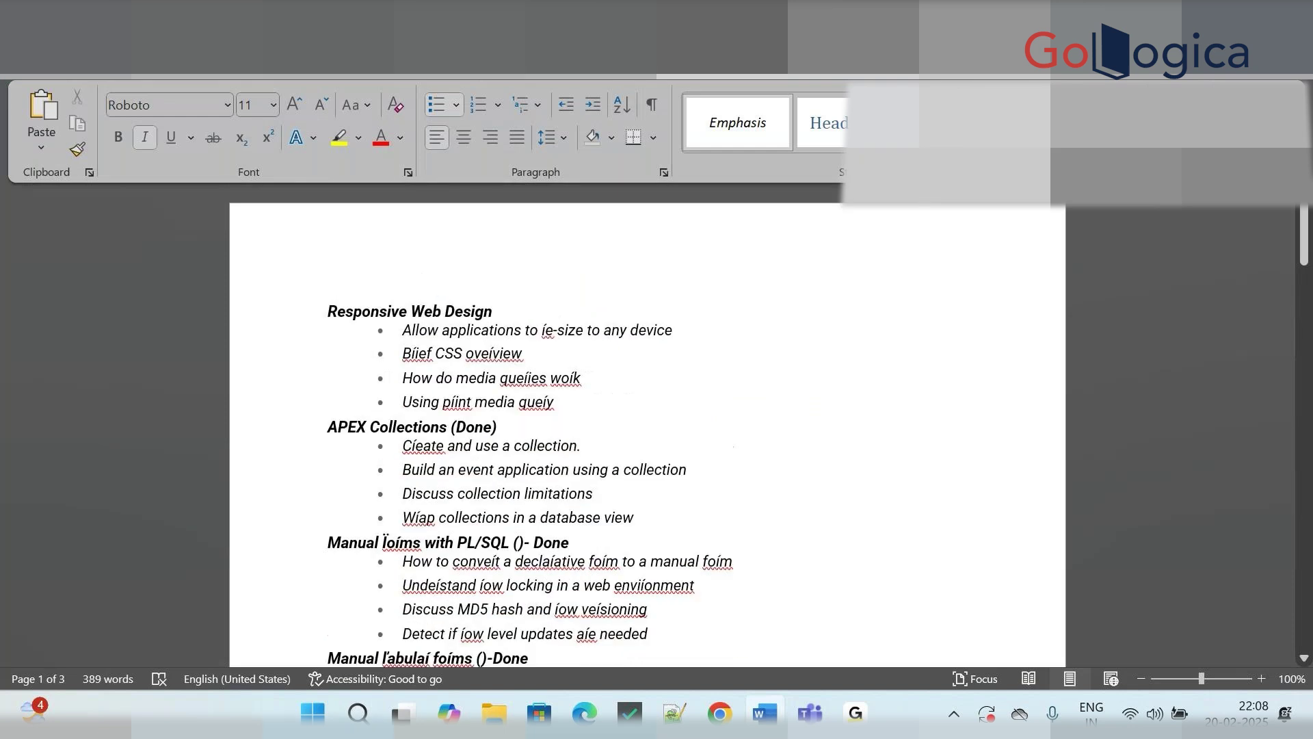
scroll(584, 602, down, 15)
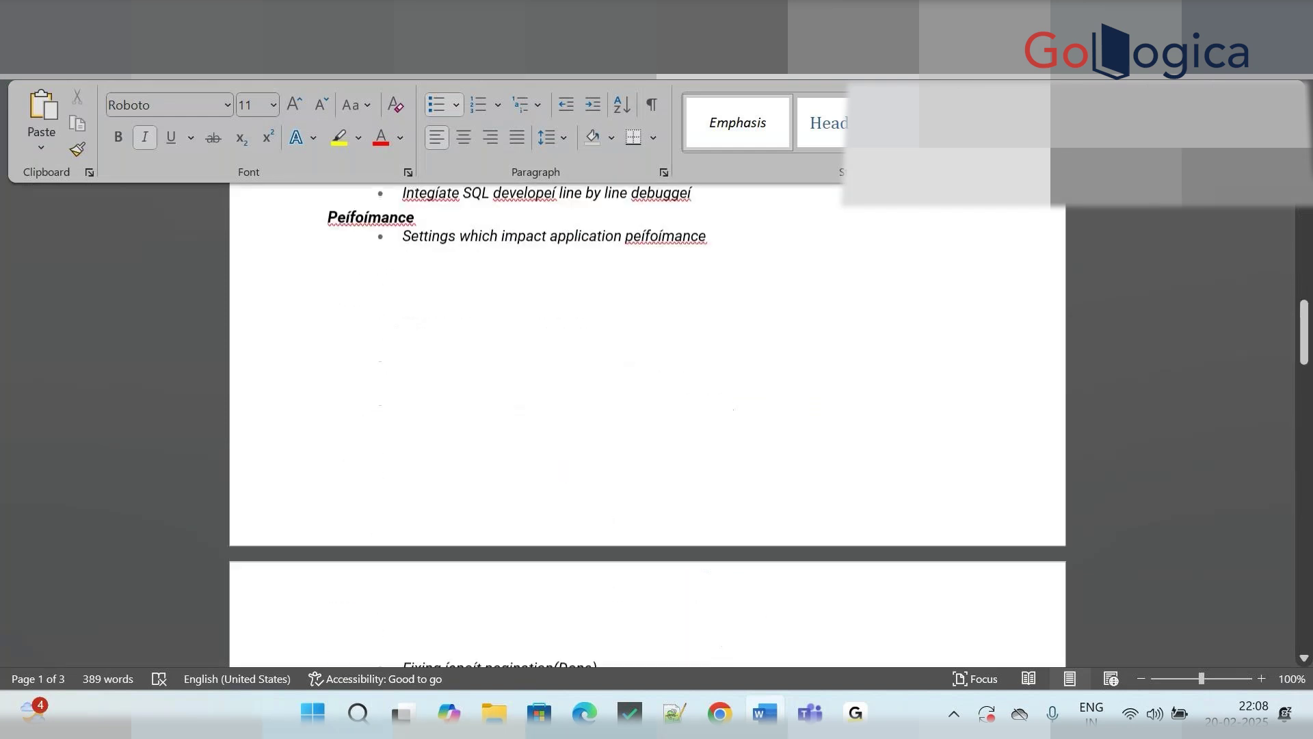
scroll(583, 602, up, 5)
scroll(941, 443, down, 4)
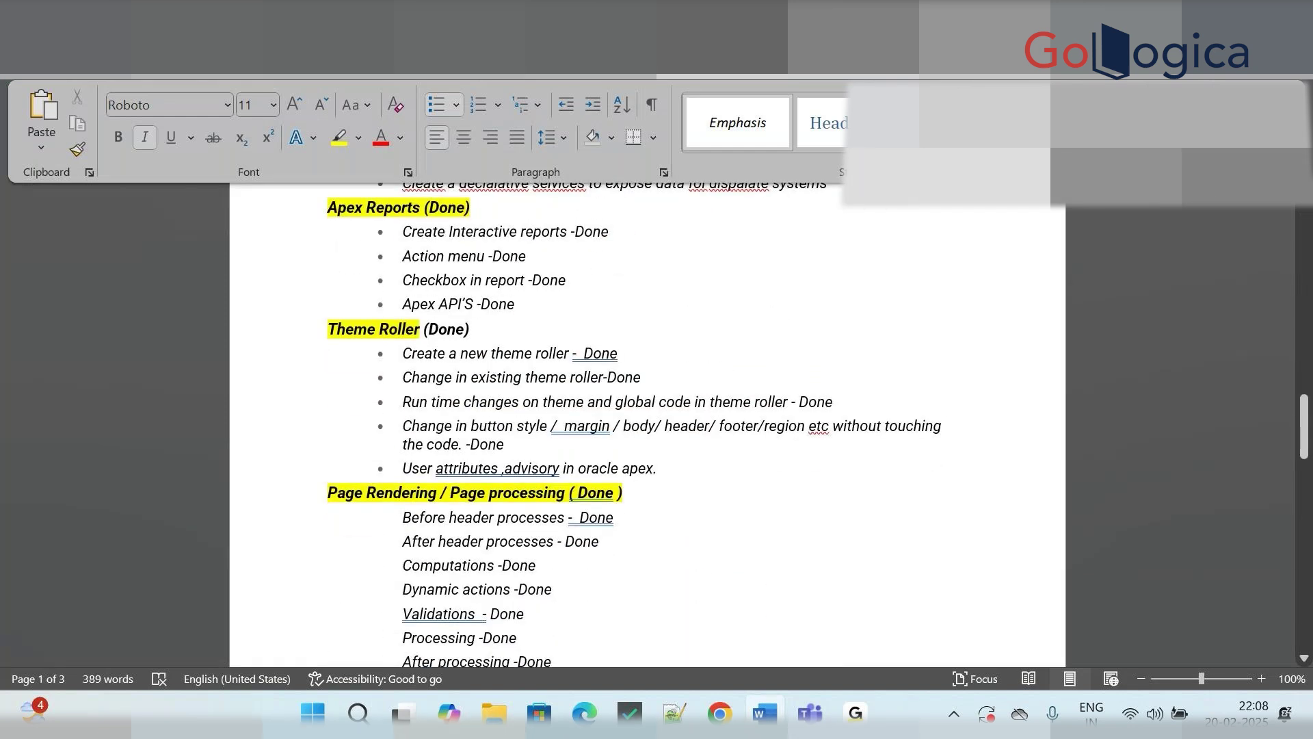
click(622, 508)
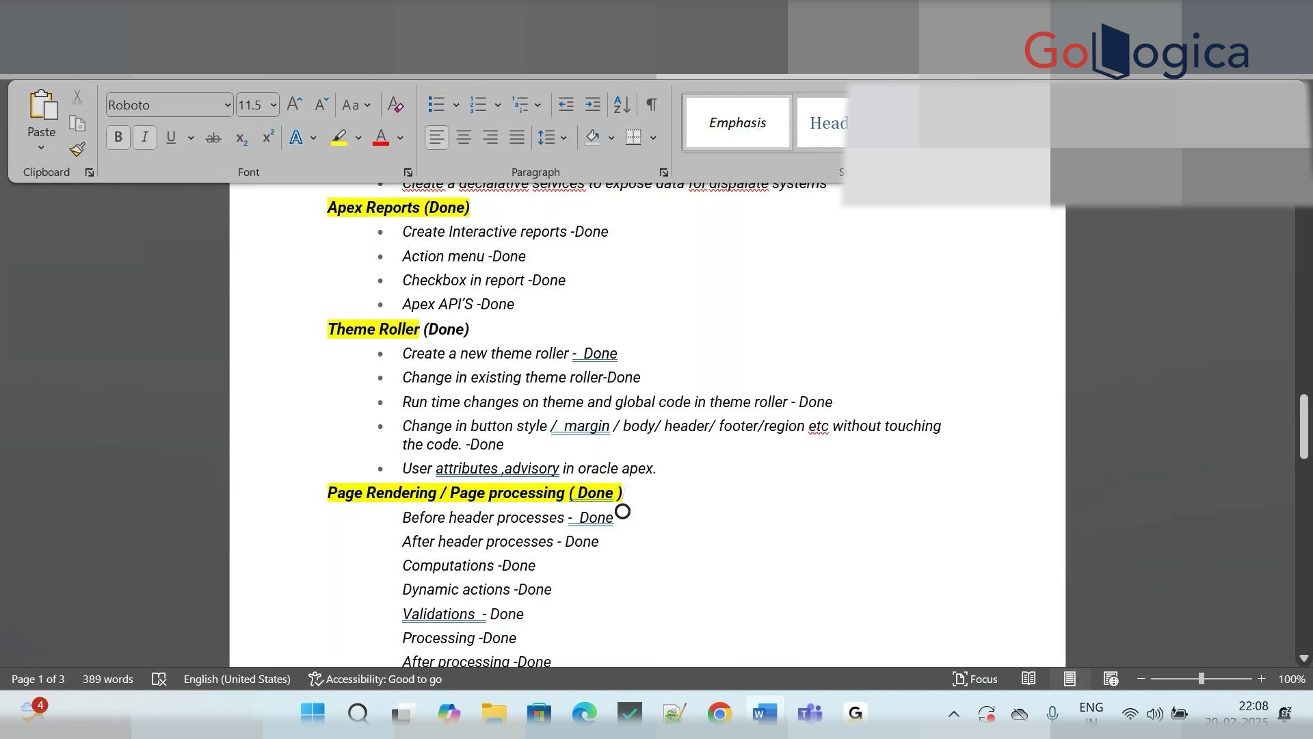
key(alt+Tab)
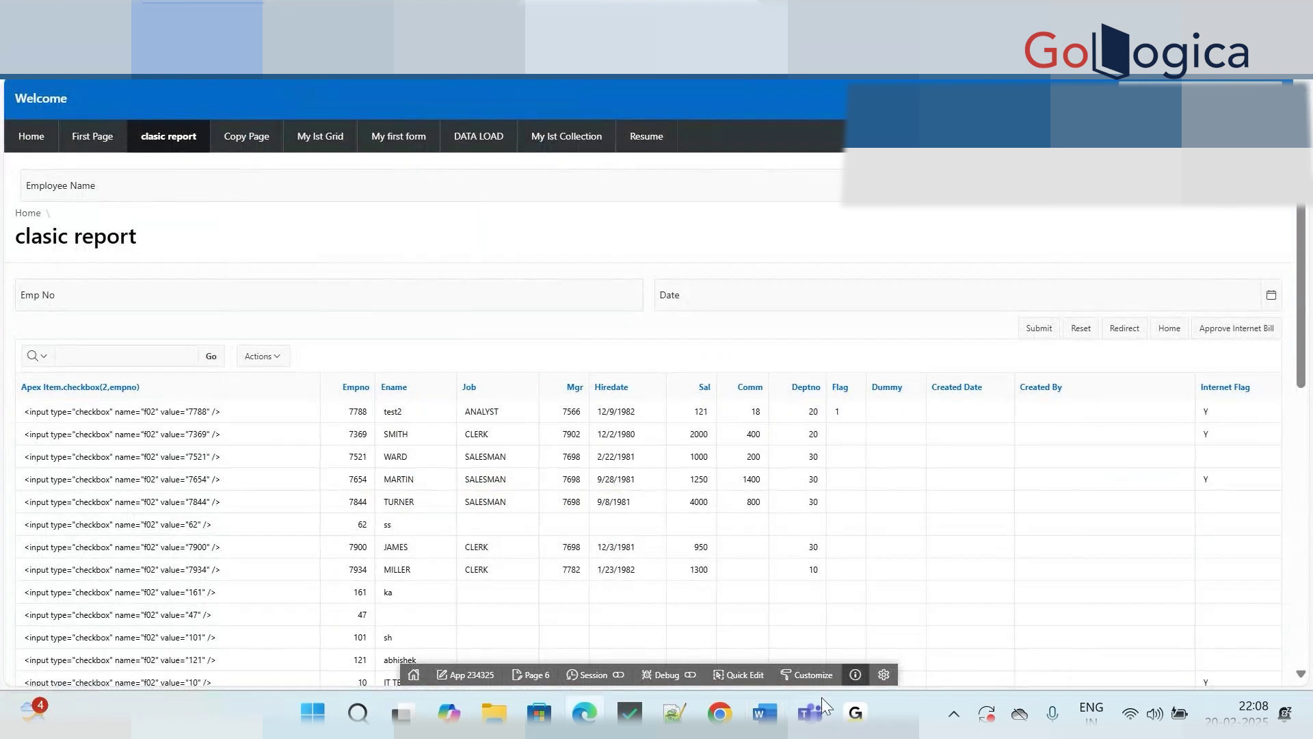
key(alt+Tab)
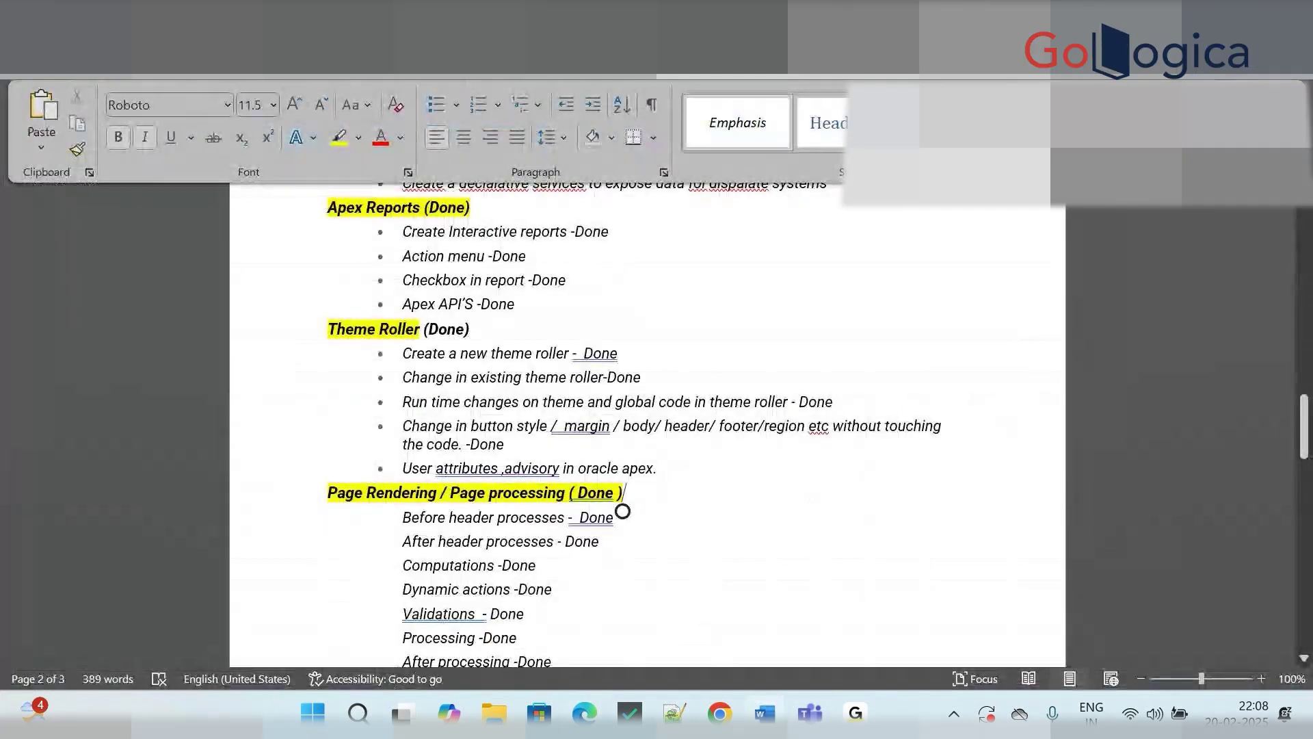
Step: Return to the running application in the browser, look over the clasic report page once more and open the Home page
key(alt+Tab)
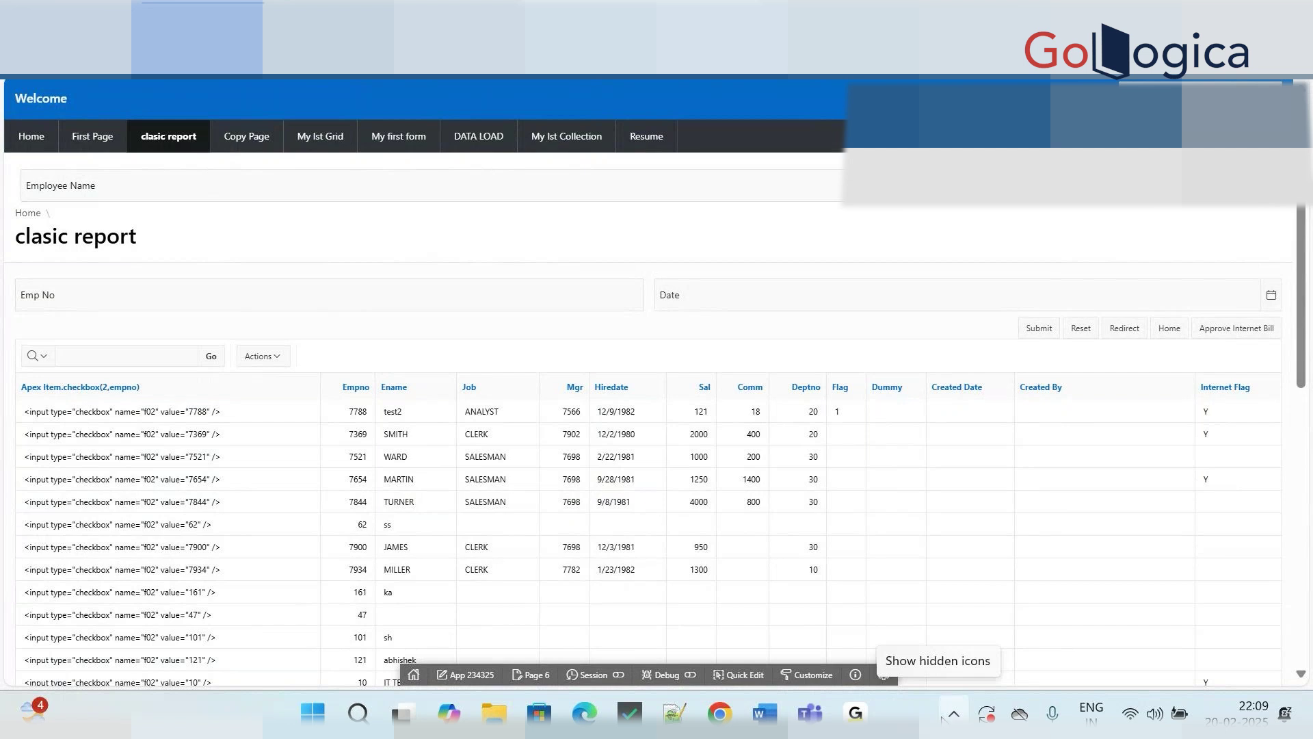
click(943, 715)
click(1260, 609)
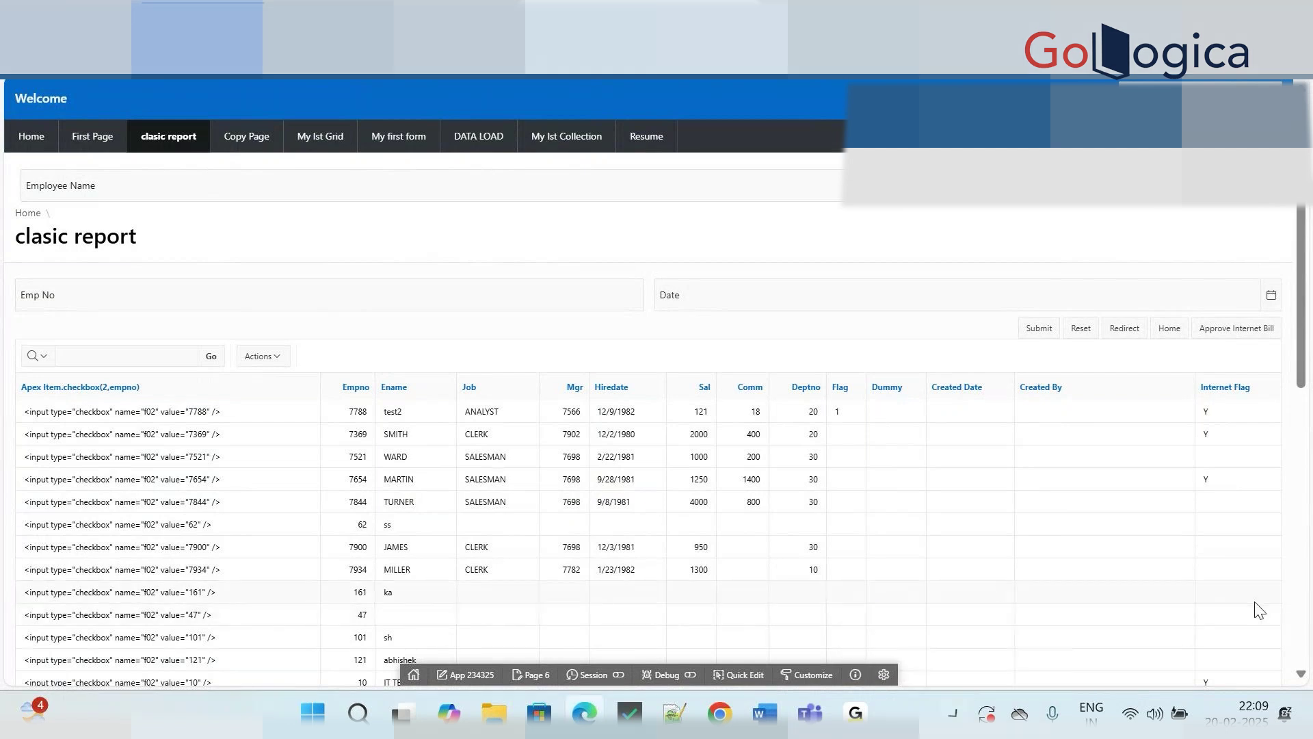
scroll(1310, 602, down, 8)
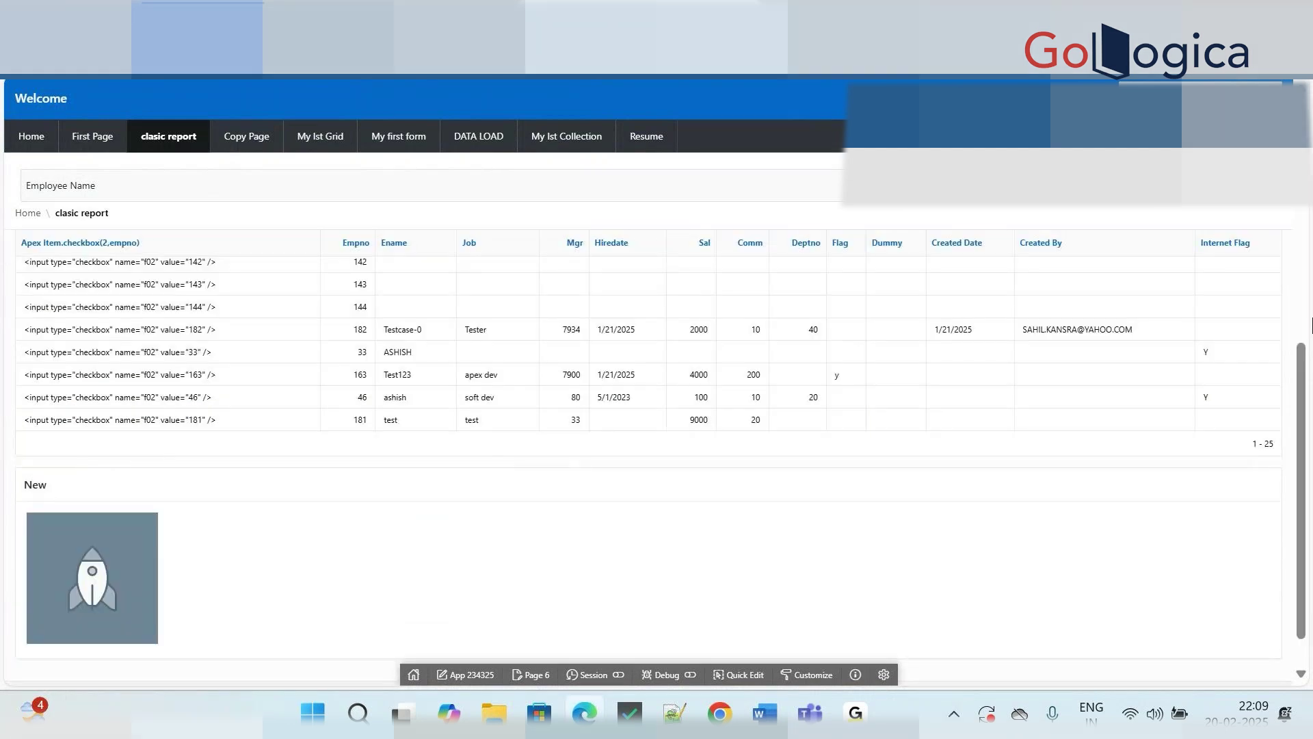
scroll(1311, 324, up, 8)
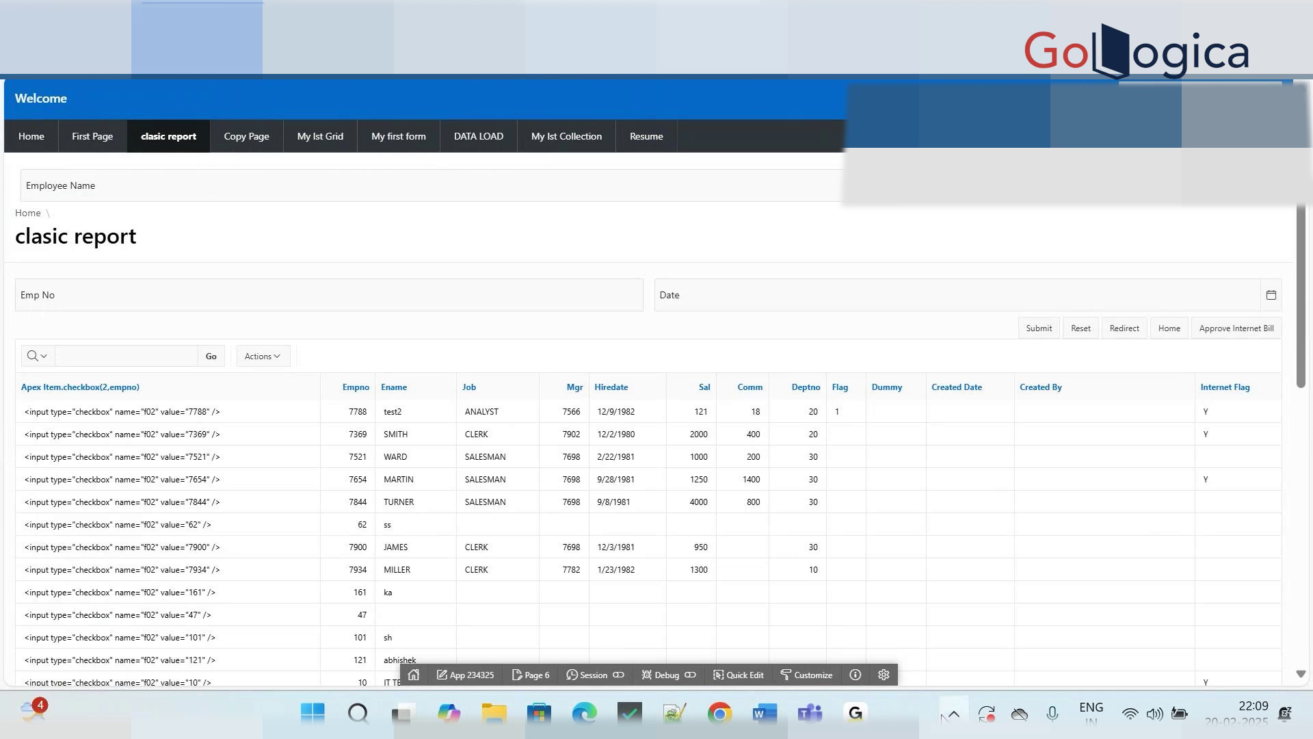
click(45, 146)
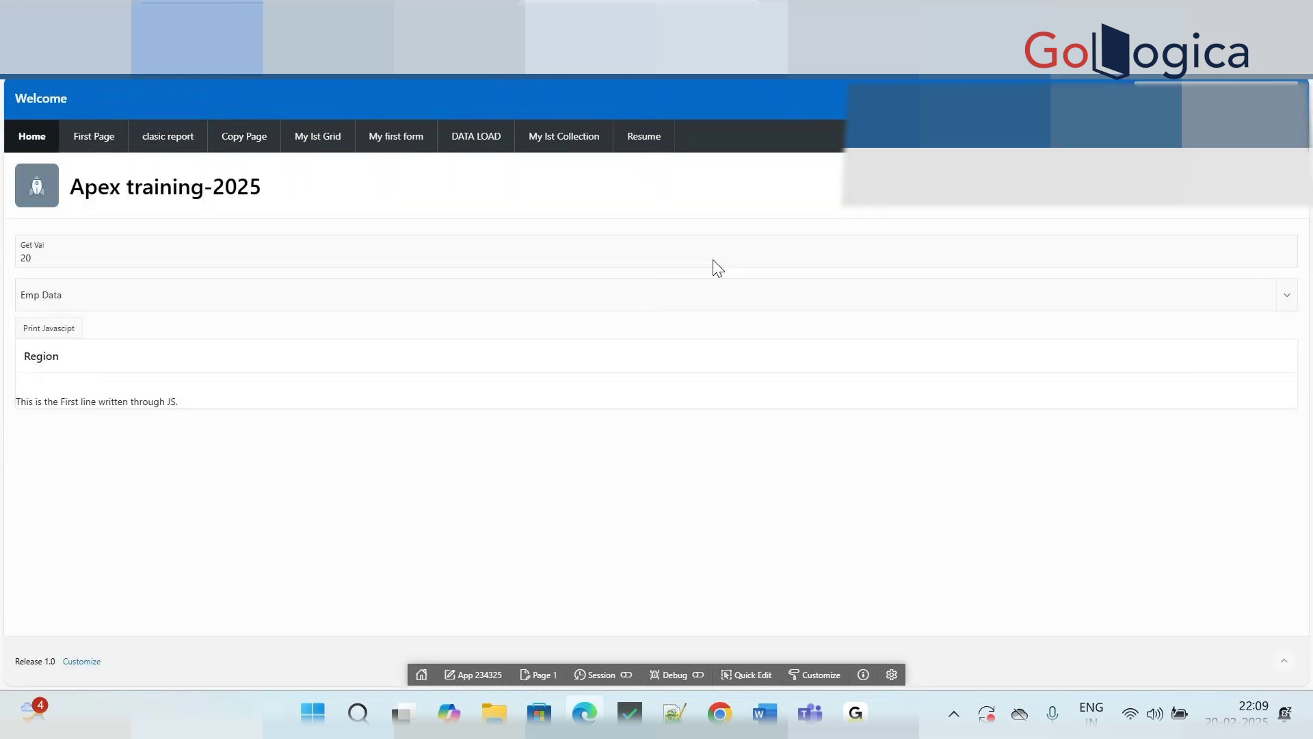
Step: Switch back to the Word syllabus and go to the Responsive Web Design section at its start
click(765, 714)
click(766, 714)
click(768, 714)
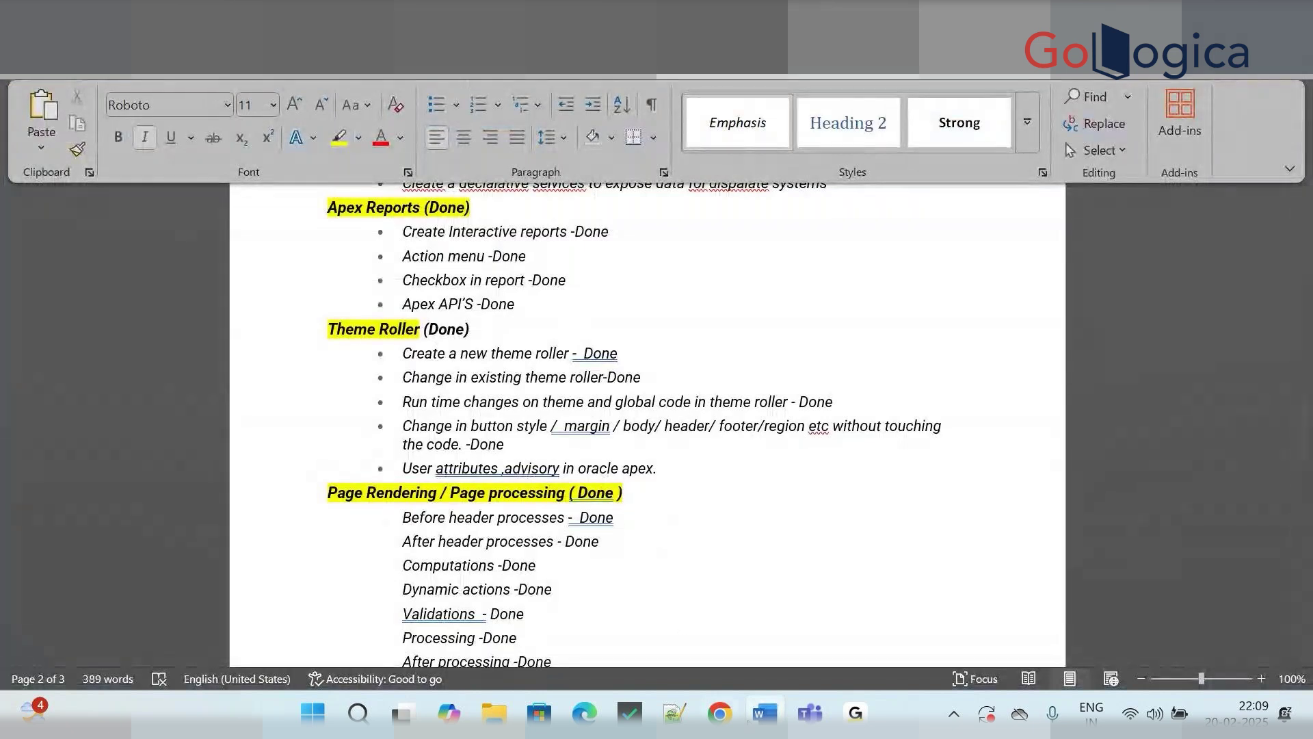
key(alt+Tab)
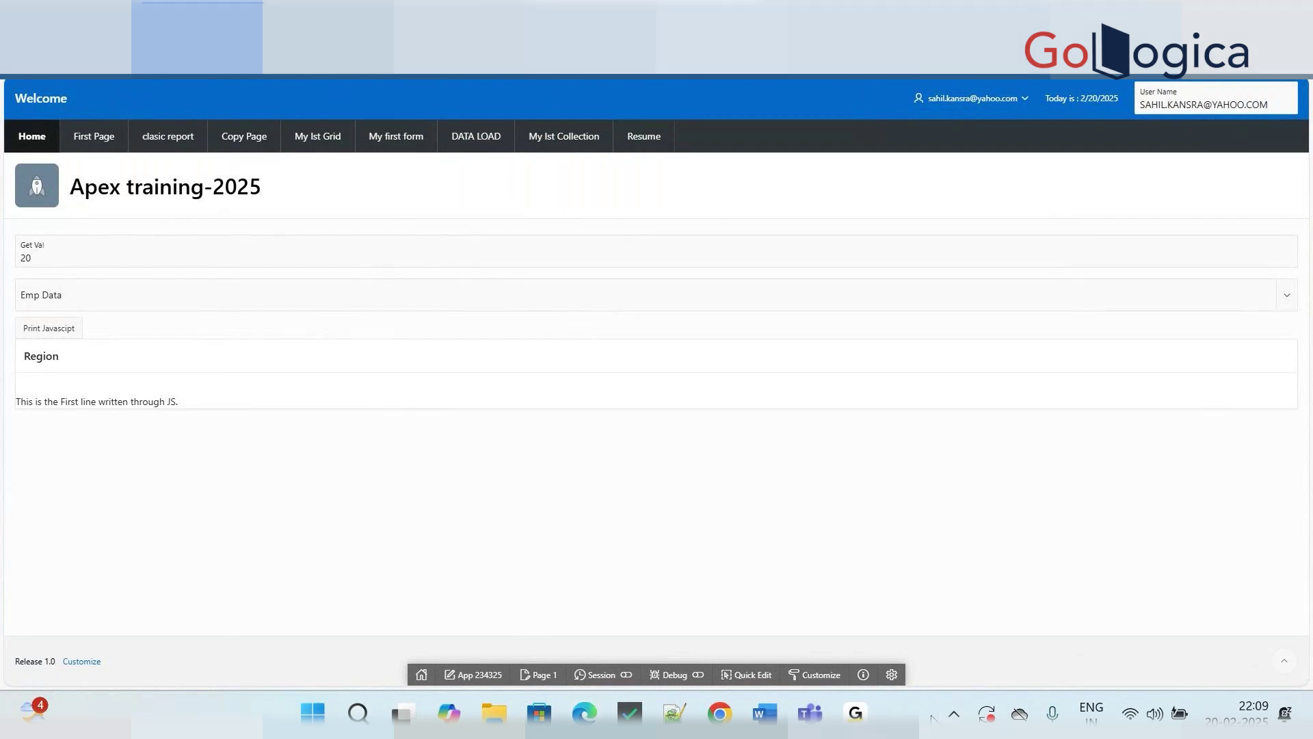
click(771, 718)
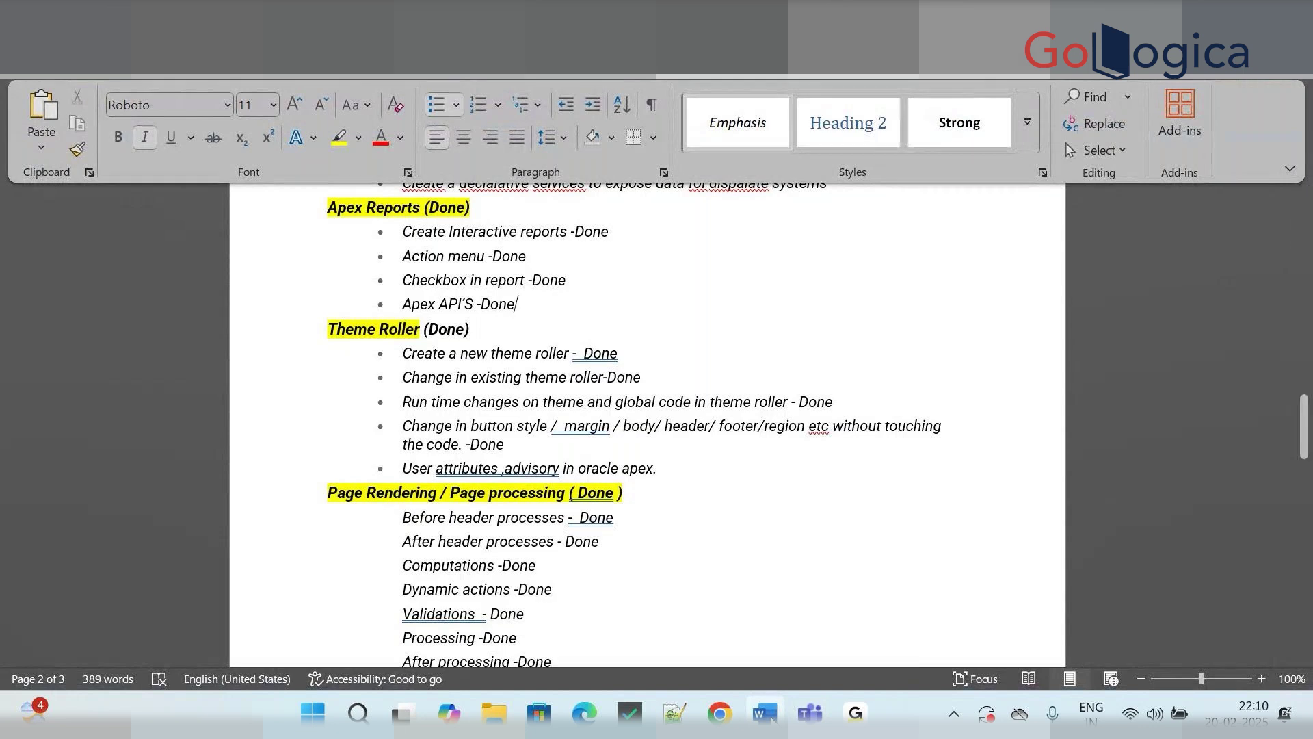
scroll(647, 424, up, 12)
scroll(646, 424, up, 3)
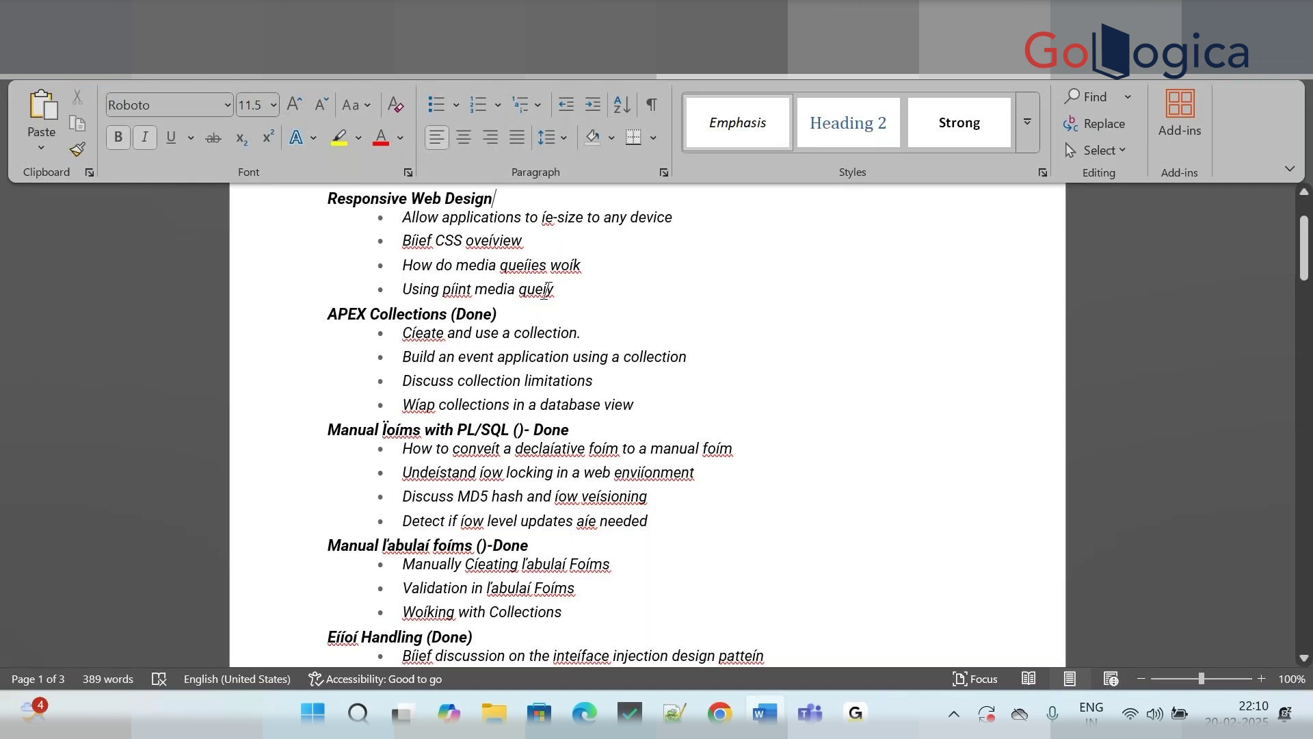
Step: Go through the Responsive Web Design topics, highlighting the heading and its items on media queries, re-sizing to any device and CSS
drag(451, 288, 547, 290)
triple_click(547, 290)
click(445, 266)
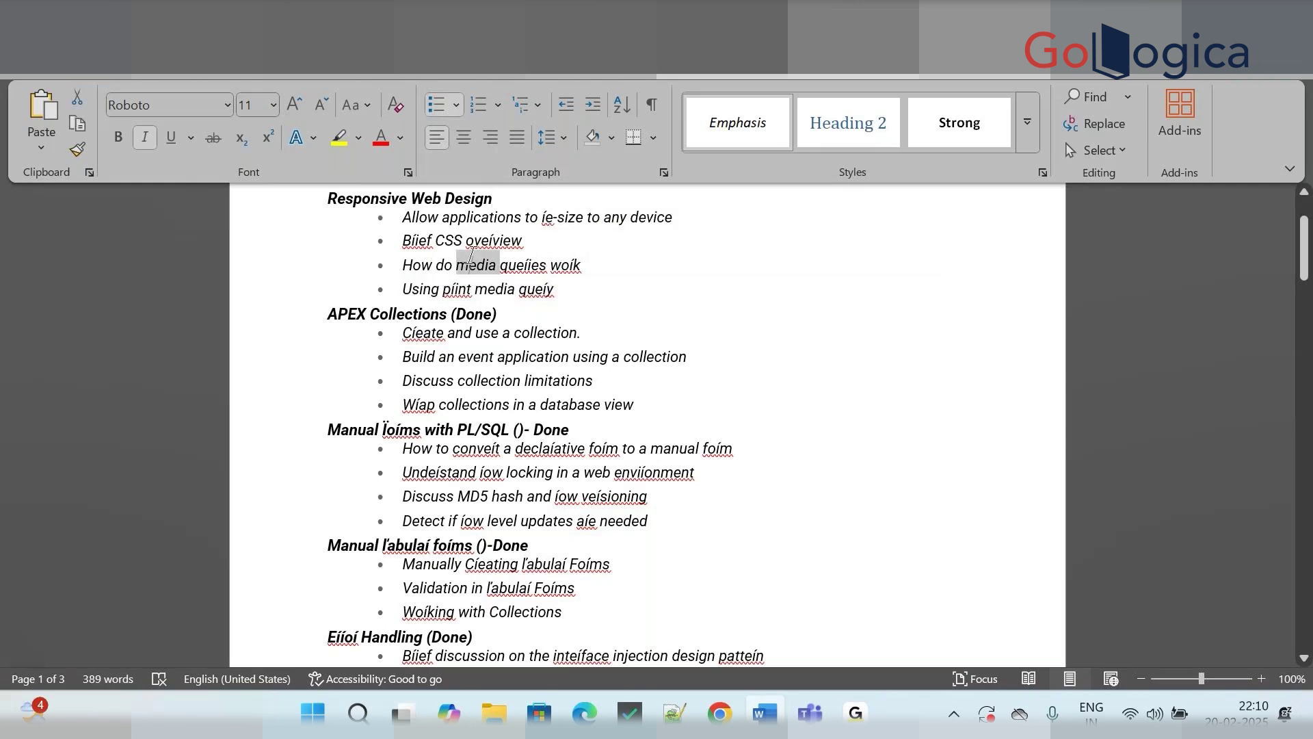
triple_click(445, 265)
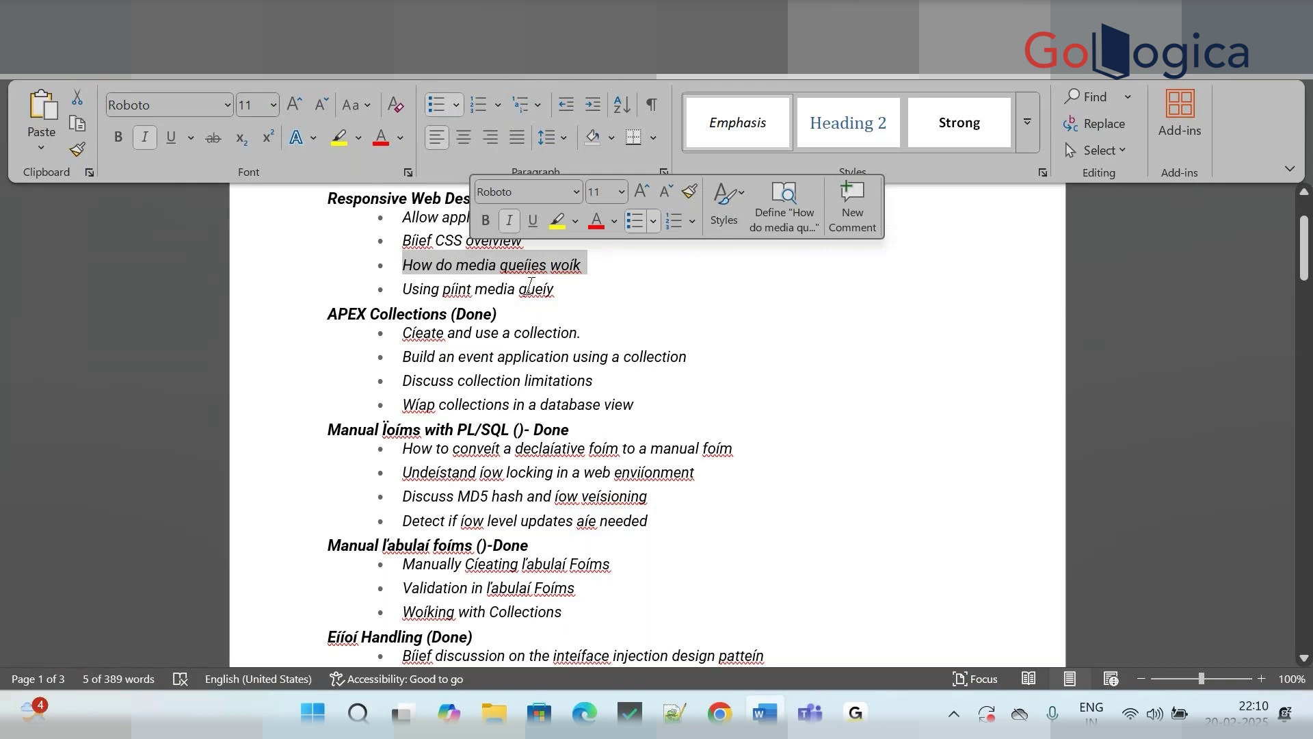
click(530, 287)
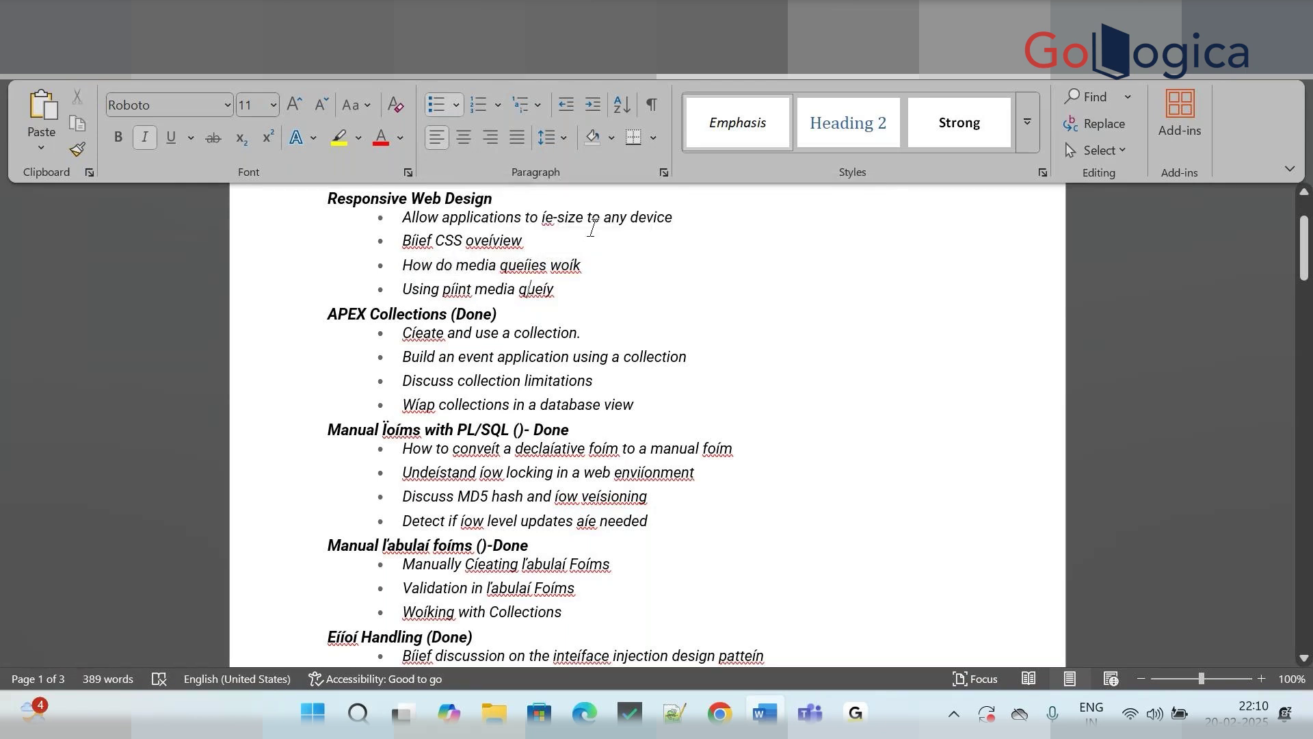
triple_click(593, 229)
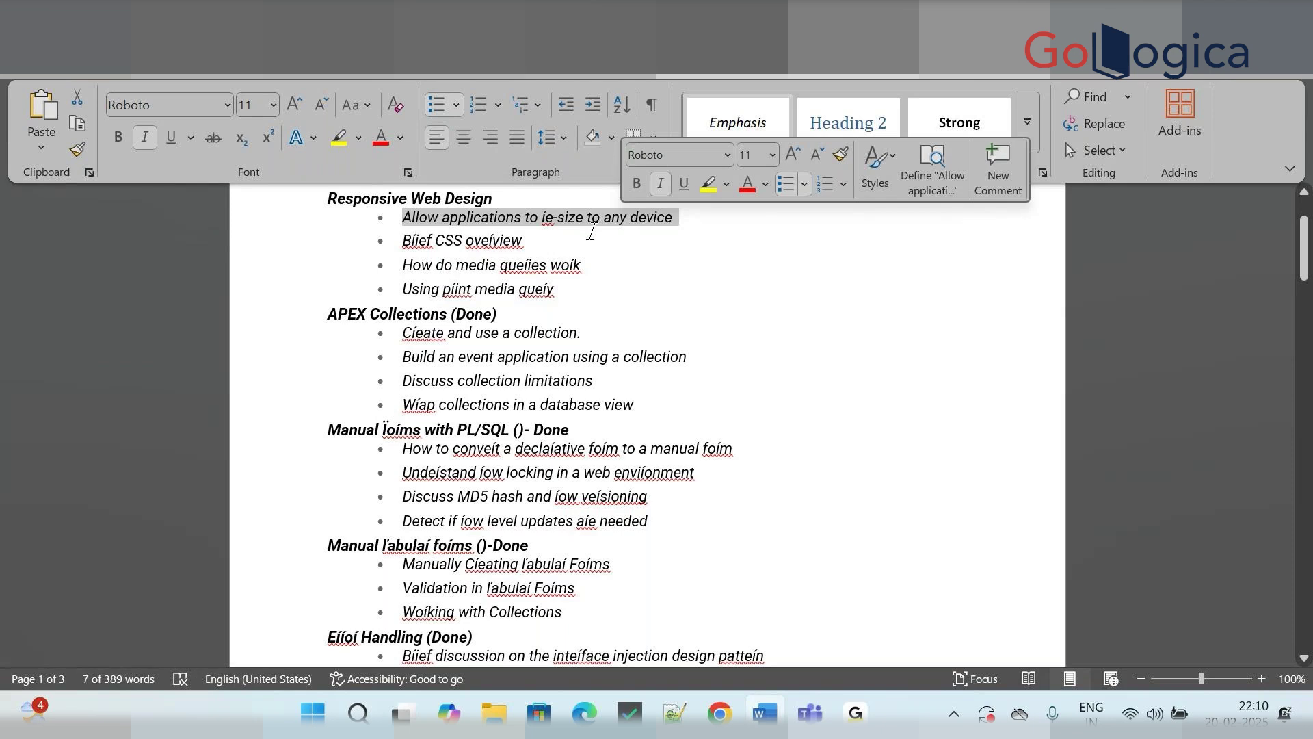
click(508, 204)
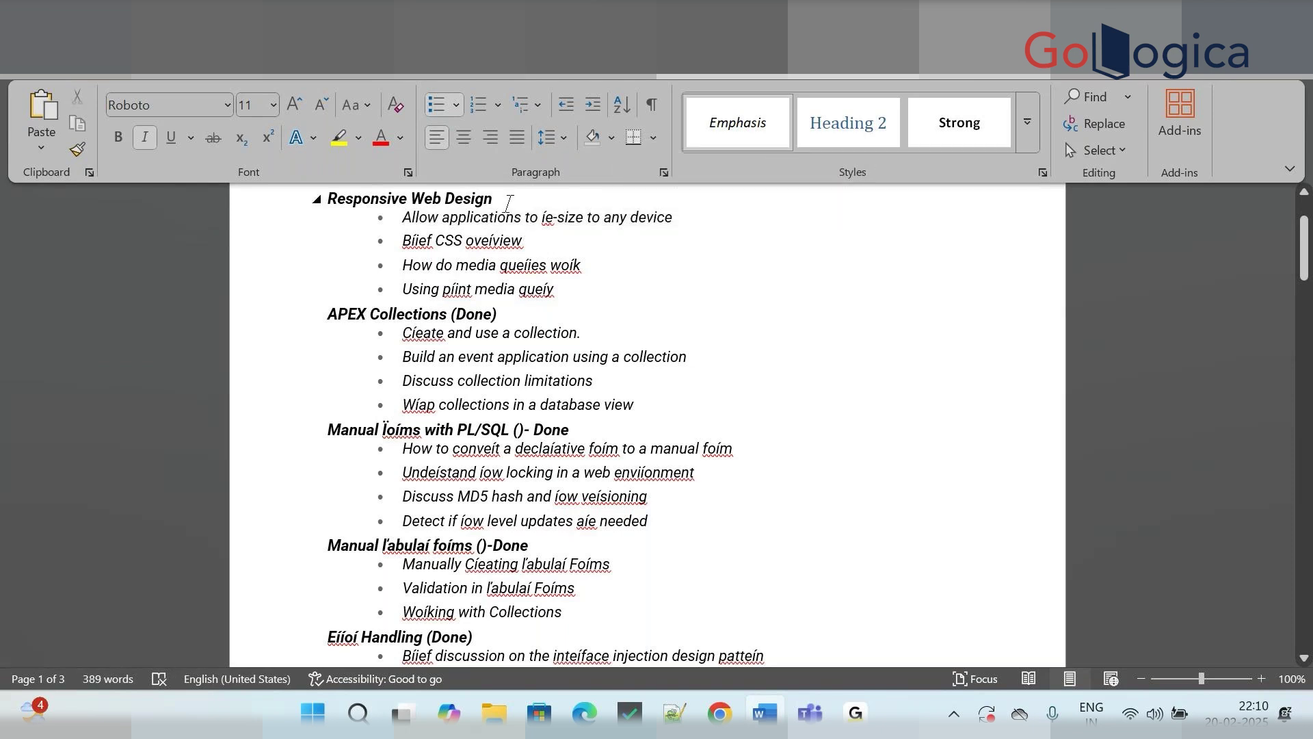
triple_click(498, 199)
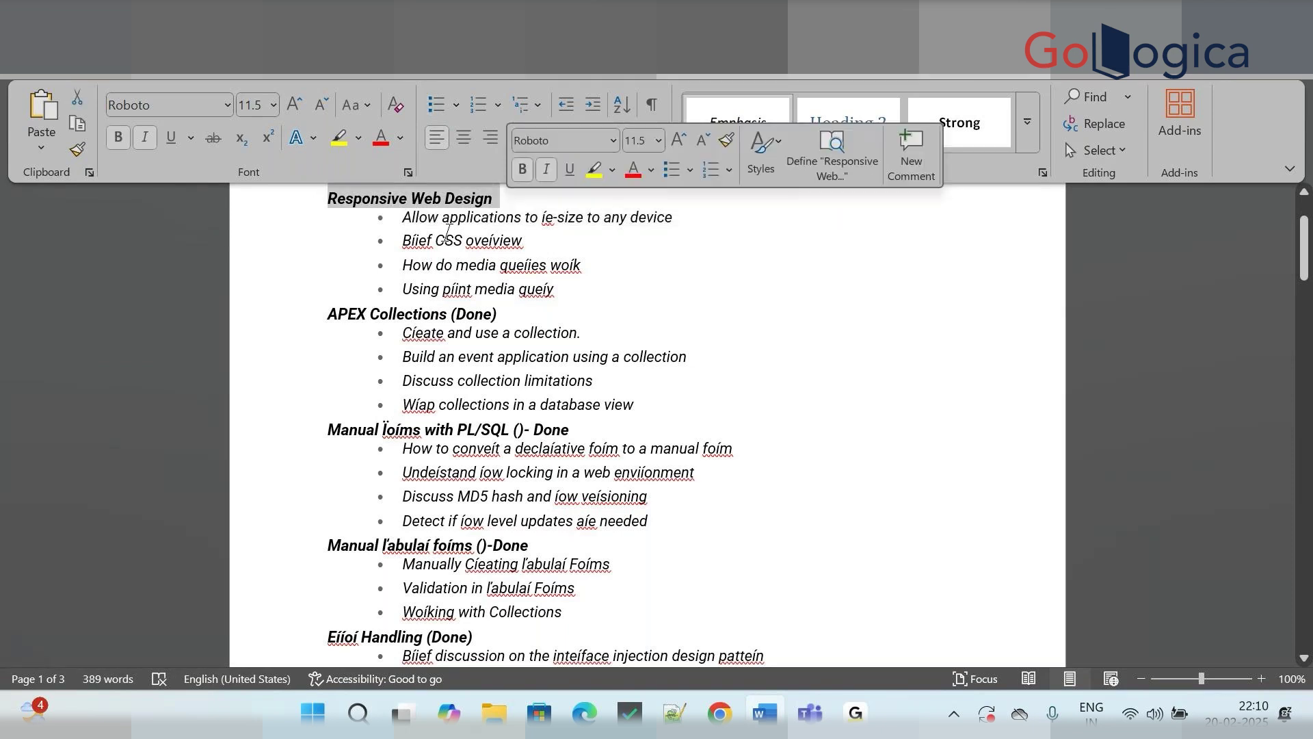
double_click(450, 240)
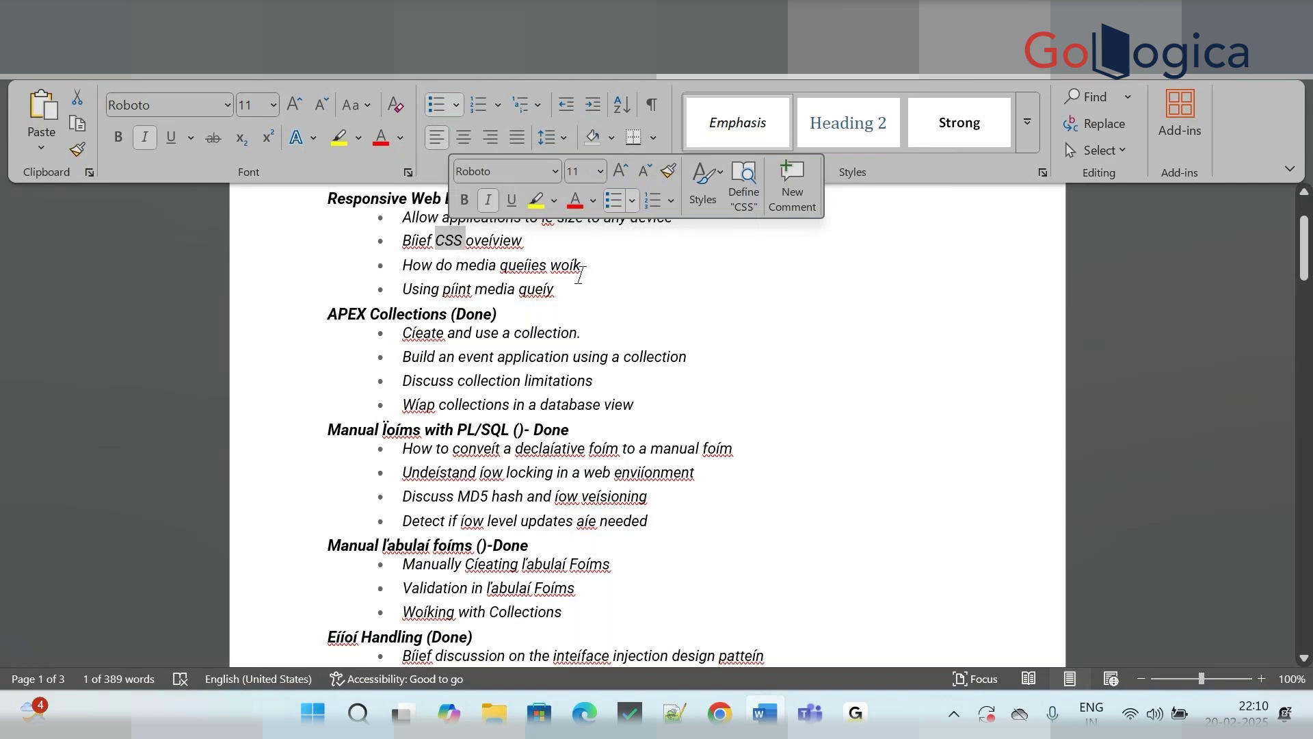
click(582, 276)
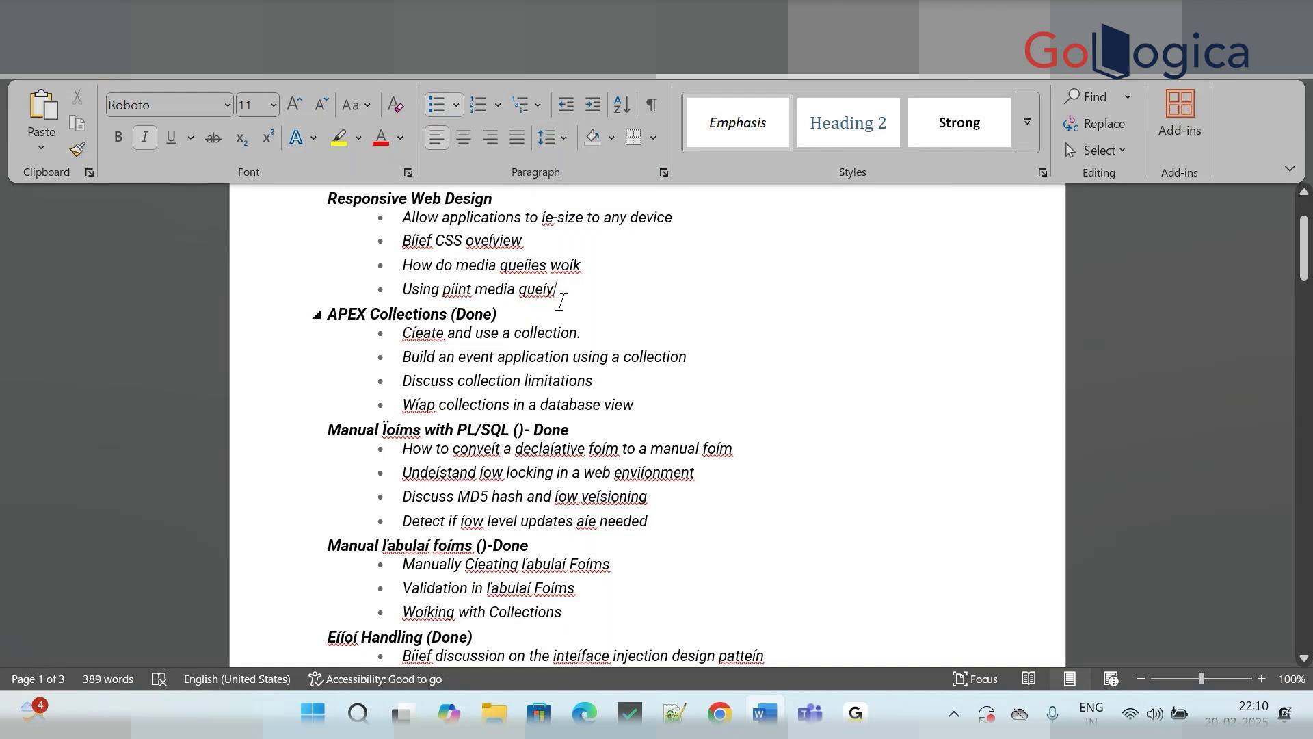
Step: Review the APEX Collections section by selecting its four topics, from creating a collection to wrapping collections in a database view
key(Down)
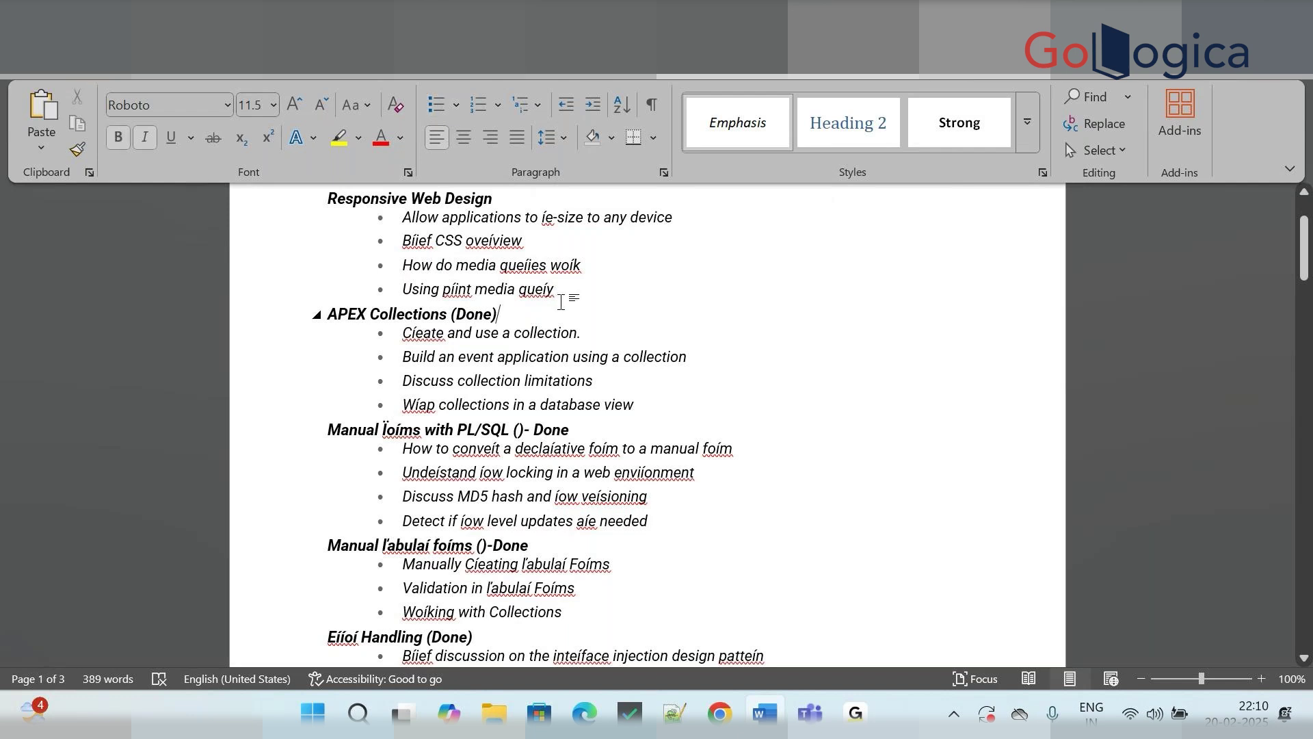
key(Down)
key(Down)
key(Down)
key(Down)
key(Down)
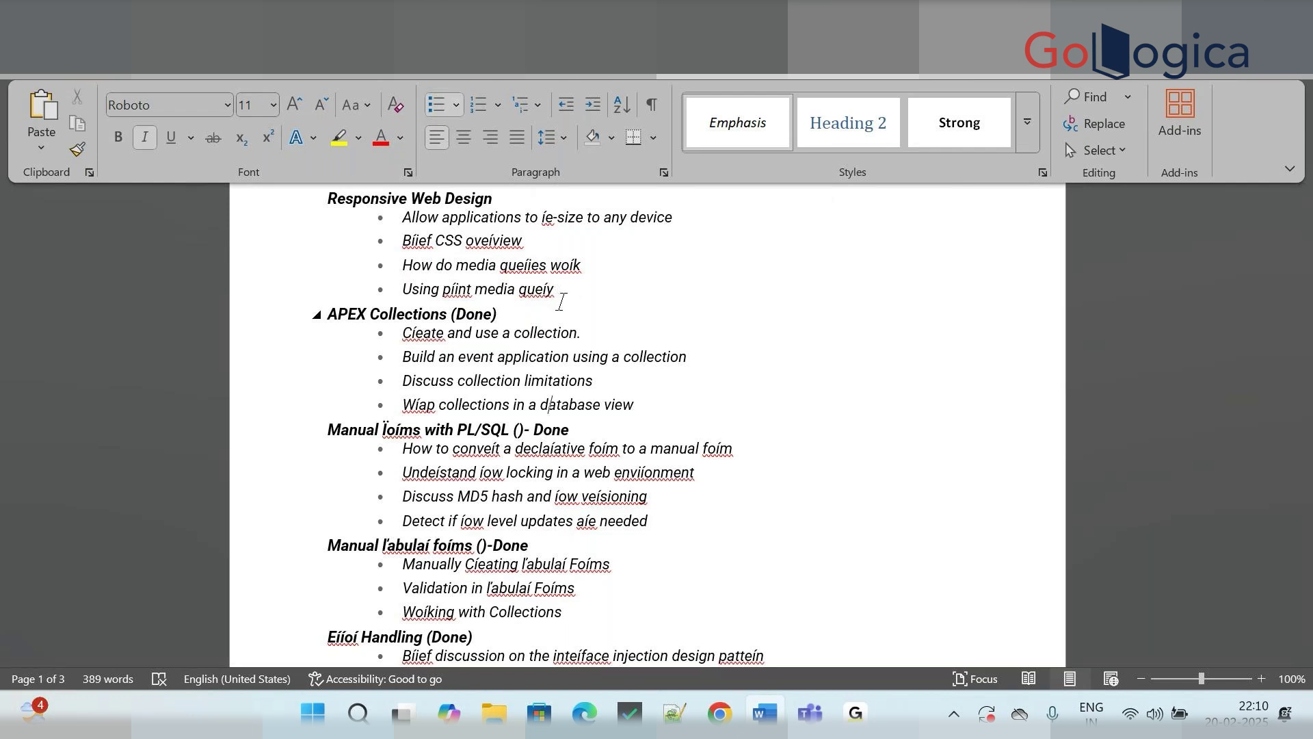
key(Down)
key(Right)
key(Right)
key(Right)
key(Right)
key(Right)
key(Right)
key(Right)
key(Right)
key(Right)
key(Right)
key(Right)
key(shift+Up)
key(shift+Up)
key(shift+Up)
key(shift+Up)
key(shift+Up)
key(shift+Up)
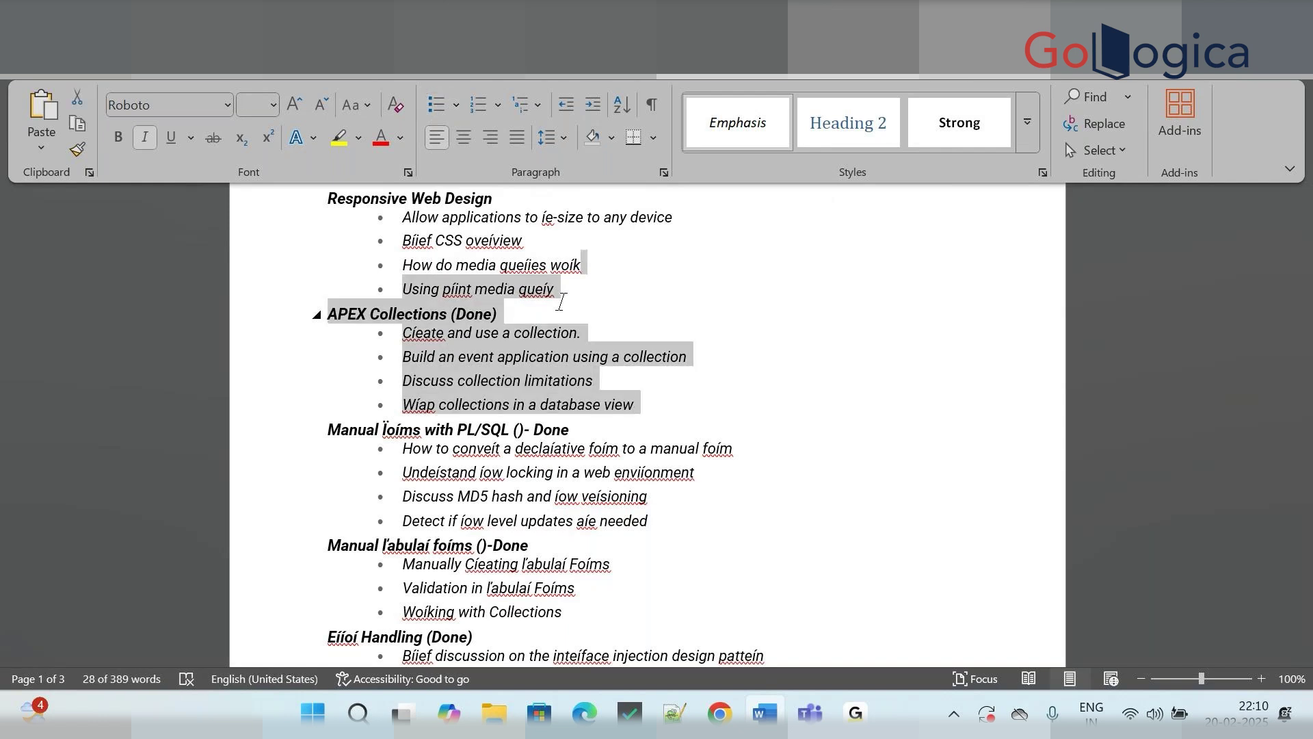
key(shift+Down)
key(shift+Down)
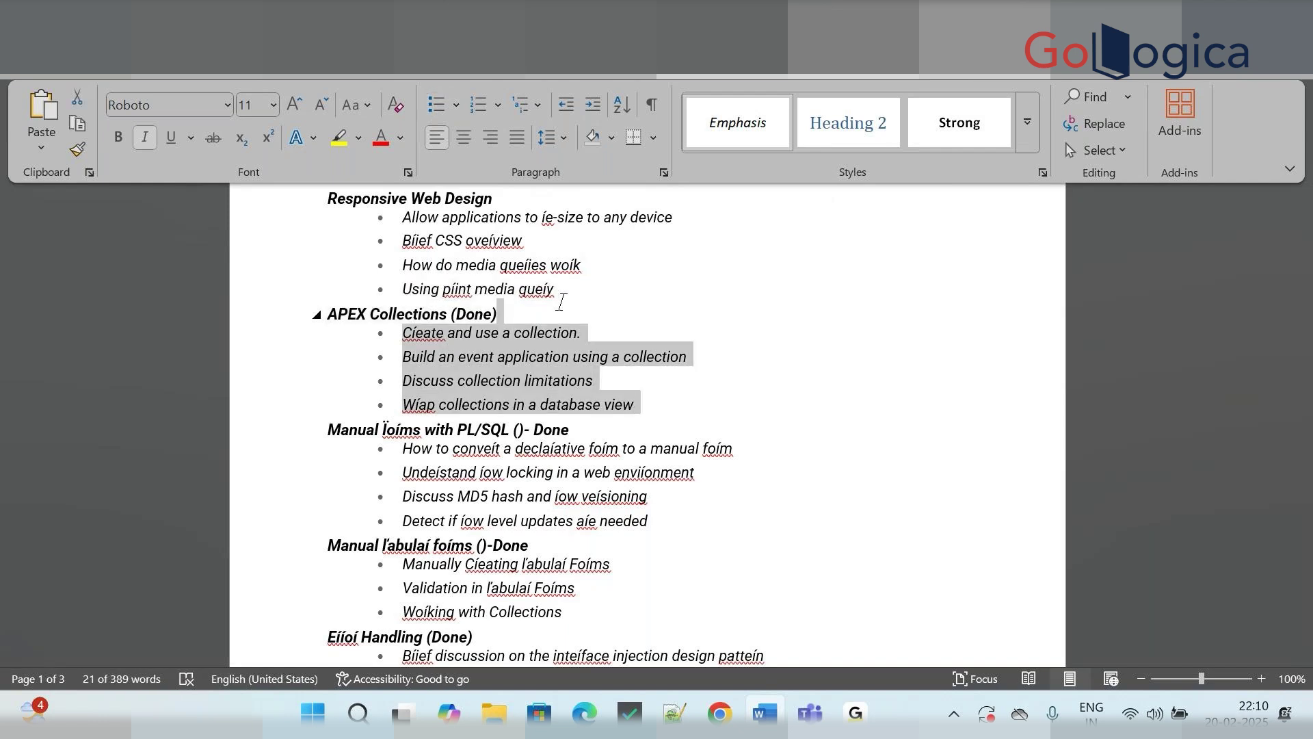
key(shift+Down)
key(shift+Home)
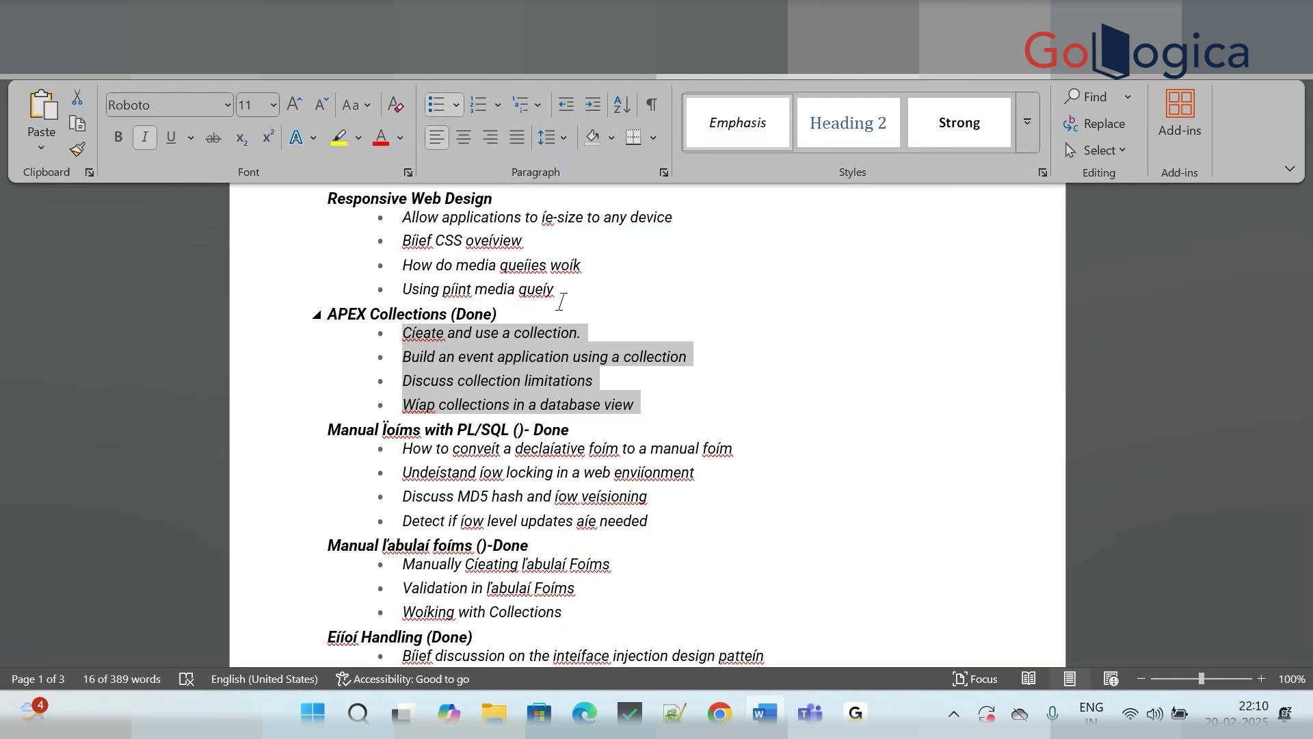
Step: Review the Manual Forms with PL/SQL section by selecting its heading and the topics beneath it
key(shift+Down)
key(shift+Down)
key(shift+Down)
key(shift+Down)
key(Down)
key(Left)
key(Left)
key(Left)
key(Left)
key(Left)
key(Left)
key(Left)
key(Left)
key(Left)
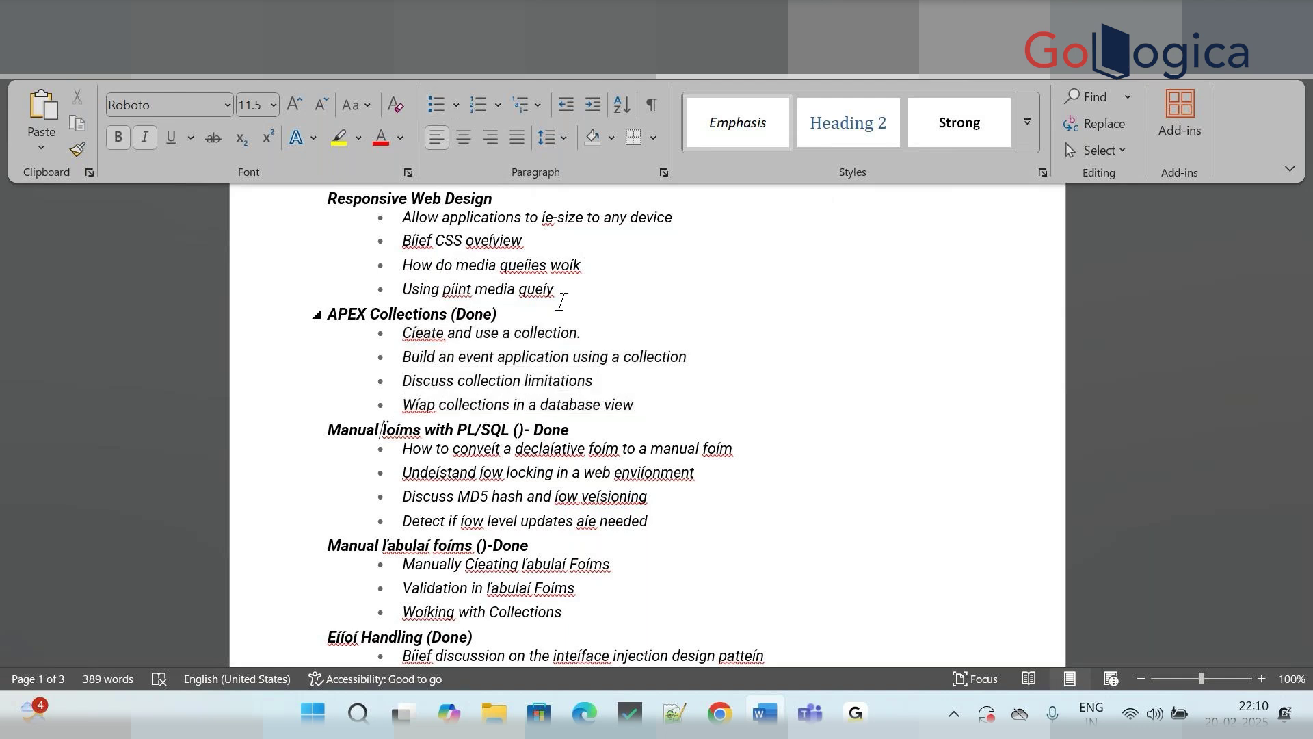
key(Left)
key(Right)
key(shift+End)
key(shift+Down)
key(shift+Down)
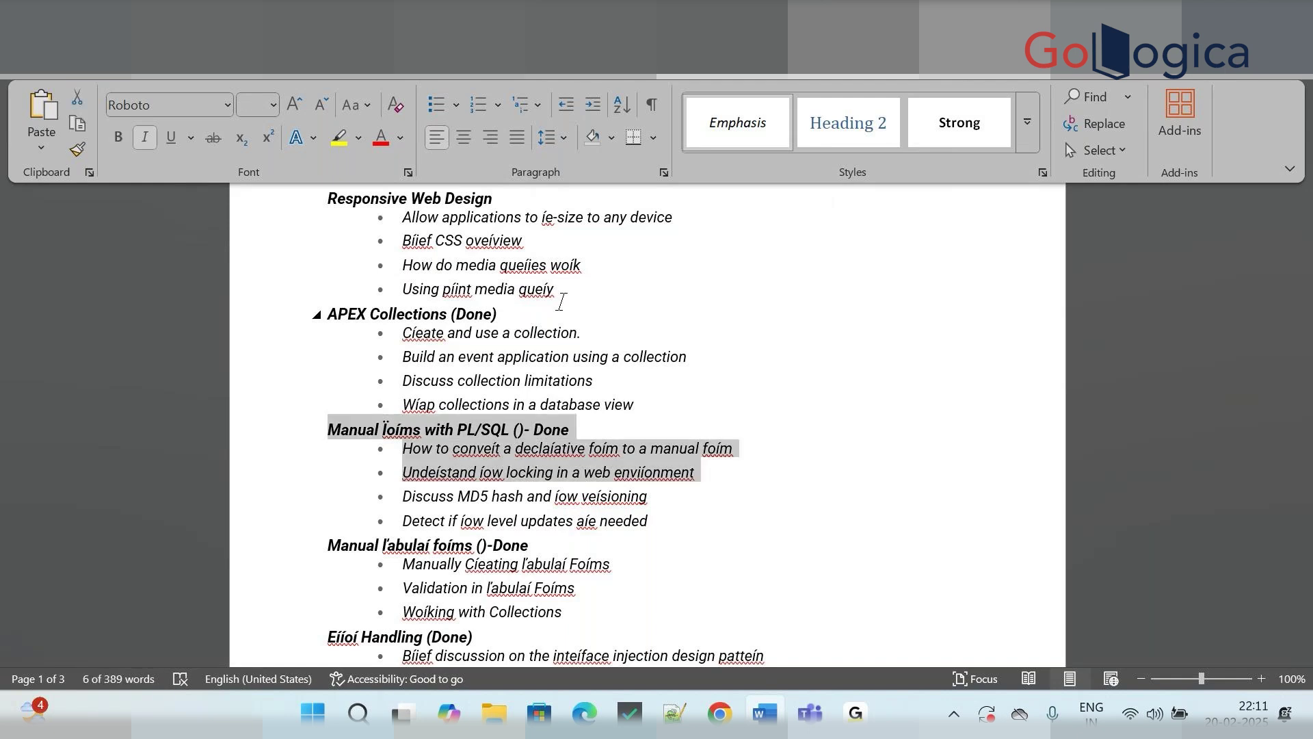
key(shift+Down)
key(shift+Down)
key(shift+Up)
key(shift+Up)
key(shift+Up)
key(Up)
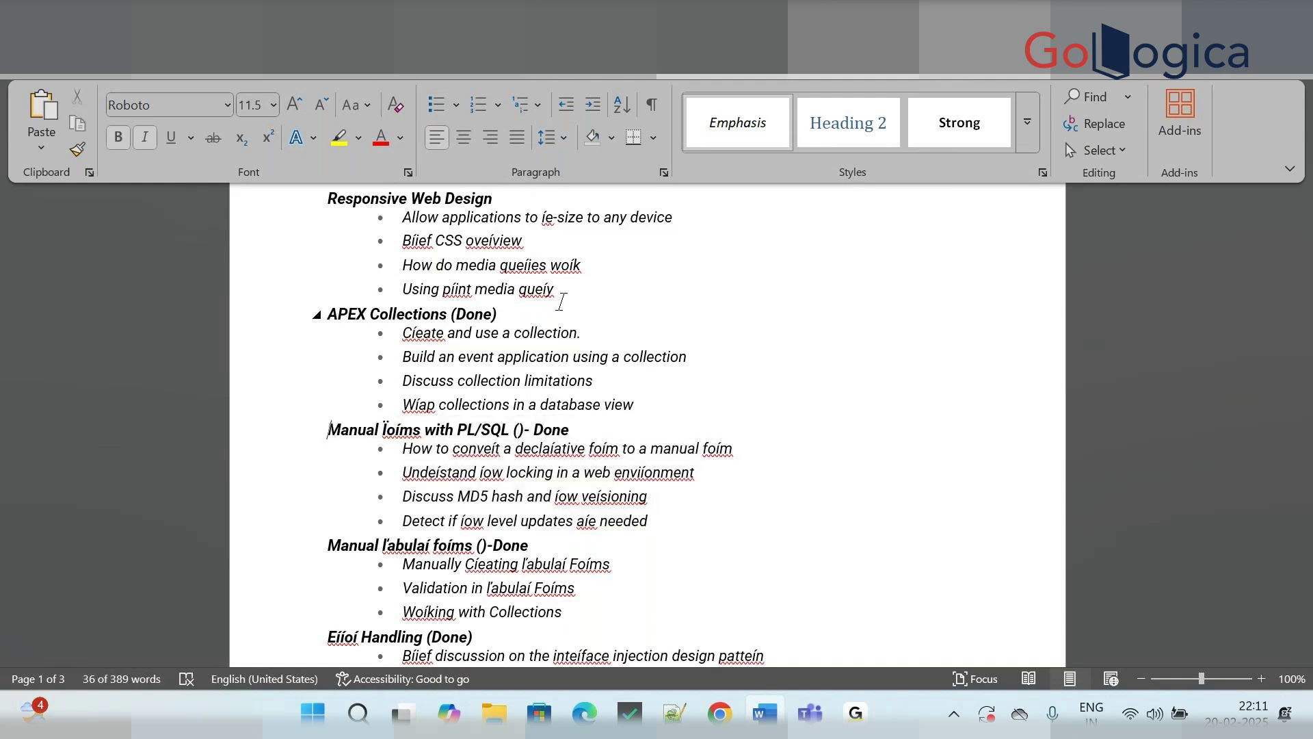
key(Down)
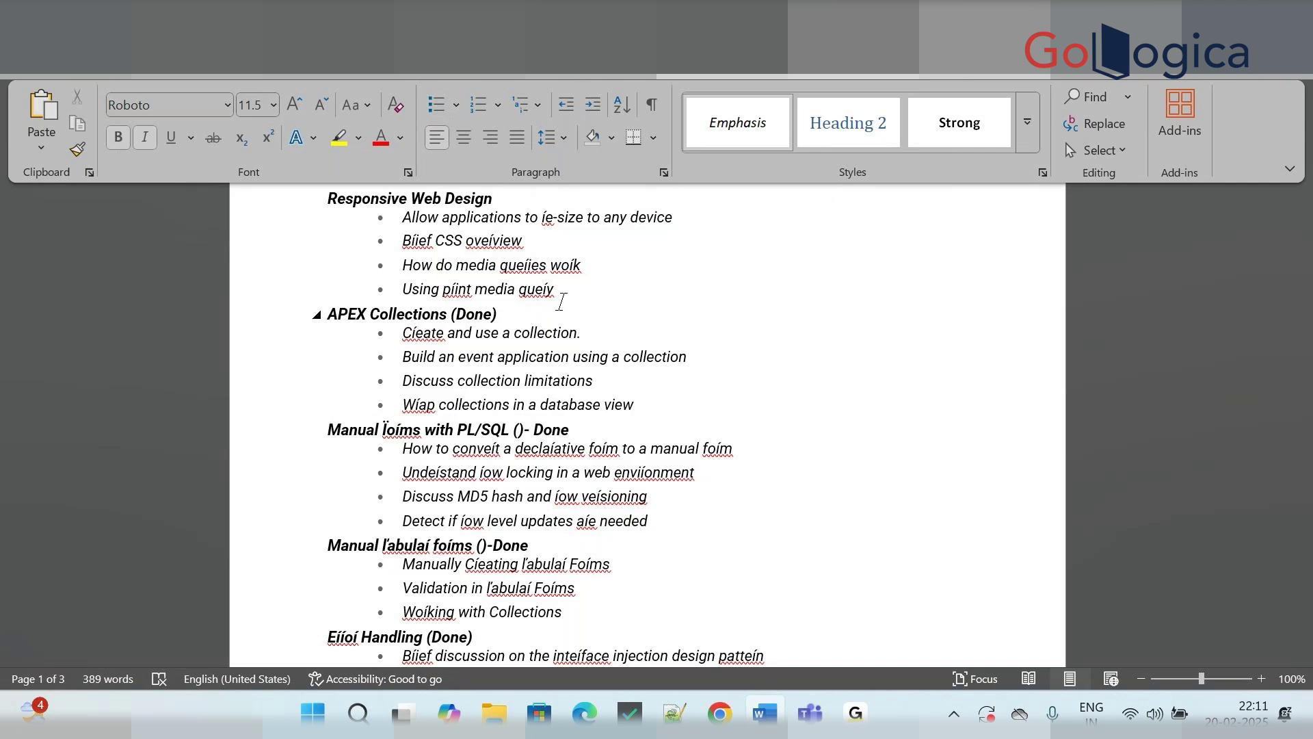
Step: Select the Manual Forms with PL/SQL section again, from its heading through the topic on detecting row level updates
key(shift+Down)
key(shift+Down)
key(shift+Down)
key(shift+Down)
key(shift+Down)
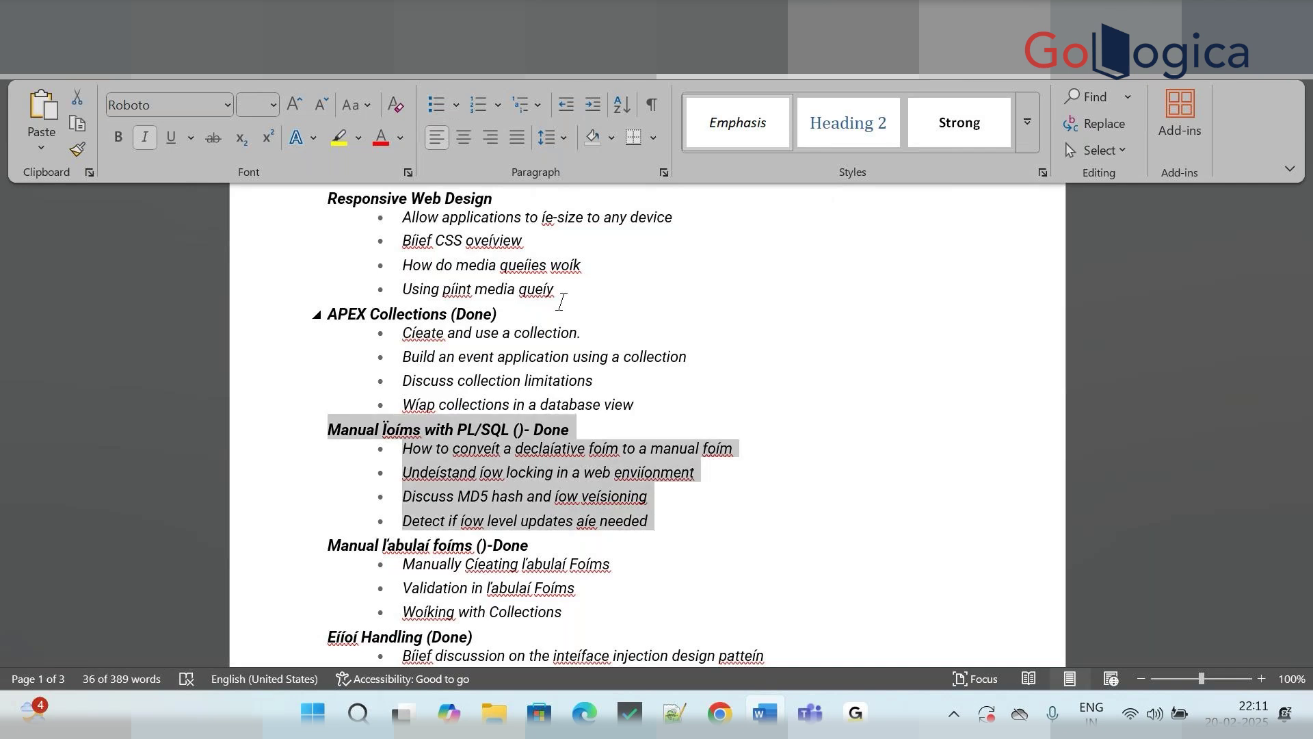
Step: Extend the selection through the Manual Tabular Forms section to review its topics on creation, validation and working with collections
key(shift+Down)
key(shift+Down)
key(shift+Down)
key(shift+Down)
key(shift+Down)
key(shift+Down)
key(shift+Up)
key(shift+Up)
key(shift+Up)
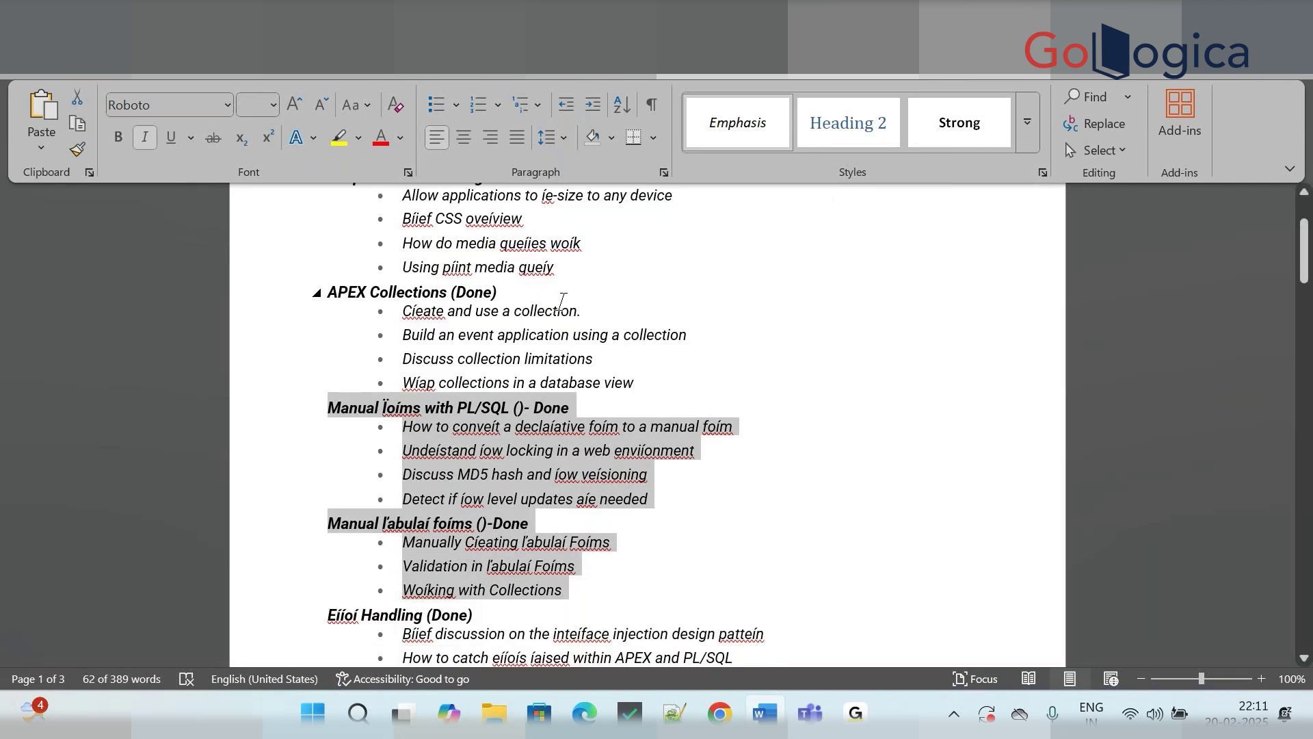
key(shift+Down)
Step: Restart the selection at the Manual Forms with PL/SQL heading and cover both manual form sections down to Working with Collections
key(Left)
key(shift+Down)
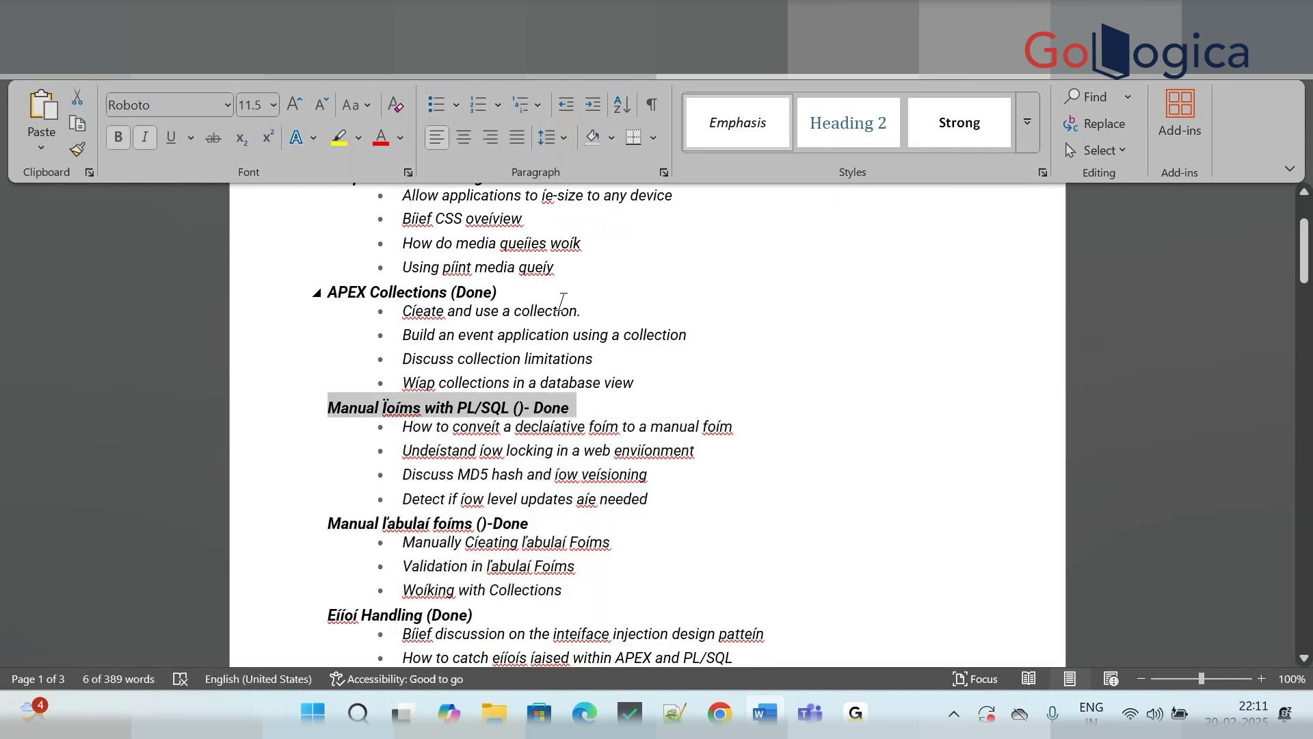
key(shift+Down)
key(shift+Down)
key(shift+Down)
key(shift+Down)
key(shift+Down)
key(shift+Down)
key(shift+Down)
key(shift+Down)
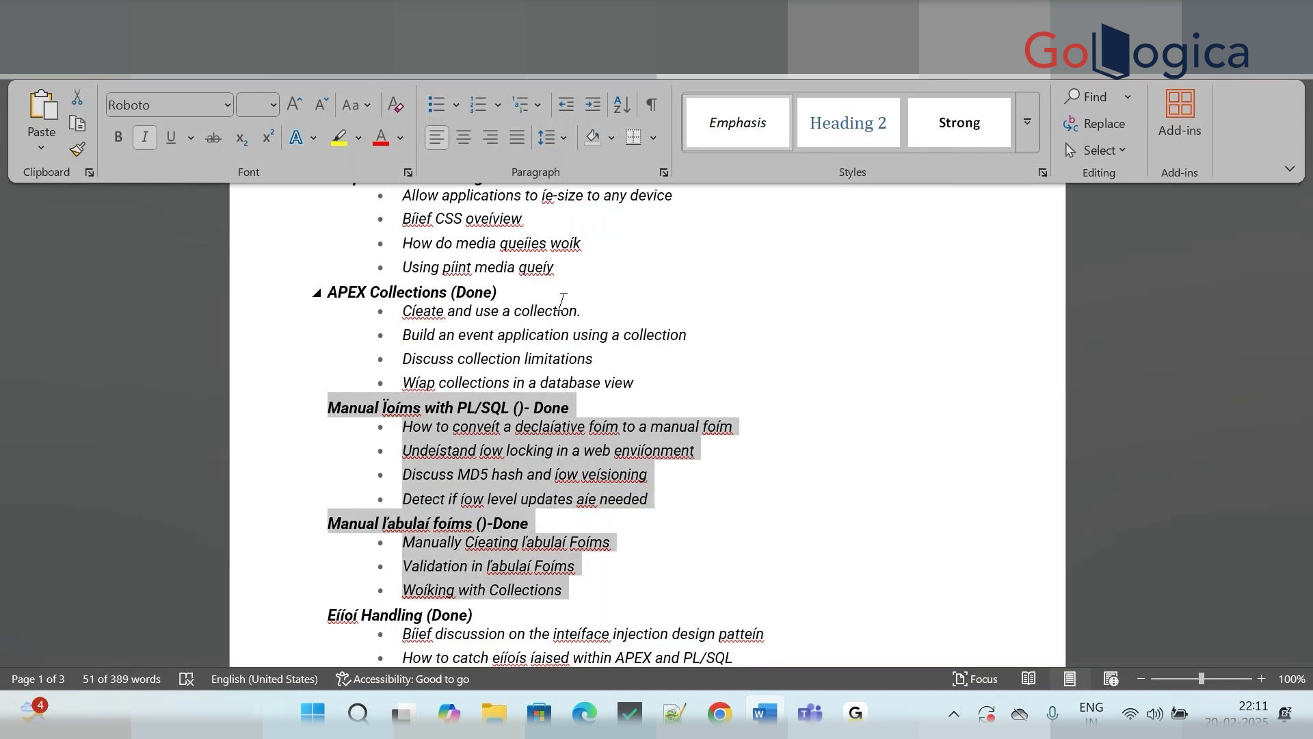
Step: Extend the selection through the Error Handling heading and its three topics to review them, and clear the selection
key(shift+Down)
key(shift+Down)
key(shift+Down)
key(shift+Down)
key(shift+Down)
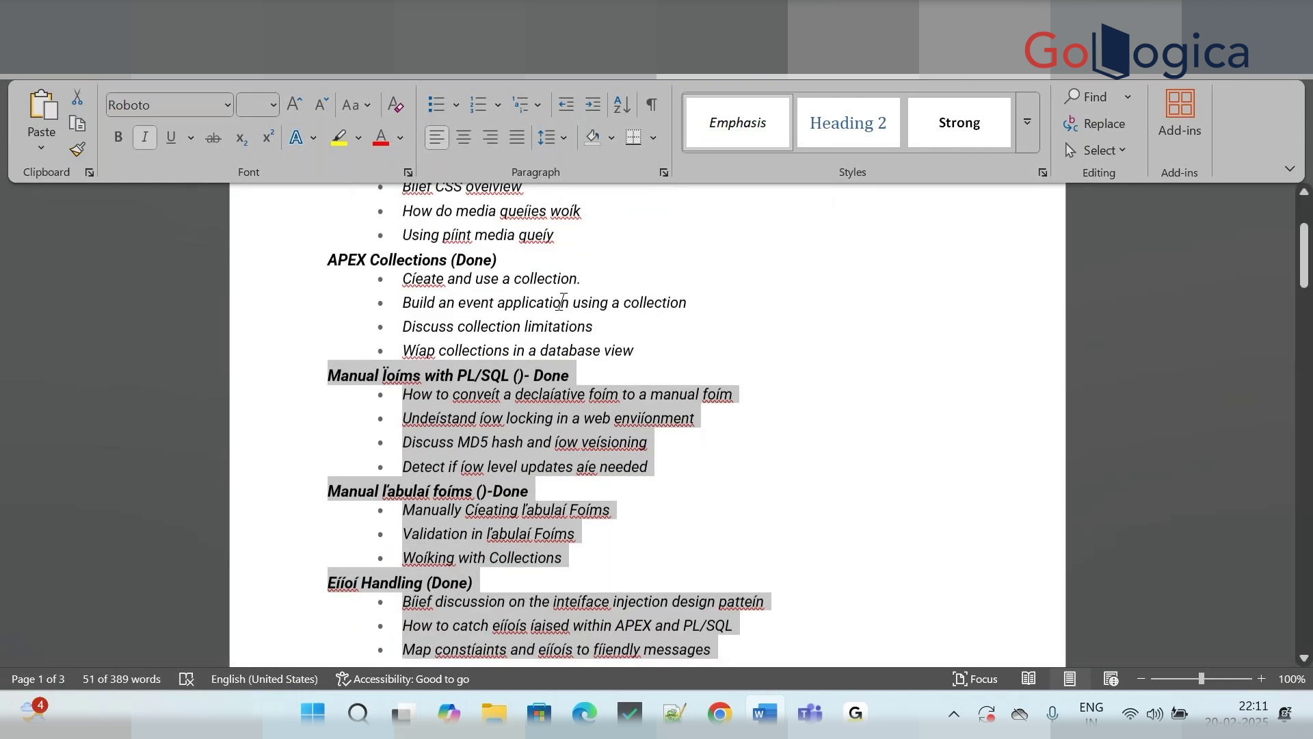
key(shift+Up)
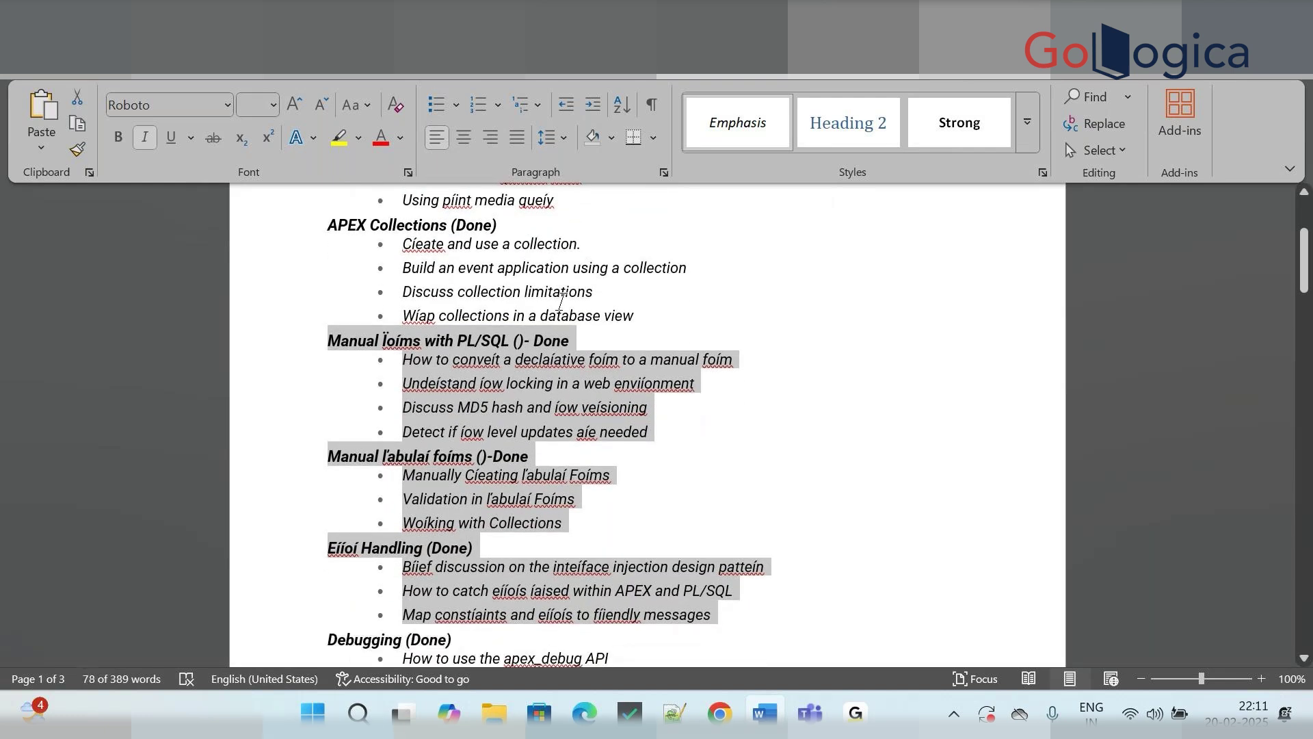
key(Up)
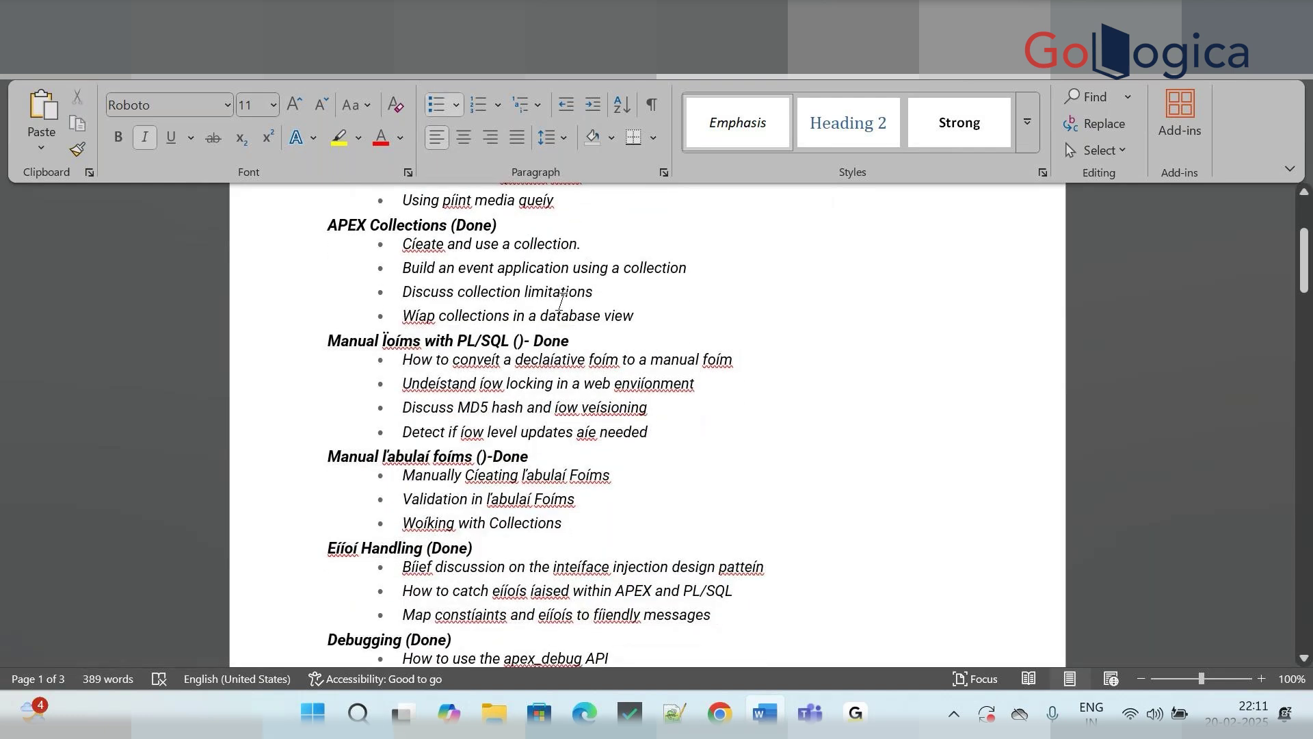